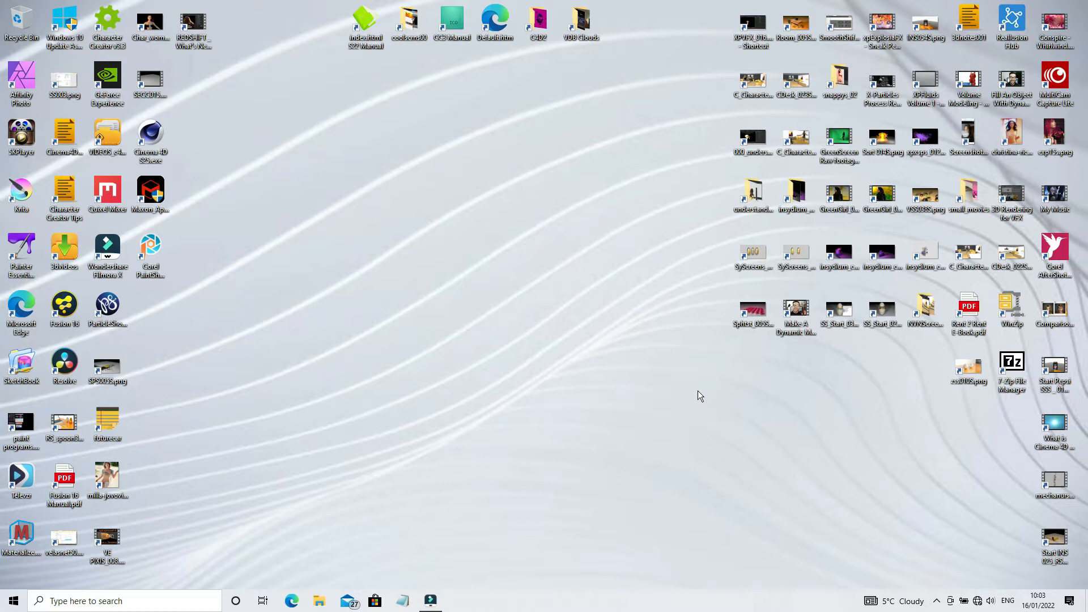
Launch Corel PaintShop Pro 2022 from the desktop and open its Edit workspace, dismissing the introductory overlay.
double_click(154, 248)
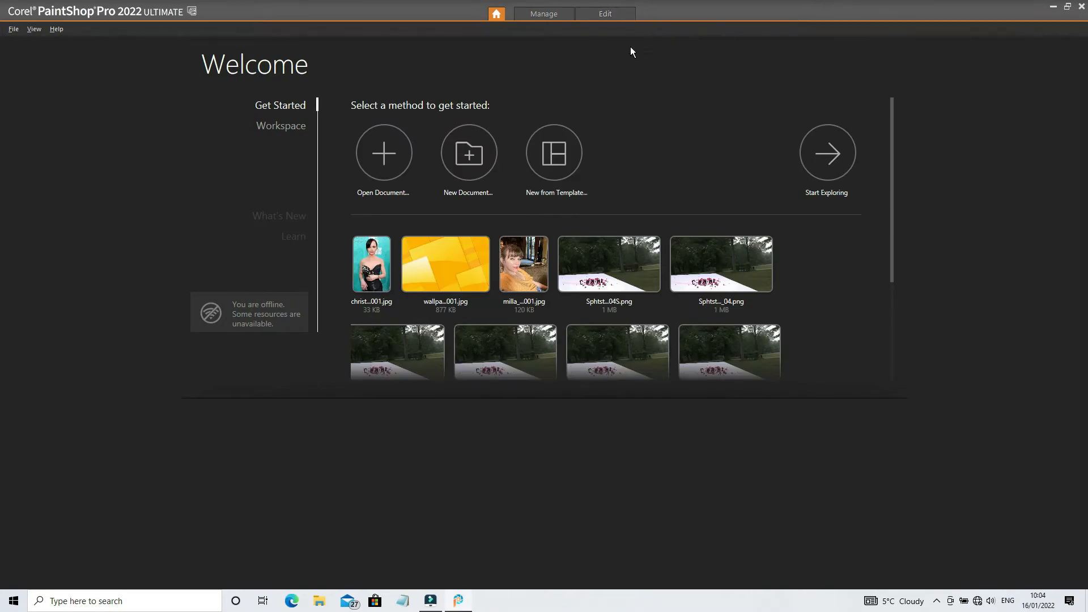
left_click(611, 16)
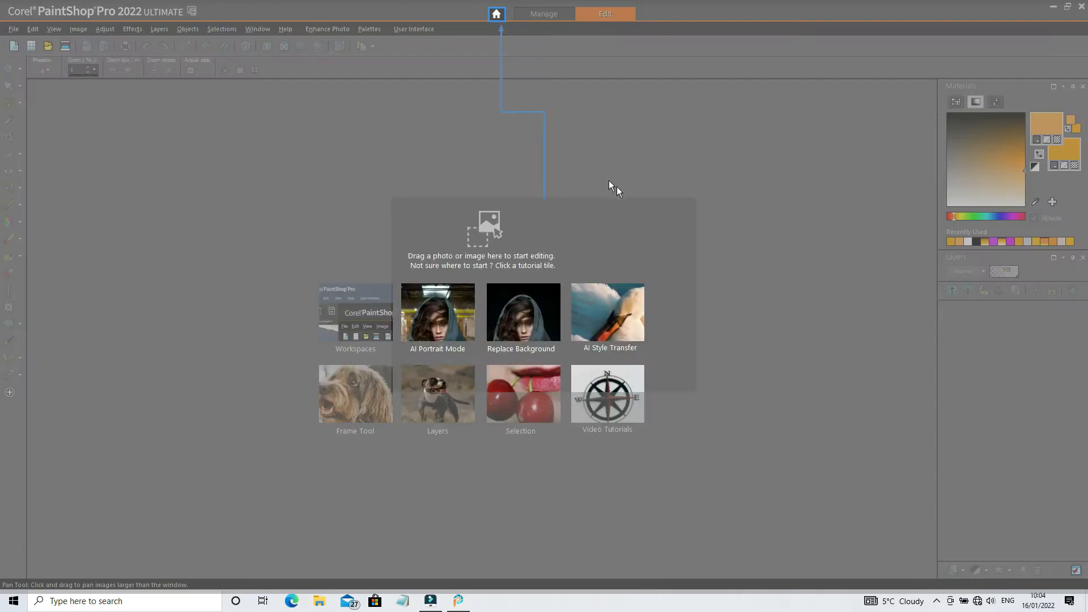
left_click(682, 207)
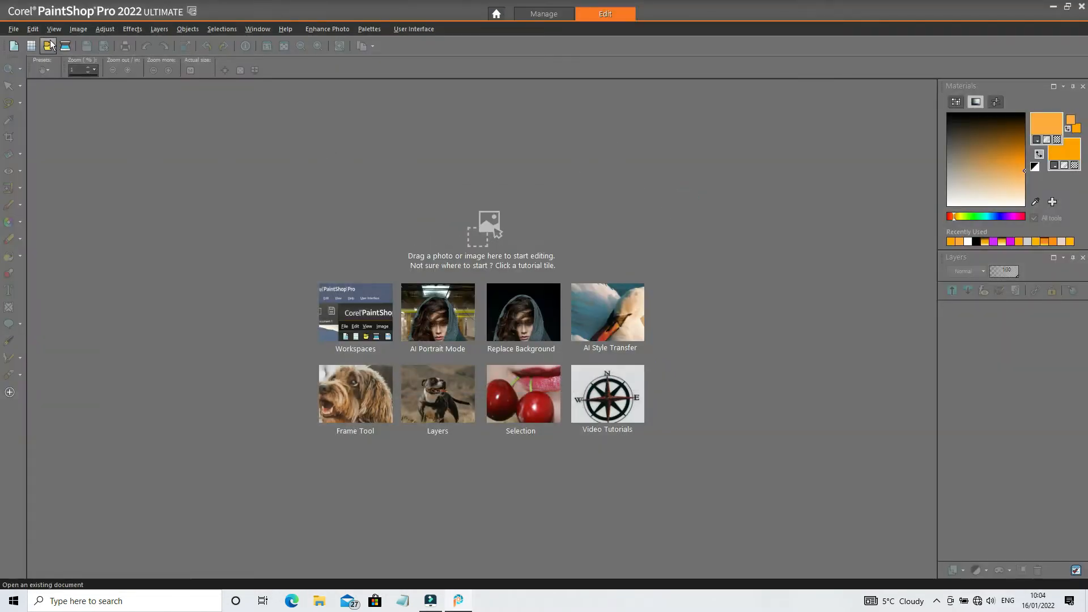
Change the workspace color to Light Gray.
left_click(34, 29)
mouse_move(55, 29)
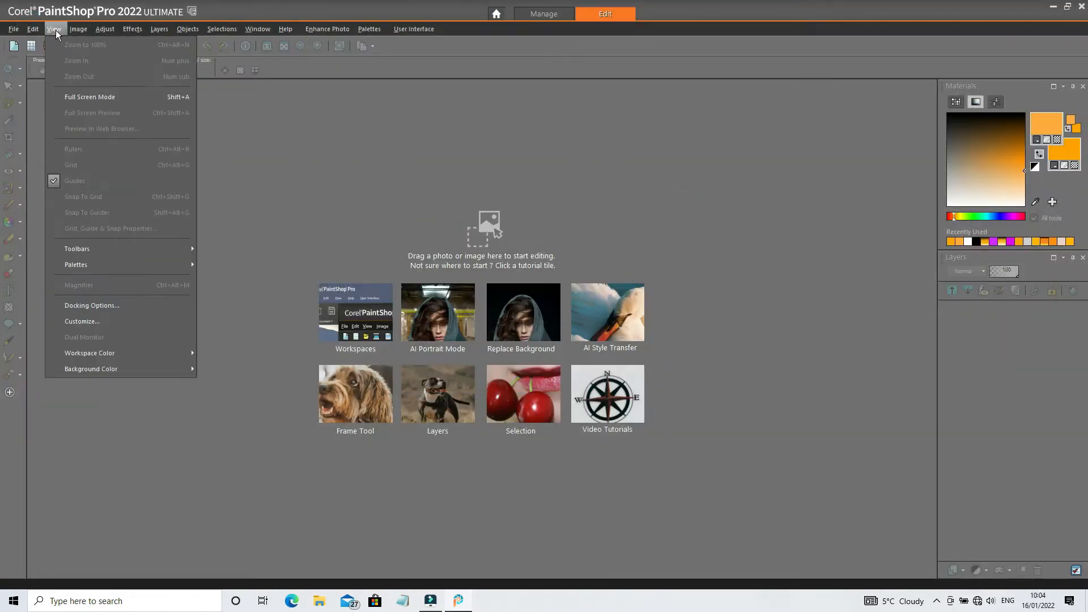
mouse_move(130, 355)
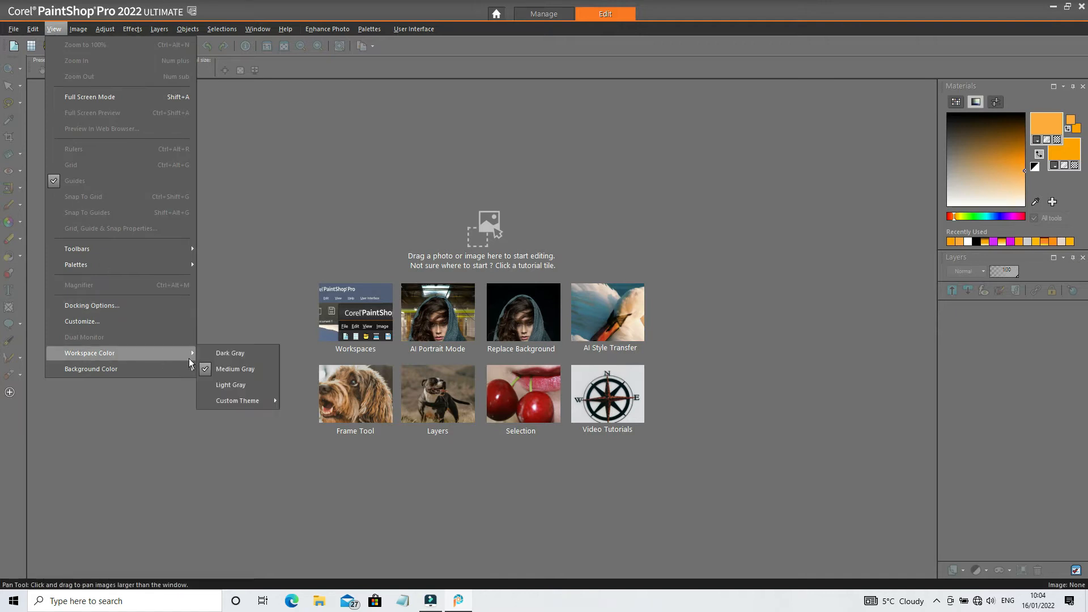
left_click(240, 386)
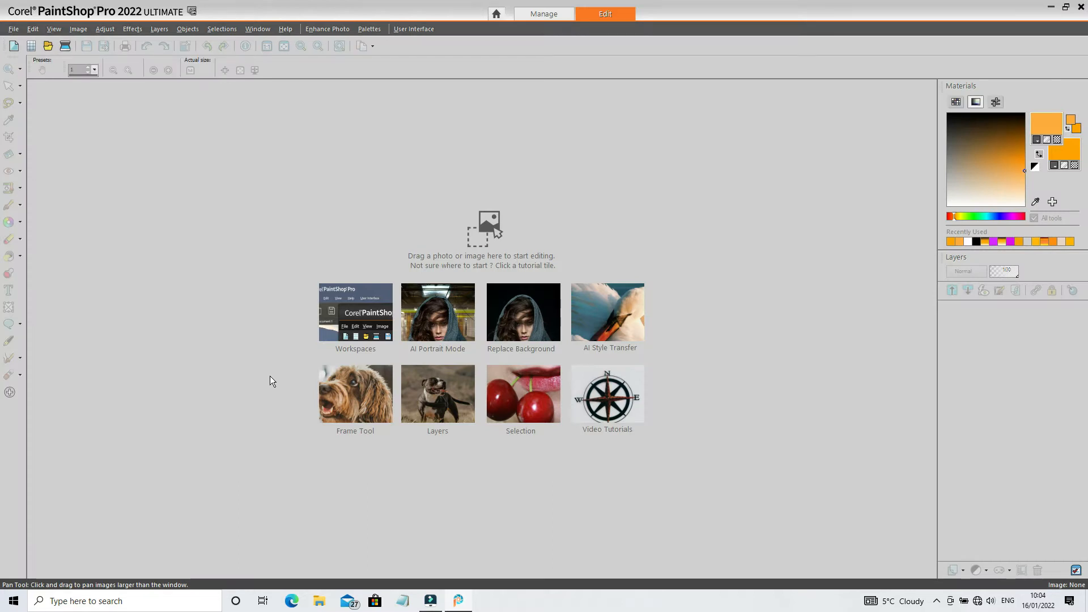
Switch the workspace color back to Medium Gray.
left_click(34, 31)
mouse_move(53, 27)
mouse_move(111, 249)
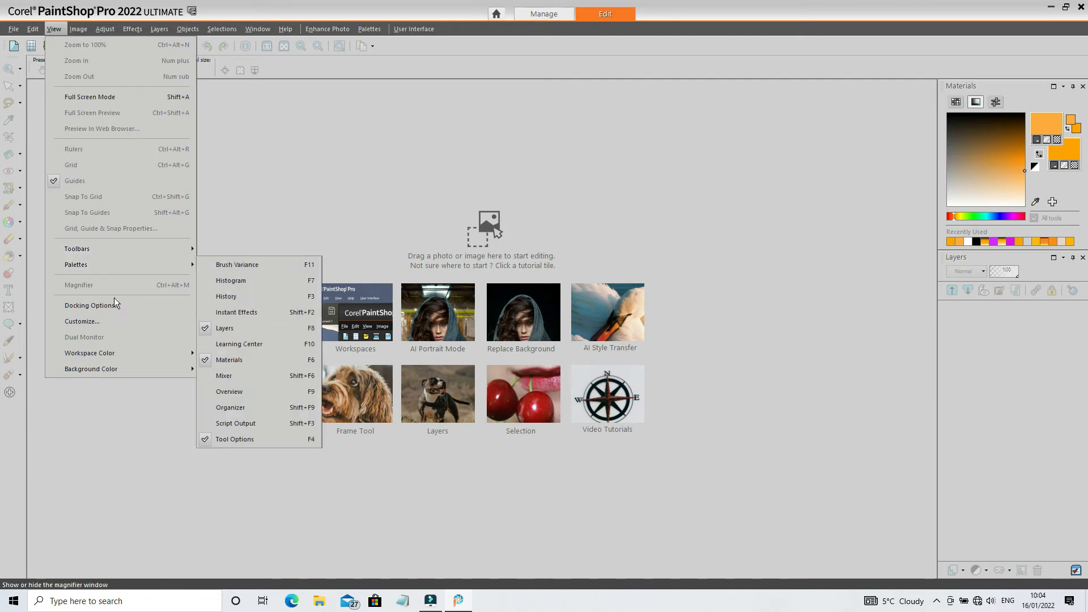
mouse_move(114, 351)
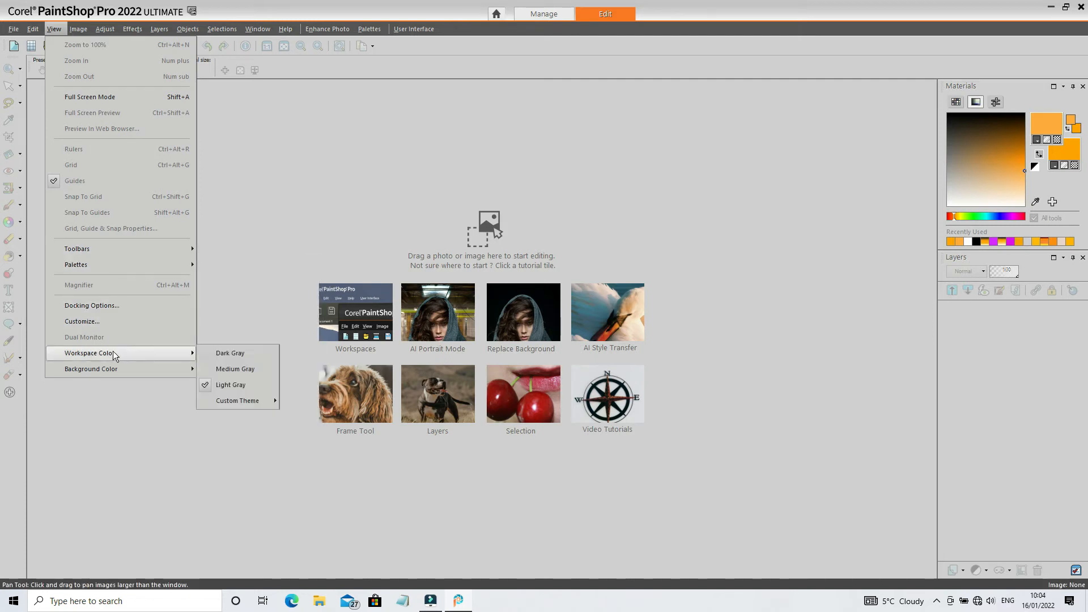
left_click(229, 365)
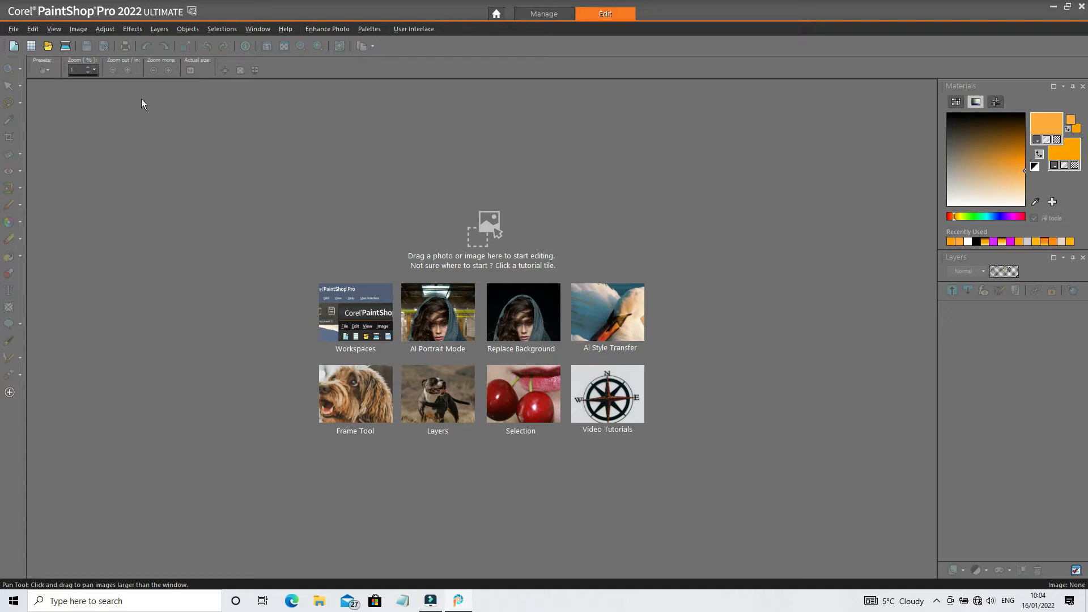
Create a new blank image of 1524 x 768 pixels at 300 pixels/inch with a white raster background.
left_click(14, 49)
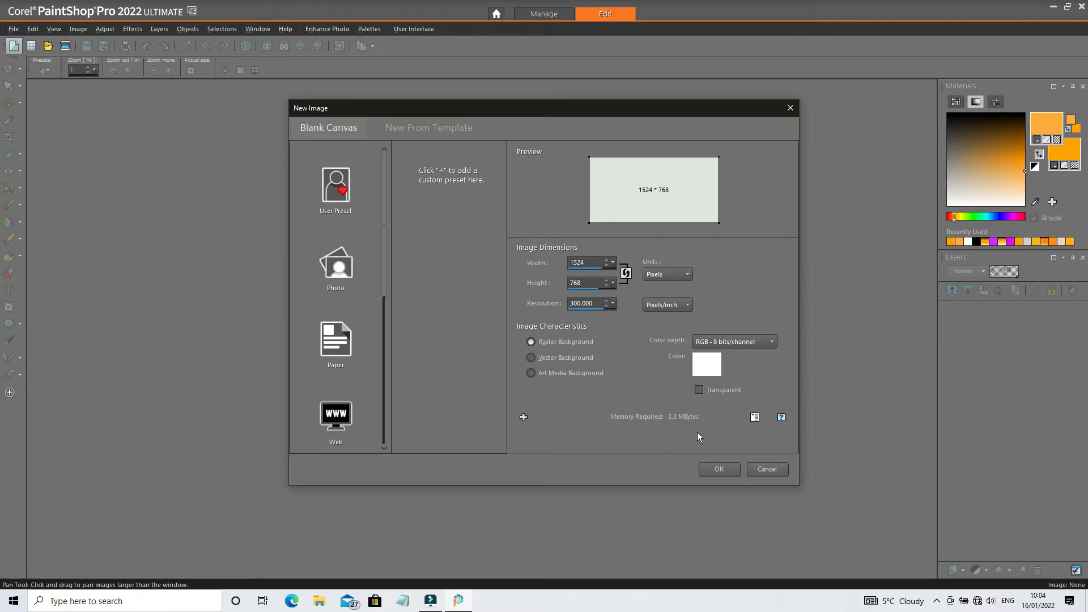
left_click(718, 469)
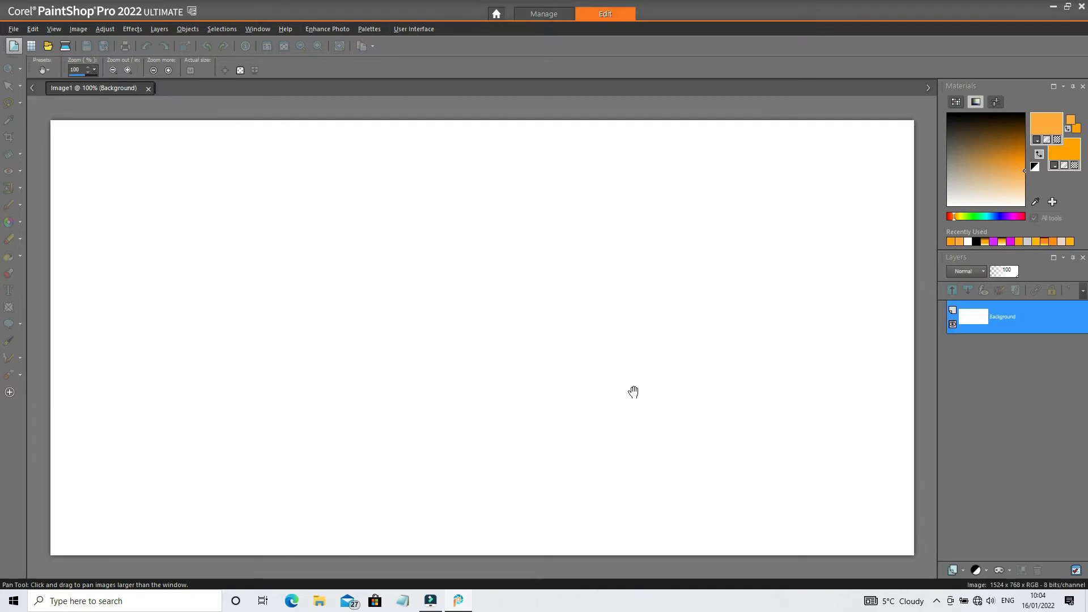
Try the Zoom tool on the blank canvas by zooming out and in, restoring 100%, and zooming out to 80%.
left_click(9, 70)
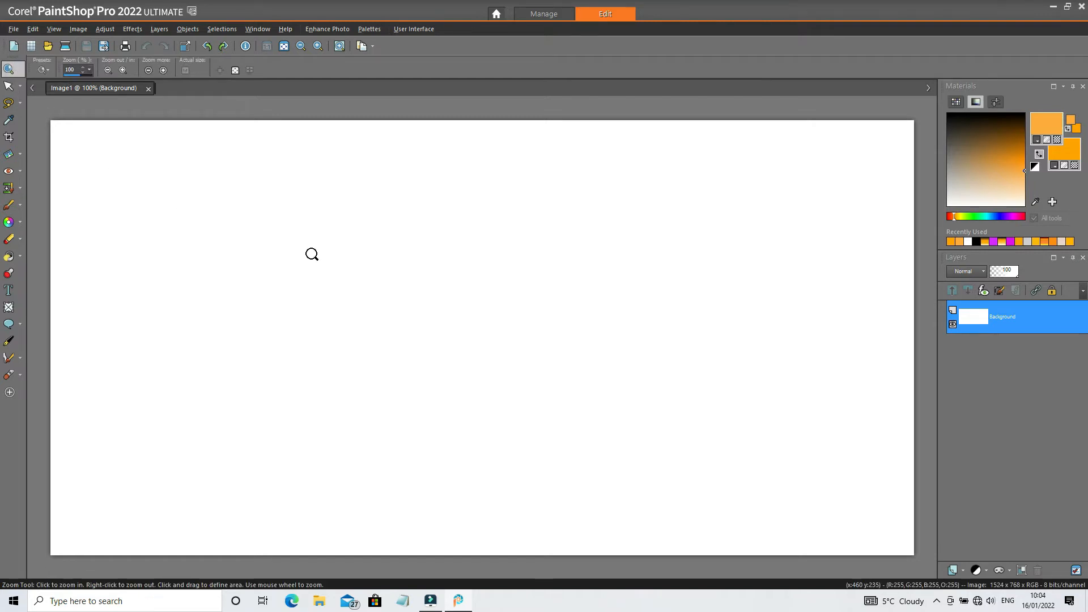
right_click(345, 279)
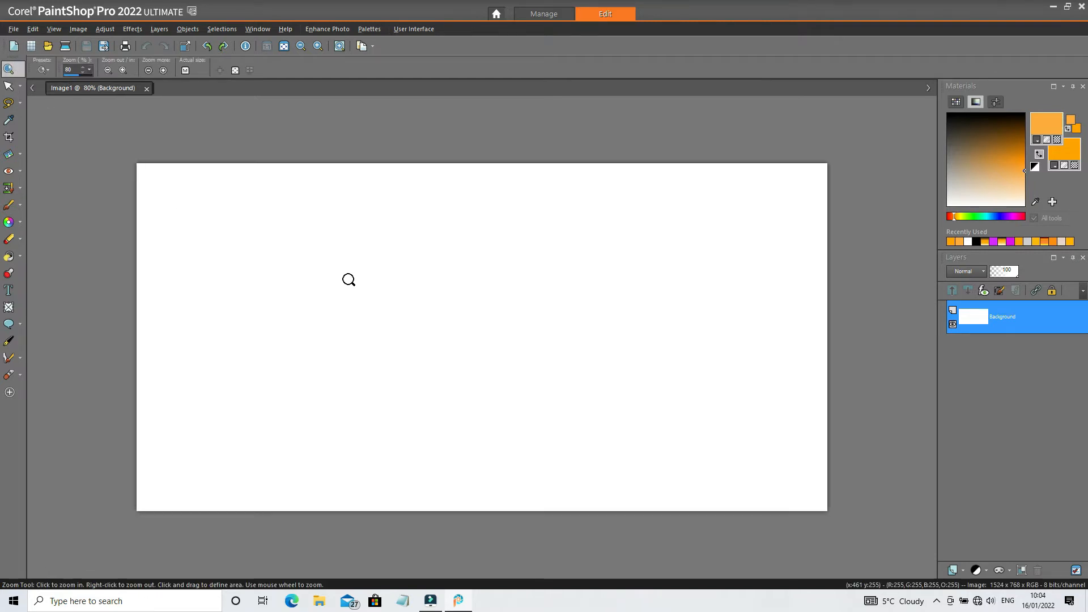
right_click(352, 279)
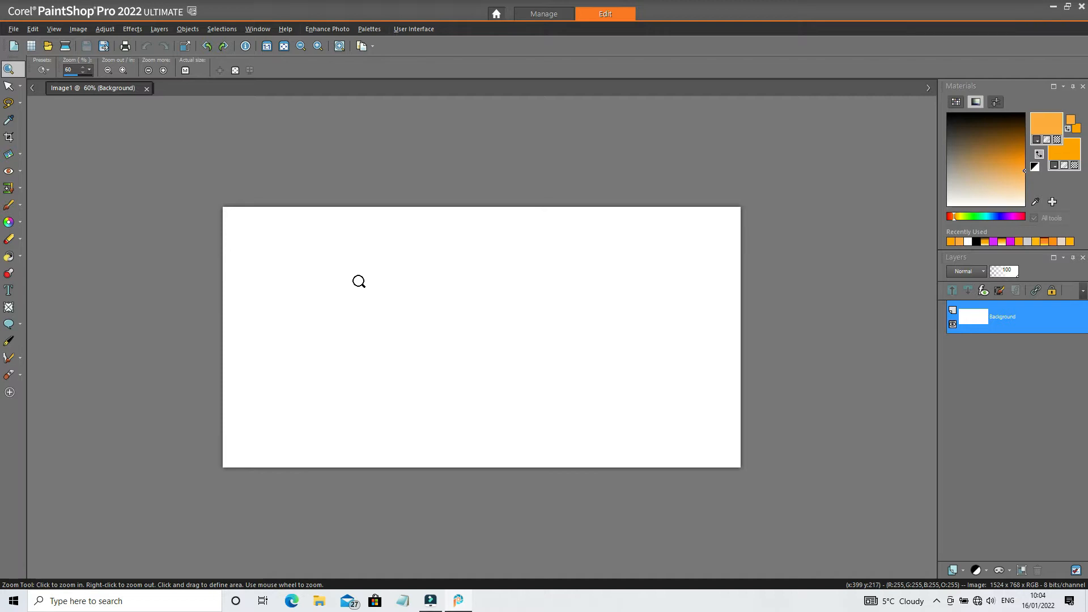
left_click(360, 281)
left_click(360, 280)
left_click(363, 282)
right_click(362, 282)
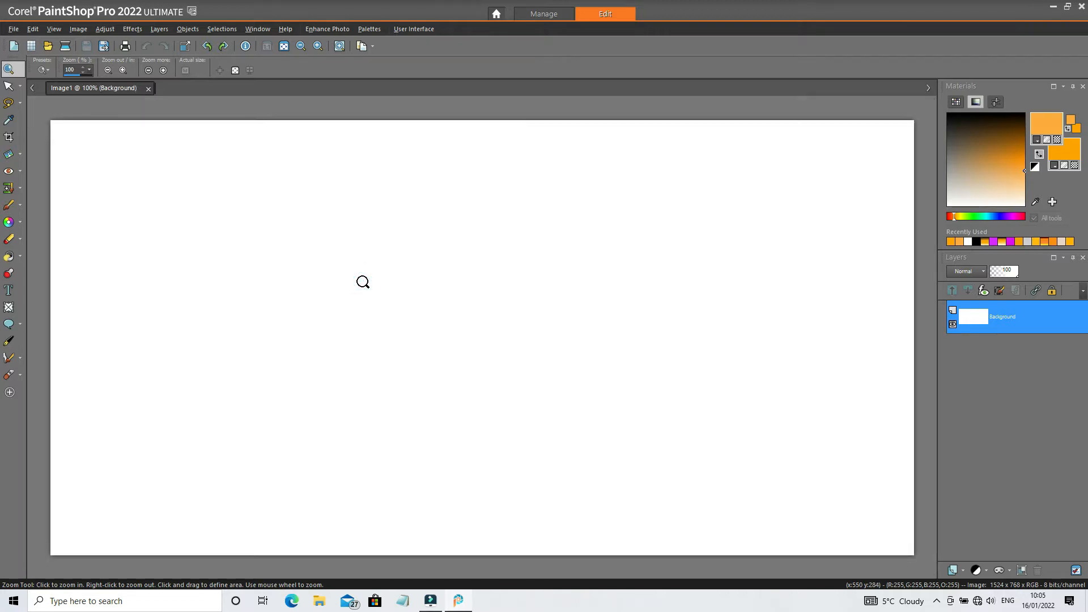
right_click(363, 282)
right_click(363, 281)
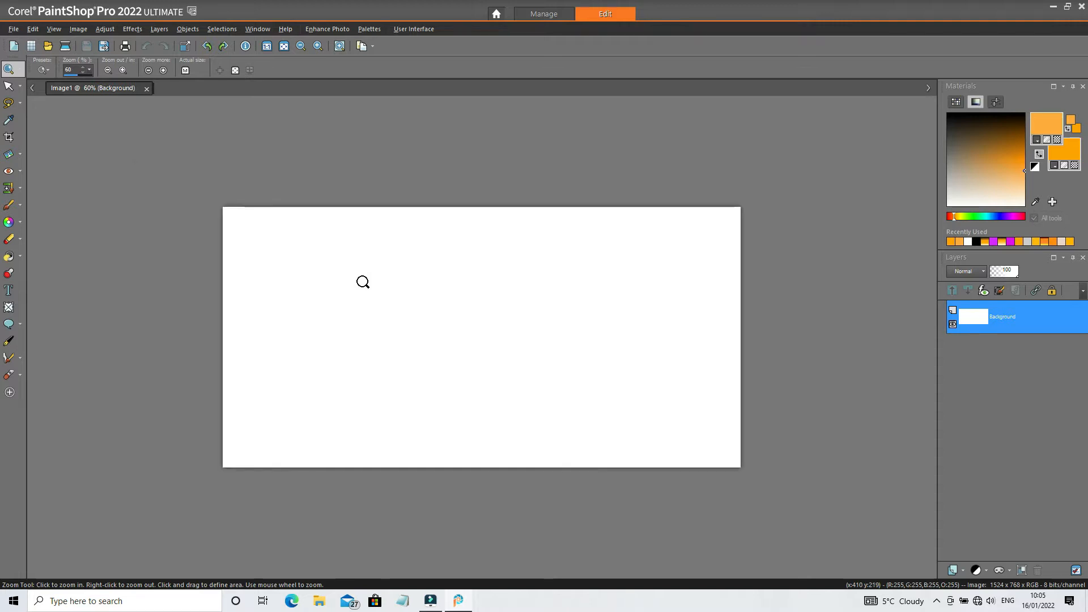
right_click(363, 281)
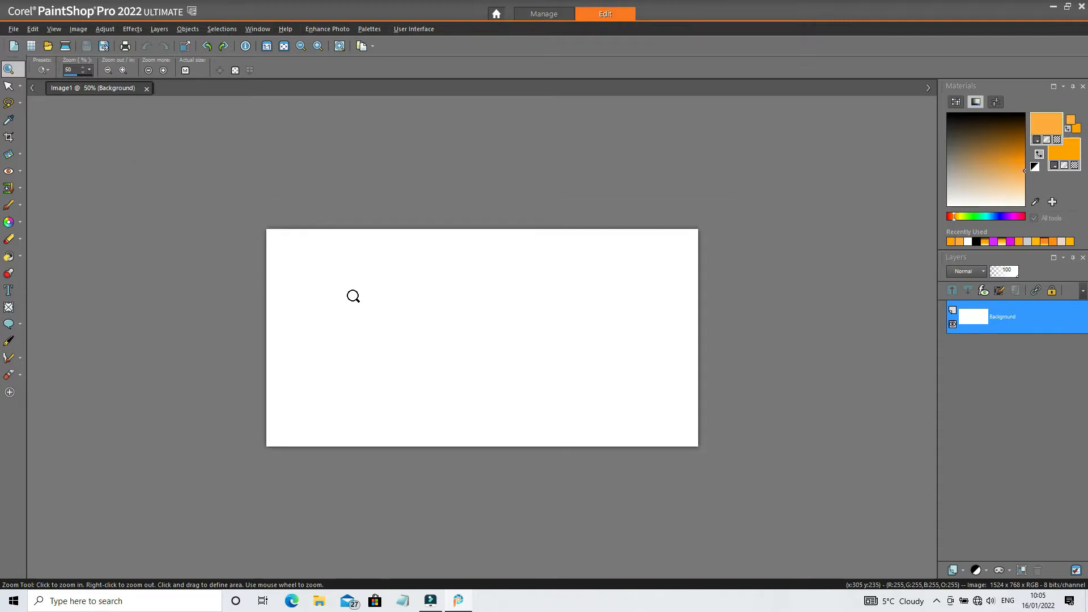
left_click(266, 47)
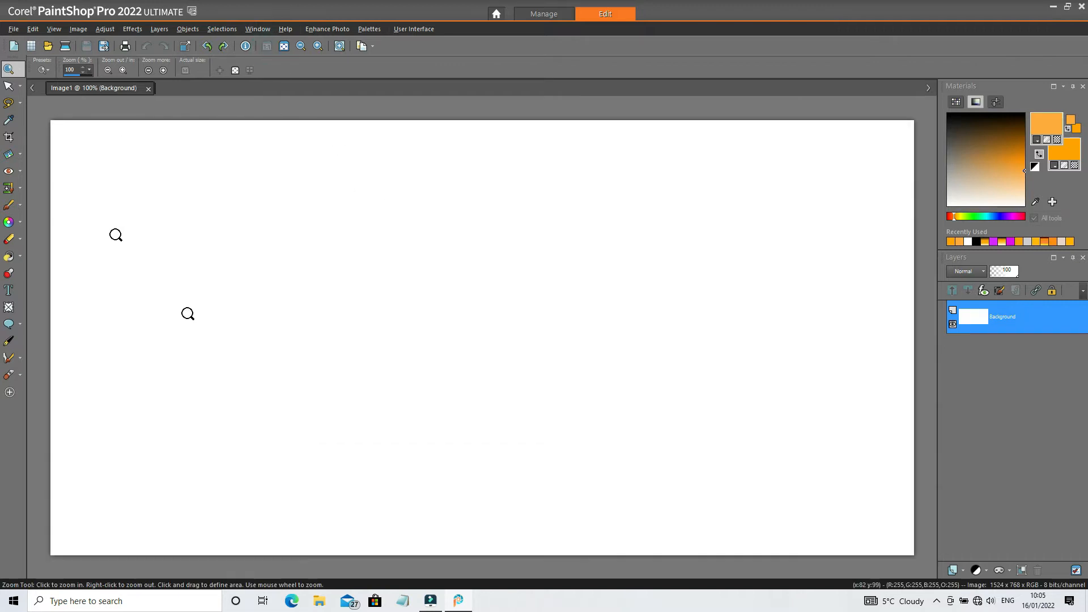
right_click(316, 235)
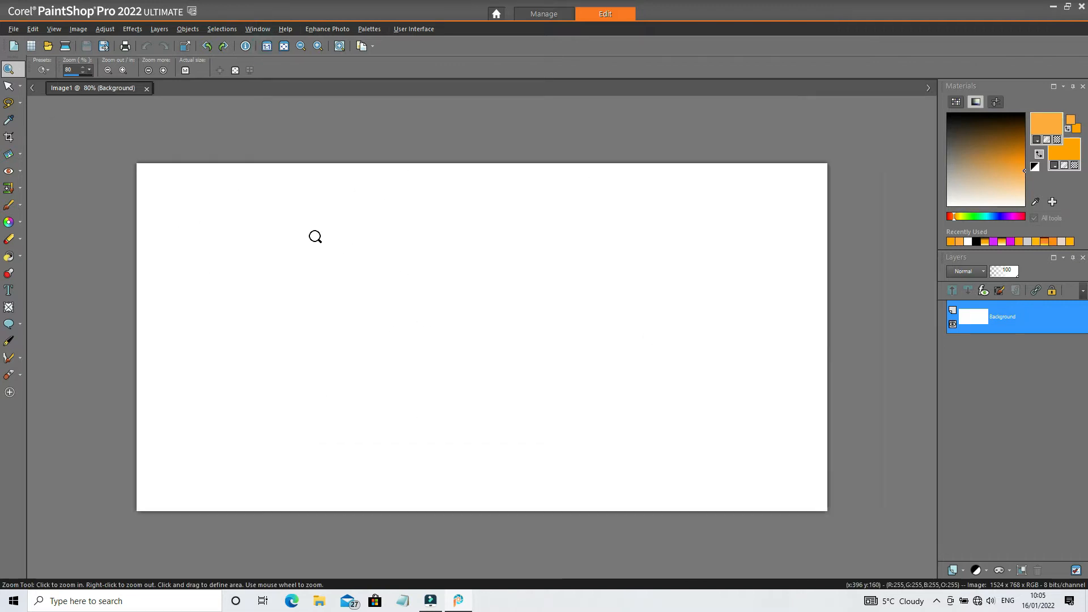
Open christina_ricci_001.jpg from the celebs folder and inspect the photo at different magnifications.
left_click(49, 48)
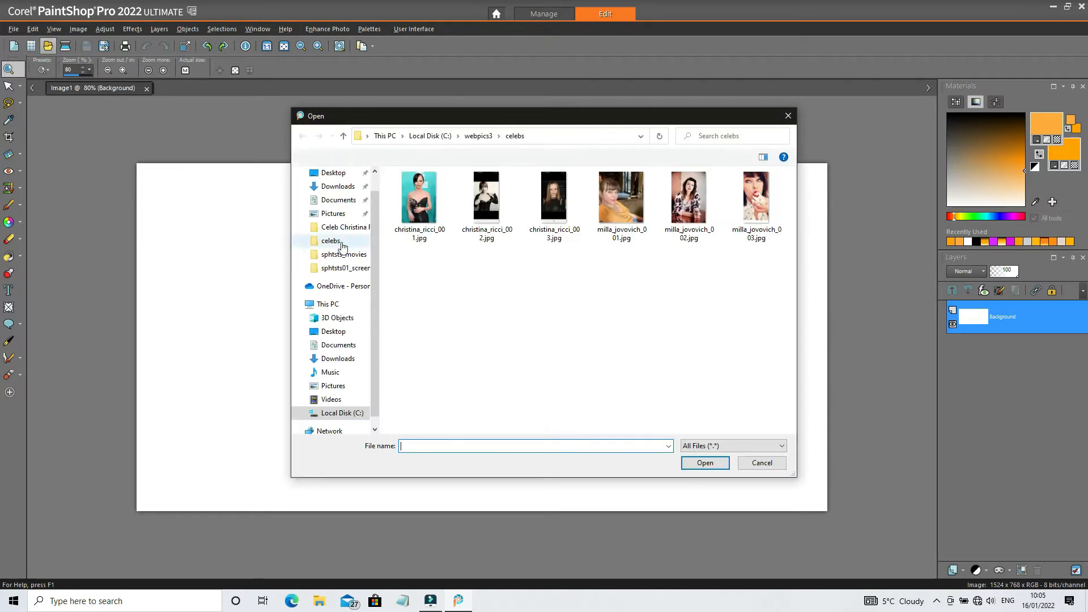
double_click(420, 202)
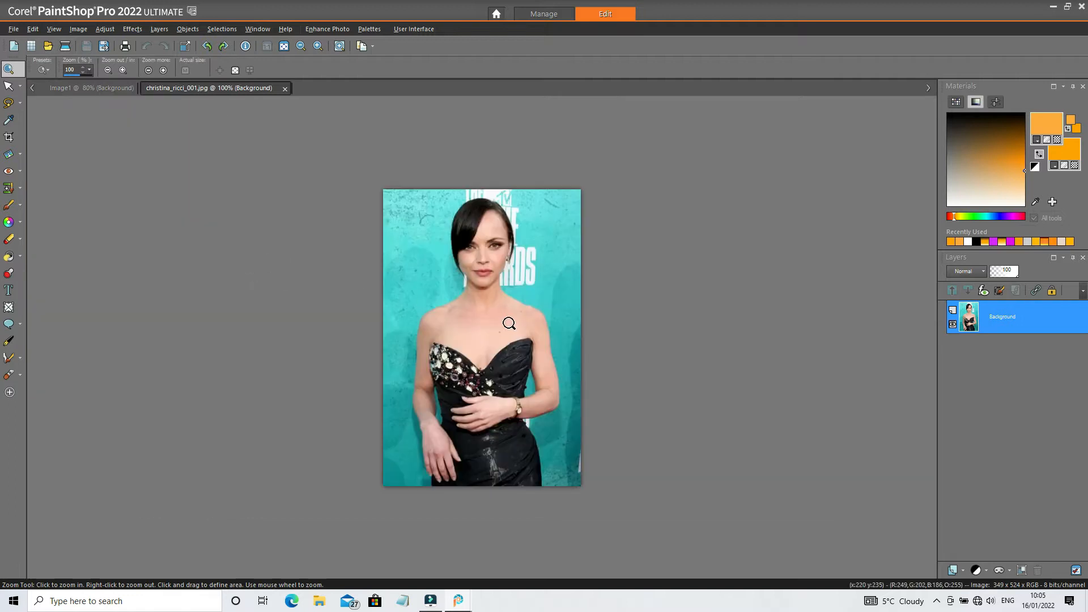
left_click(483, 288)
left_click(483, 287)
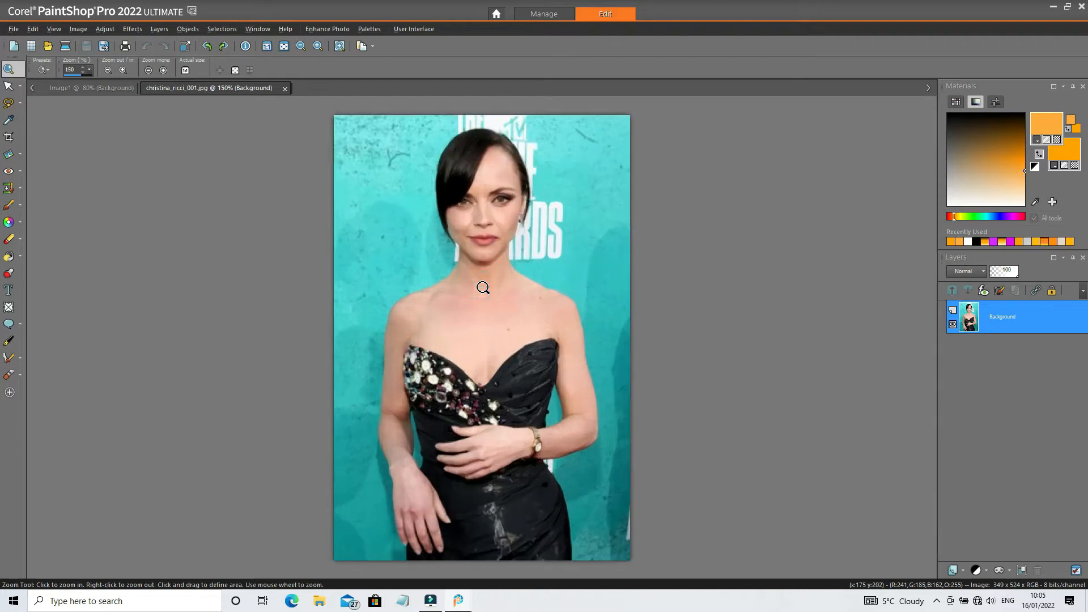
left_click(482, 285)
right_click(498, 189)
right_click(505, 197)
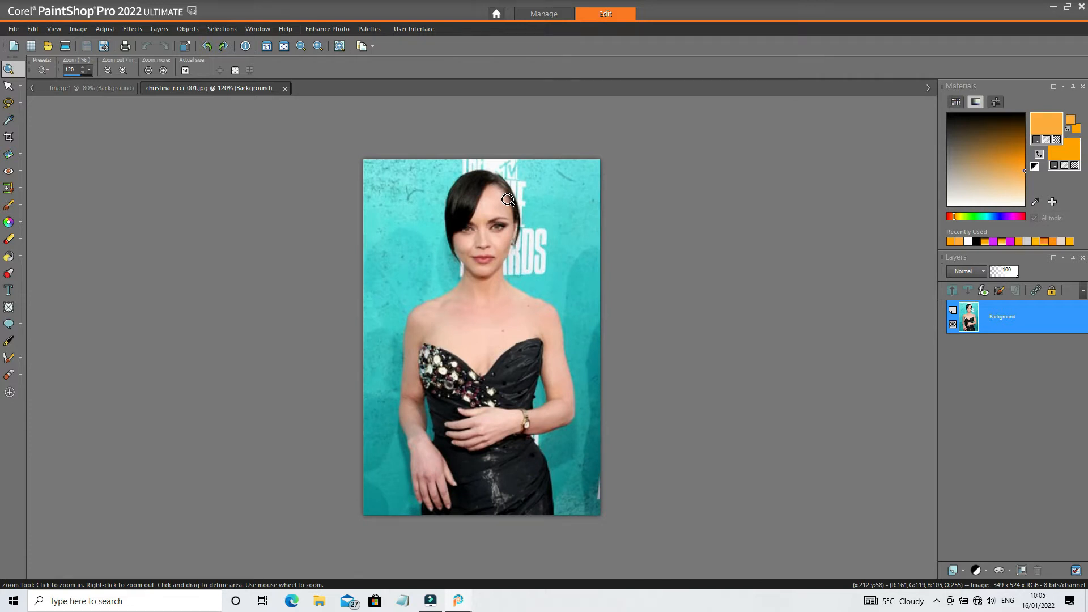
Open wallpaper_001.jpg from the backgrounds folder inside webpics3.
left_click(48, 49)
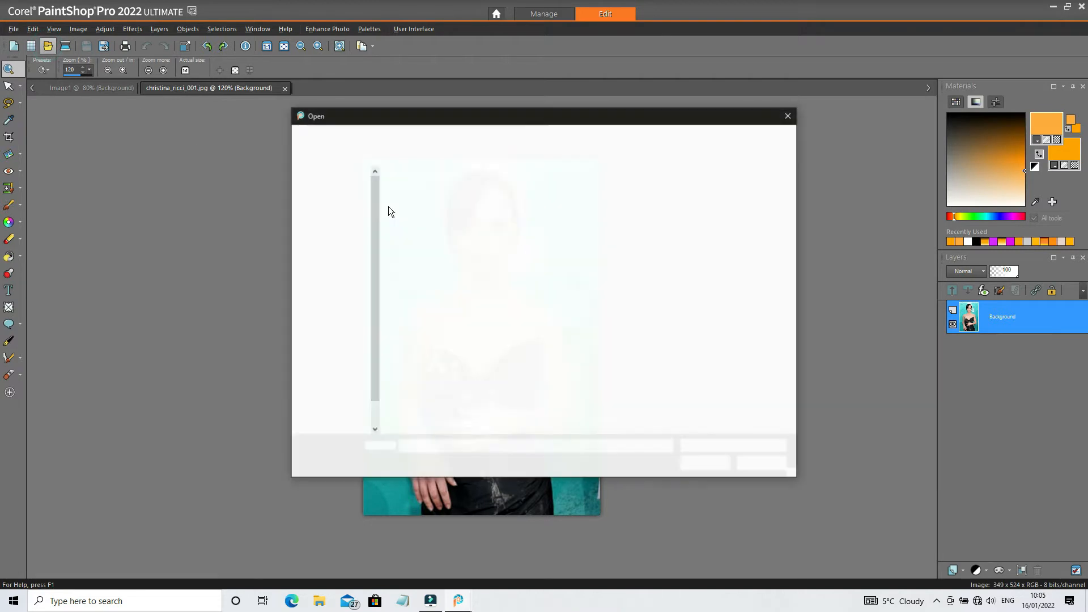
left_click(499, 136)
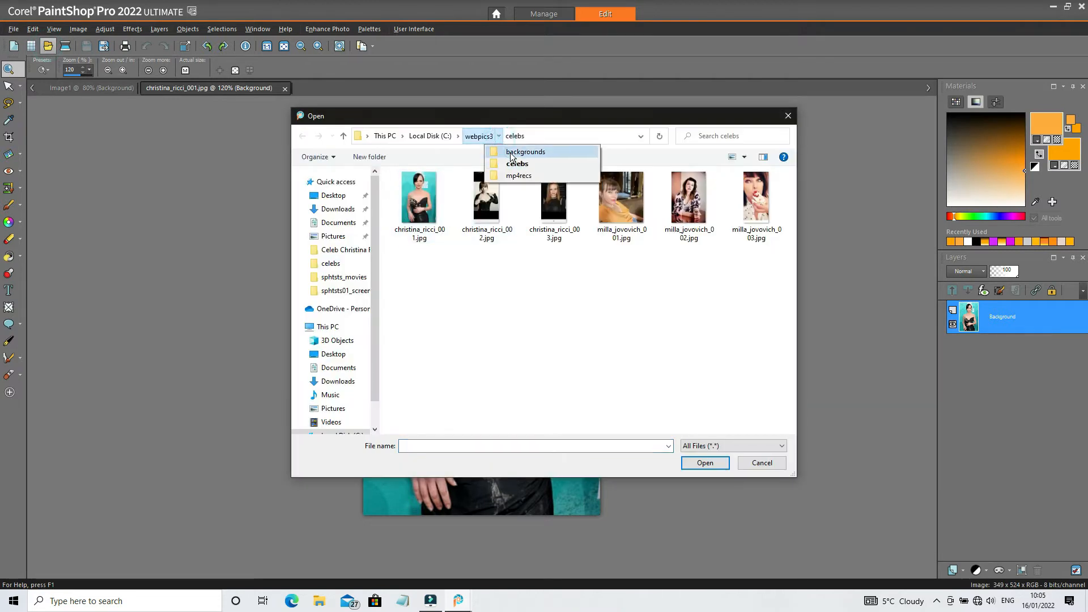
left_click(505, 152)
double_click(436, 199)
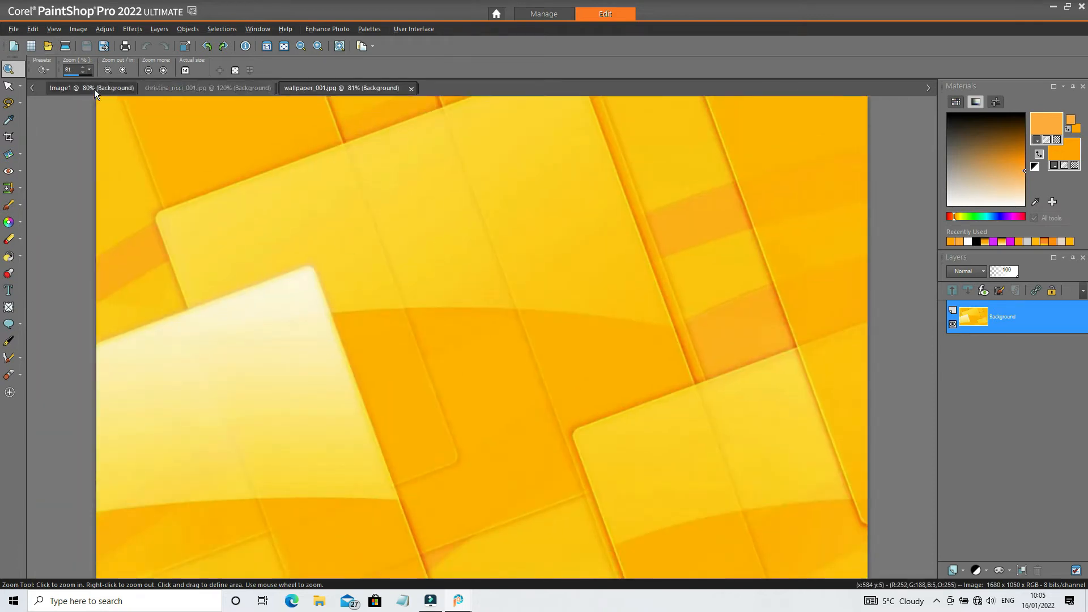
Copy the whole christina_ricci_001.jpg photo to the clipboard.
left_click(227, 89)
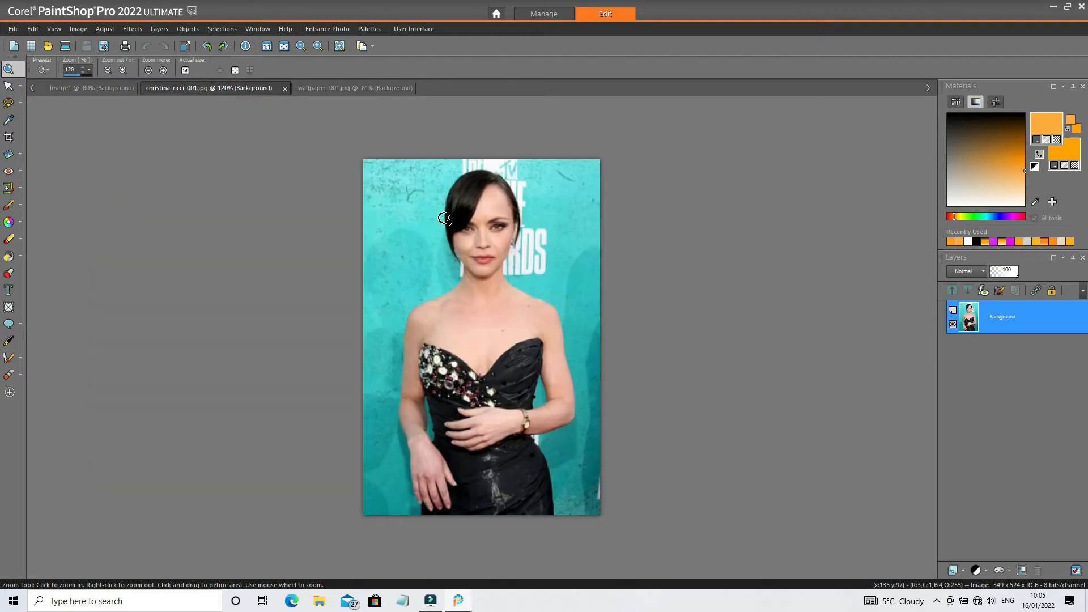
left_click(470, 265)
right_click(469, 265)
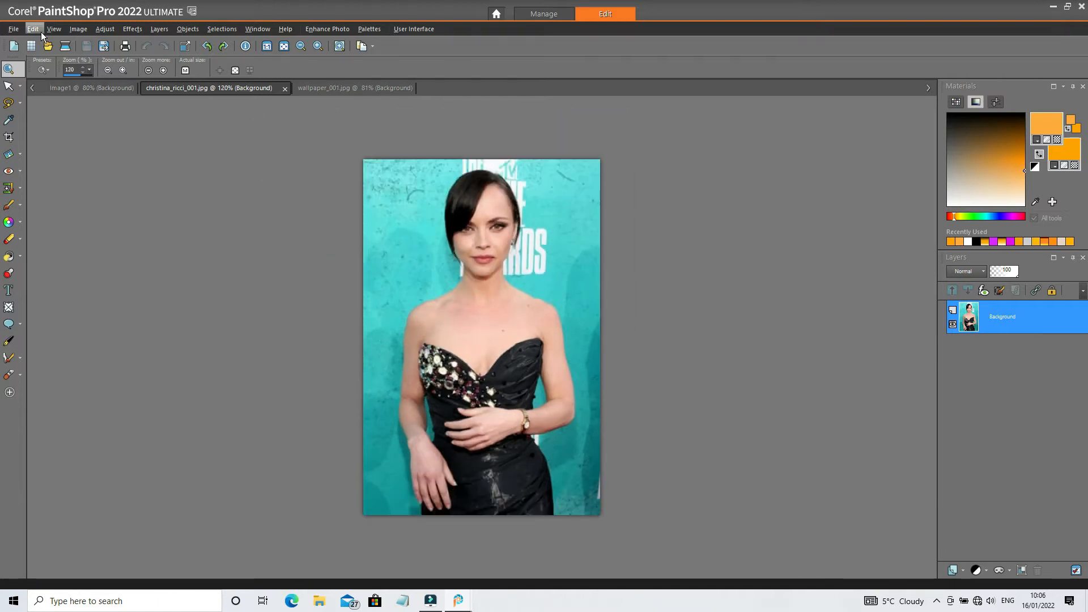
left_click(35, 29)
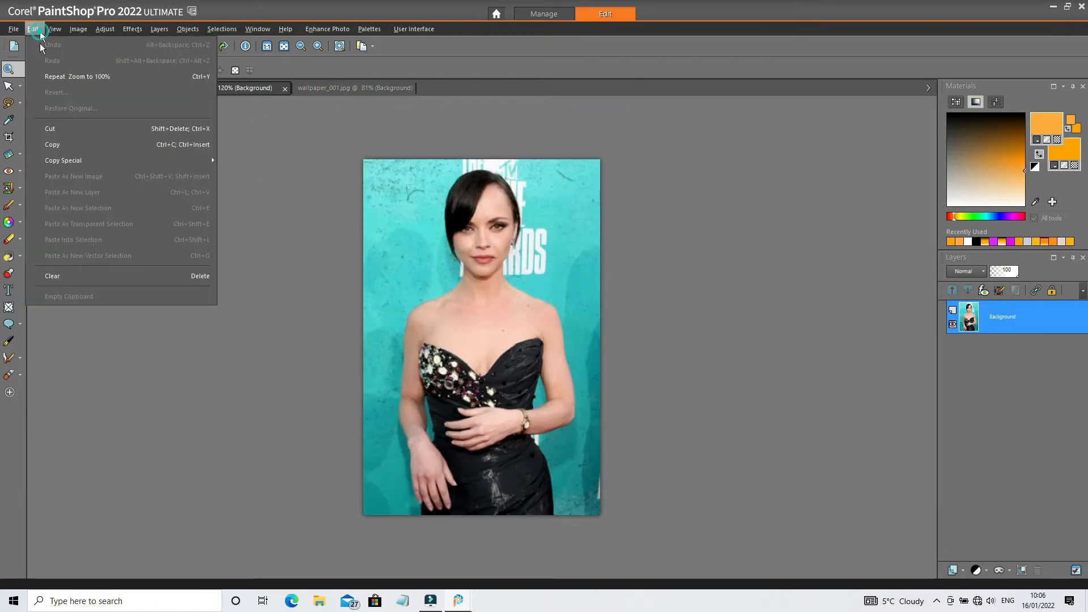
left_click(52, 144)
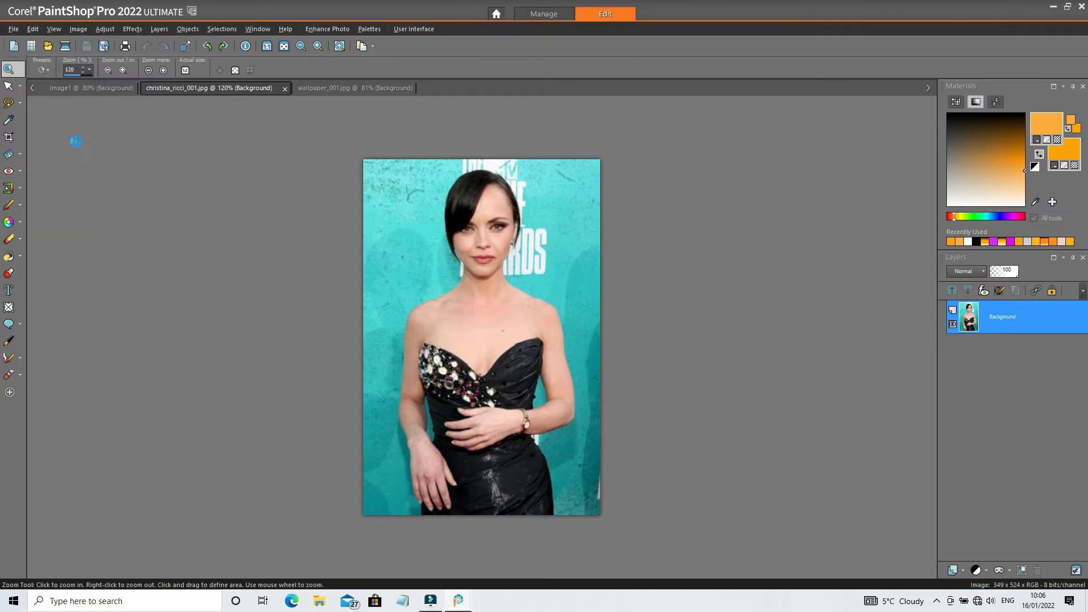
Paste the copied christina_ricci_001.jpg photo into the blank Image1 canvas as a new selection, placing it slightly left of centre.
left_click(343, 88)
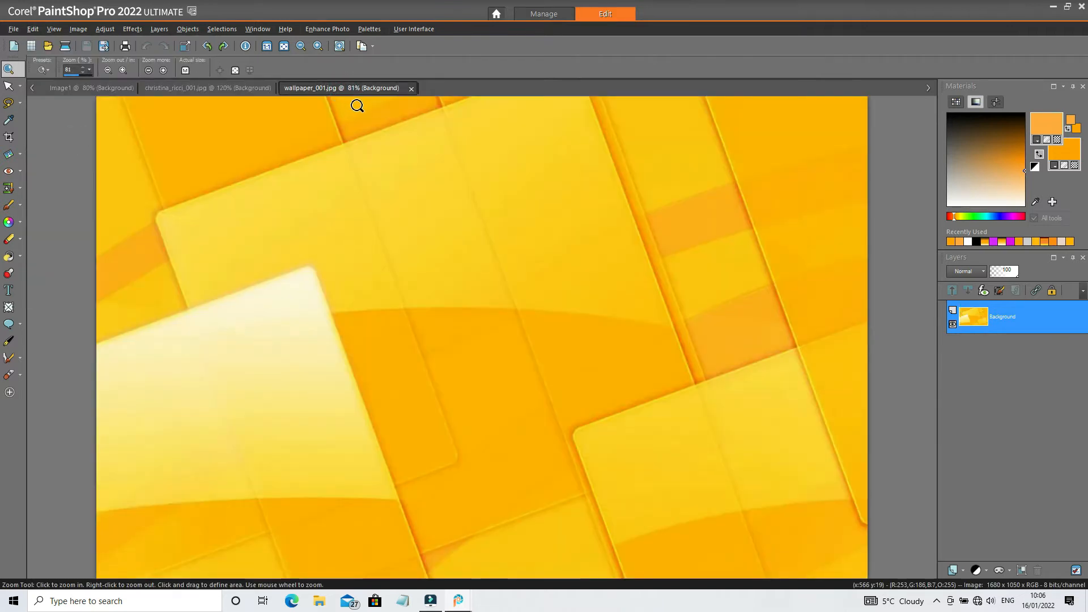
left_click(91, 87)
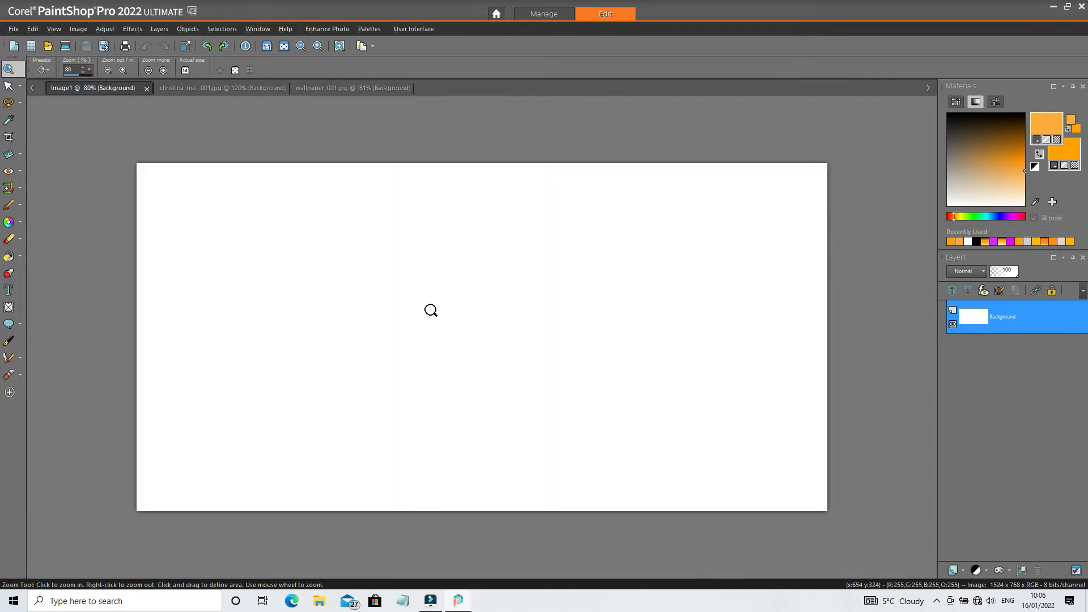
left_click(430, 309)
right_click(430, 308)
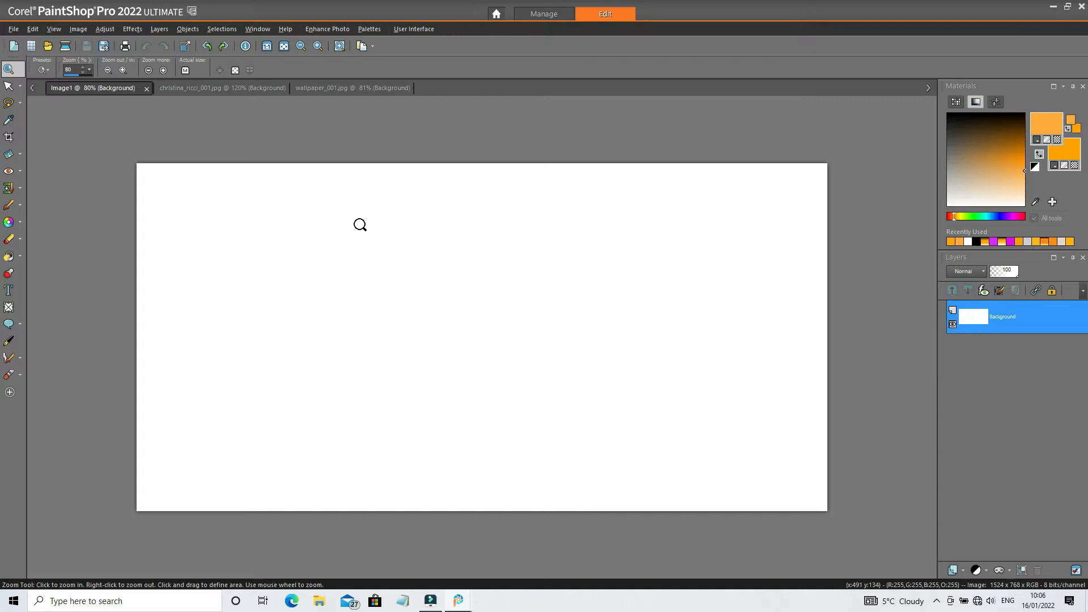
left_click(32, 28)
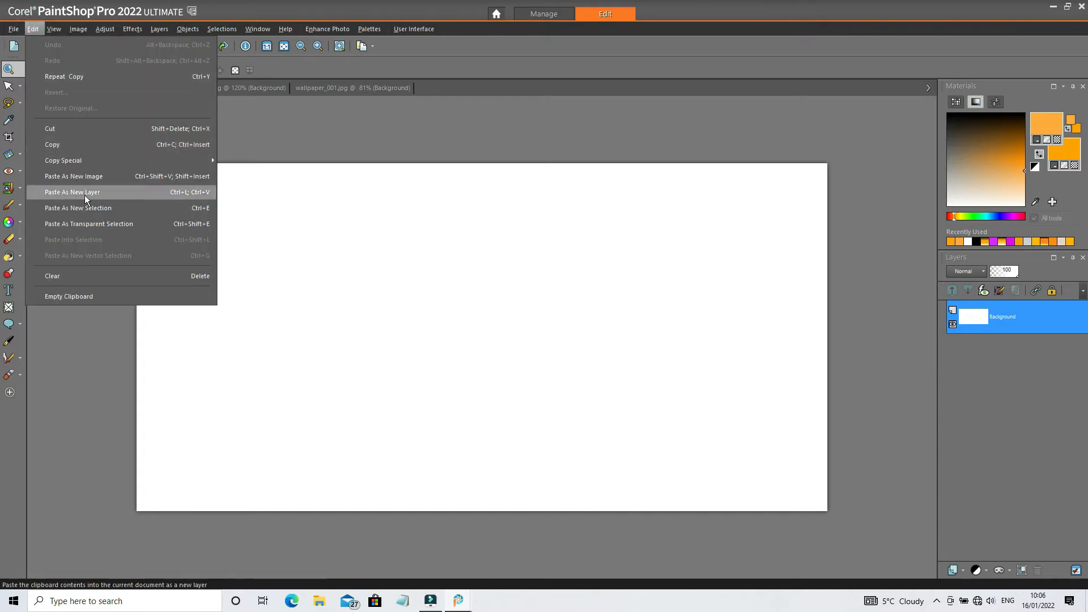
left_click(95, 207)
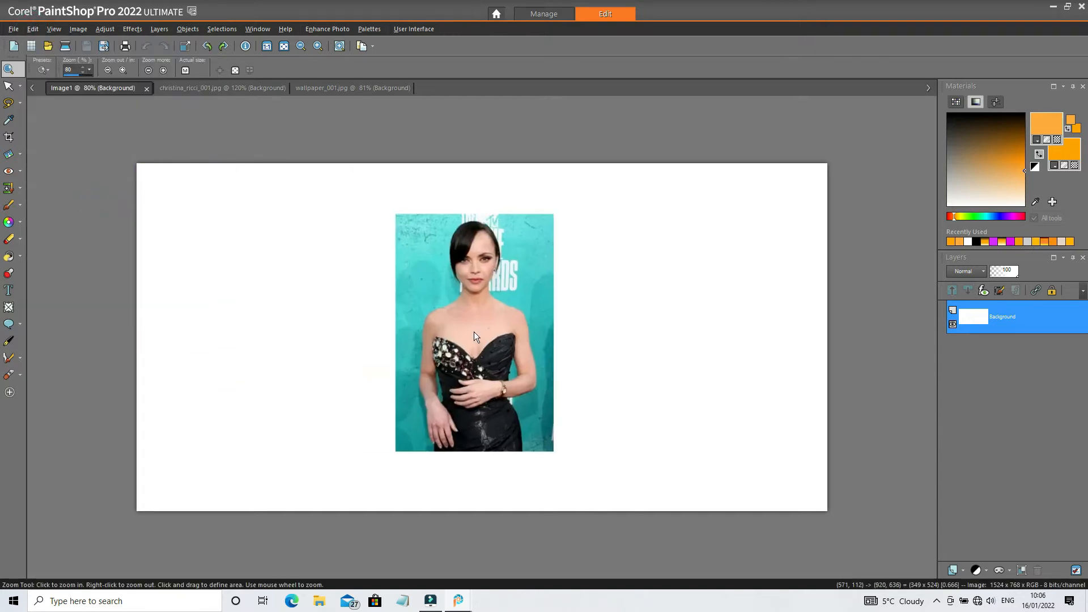
left_click(451, 323)
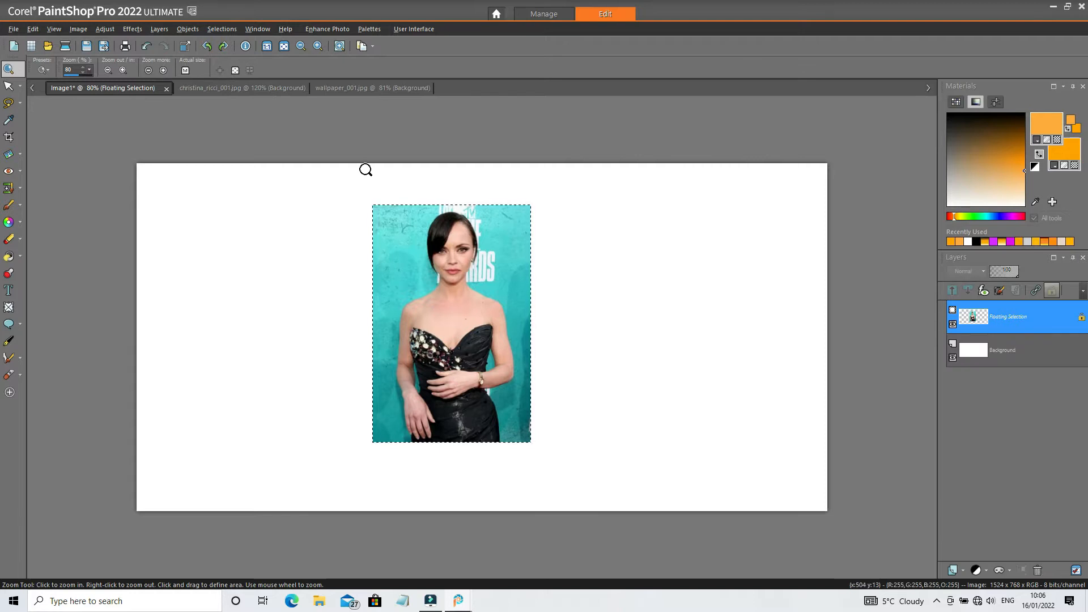
Expand the selection around the pasted photo by 4 pixels to include a thin white border.
left_click(222, 27)
mouse_move(247, 129)
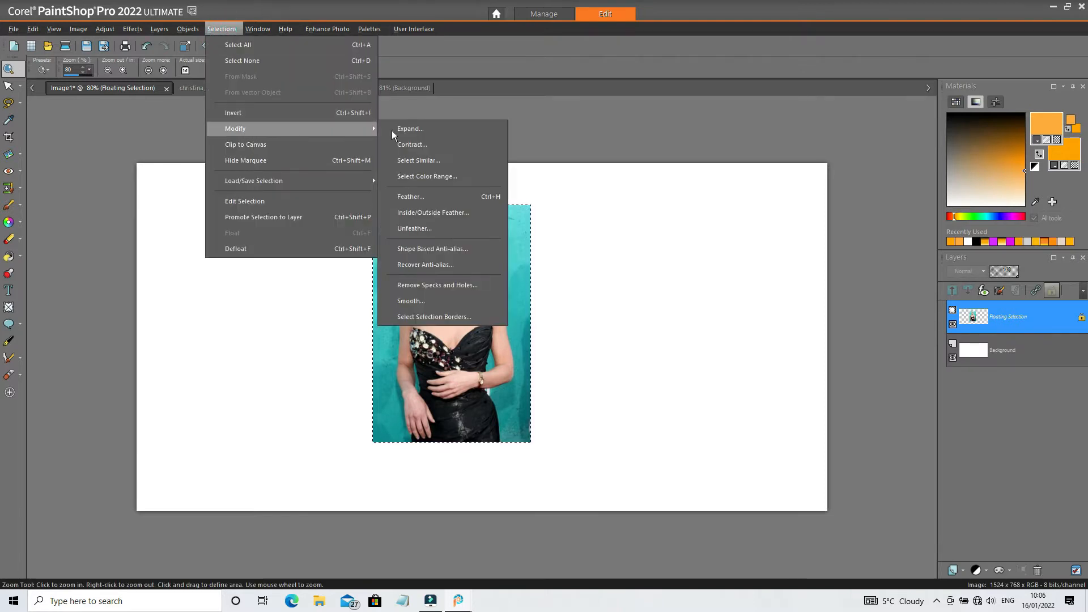
left_click(437, 130)
left_click_drag(572, 275, 695, 275)
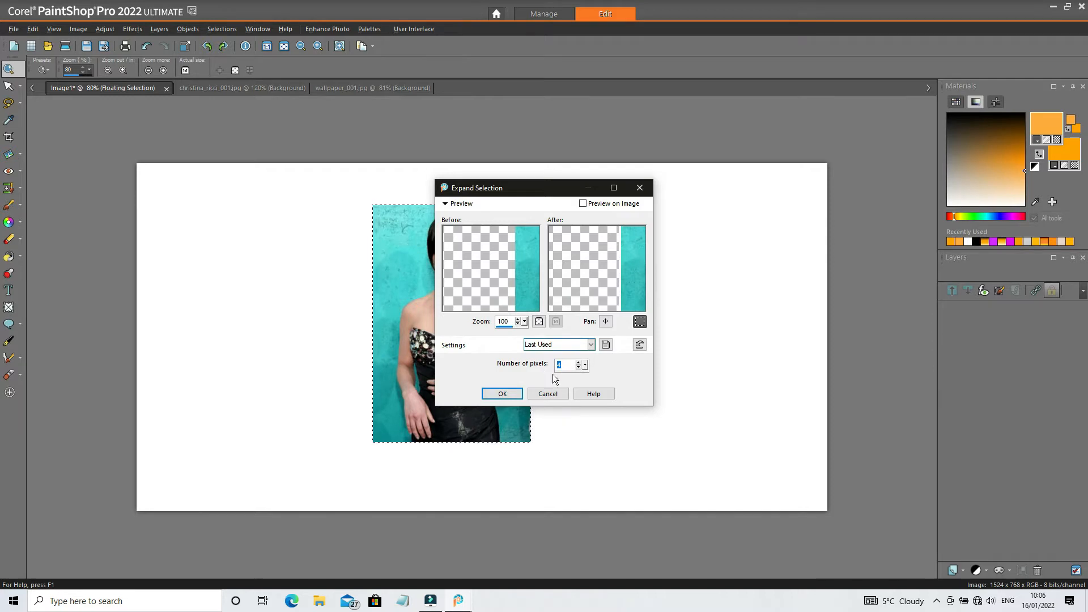
left_click(502, 395)
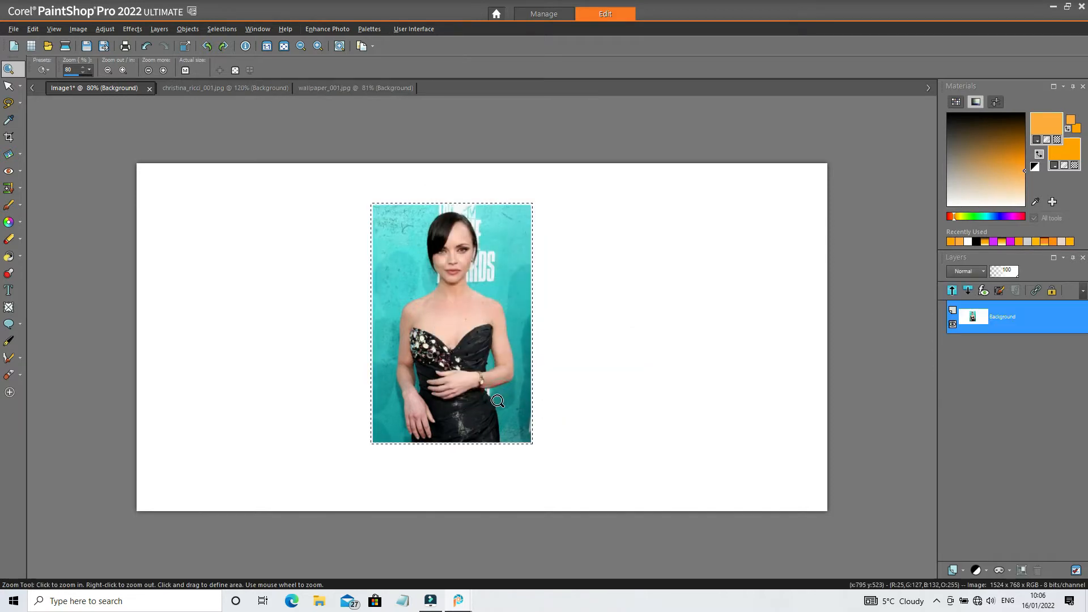
Copy the white-bordered photo and paste it into wallpaper_001.jpg as a new layer.
left_click(33, 30)
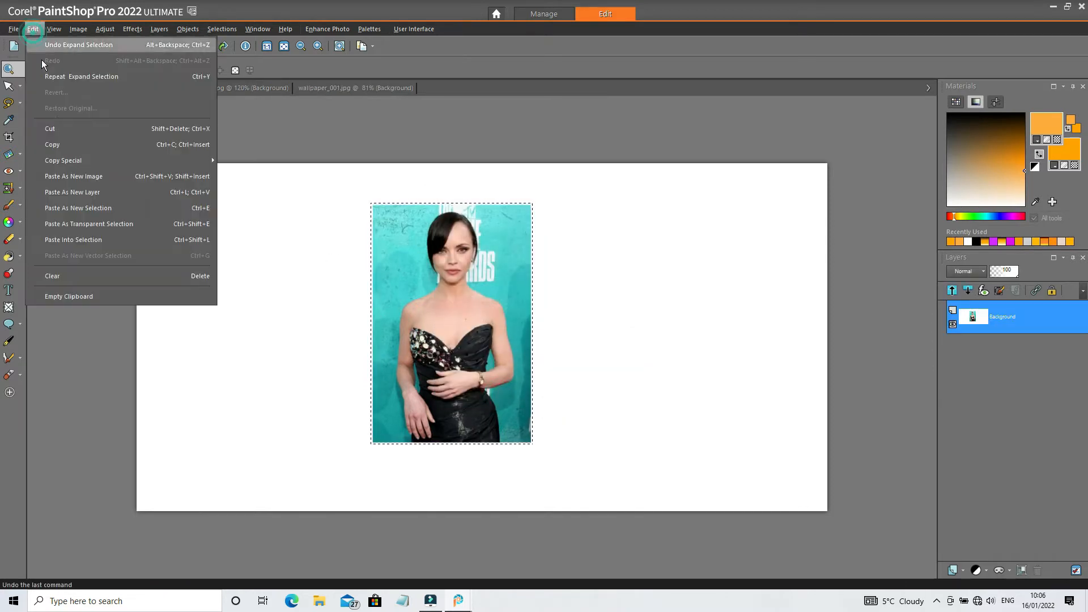
left_click(66, 145)
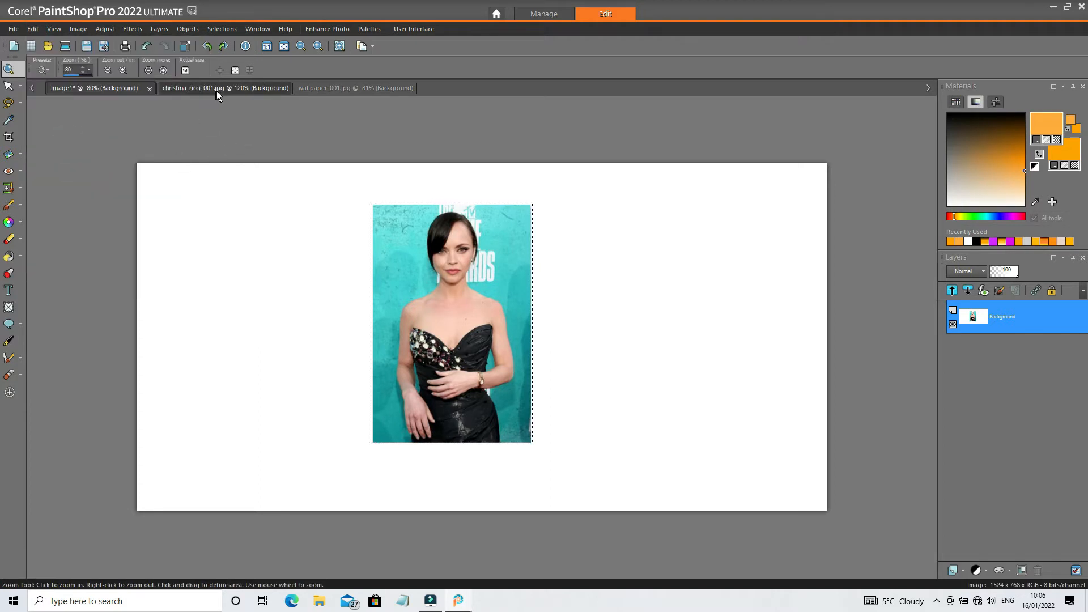
left_click(343, 90)
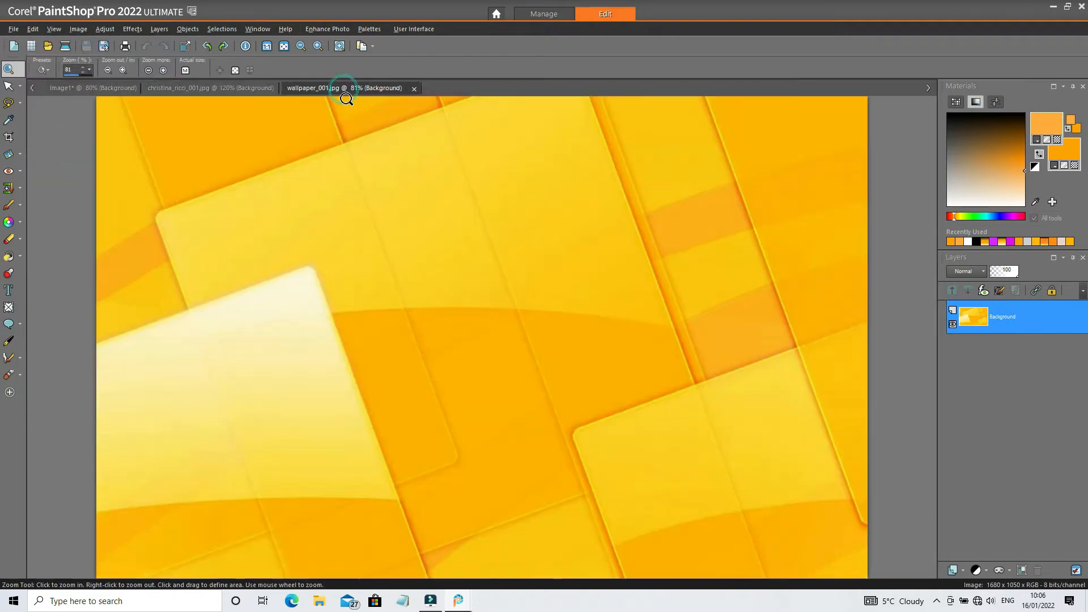
scroll(399, 227, "down", 1)
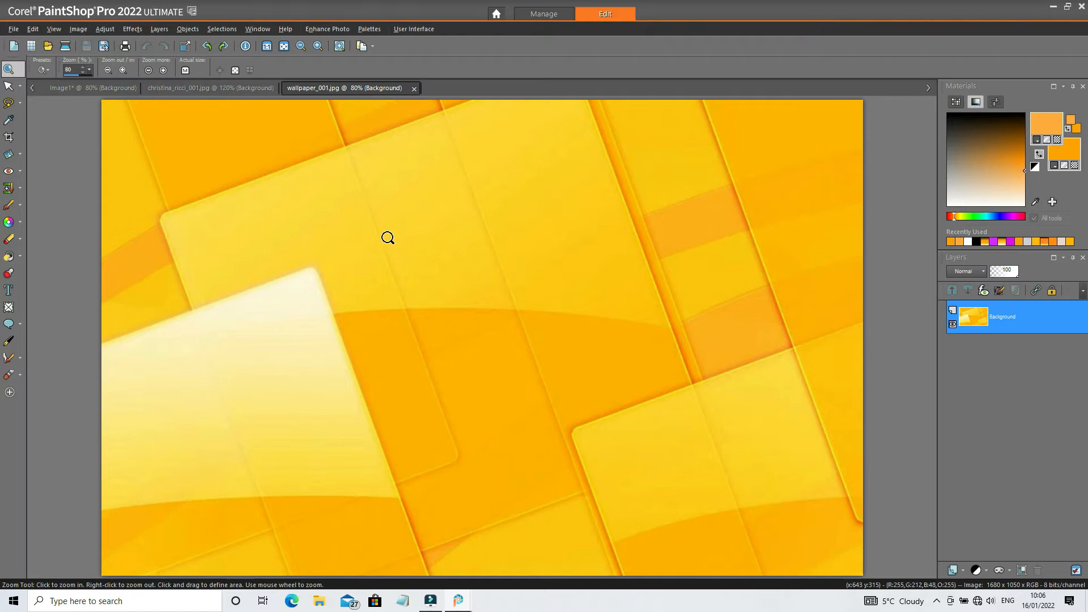
left_click(32, 29)
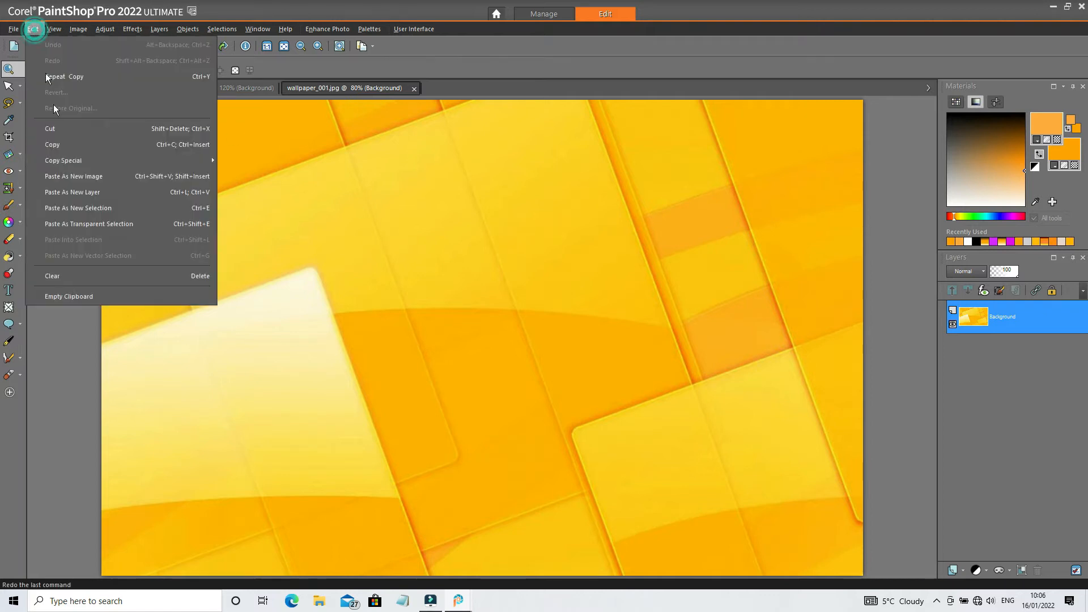
left_click(86, 191)
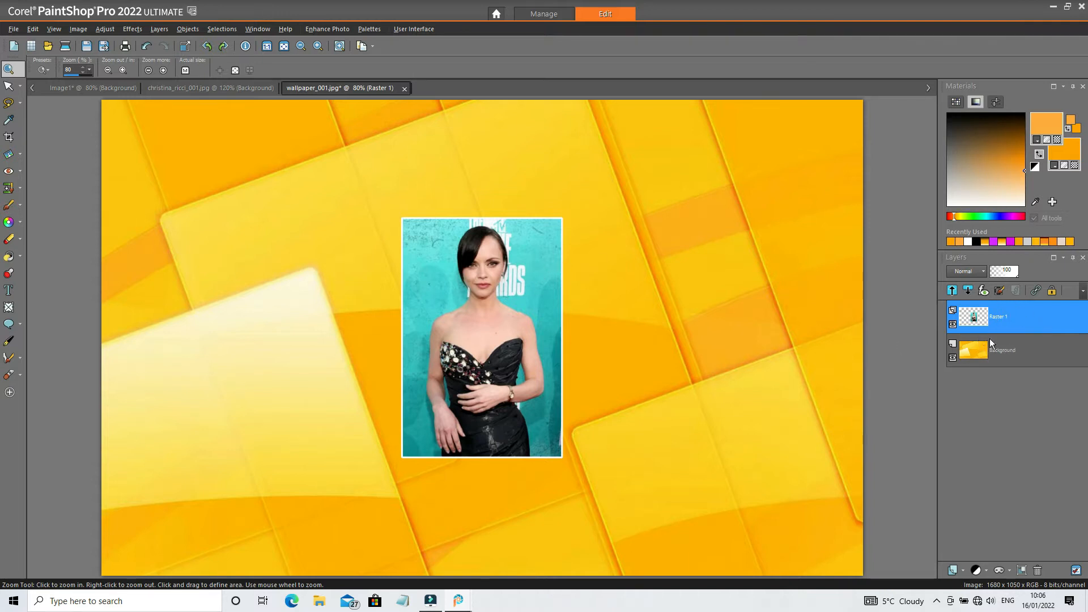
Move the pasted photo layer to the wallpaper's upper left, at about X 154, Y 119, using the Pick tool, and return to the Zoom tool.
mouse_move(975, 318)
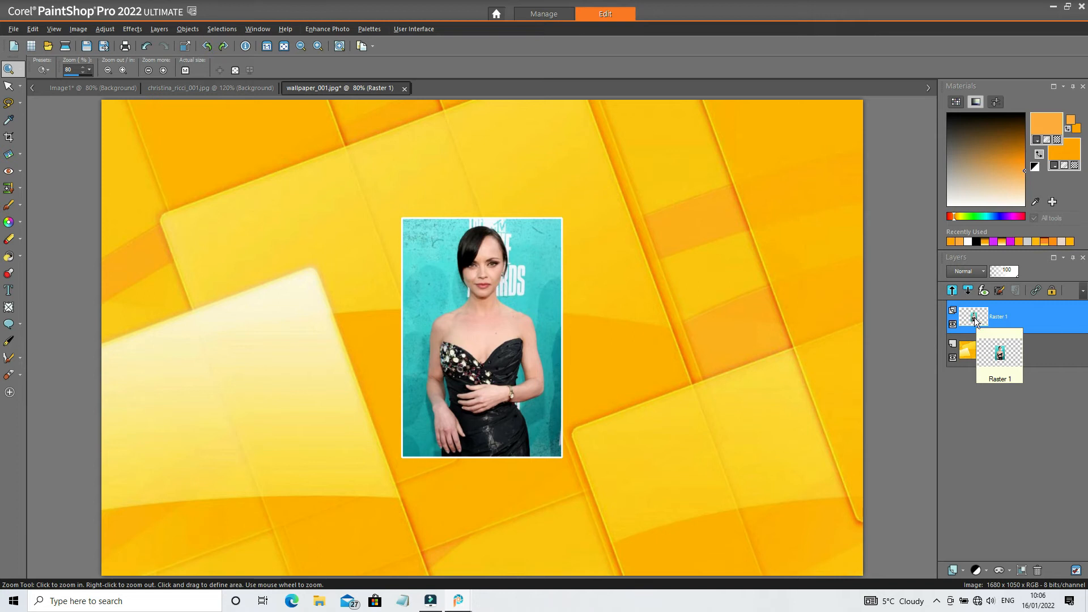
mouse_move(974, 351)
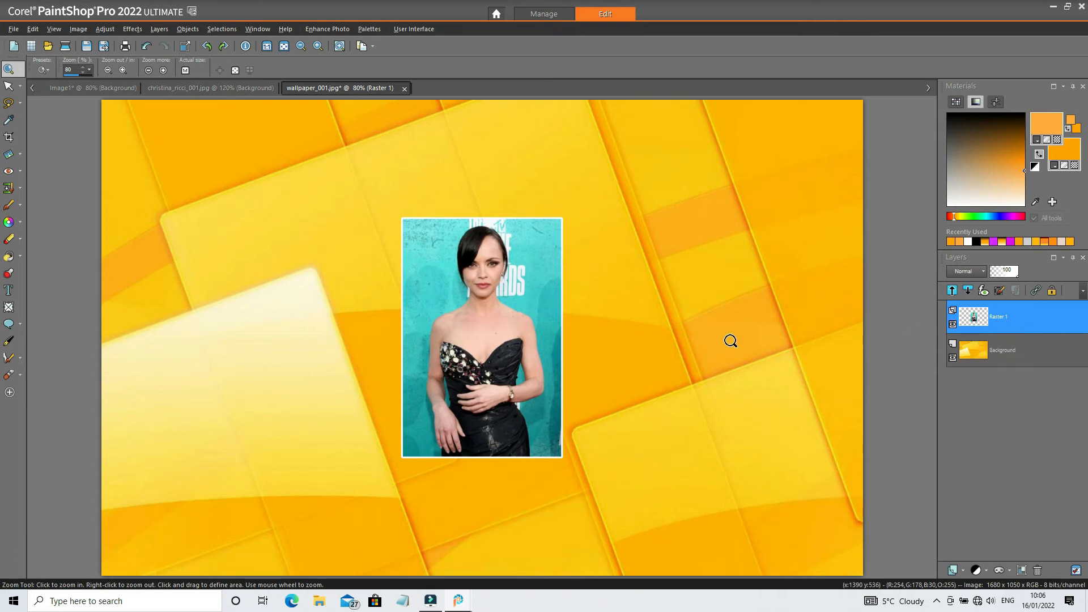
left_click(9, 87)
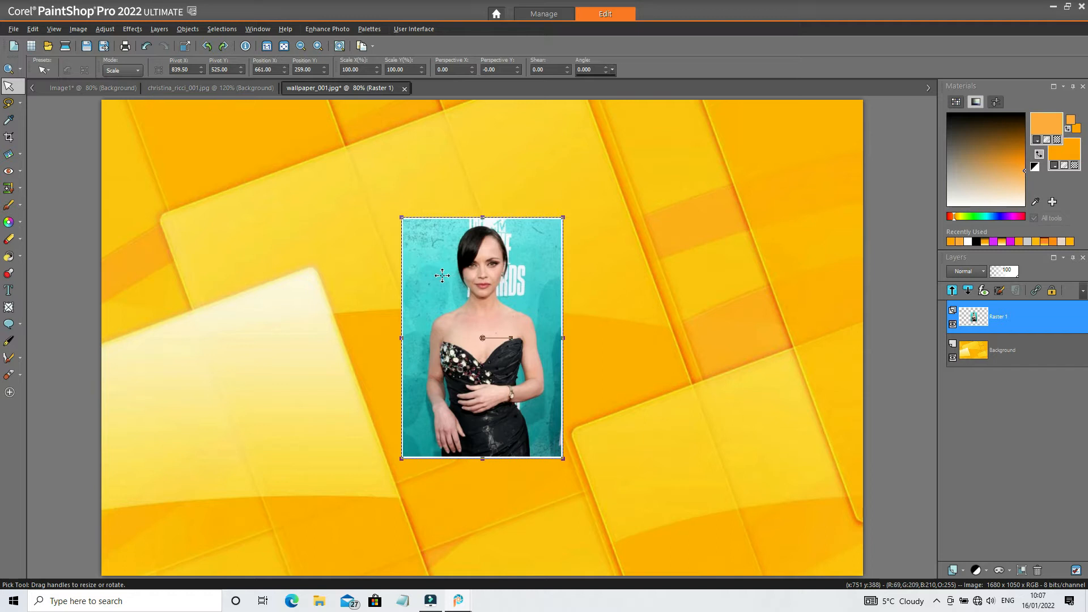
left_click_drag(441, 278, 267, 238)
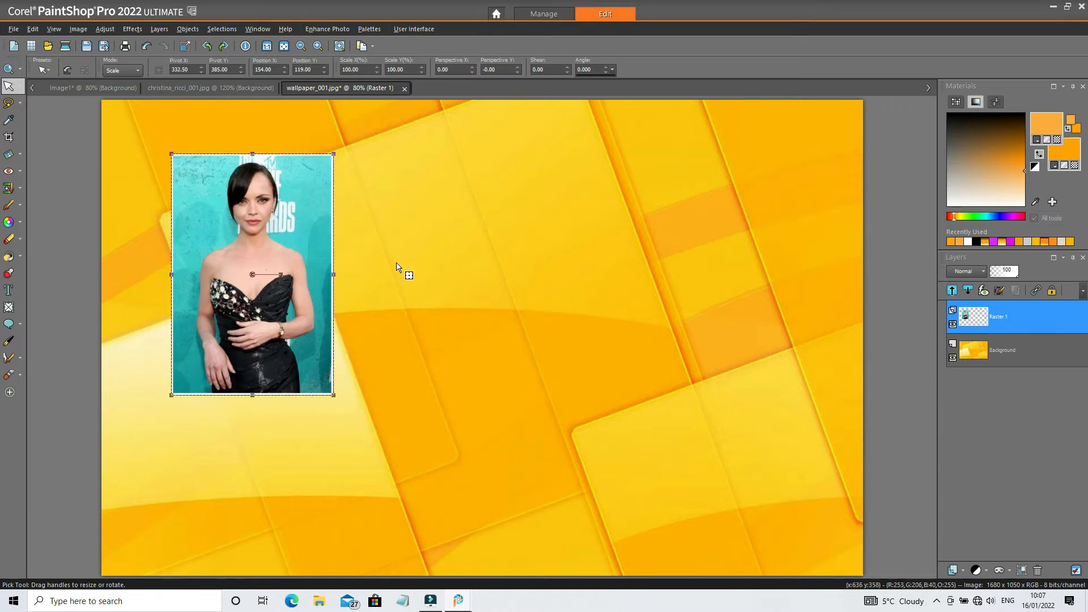
left_click(9, 69)
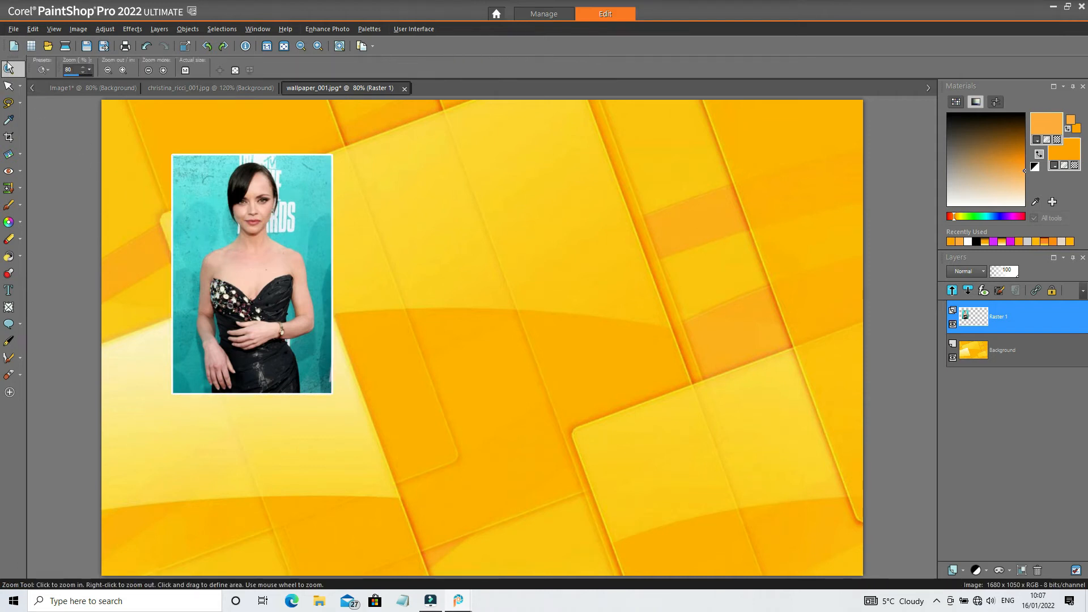
right_click(415, 240)
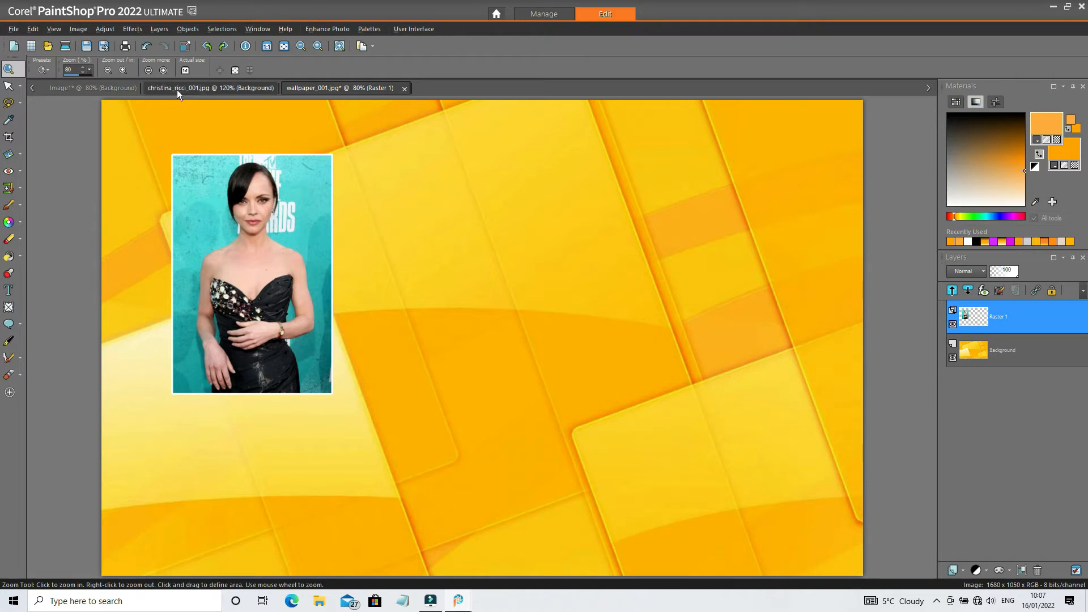
Open milla_jovovich_001.jpg from the celebs folder inside webpics3.
left_click(47, 48)
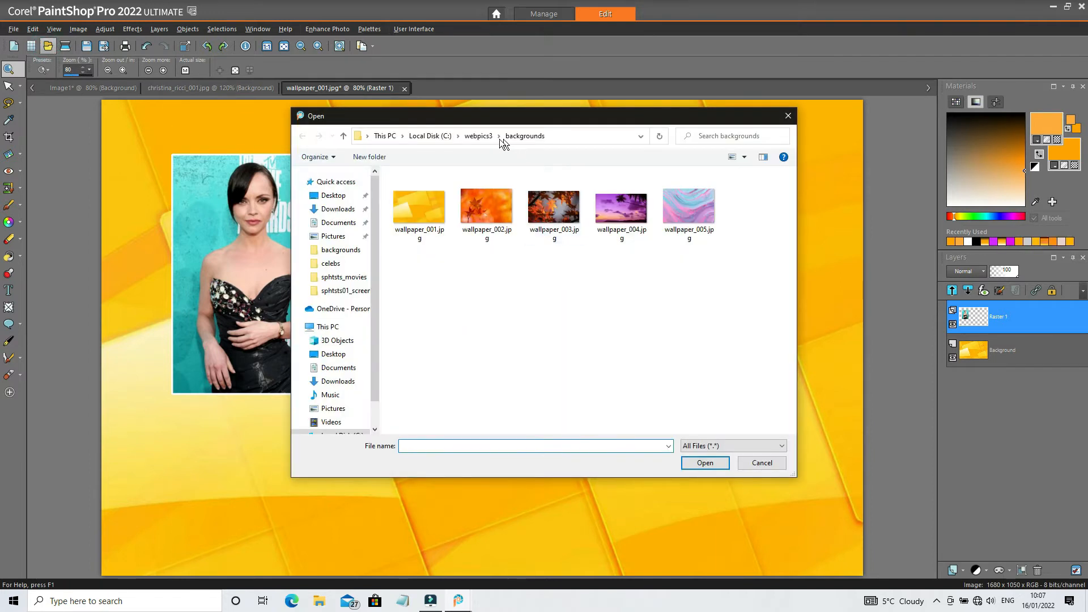
left_click(500, 137)
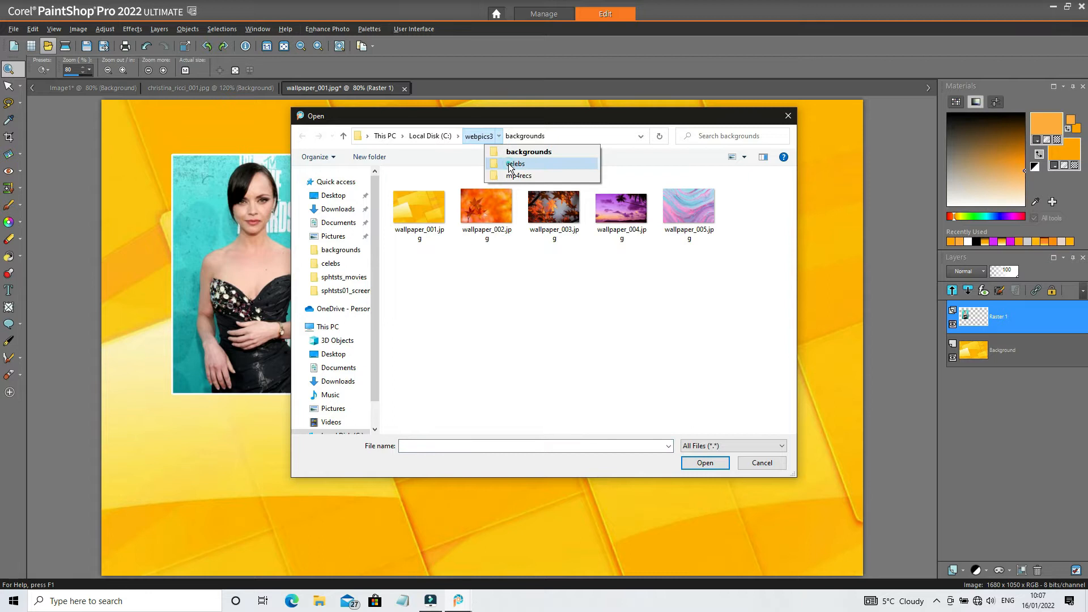
left_click(561, 164)
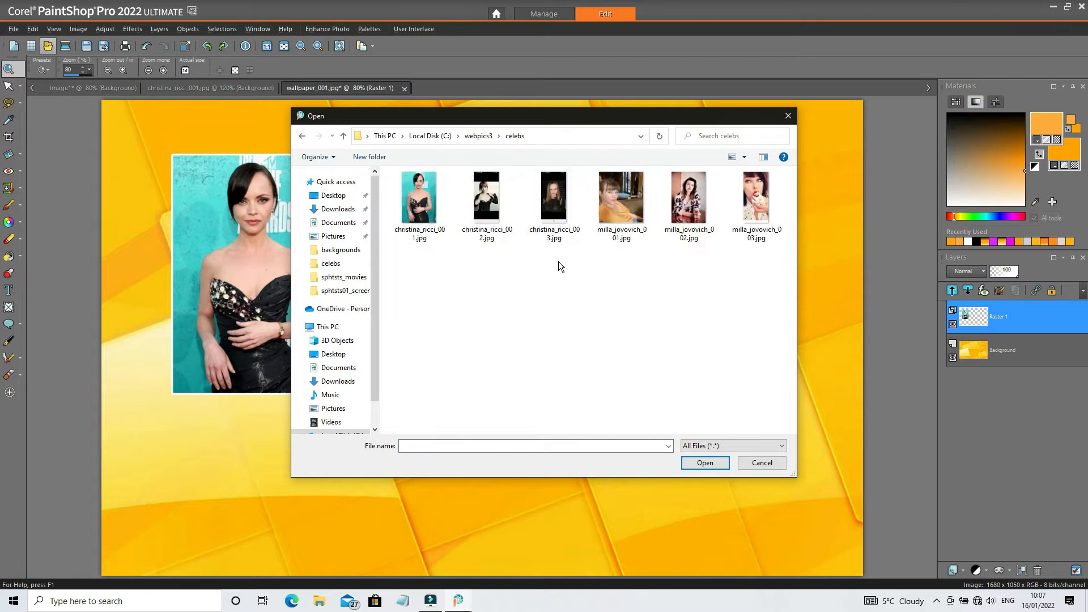
double_click(620, 206)
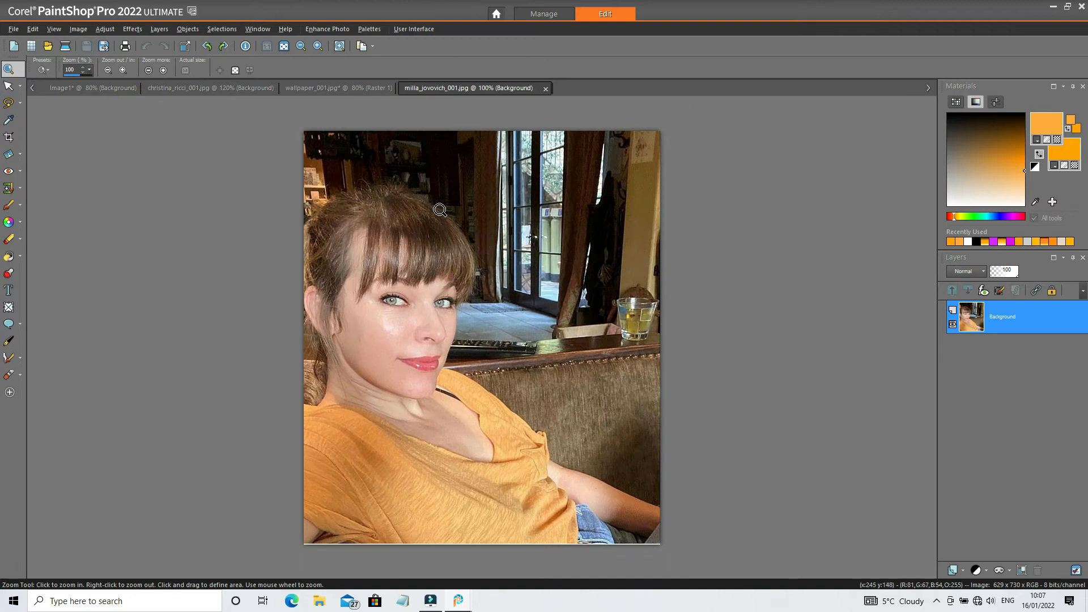
Copy the whole milla_jovovich_001.jpg photo to the clipboard and close that image.
left_click(35, 28)
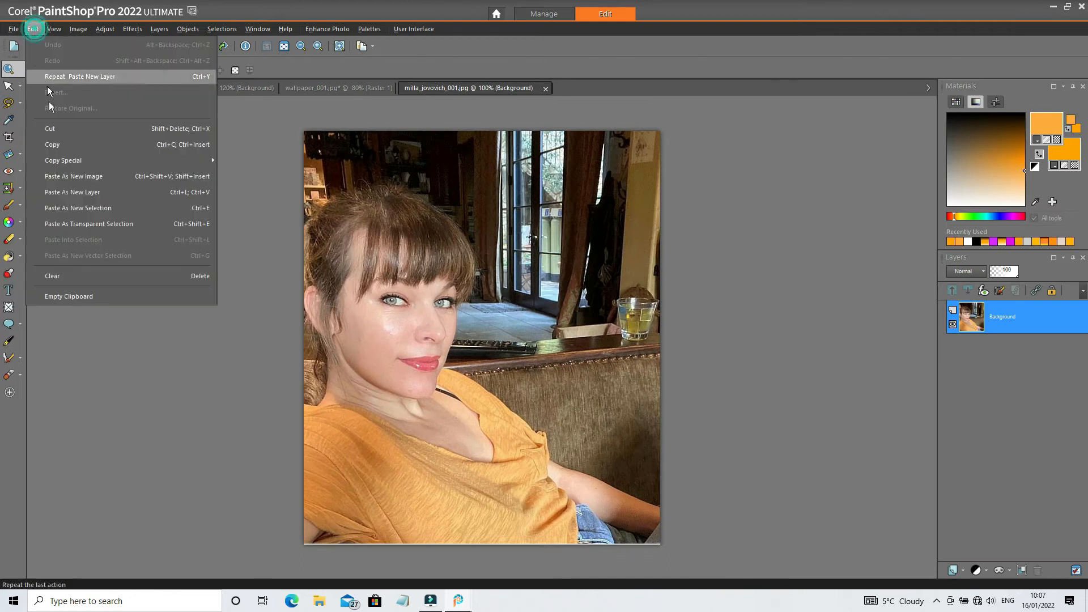
left_click(66, 146)
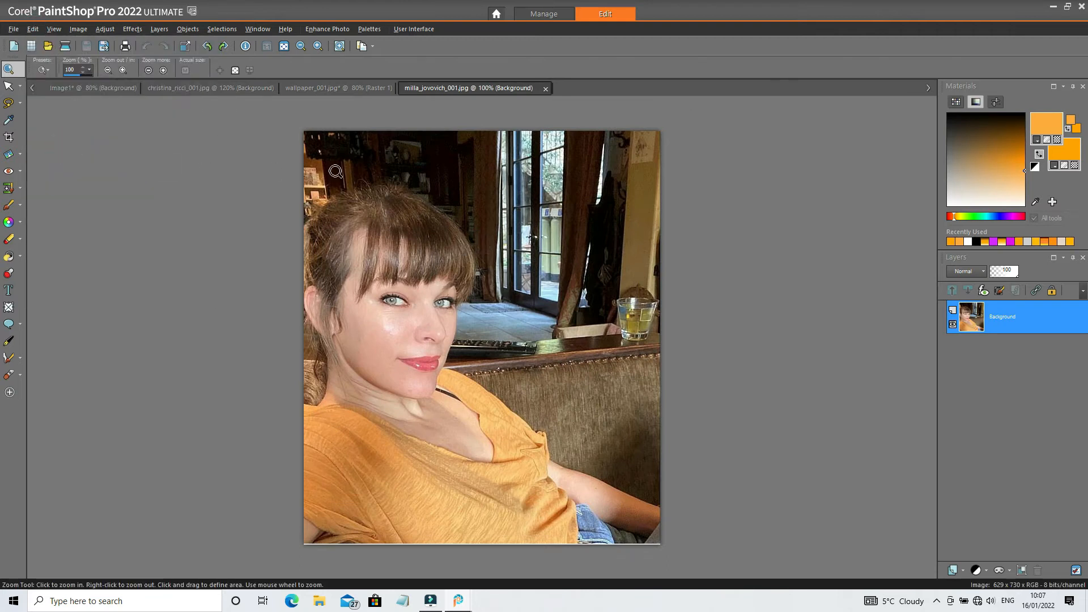
left_click(545, 89)
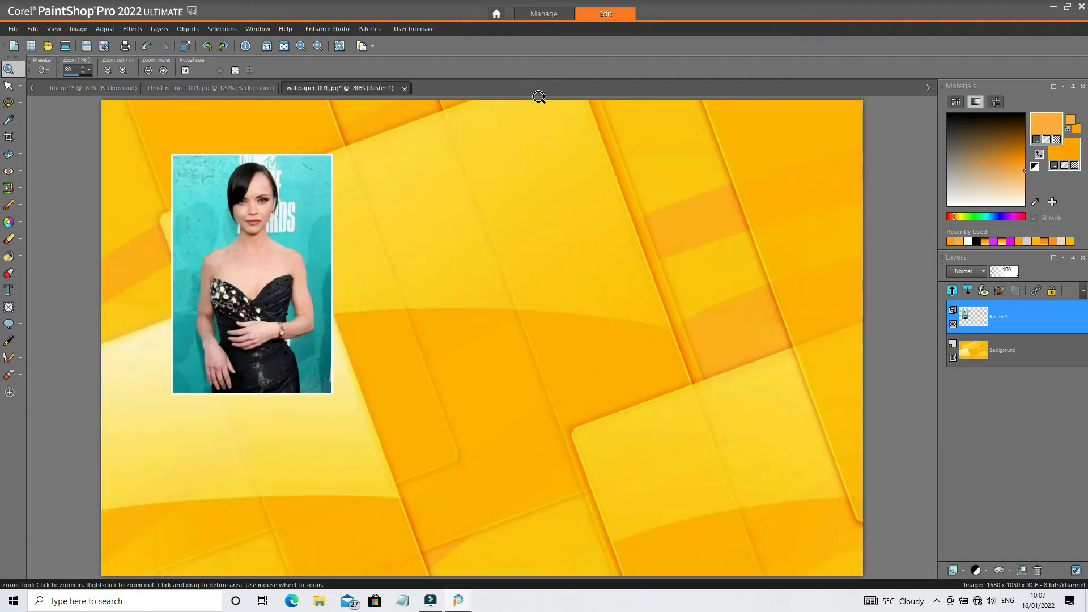
Undo the selection expansion and the pasted photo in Image1, back to the blank white canvas.
left_click(117, 88)
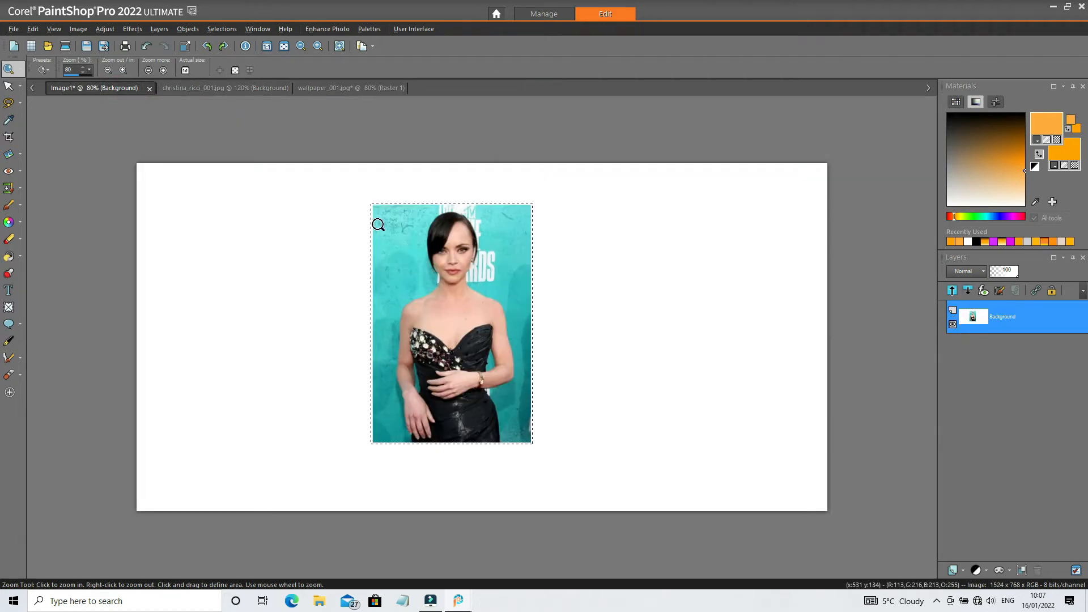
left_click(145, 46)
left_click(145, 46)
left_click(146, 46)
Paste the copied milla_jovovich_001.jpg photo as a new selection near the middle of the blank canvas.
left_click(32, 28)
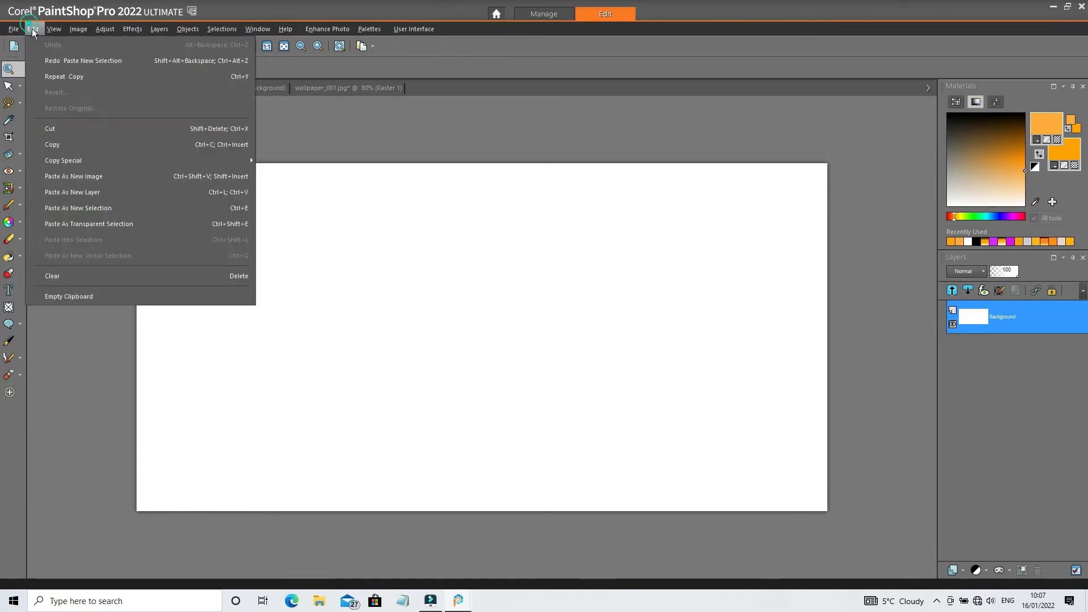
left_click(125, 207)
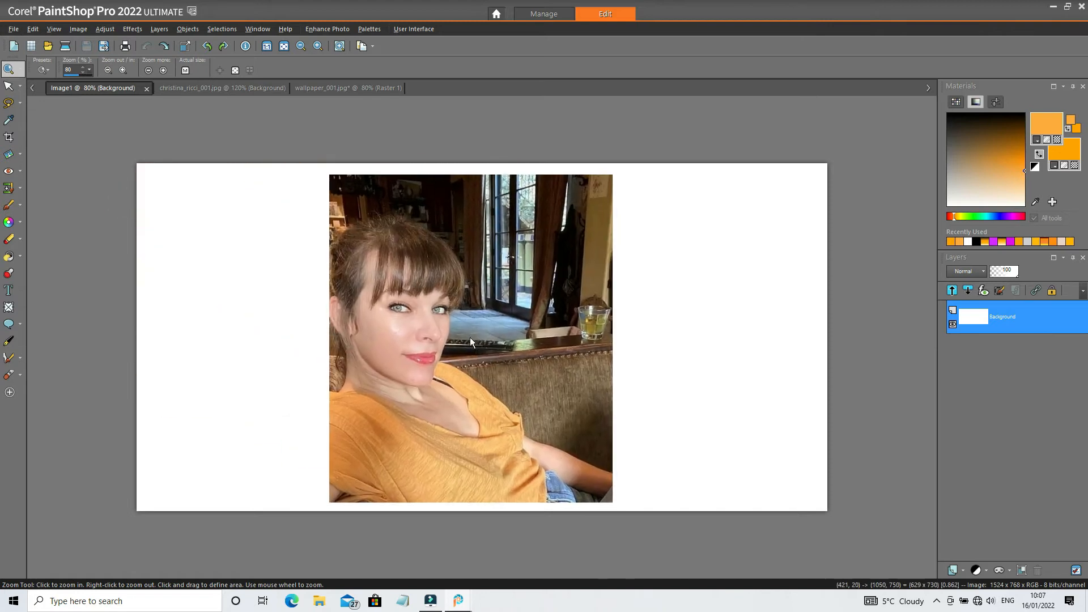
left_click(470, 335)
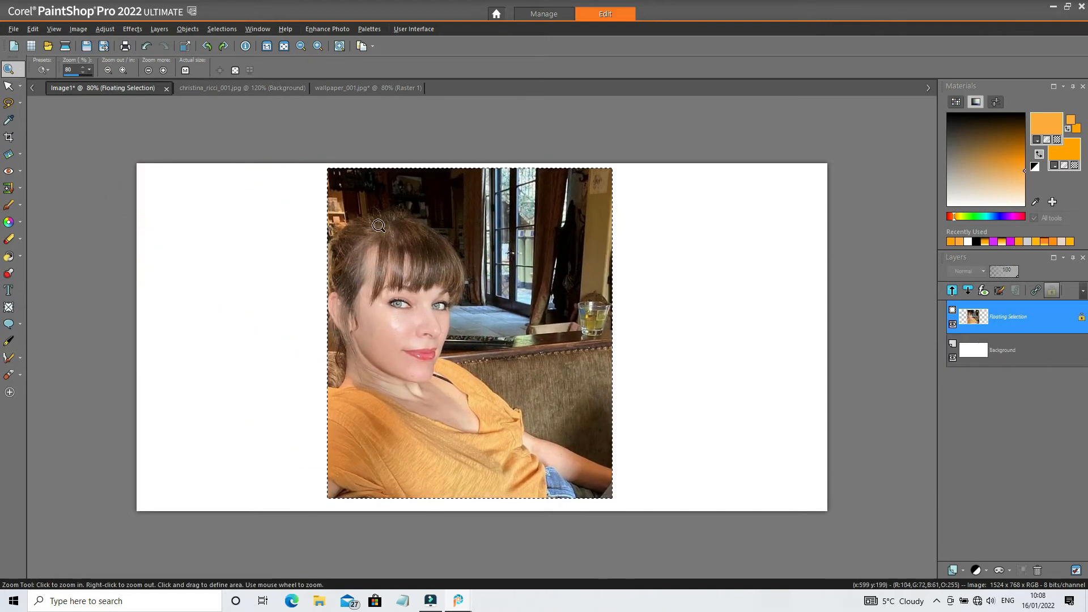
Expand the selection around the pasted photo in Image1 by 4 pixels to include a white border.
left_click(214, 28)
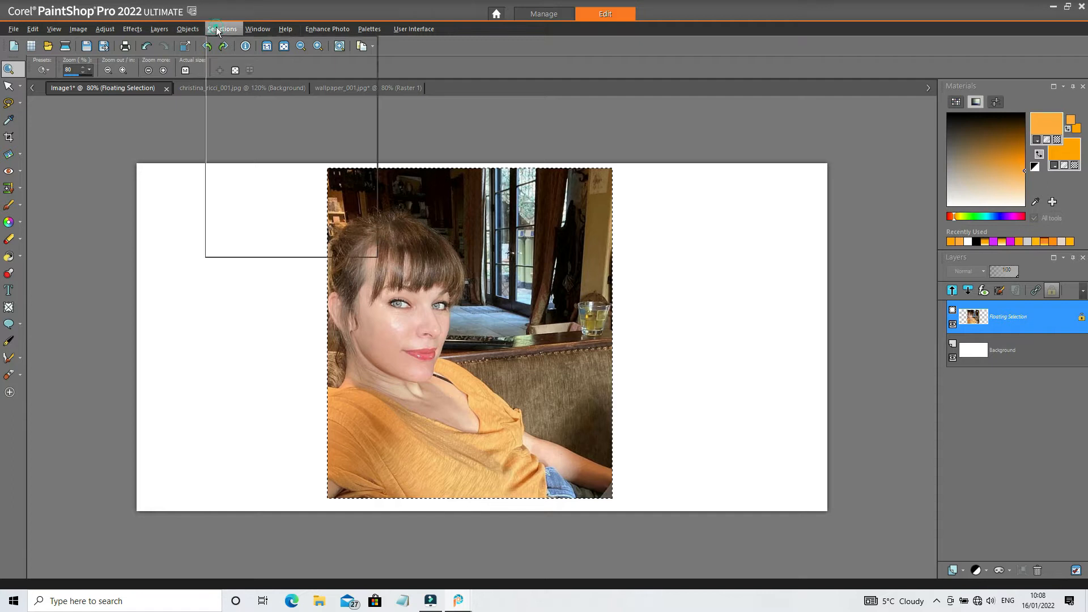
mouse_move(284, 130)
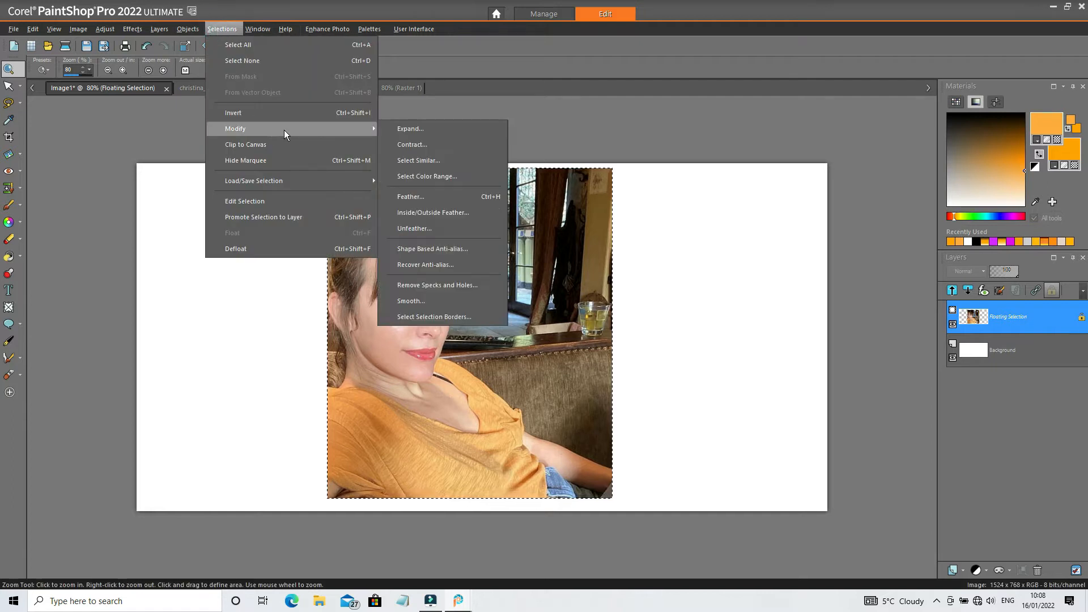
left_click(404, 129)
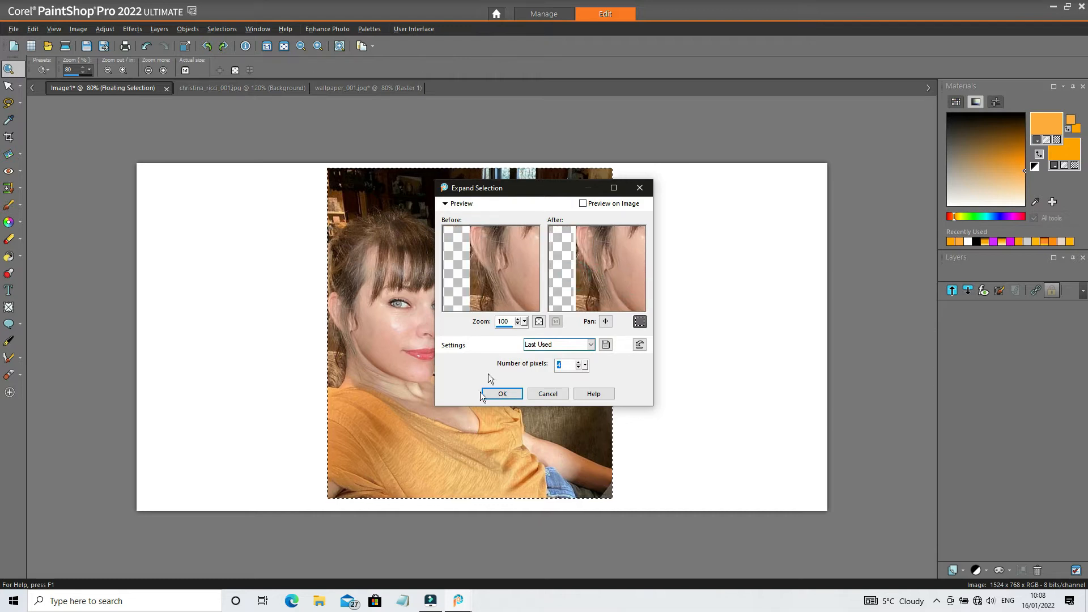
left_click(498, 393)
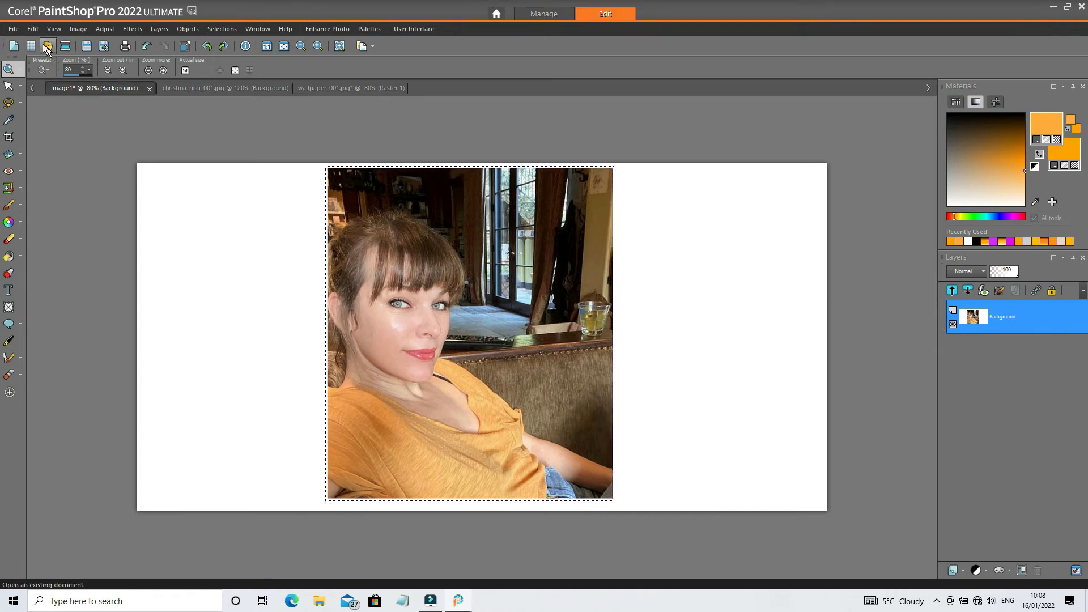
Copy the white-bordered photo from Image1 and paste it as a new layer onto wallpaper_001.jpg.
left_click(32, 30)
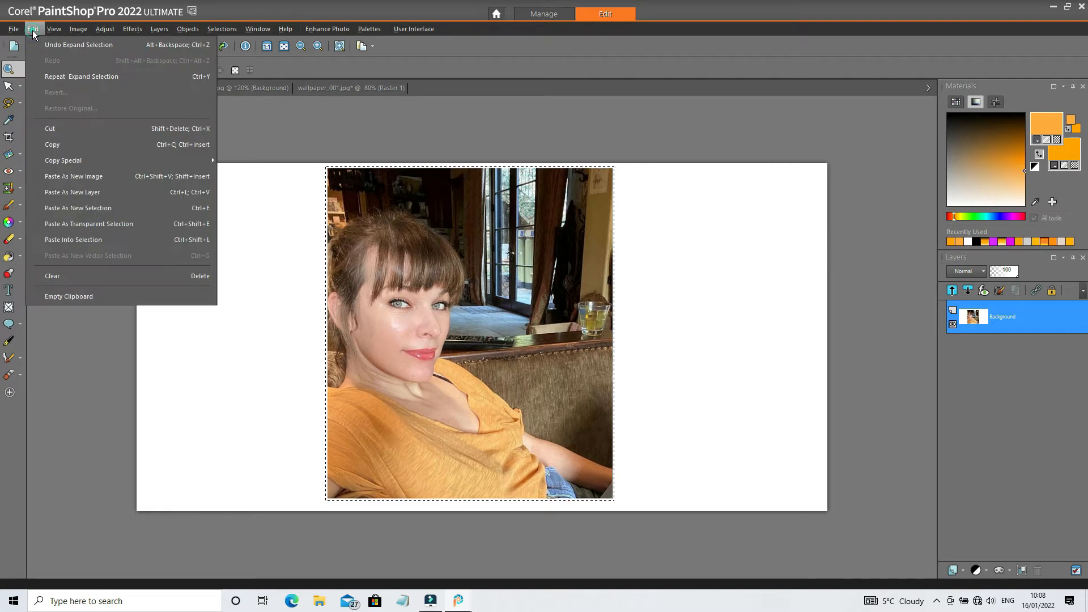
left_click(52, 146)
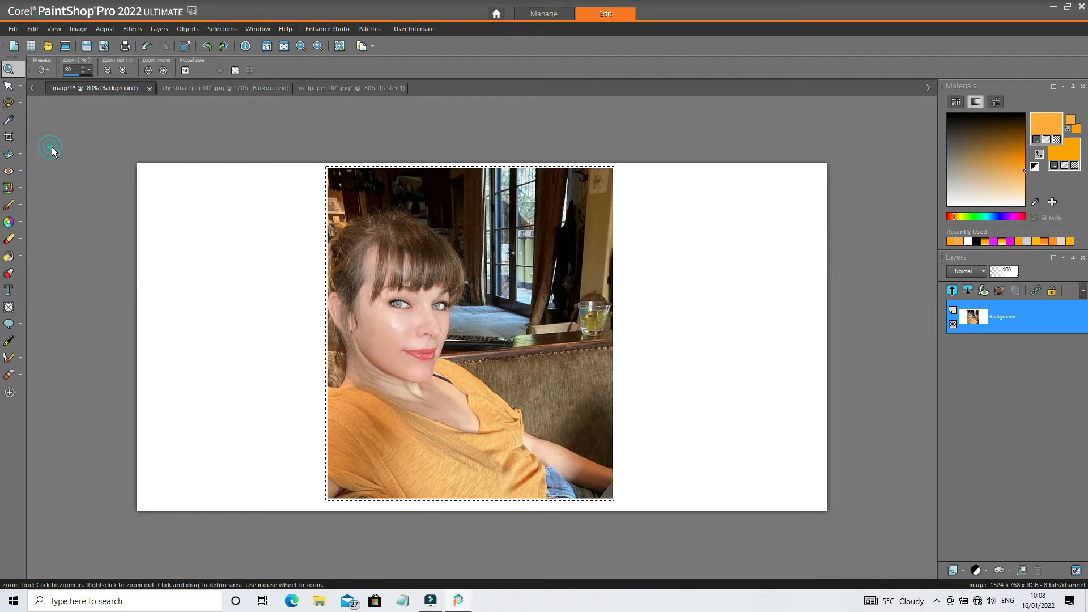
left_click(316, 88)
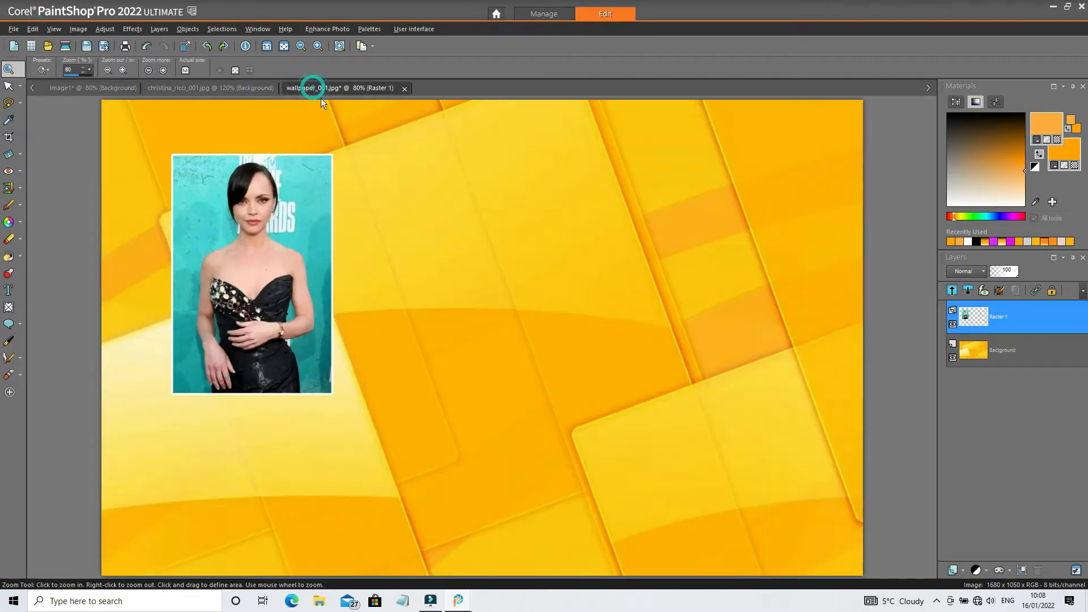
left_click(34, 29)
left_click(94, 191)
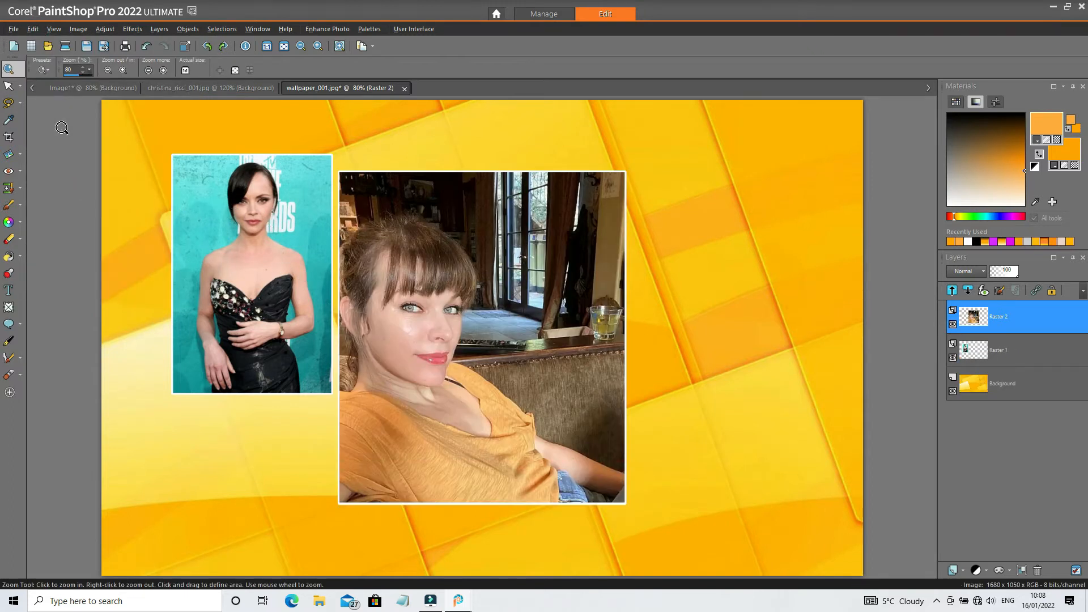
Move the newly pasted photo to the lower-right area of the wallpaper and scale it down to about 79%.
left_click(9, 87)
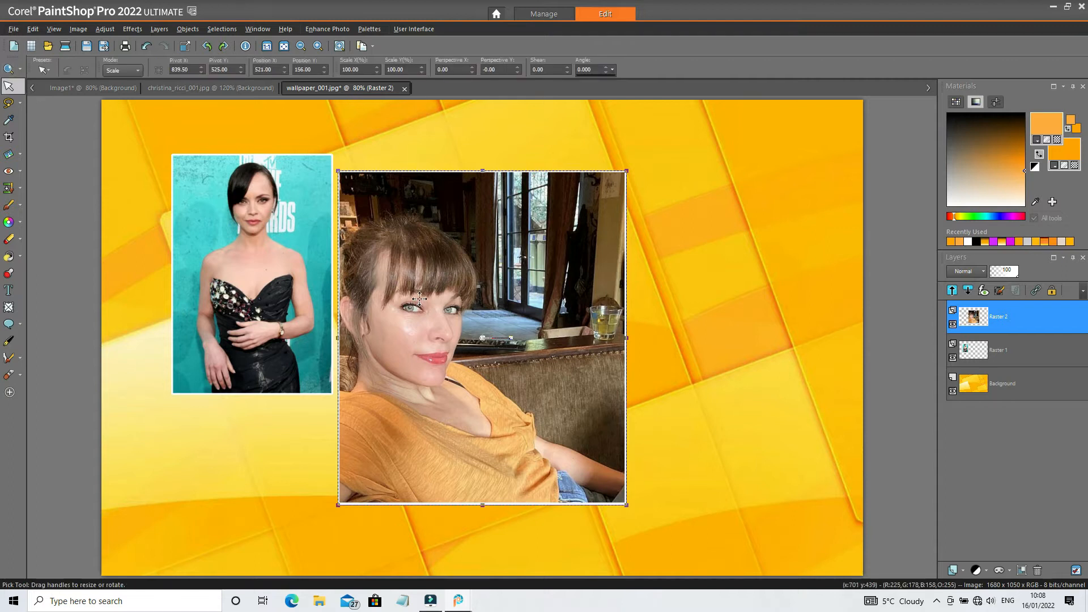
left_click_drag(409, 307, 595, 328)
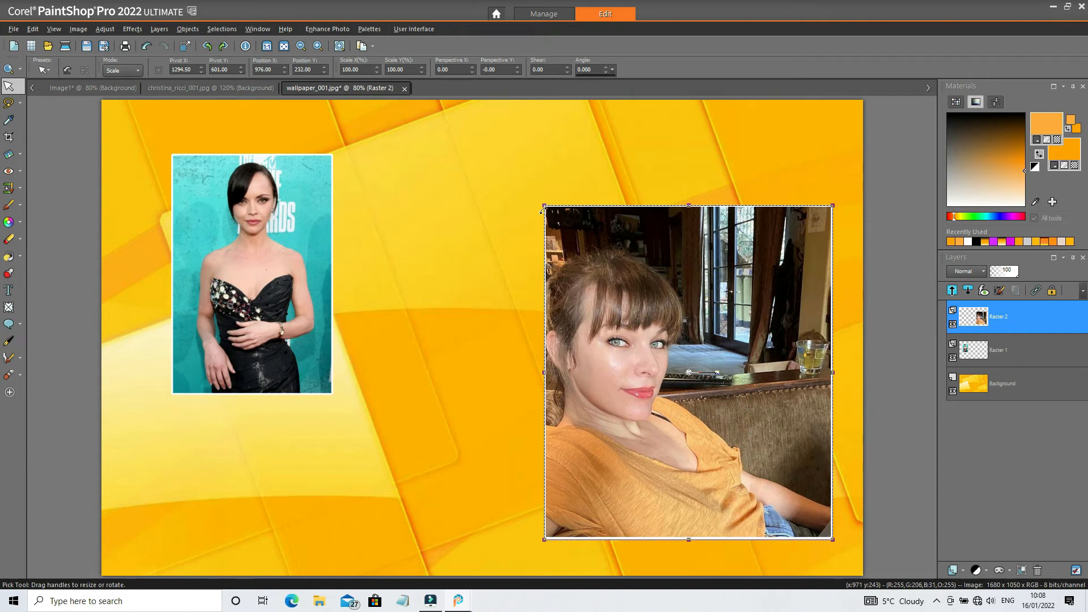
left_click_drag(539, 203, 513, 170)
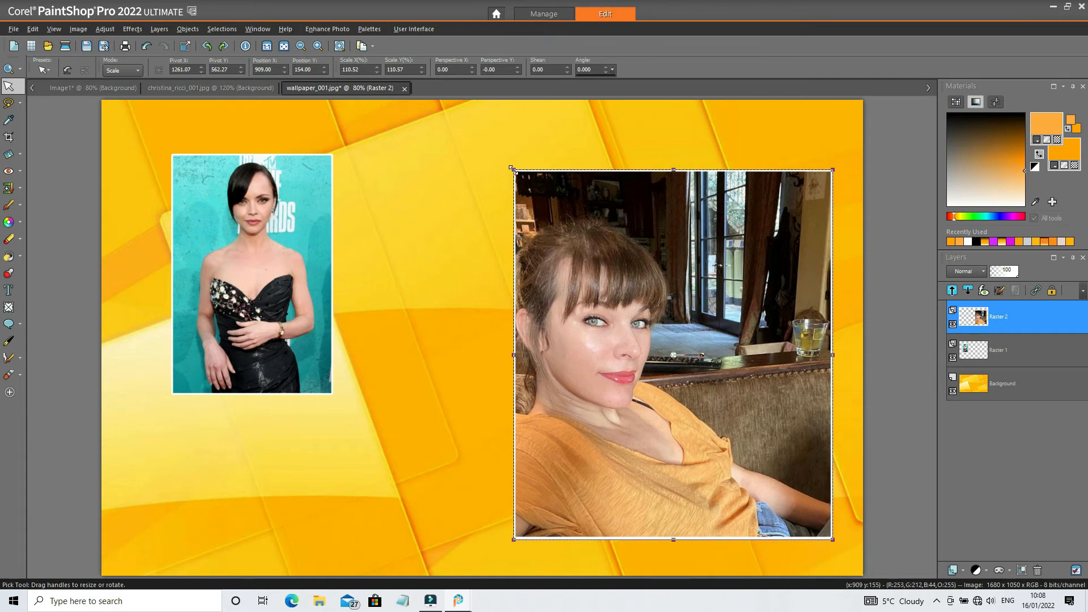
left_click_drag(513, 170, 603, 276)
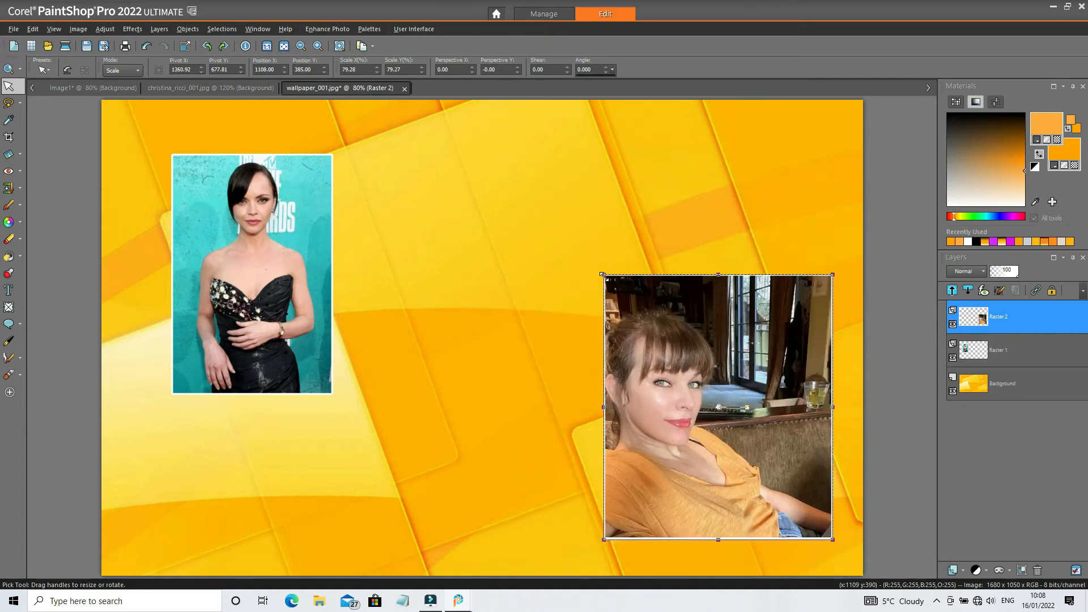
left_click(7, 69)
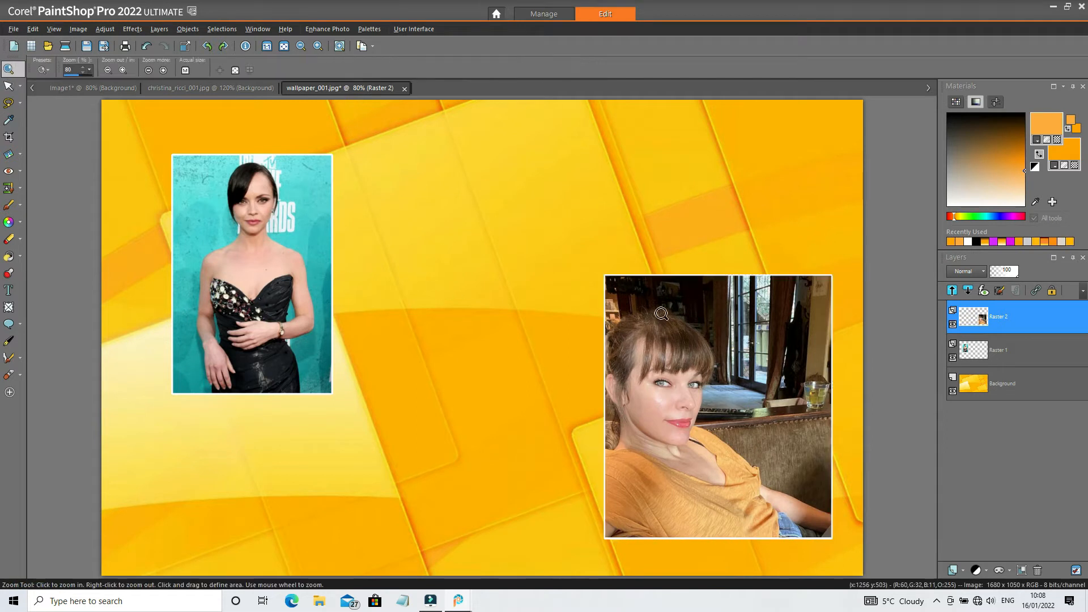
right_click(423, 314)
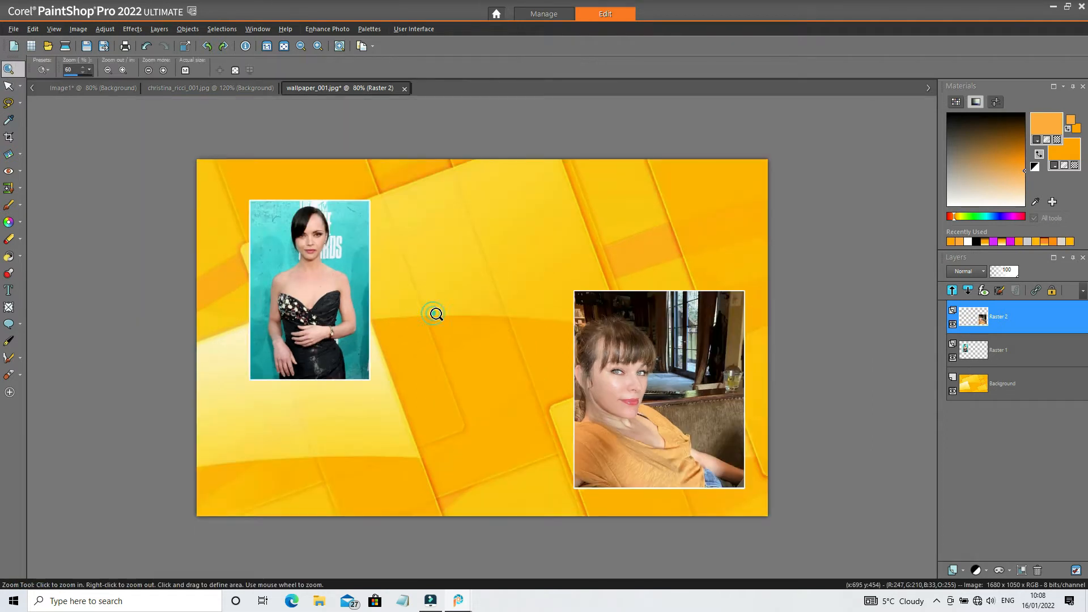
left_click(436, 313)
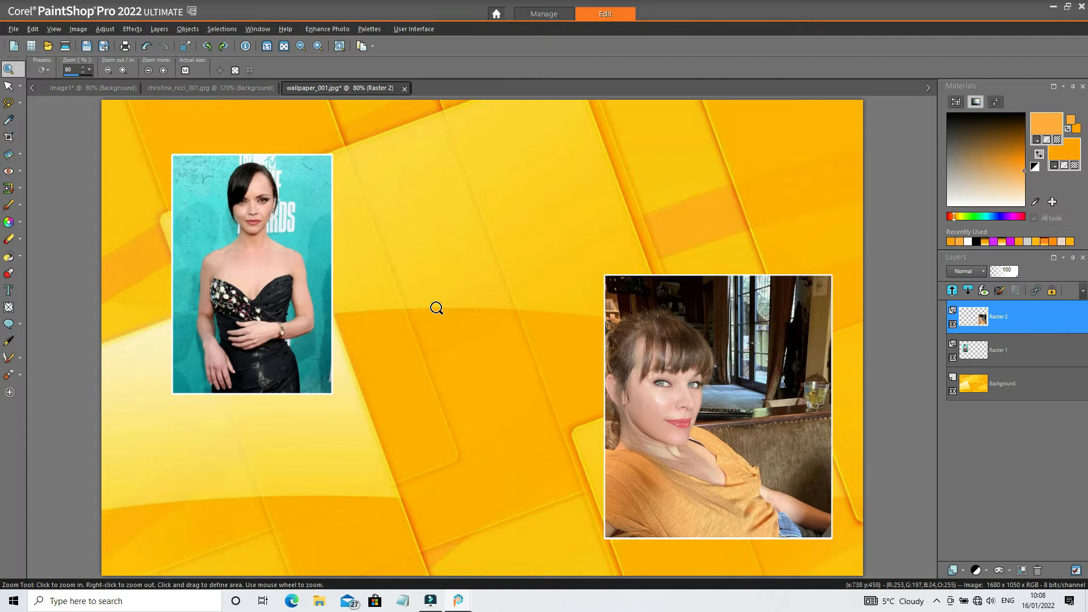
Start saving the wallpaper under a new name and create a folder called newpics inside webpics3.
left_click(14, 29)
left_click(68, 176)
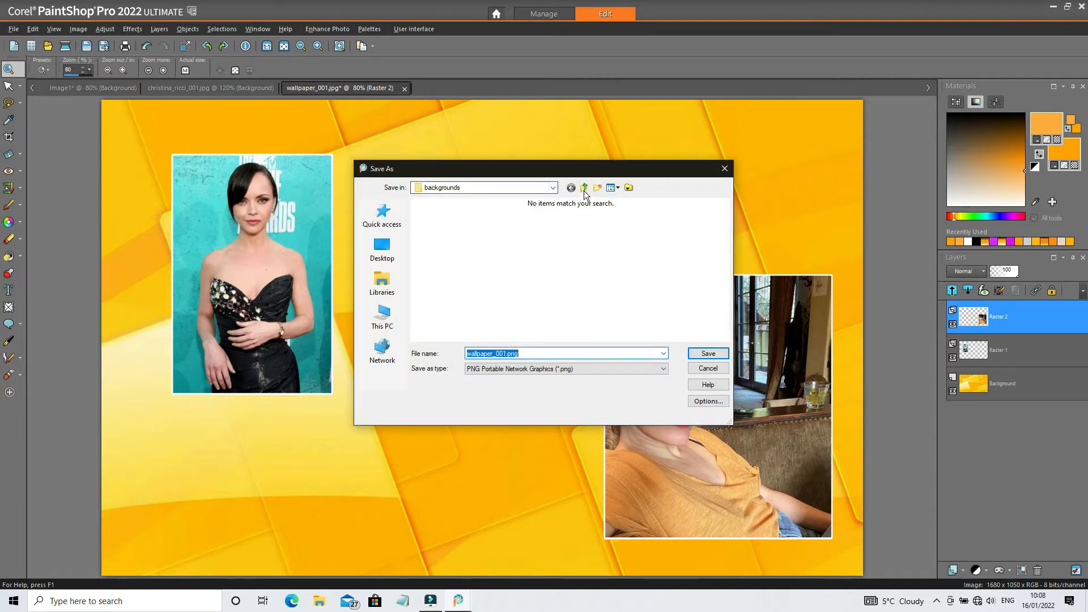
left_click(583, 187)
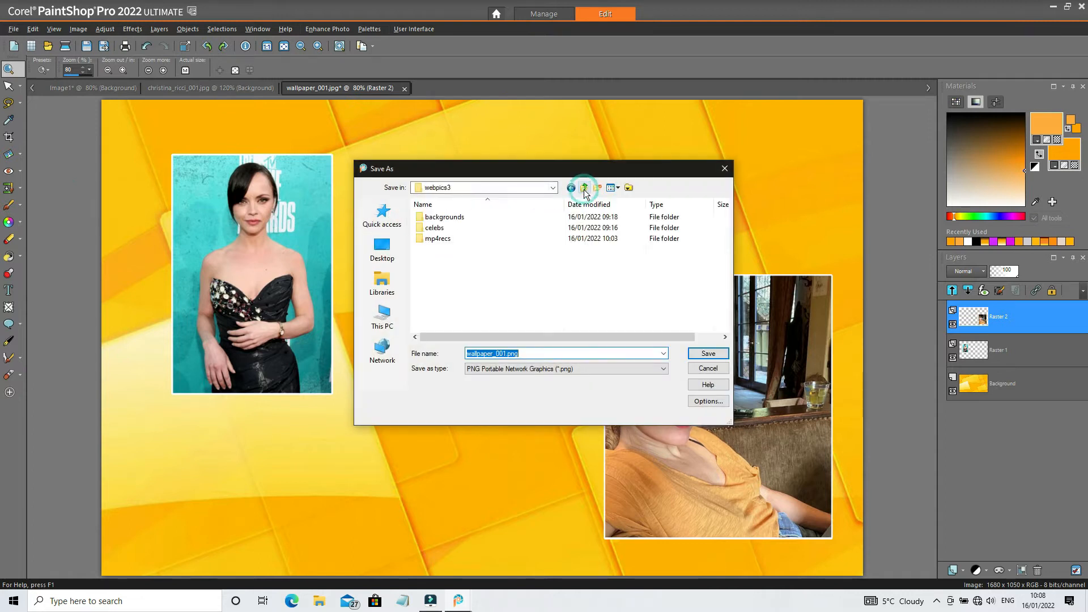
right_click(465, 273)
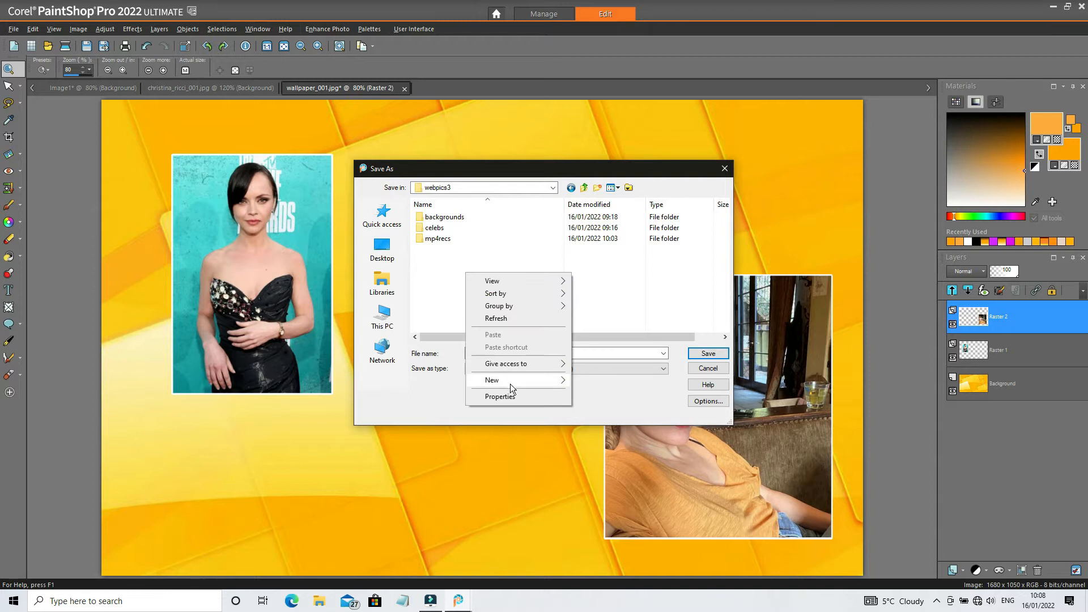
left_click(584, 378)
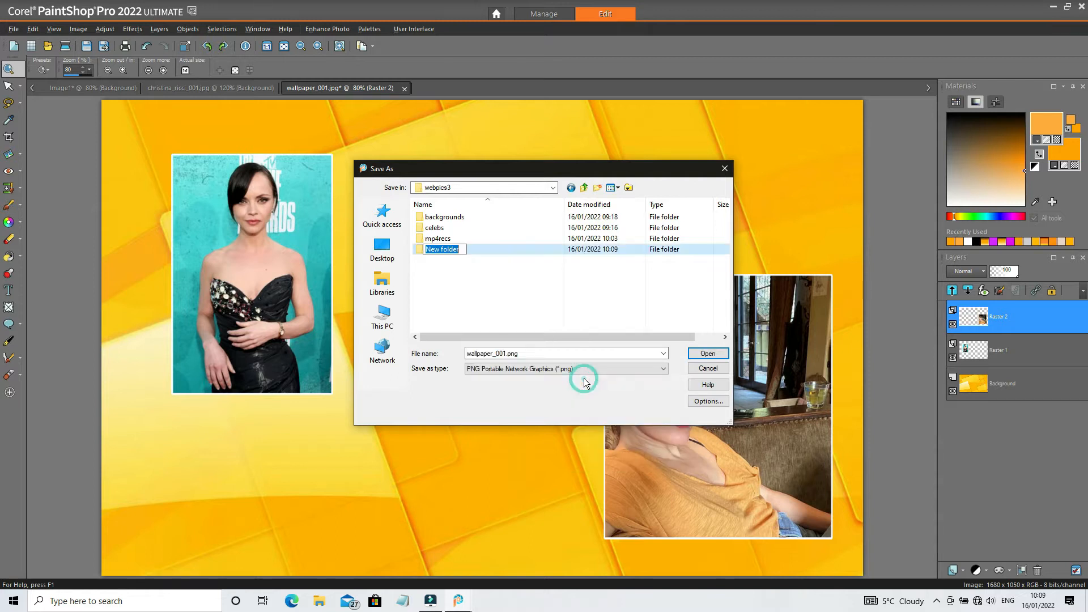
type("n")
key("Return")
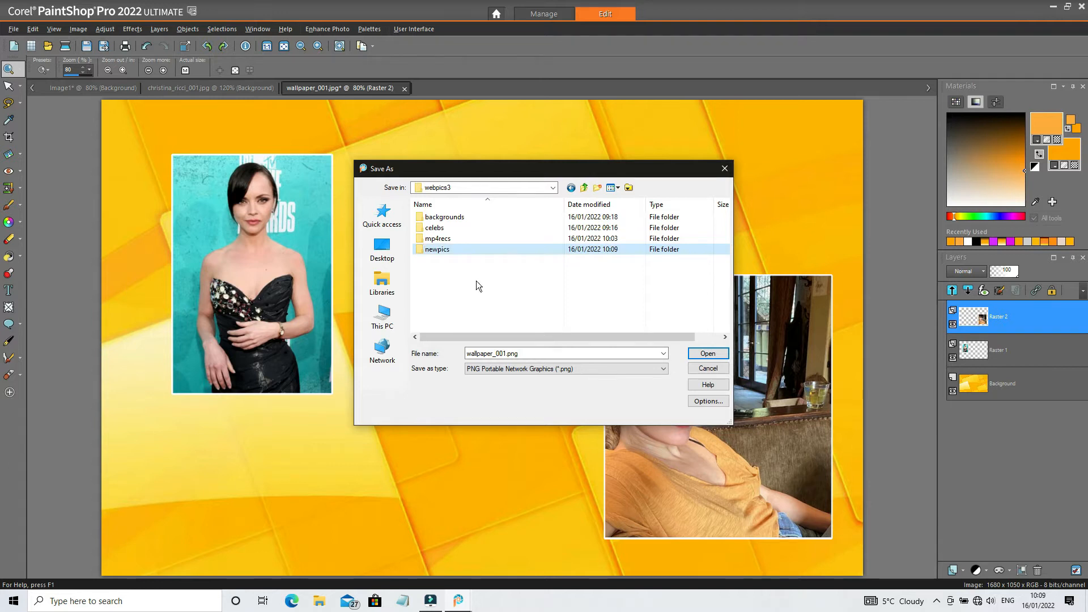
Save the layered wallpaper in the newpics folder as pics_001 in PSPIMAGE format.
double_click(454, 252)
left_click(600, 369)
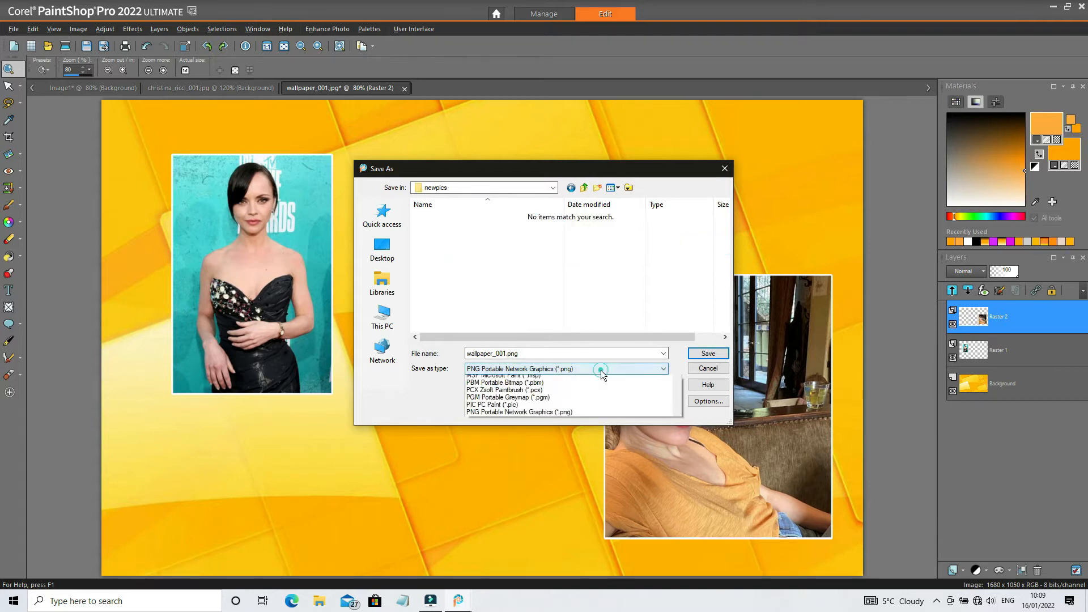
scroll(638, 494, "down", 1)
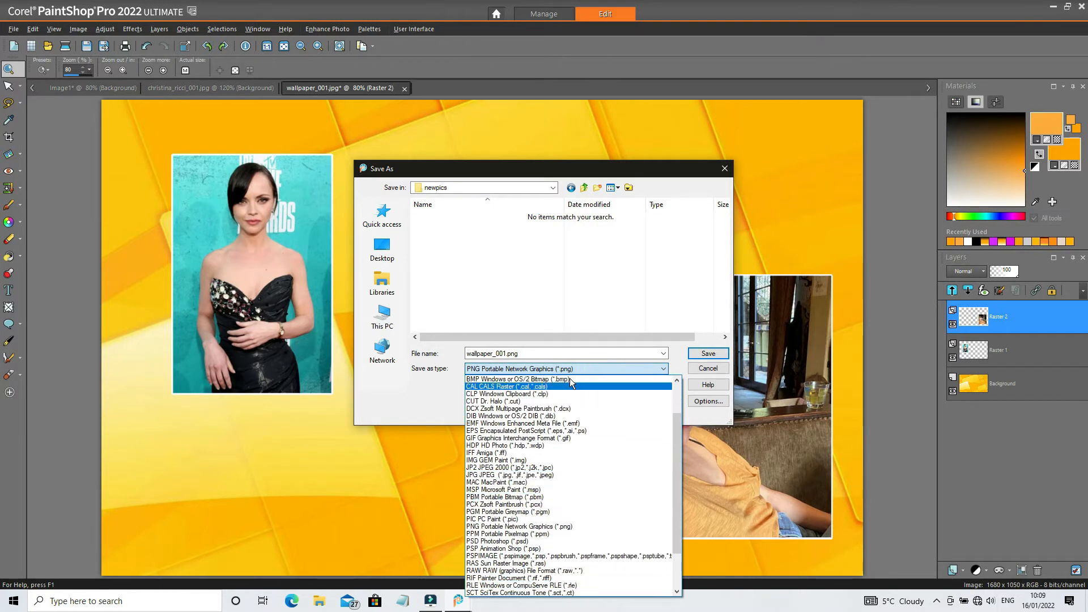
left_click(580, 335)
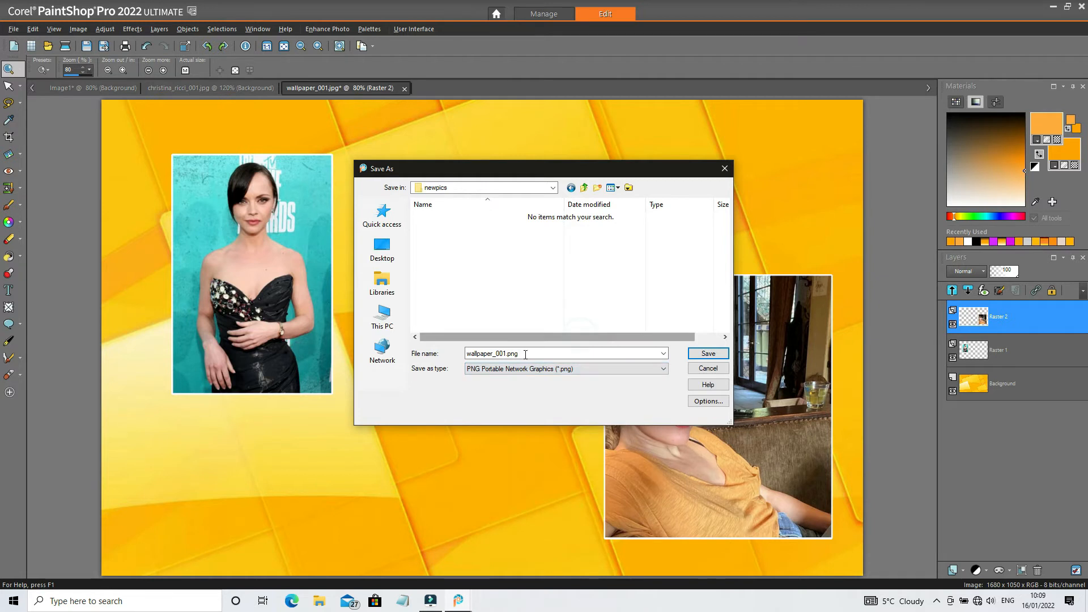
left_click(562, 370)
scroll(623, 481, "down", 1)
left_click(606, 511)
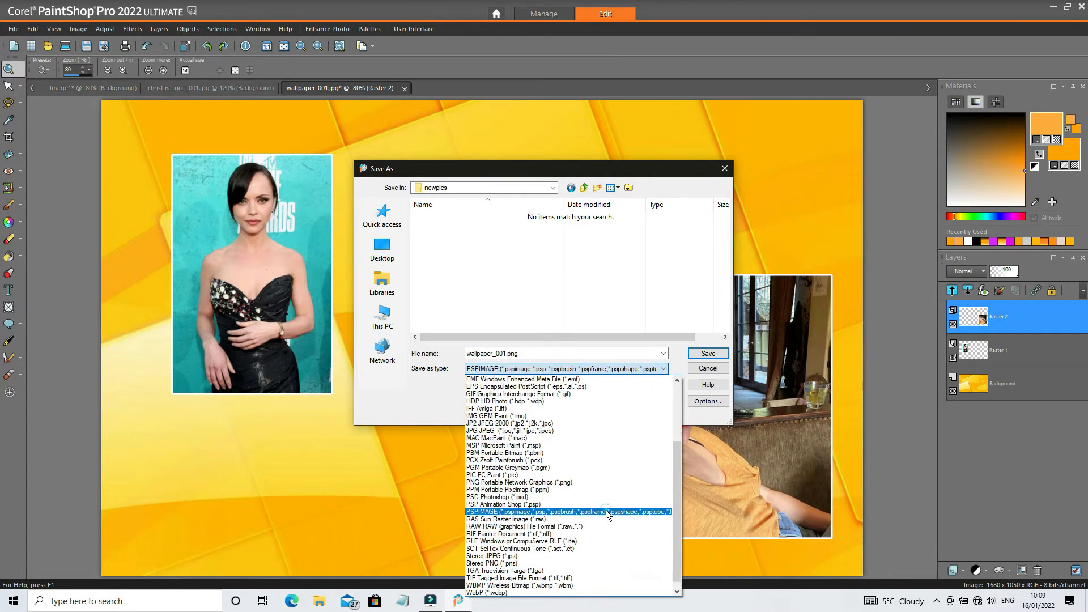
left_click(548, 350)
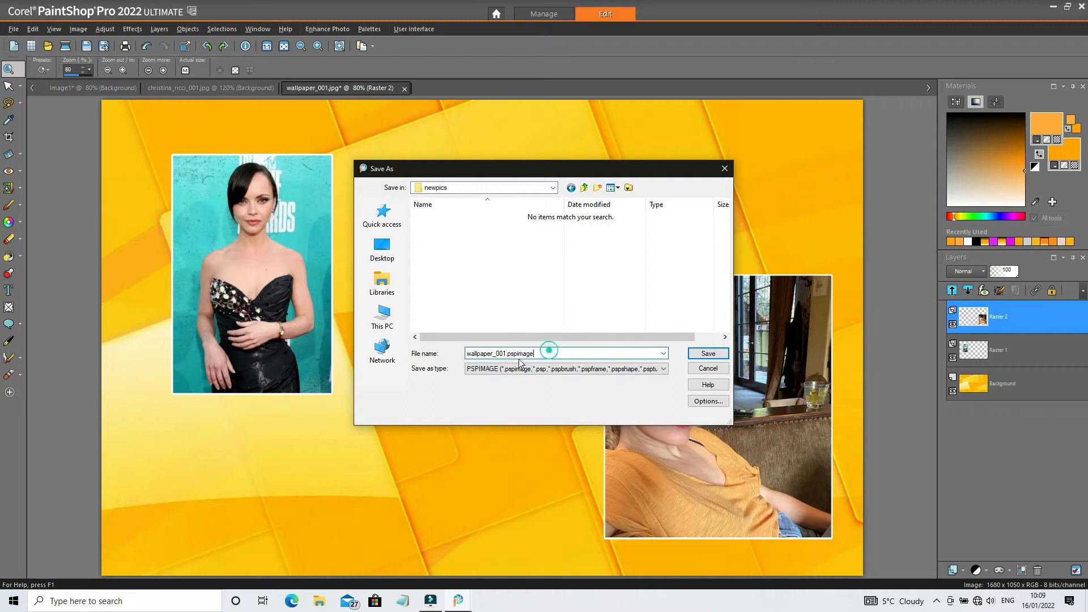
double_click(492, 354)
type("p")
left_click(708, 353)
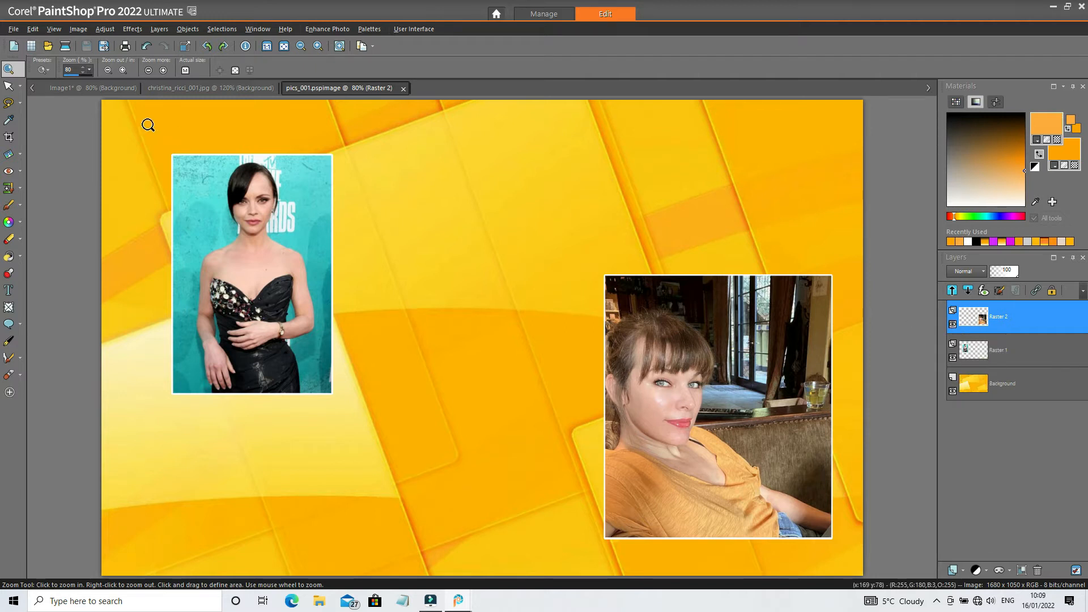
Start saving another version of the image in newpics and name it pics_002.
left_click(14, 31)
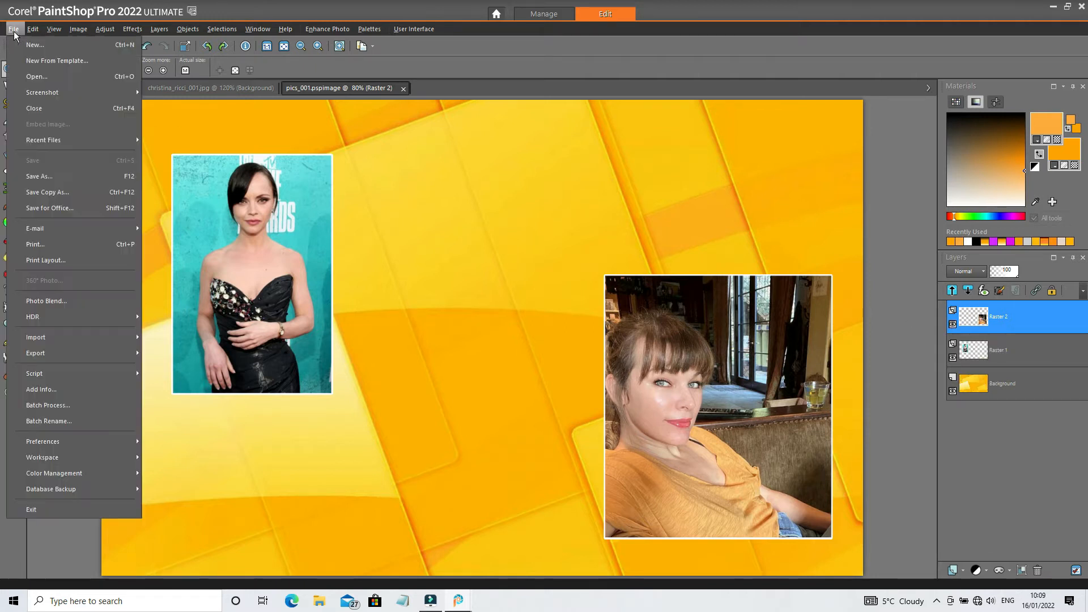
left_click(59, 176)
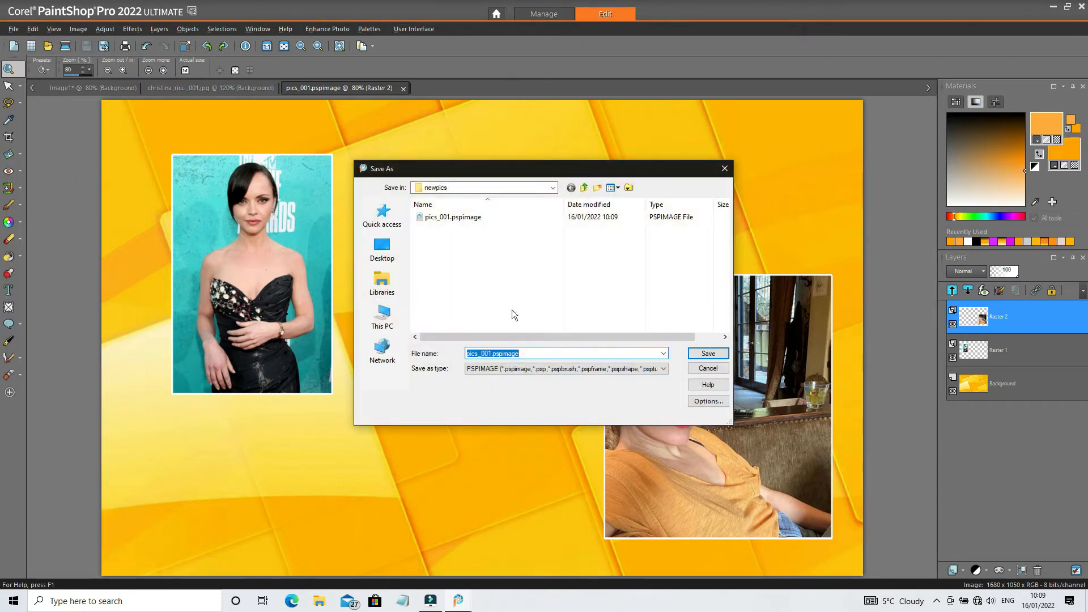
left_click(663, 369)
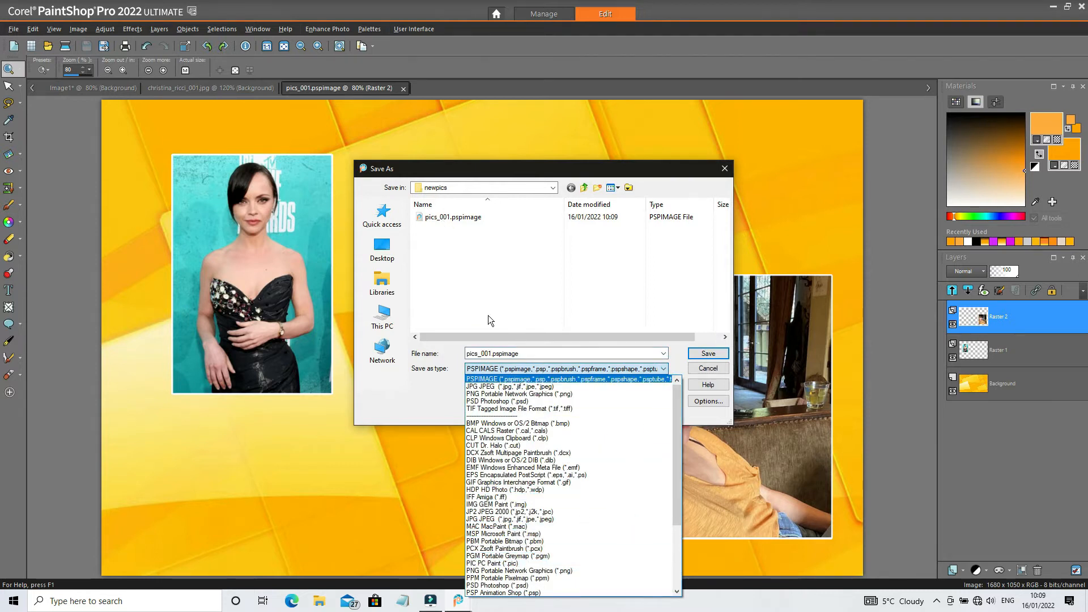
left_click(440, 221)
left_click(491, 354)
left_click(491, 354)
key("BackSpace")
type("2")
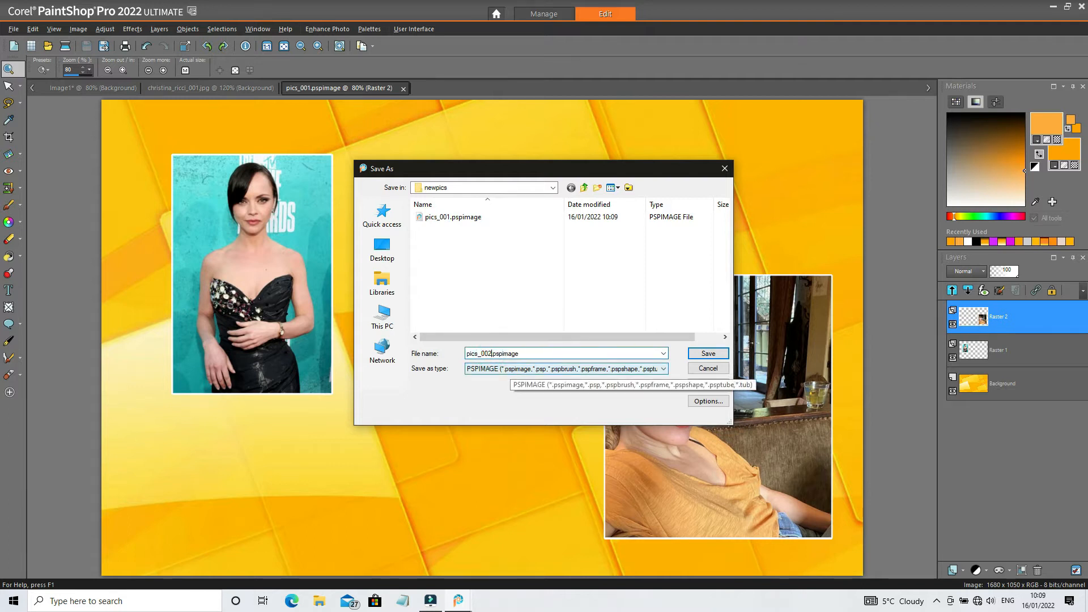
Choose PNG Portable Network Graphics as the format and save pics_002.png as a merged image.
left_click(664, 369)
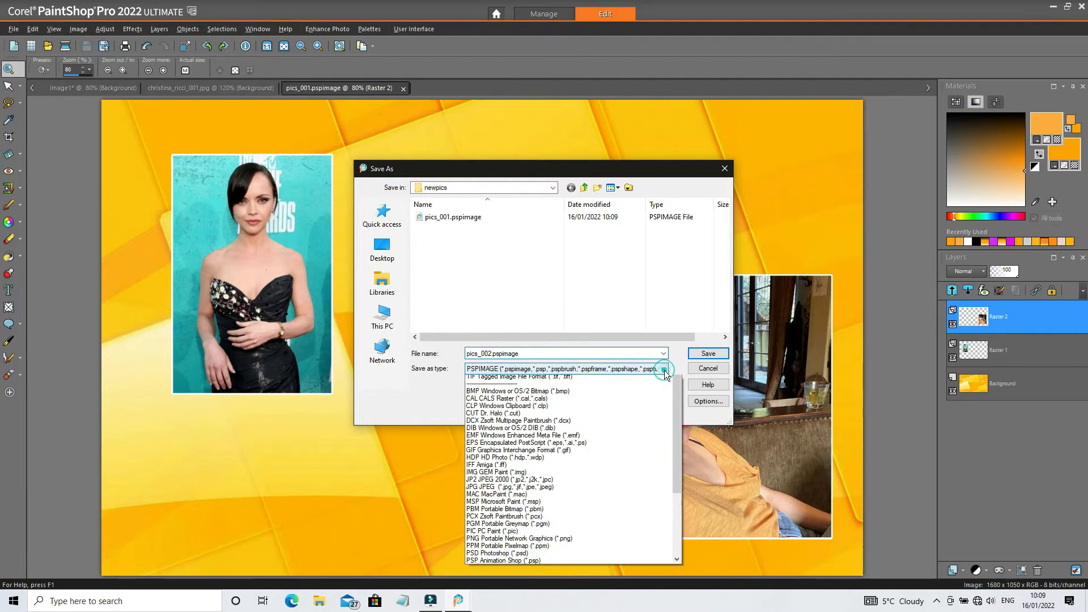
left_click(578, 570)
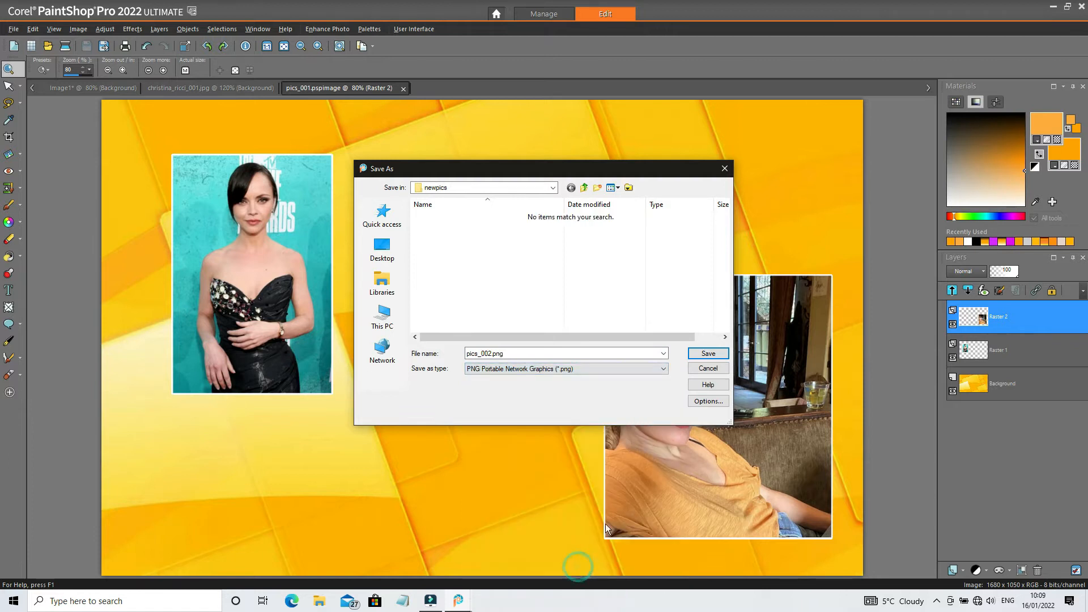
left_click(602, 353)
left_click(603, 353)
key("Return")
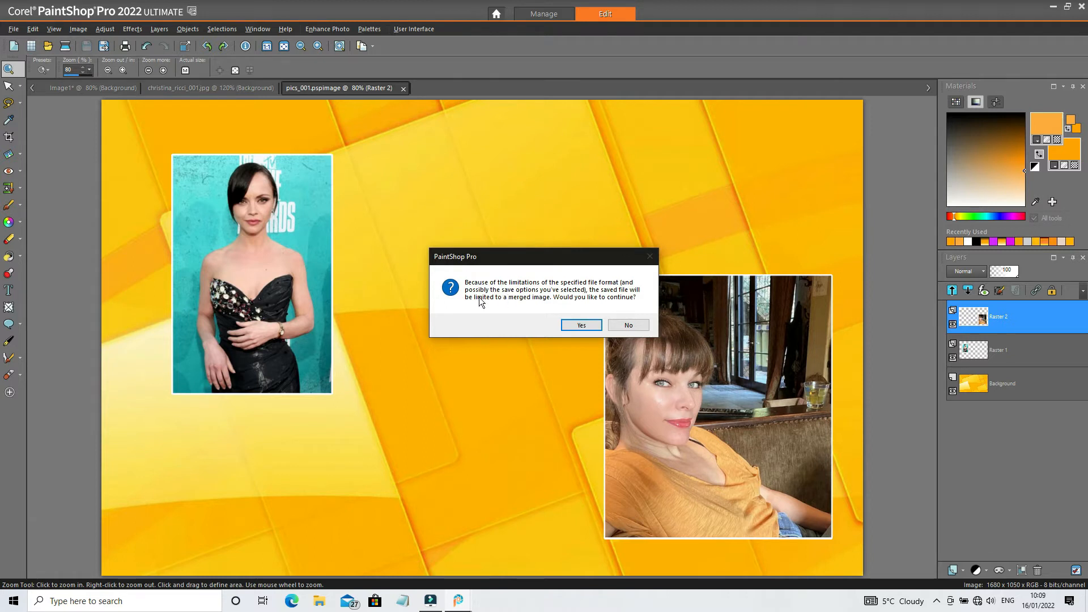
left_click(580, 324)
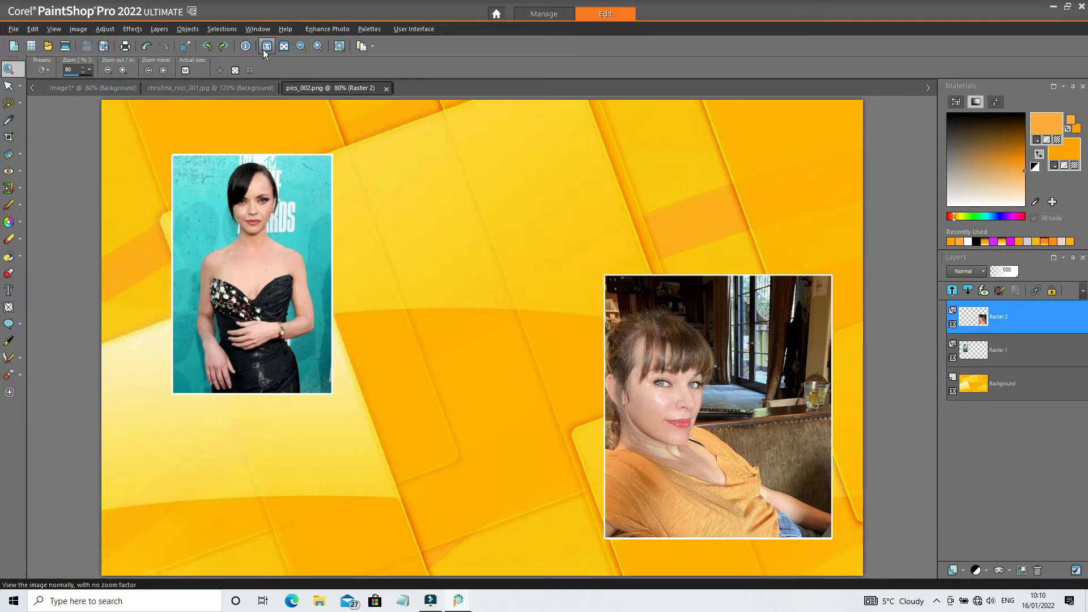
Merge all layers of the wallpaper image into a single flattened background.
left_click(225, 31)
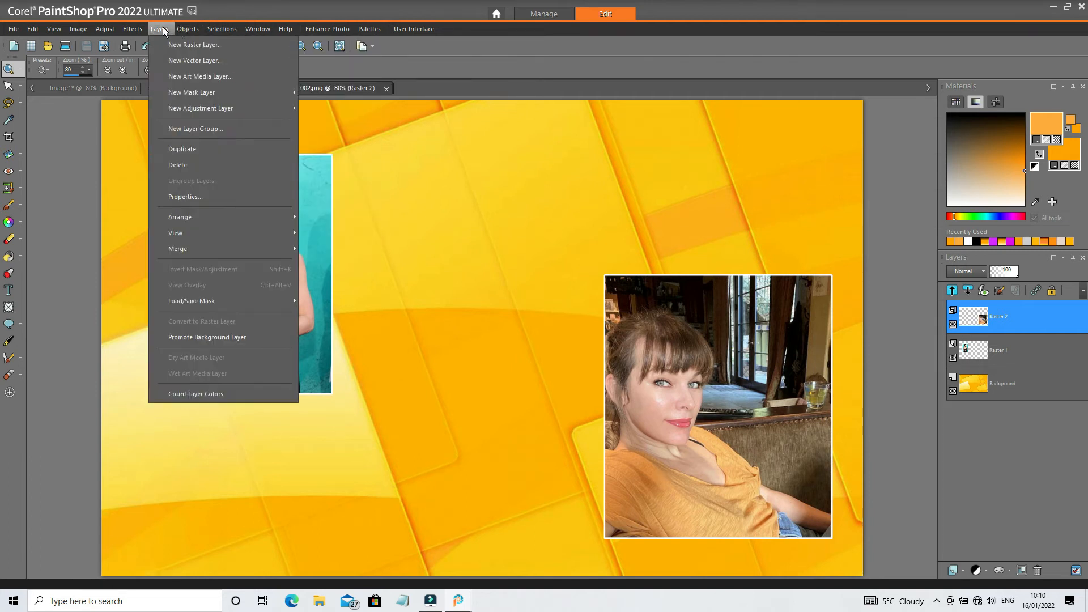
mouse_move(136, 34)
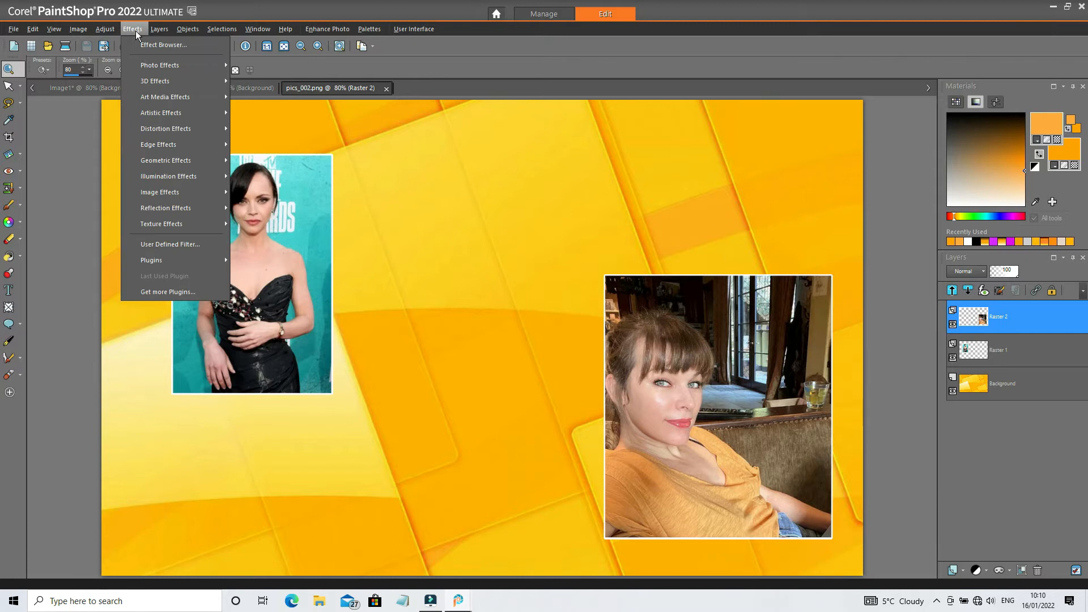
mouse_move(204, 255)
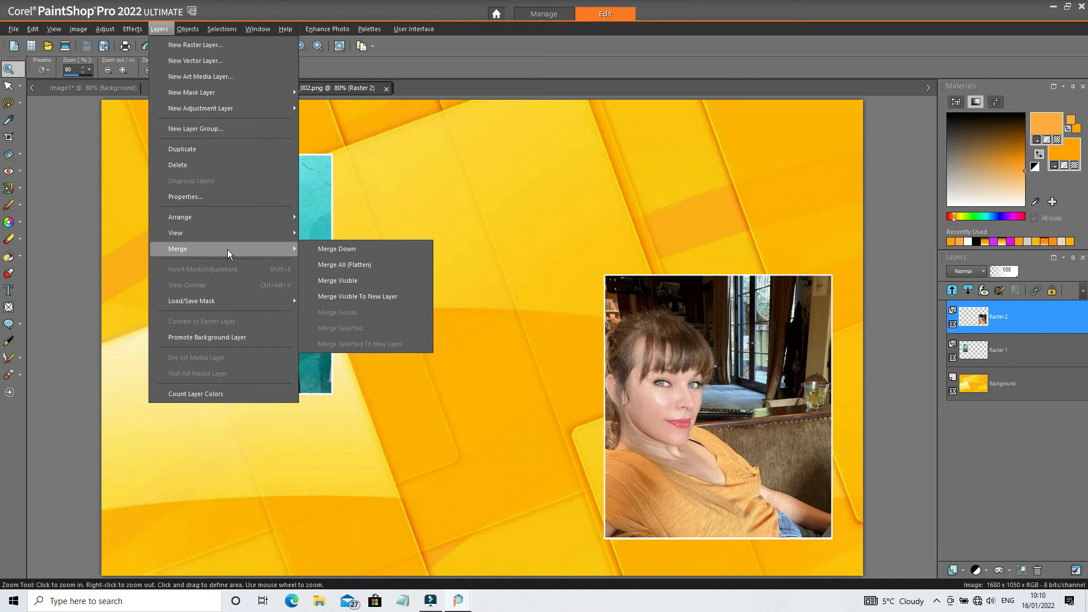
left_click(375, 263)
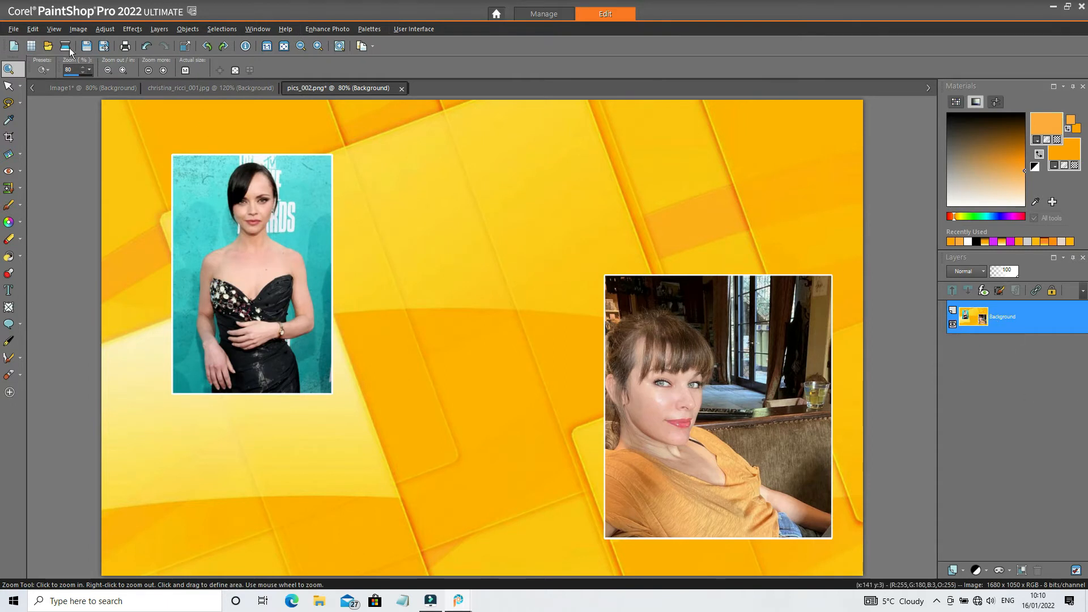
Save the flattened wallpaper in the newpics folder as pics_003 in JPG JPEG format.
left_click(12, 29)
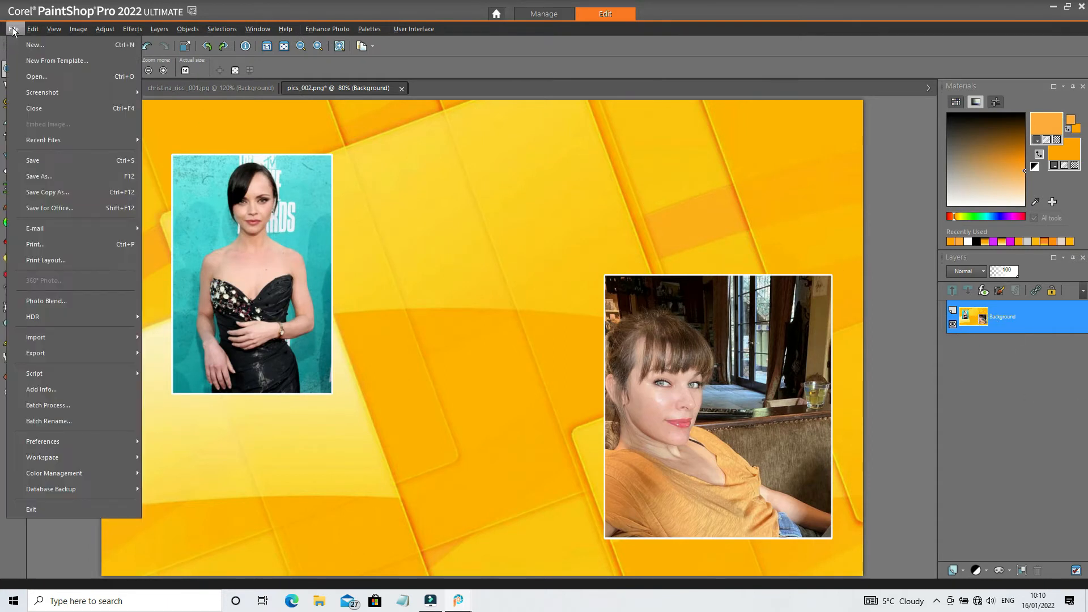
left_click(60, 173)
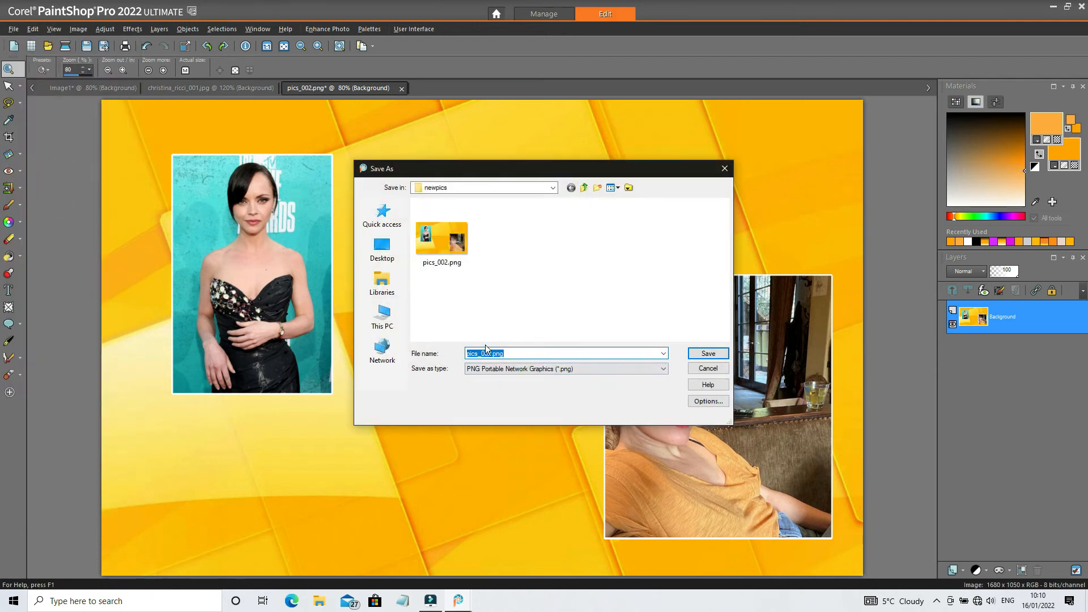
left_click(662, 369)
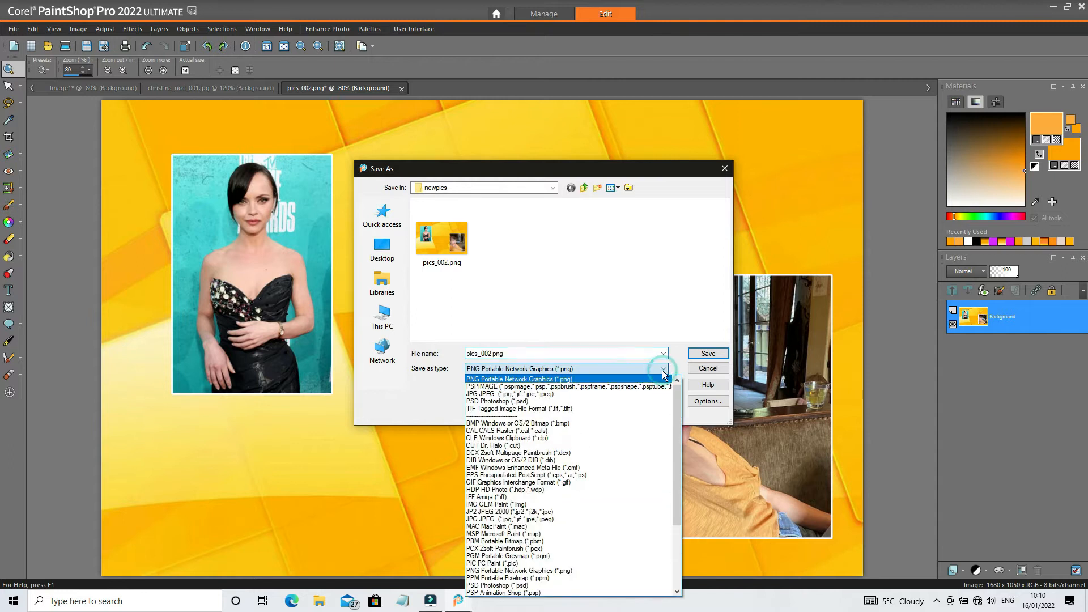
left_click(569, 517)
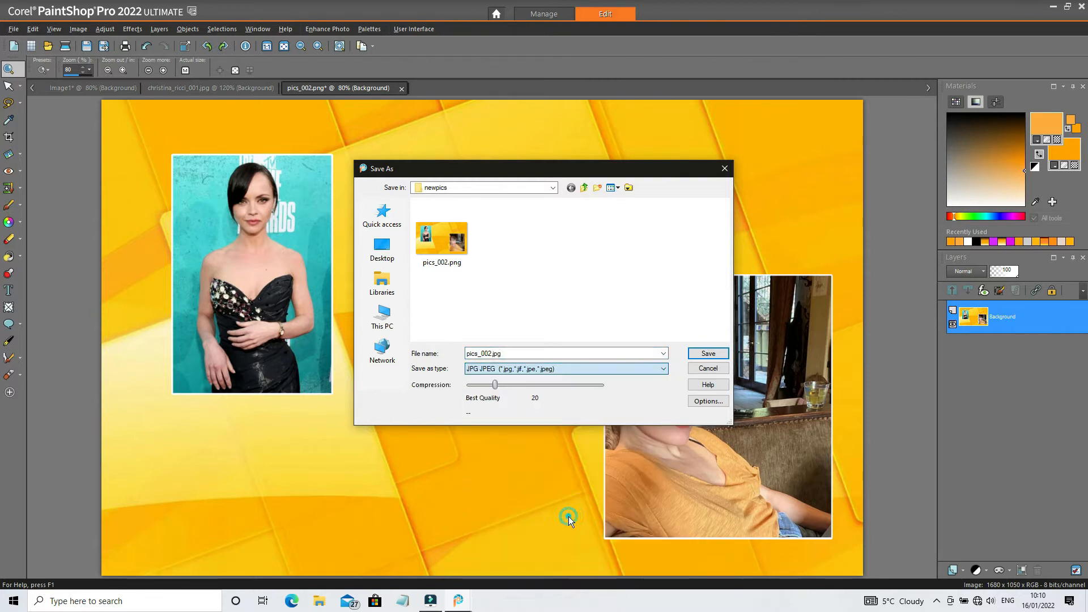
double_click(530, 353)
left_click(531, 353)
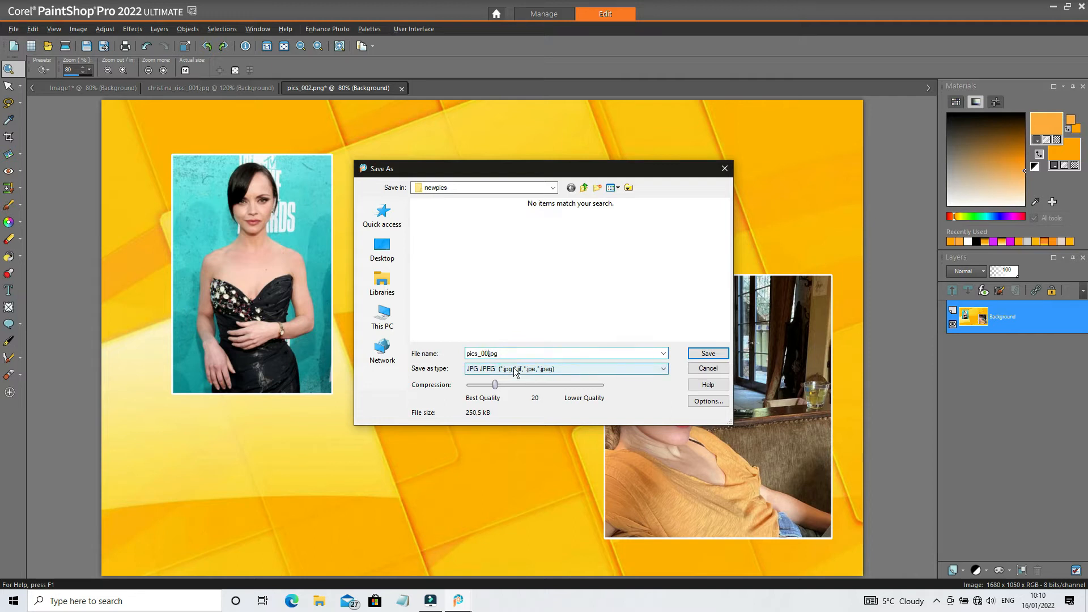
left_click(698, 352)
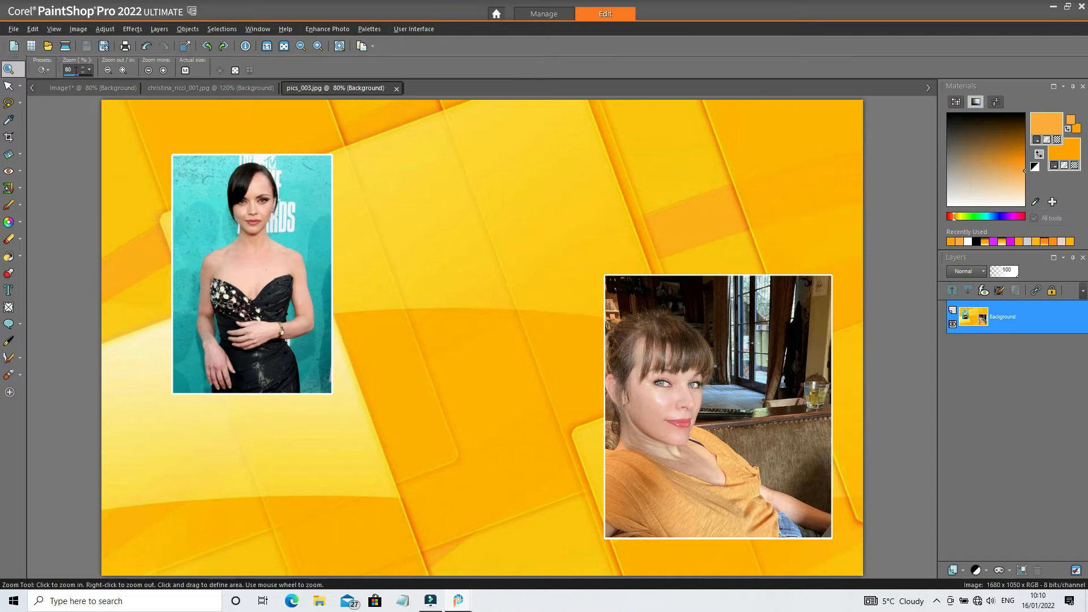
Switch to Image1 and undo the pasted portrait photo until the canvas is blank.
left_click(93, 87)
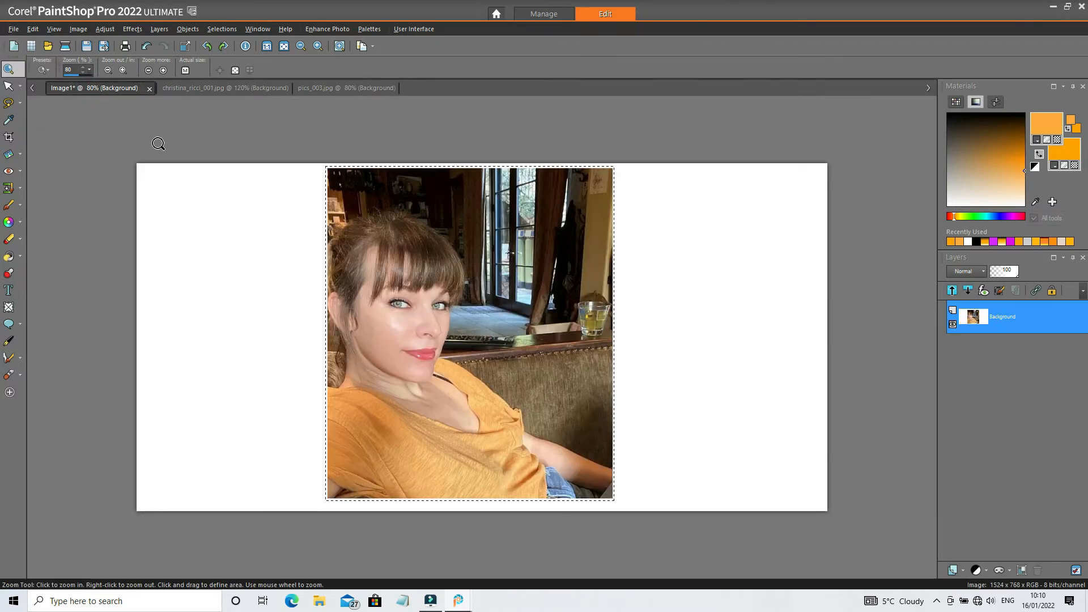
left_click(145, 47)
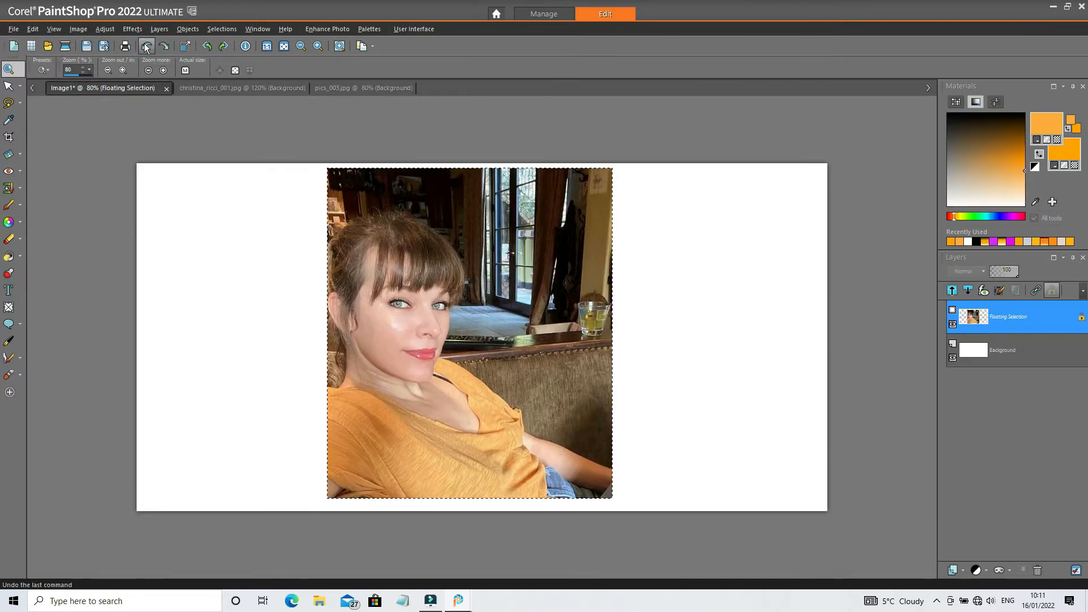
left_click(145, 46)
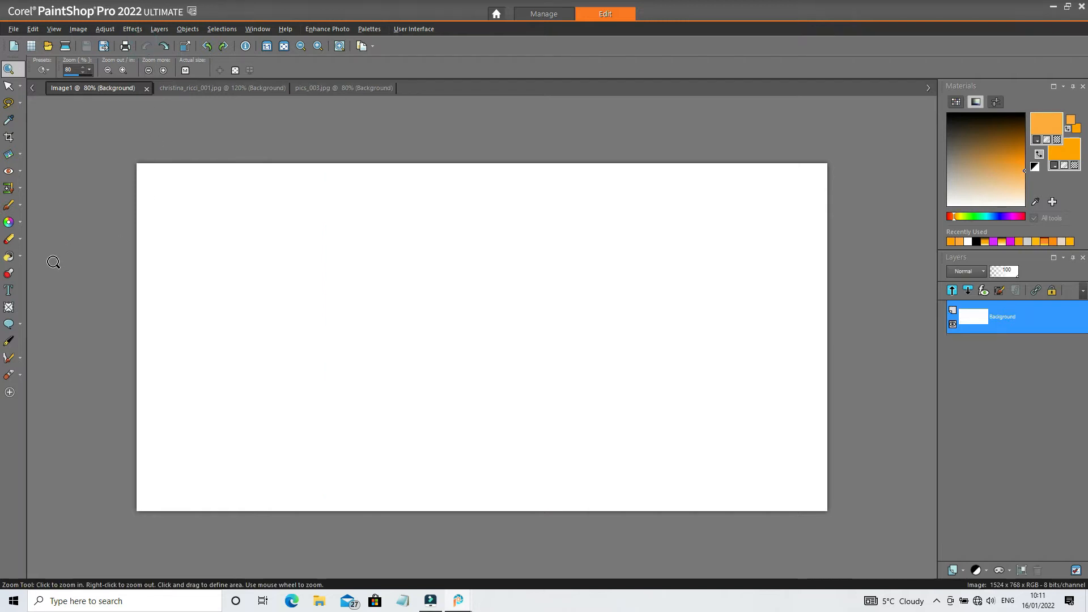
Add the orange text "Christina Ricci" to the blank Image1 canvas with the Text tool.
left_click(10, 291)
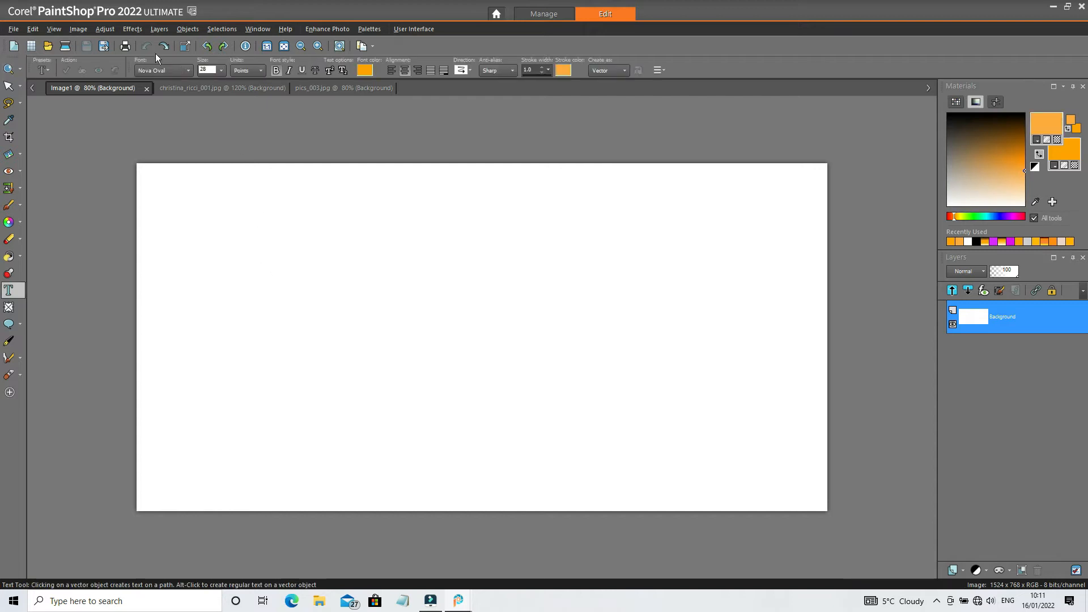
left_click(187, 69)
left_click(187, 70)
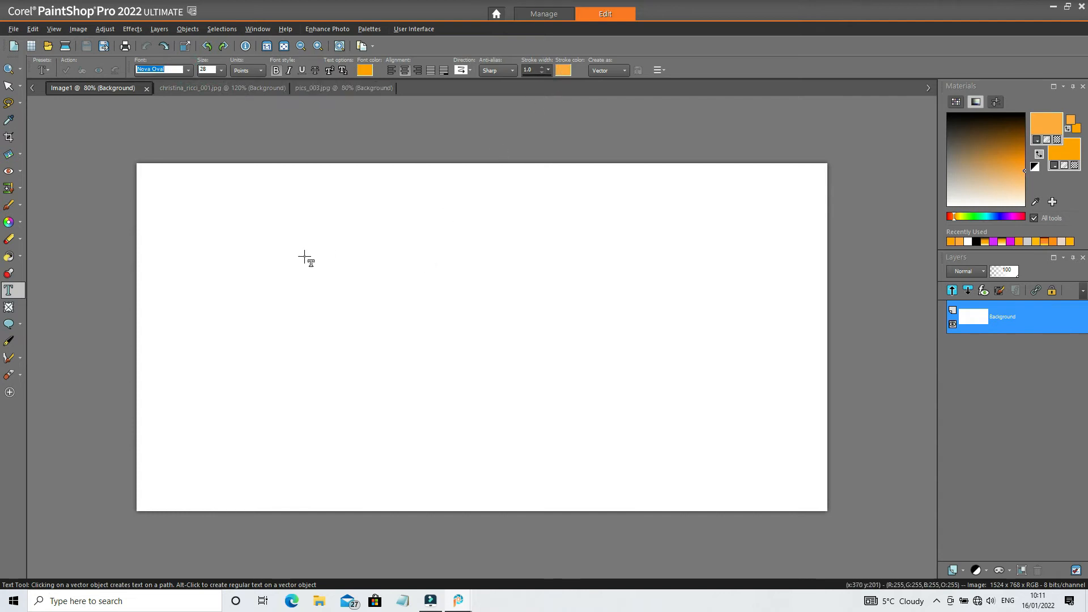
left_click(313, 277)
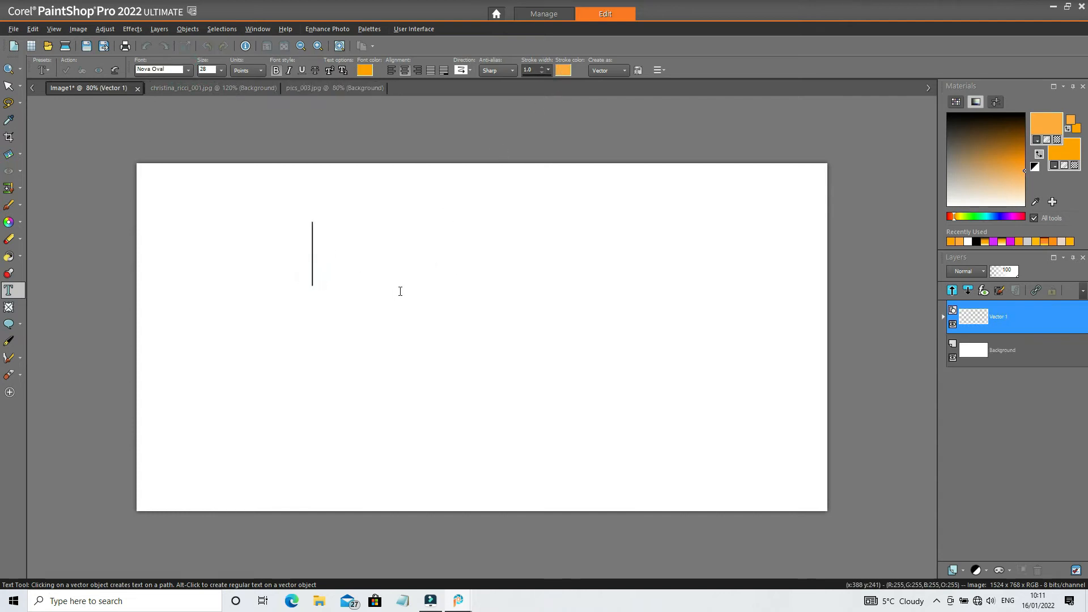
type("Ch")
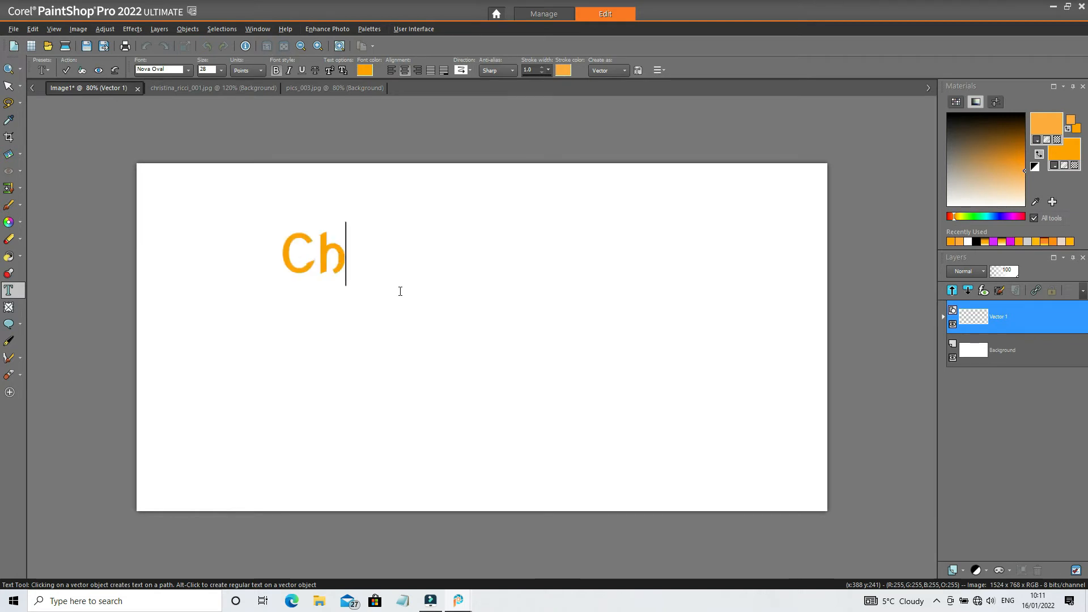
type("ristina ")
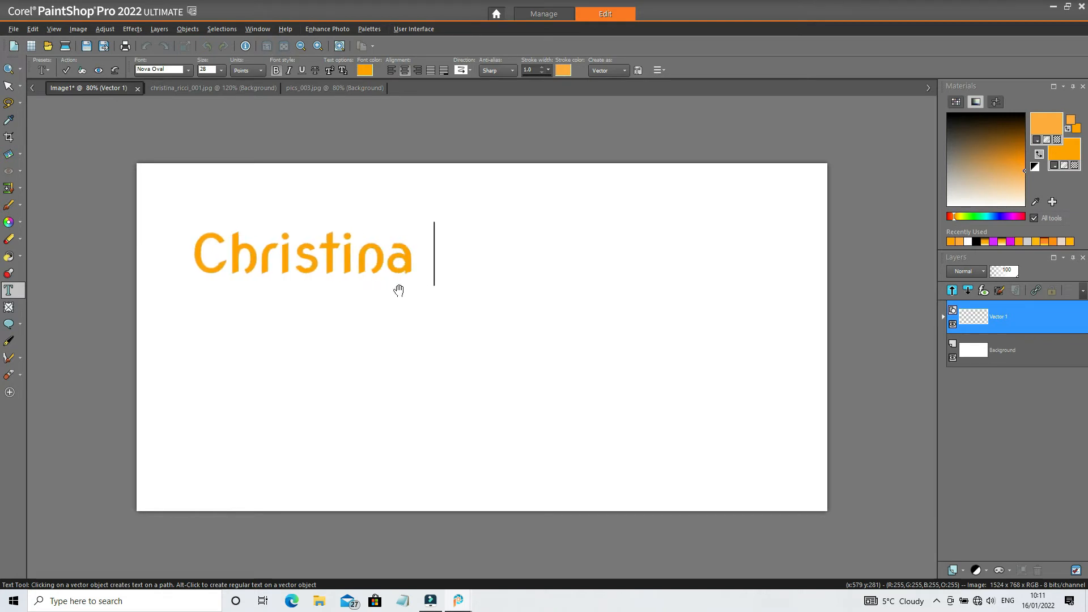
type("Ricci")
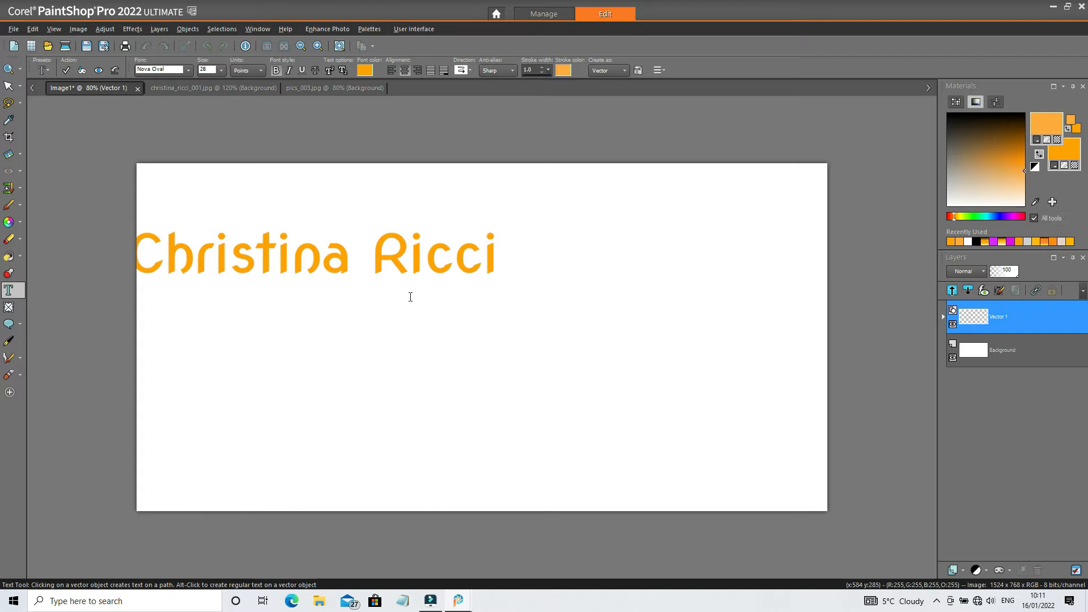
Move the text fully inside the canvas with the Pick tool and copy it.
left_click(9, 88)
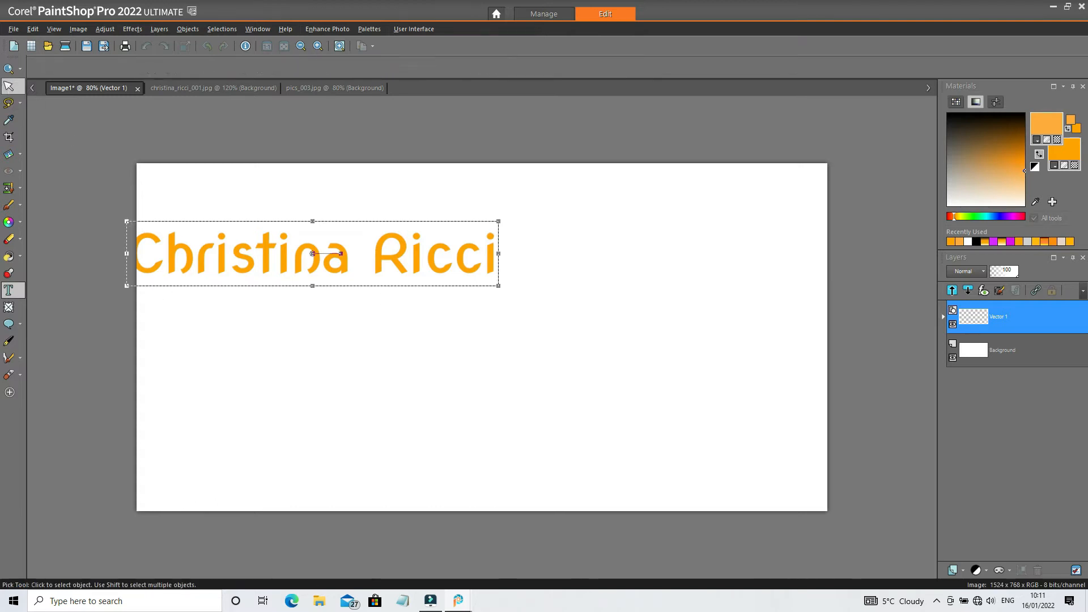
left_click_drag(264, 252, 378, 254)
left_click(33, 29)
left_click(75, 153)
Undo the vector text on Image1, paste the copied text as a new selection and place it near the canvas centre.
left_click(145, 48)
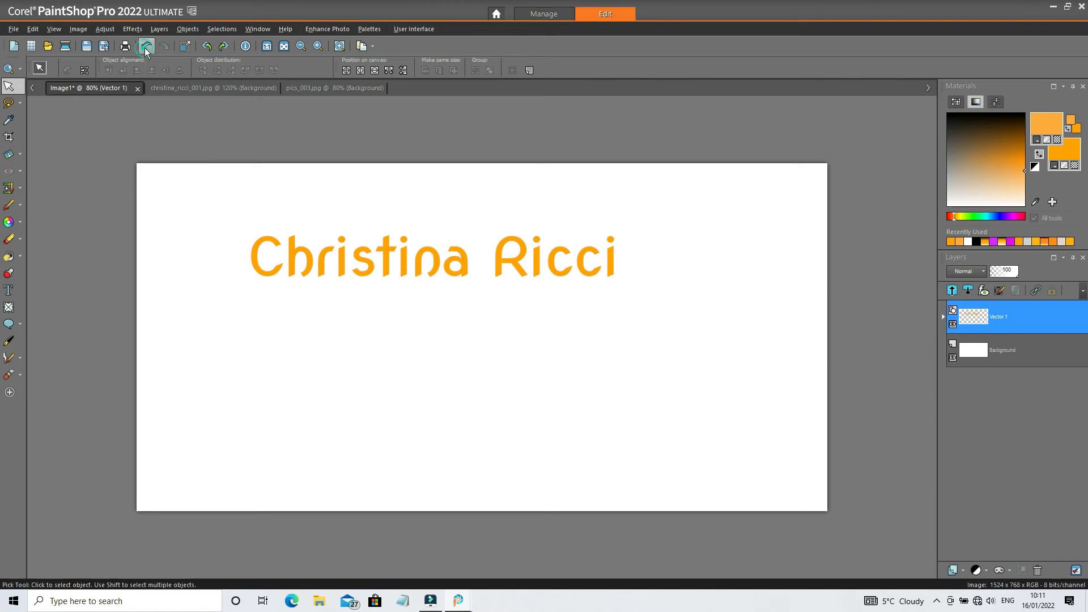
left_click(145, 48)
left_click(144, 47)
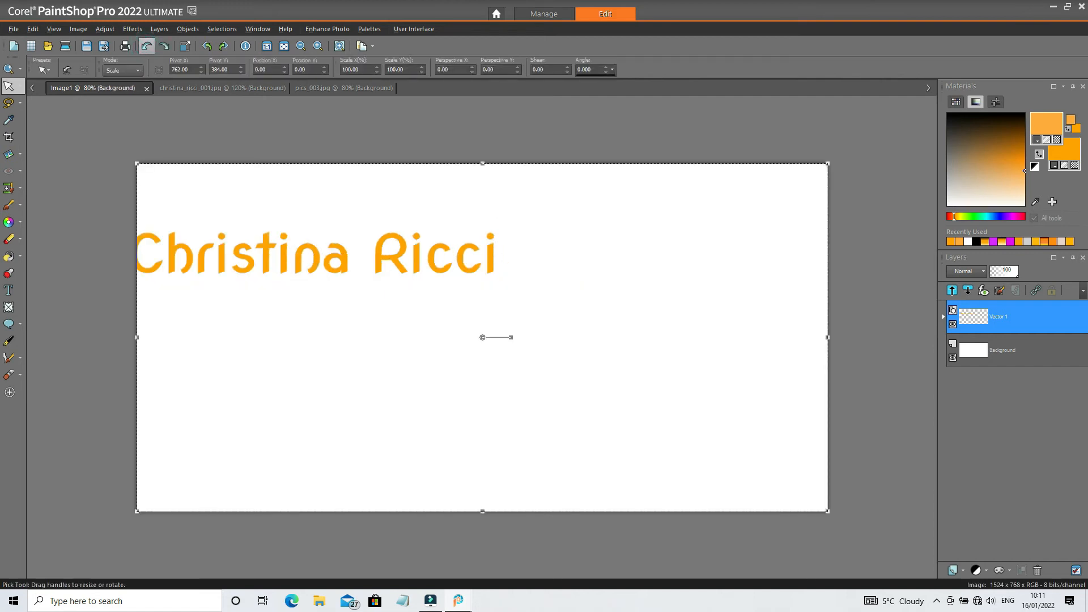
left_click(33, 29)
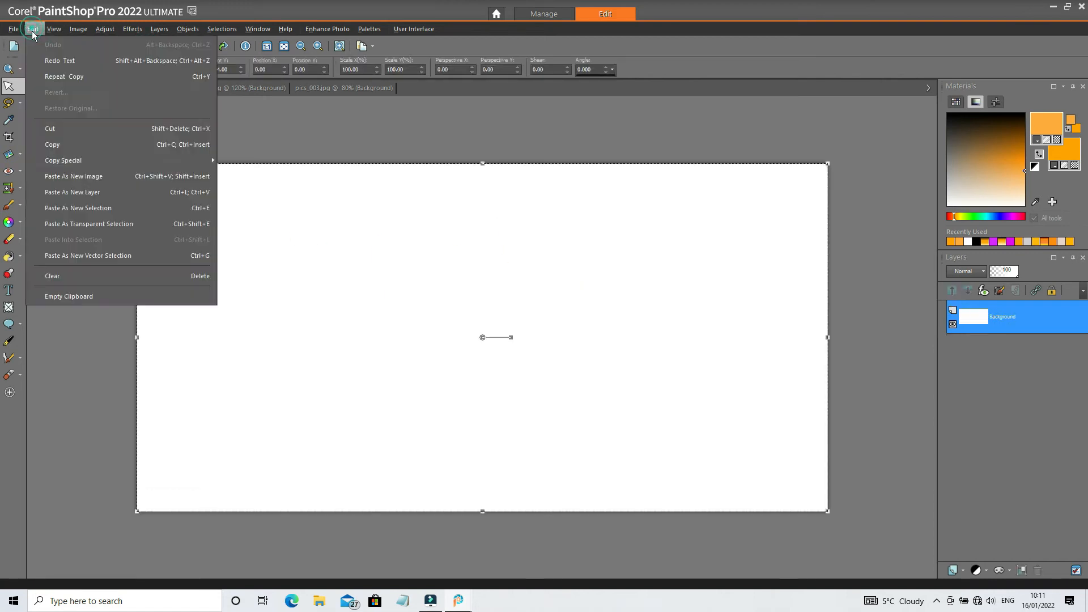
left_click(93, 203)
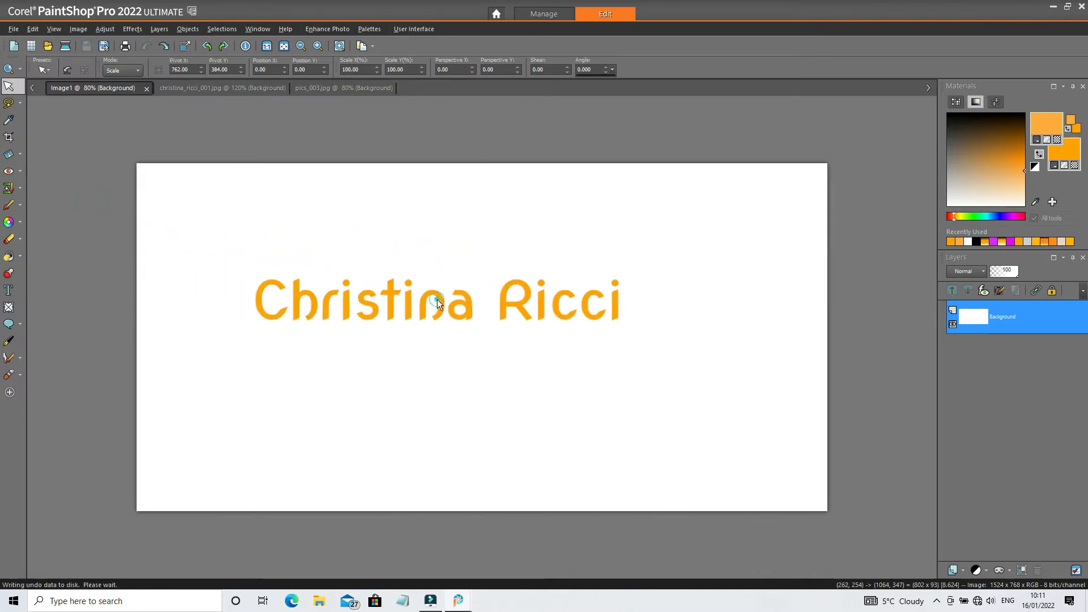
left_click(437, 299)
Expand the floating text selection by a few pixels so it includes a thin white border around the letters.
left_click(222, 28)
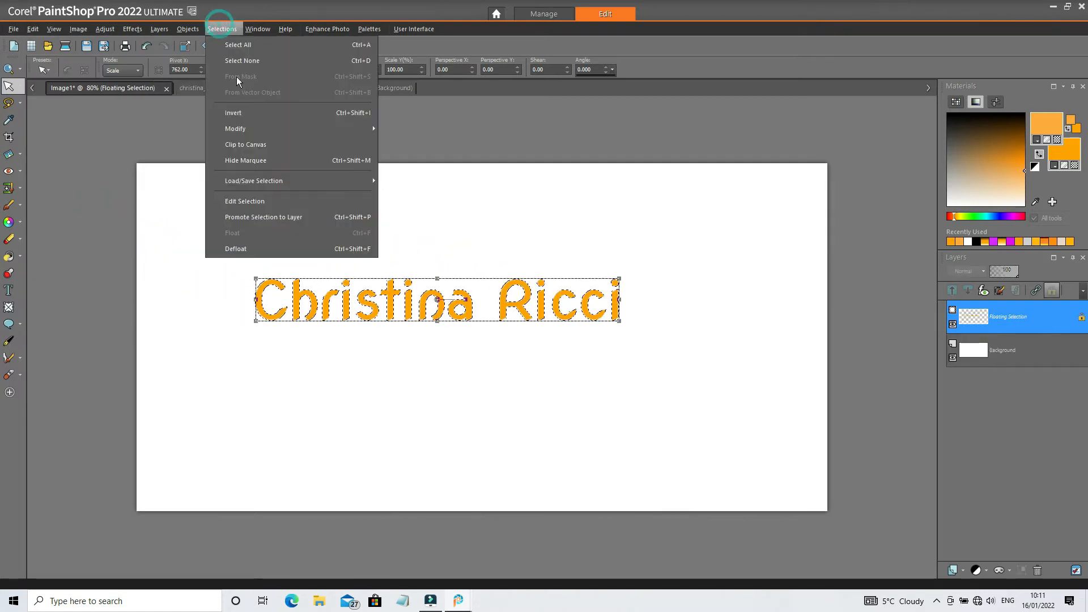
mouse_move(265, 128)
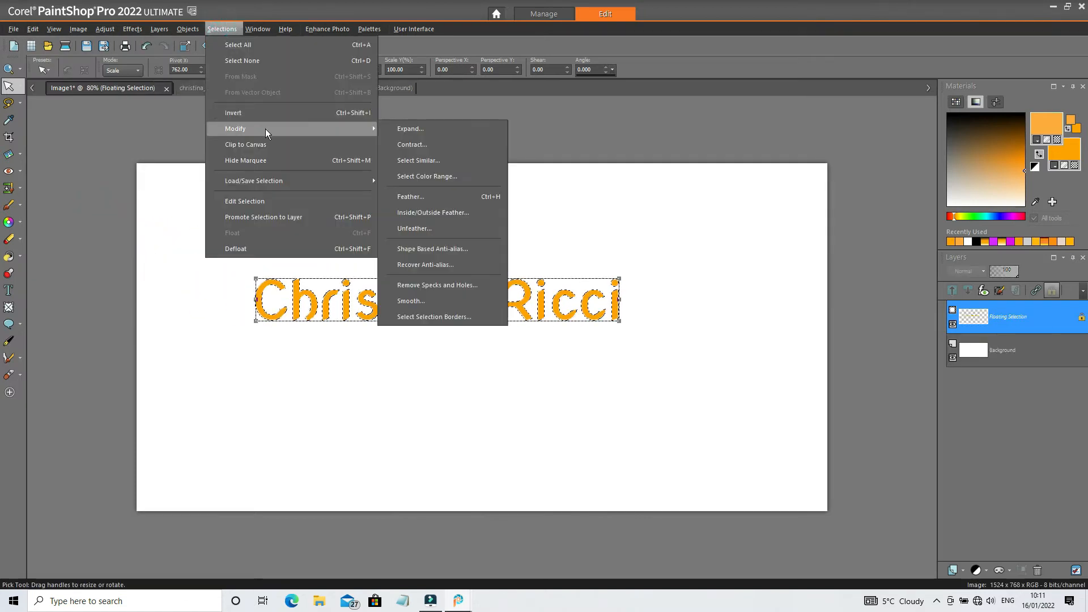
left_click(413, 130)
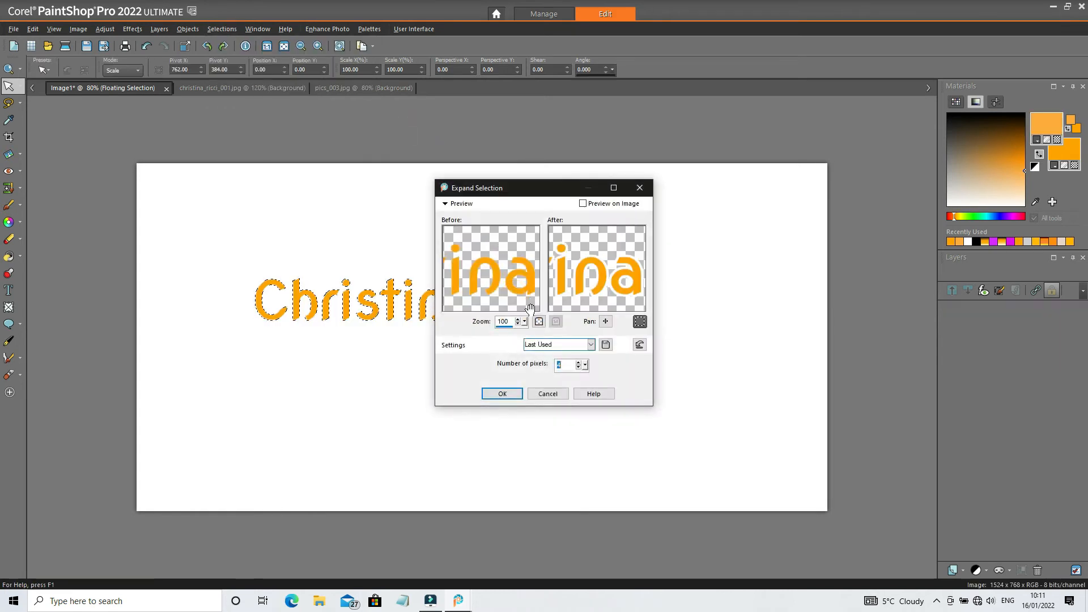
left_click(578, 367)
left_click(501, 393)
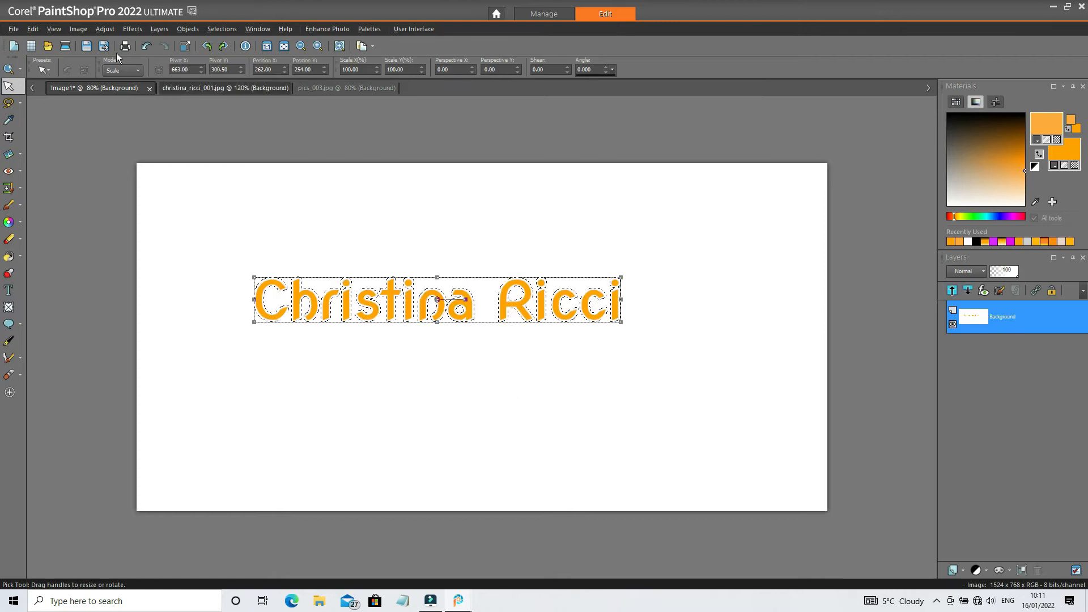
Copy the white-bordered text and paste it as a new layer onto pics_003.jpg.
left_click(32, 28)
left_click(63, 142)
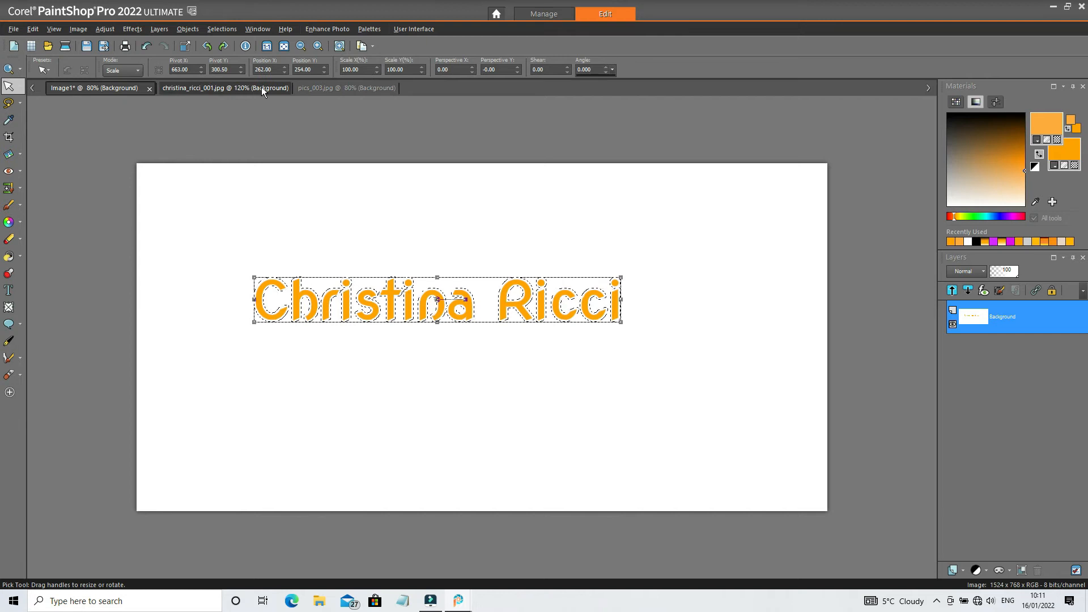
left_click(321, 88)
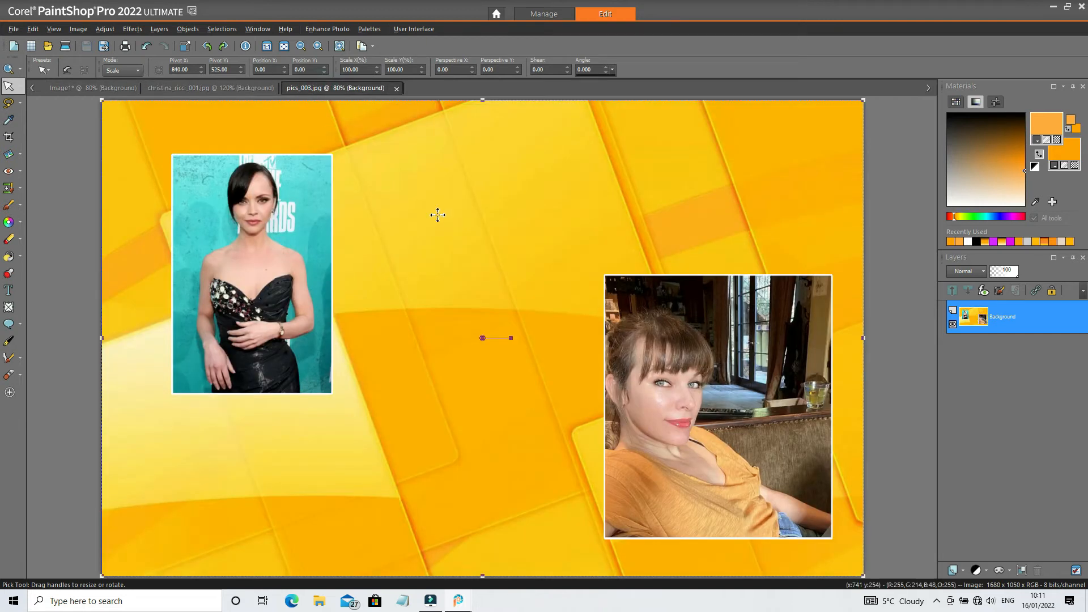
left_click(38, 29)
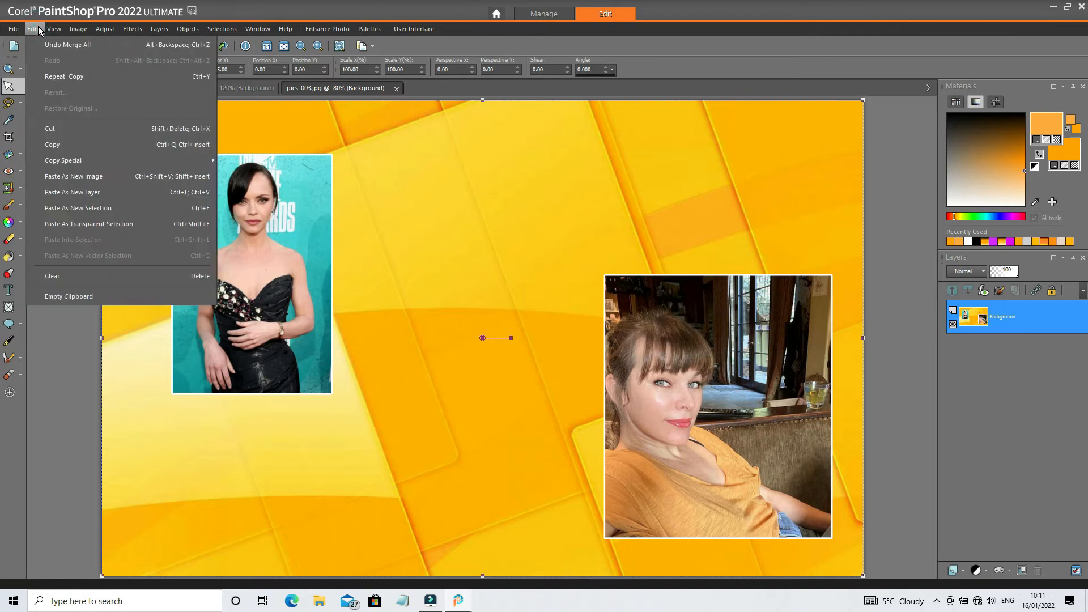
left_click(41, 29)
key("ctrl+v")
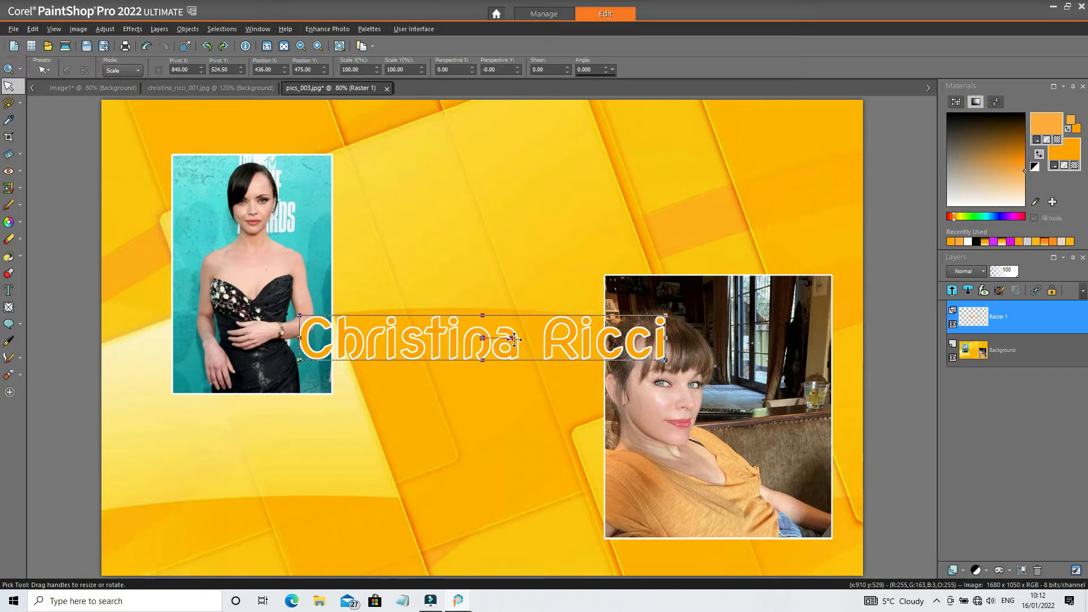
Move the pasted name over the top edge of the teal-background portrait and deselect it.
left_click_drag(512, 330, 410, 152)
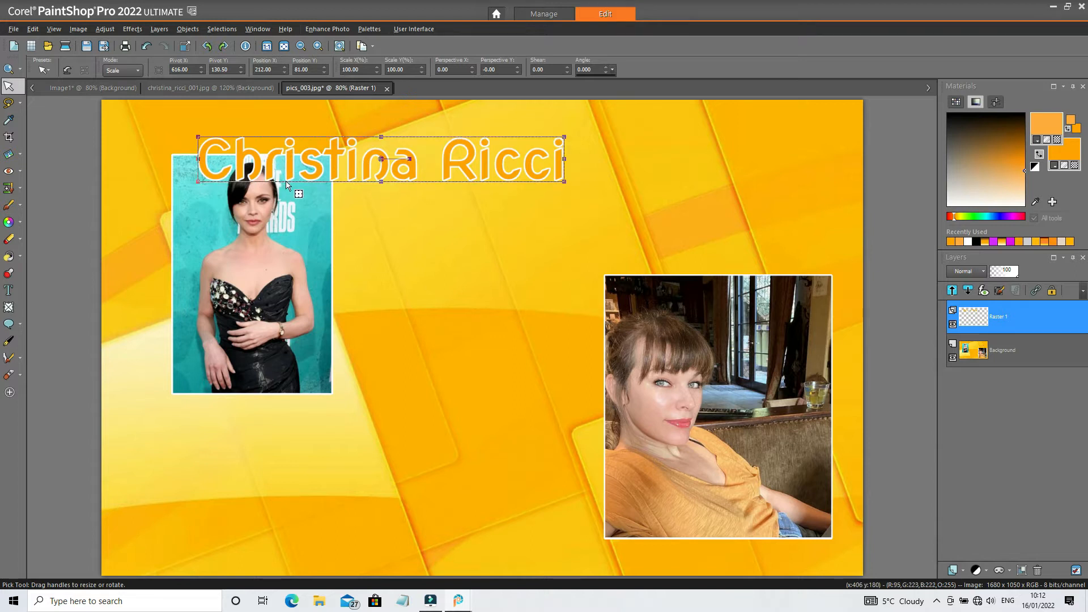
left_click(331, 186)
left_click(7, 69)
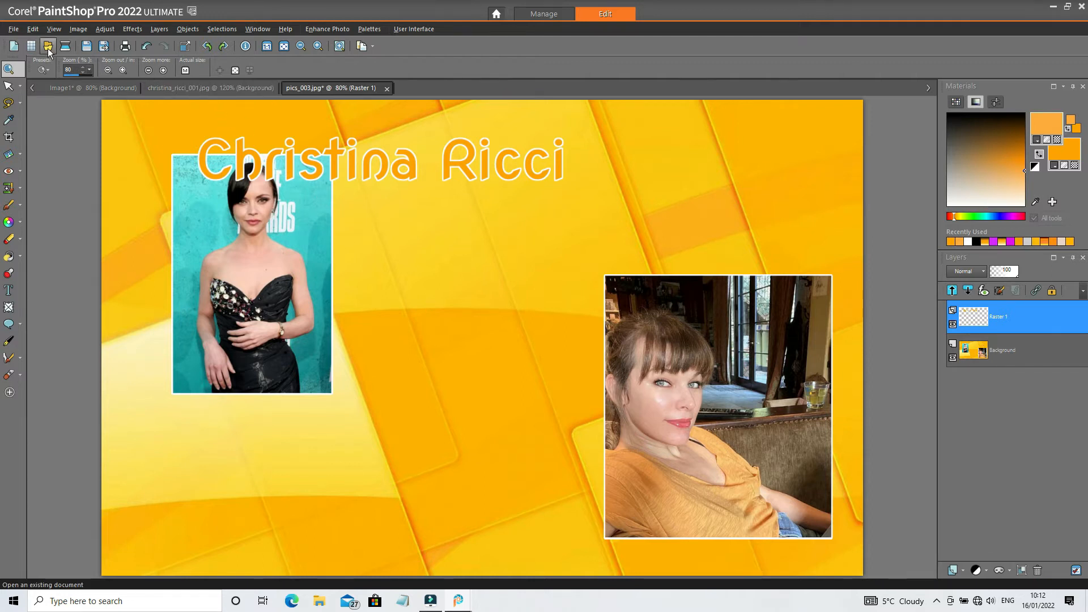
Undo the expansion and pasting of the Christina Ricci text selection on Image1 to clear the canvas.
left_click(110, 85)
left_click(149, 50)
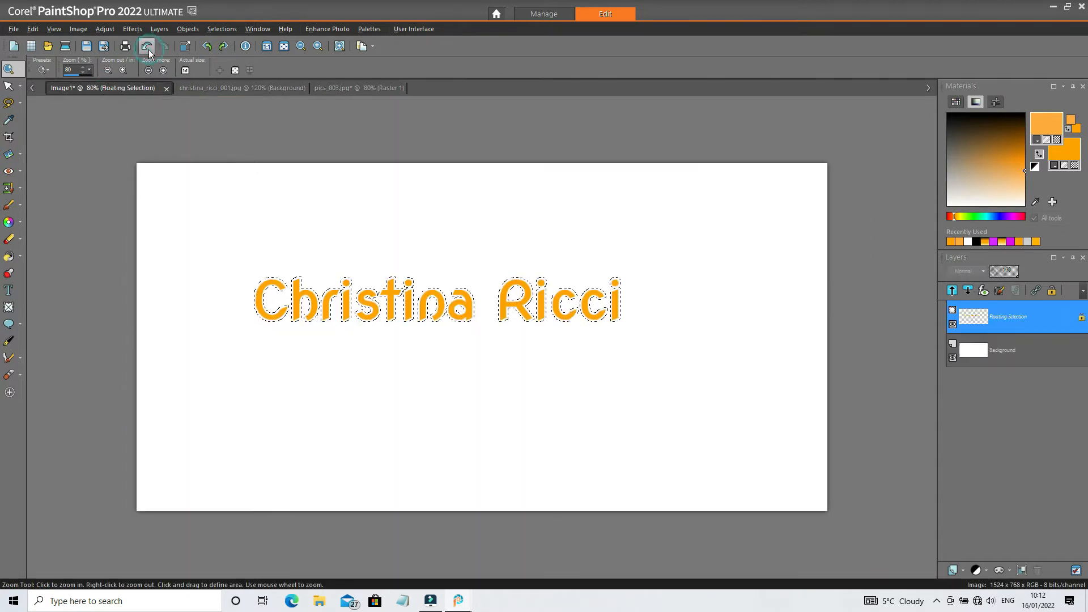
left_click(149, 50)
Add the vector text "Milla Jovovich" in 28-point Nova Oval on the blank Image1 canvas.
left_click(9, 290)
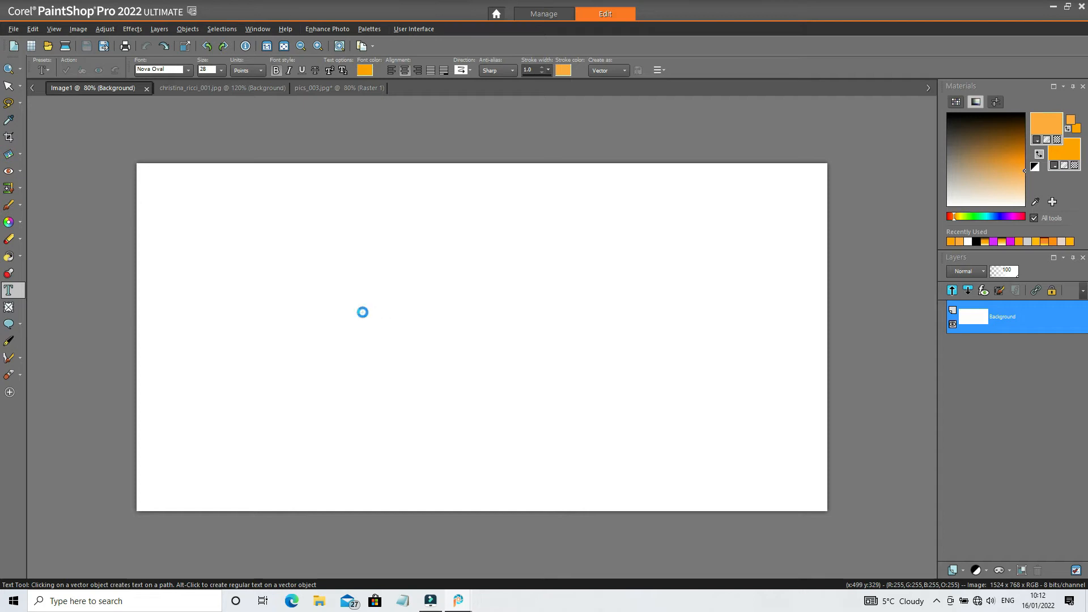
left_click(363, 312)
type("Milla")
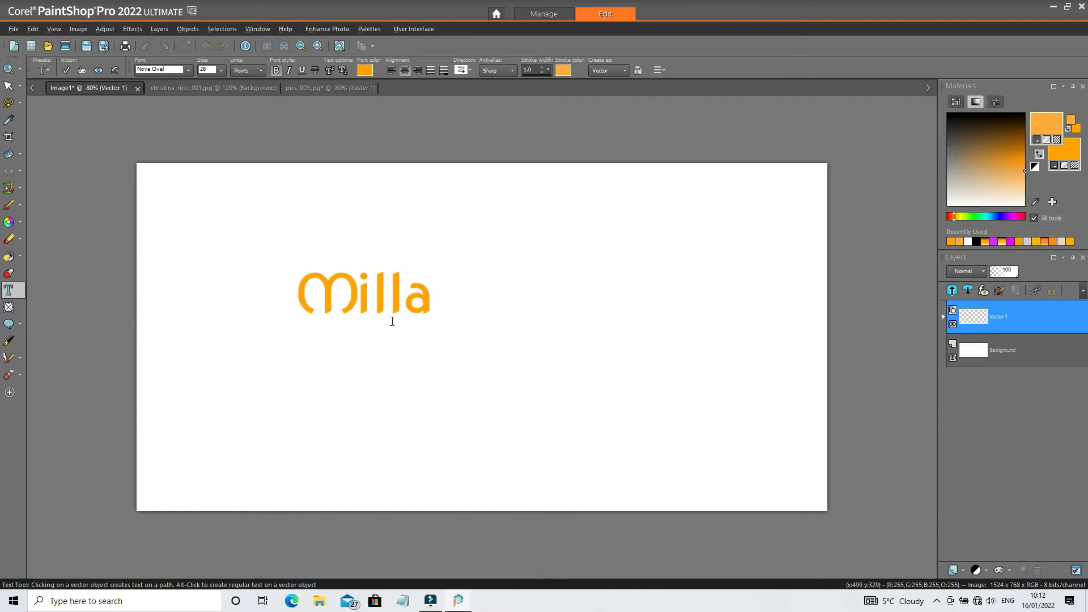
type(" Jo")
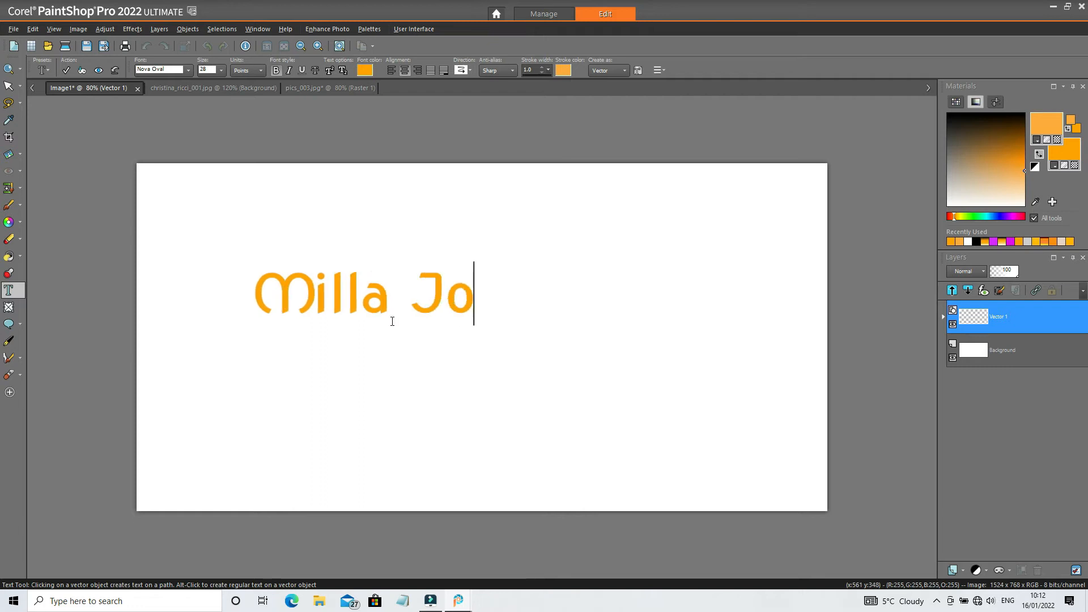
type("vovich")
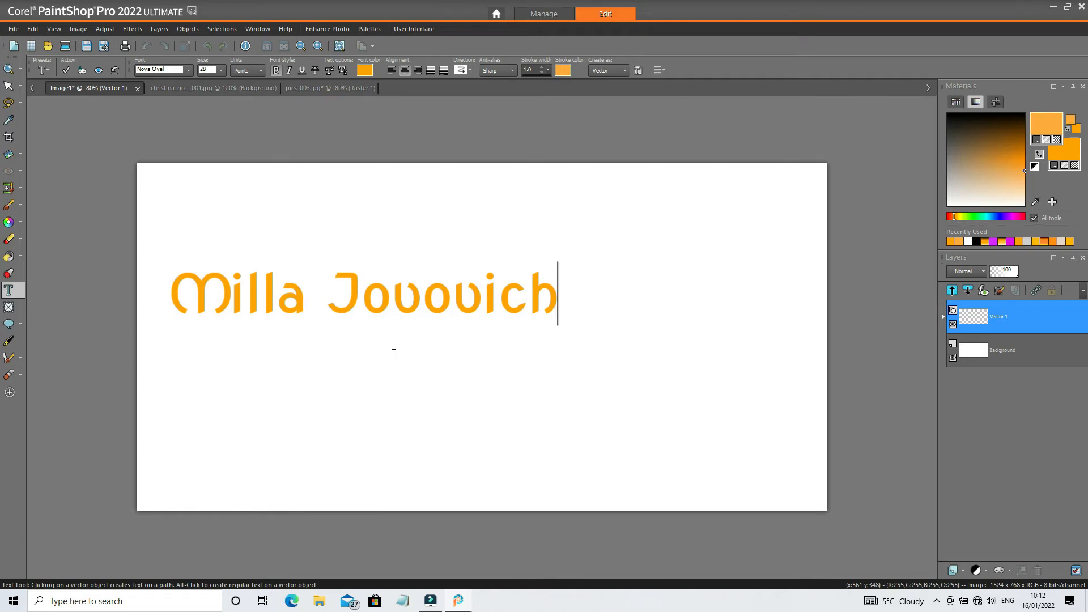
Select the Milla Jovovich text as an object and copy it.
left_click(9, 85)
left_click(9, 91)
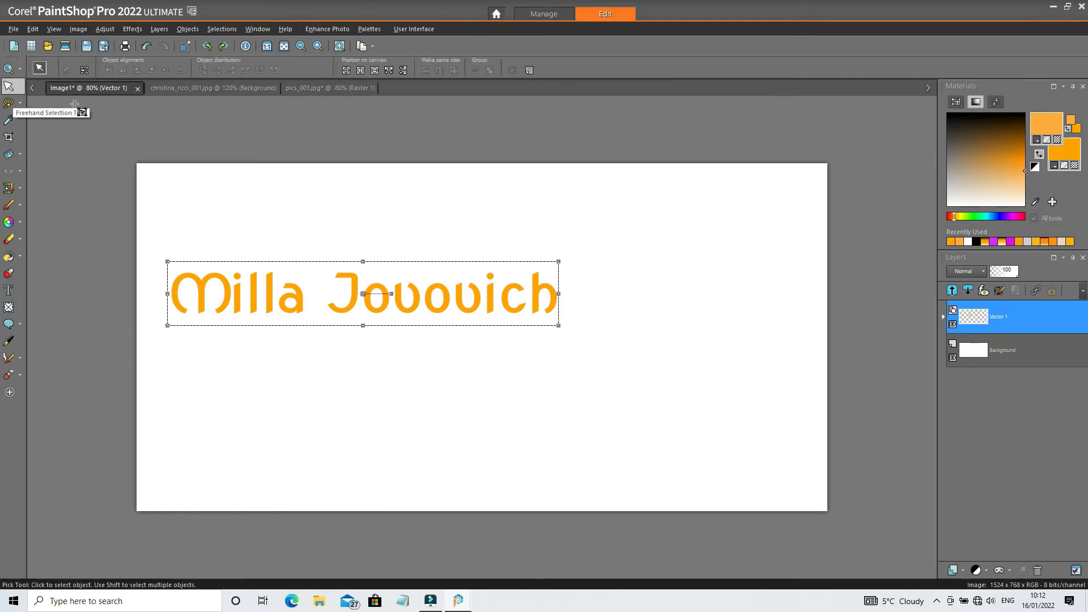
left_click(34, 29)
left_click(63, 145)
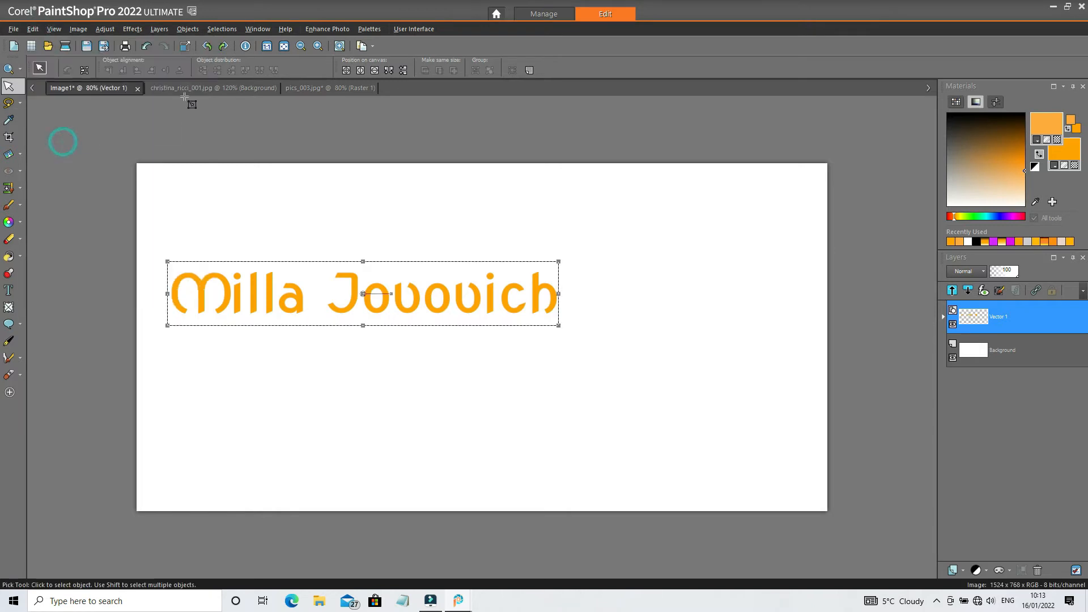
Undo the vector text on Image1, paste the copied name as a new selection and place it near the canvas centre.
left_click(145, 47)
left_click(144, 48)
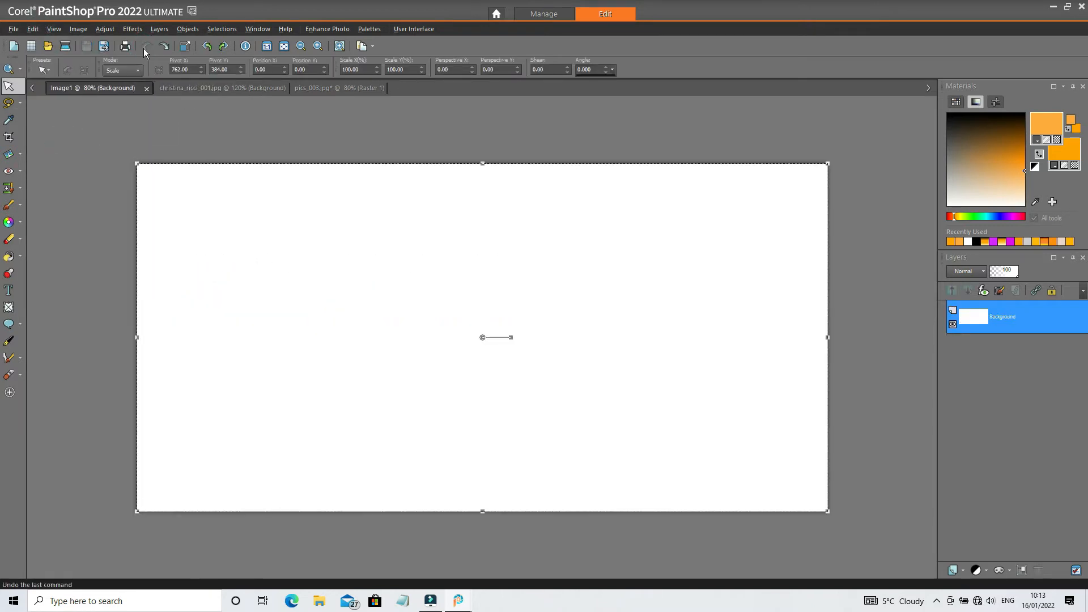
left_click(34, 29)
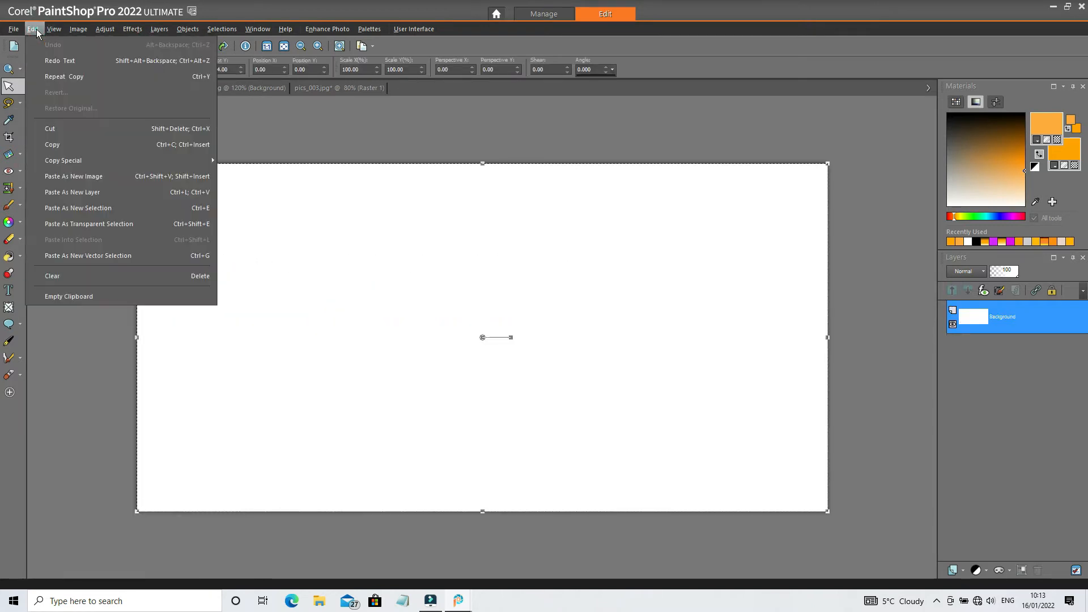
left_click(106, 207)
left_click(427, 290)
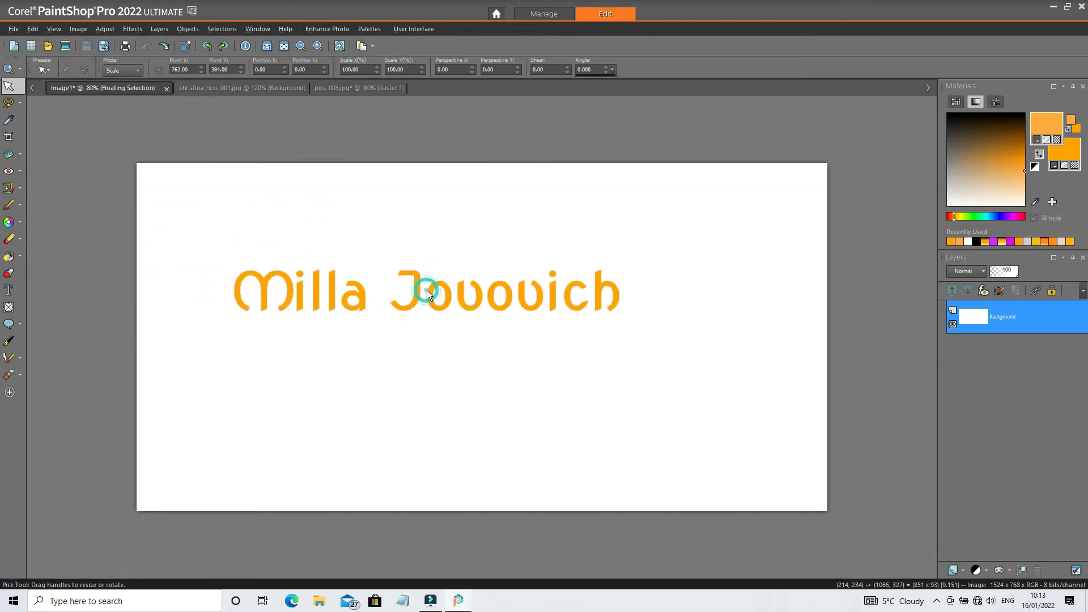
Expand the Milla Jovovich selection by the last-used number of pixels to include a thin white border.
left_click(215, 29)
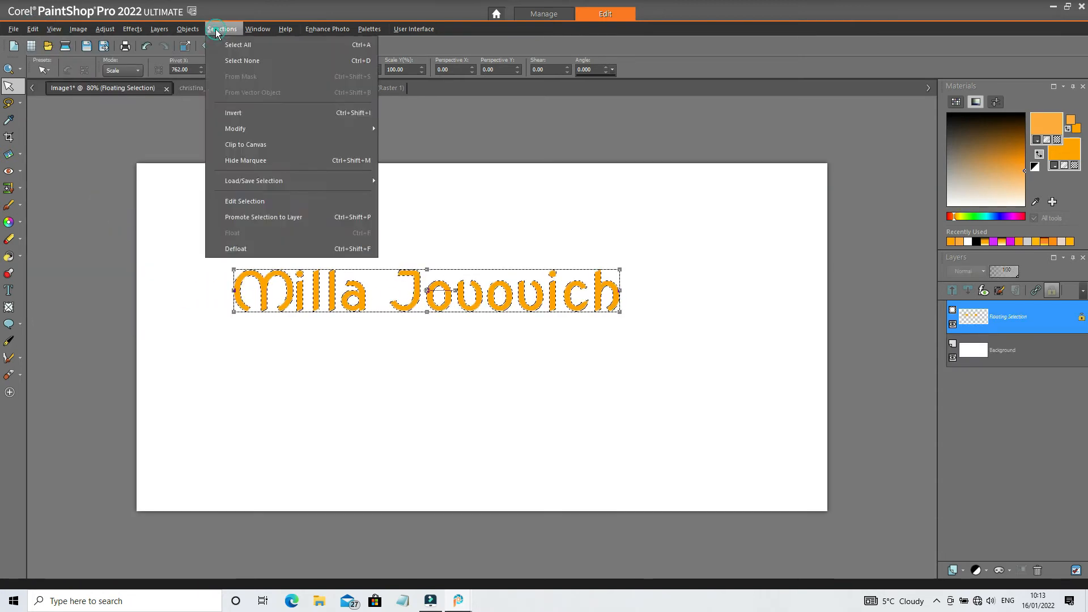
mouse_move(231, 128)
left_click(412, 128)
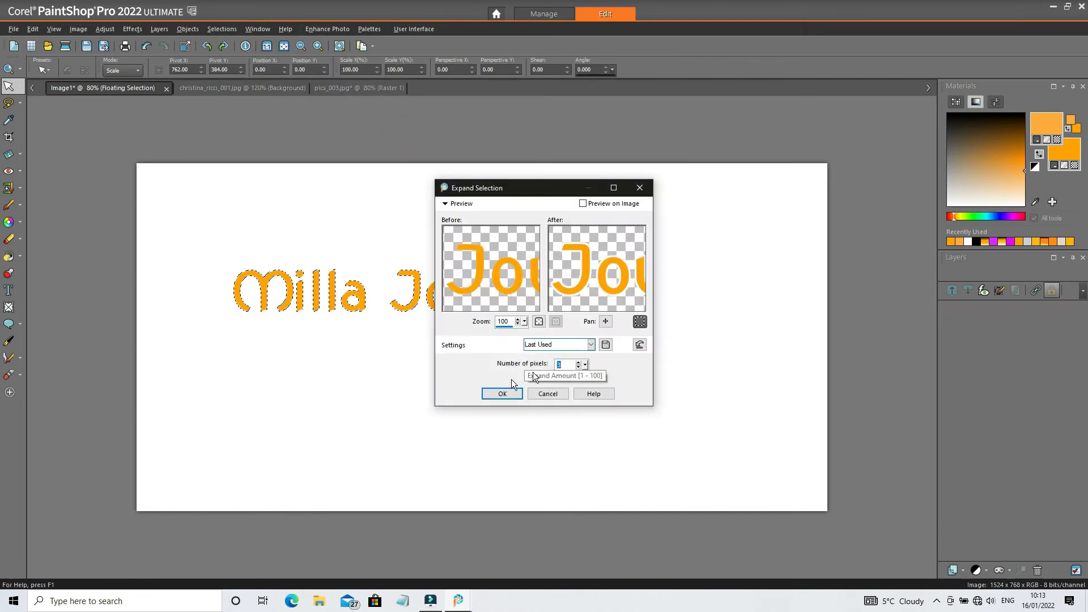
left_click(502, 393)
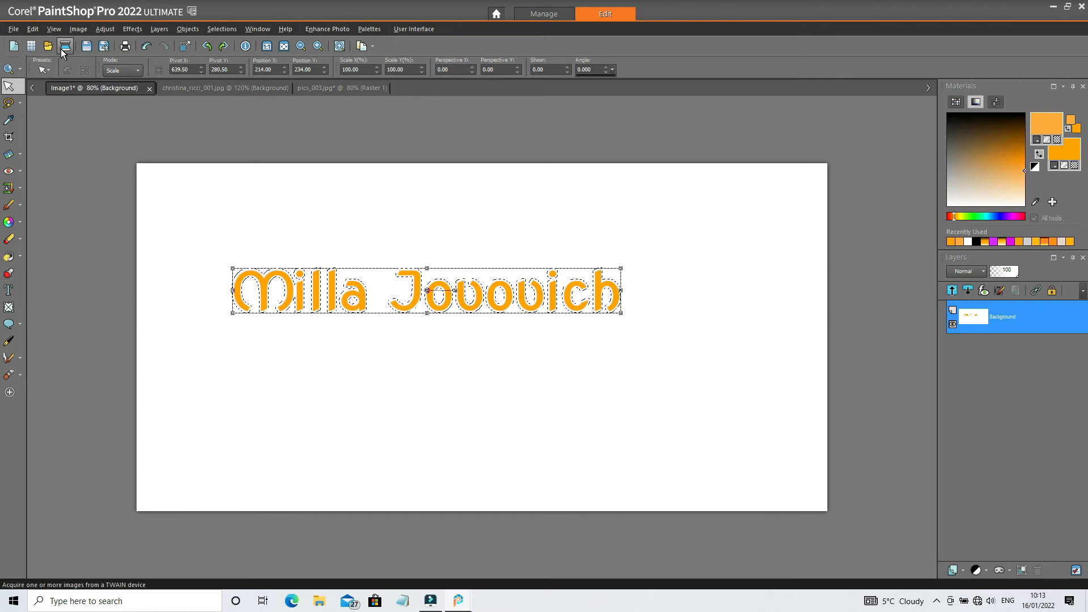
Copy the white-bordered Milla Jovovich text and paste it as a new layer onto pics_003.jpg.
left_click(31, 30)
left_click(59, 143)
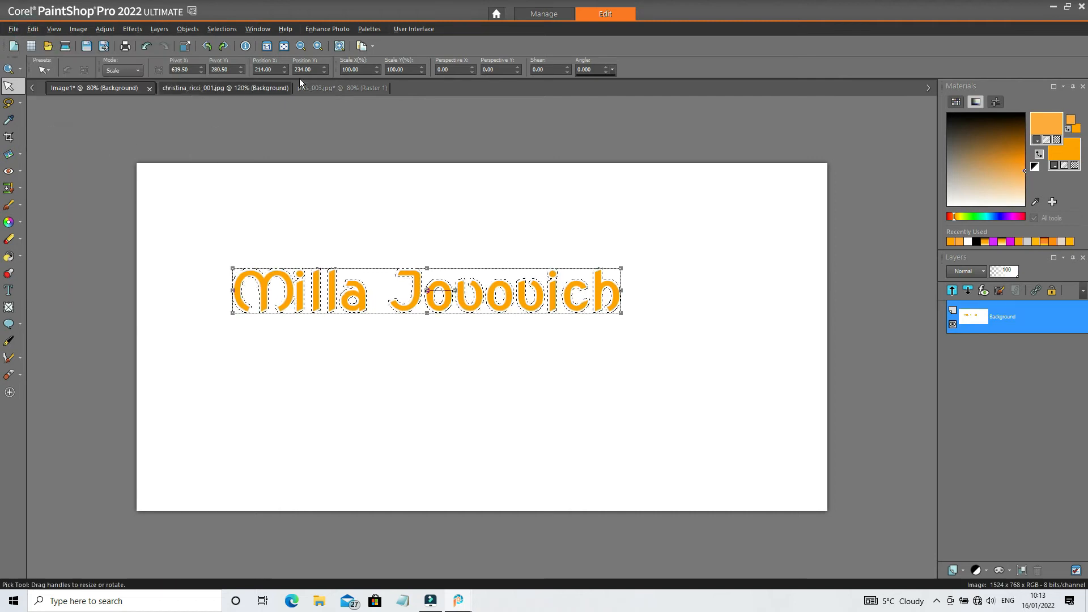
left_click(331, 89)
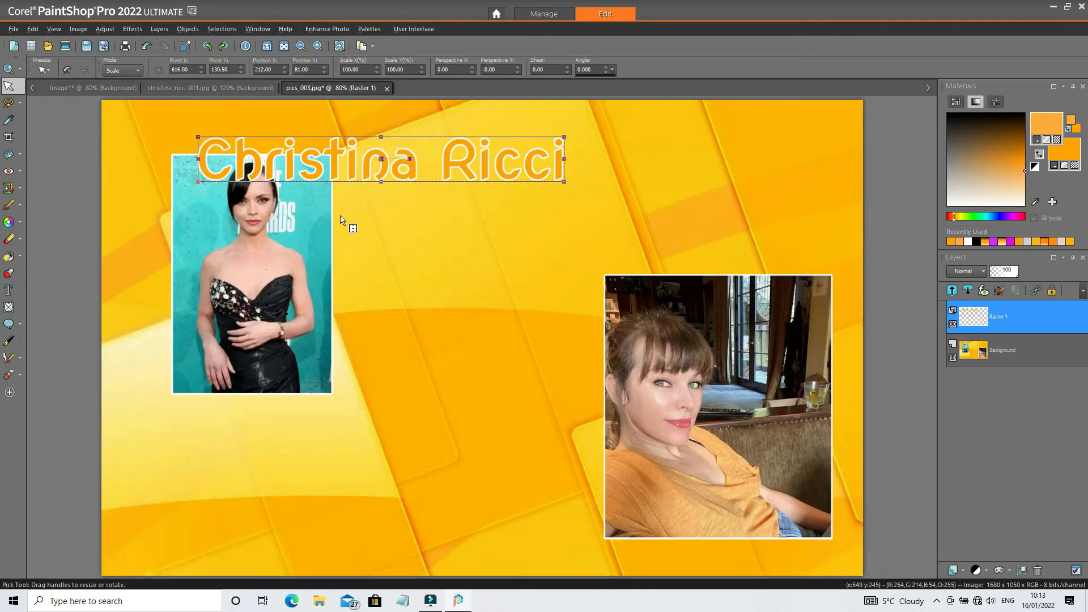
left_click(9, 69)
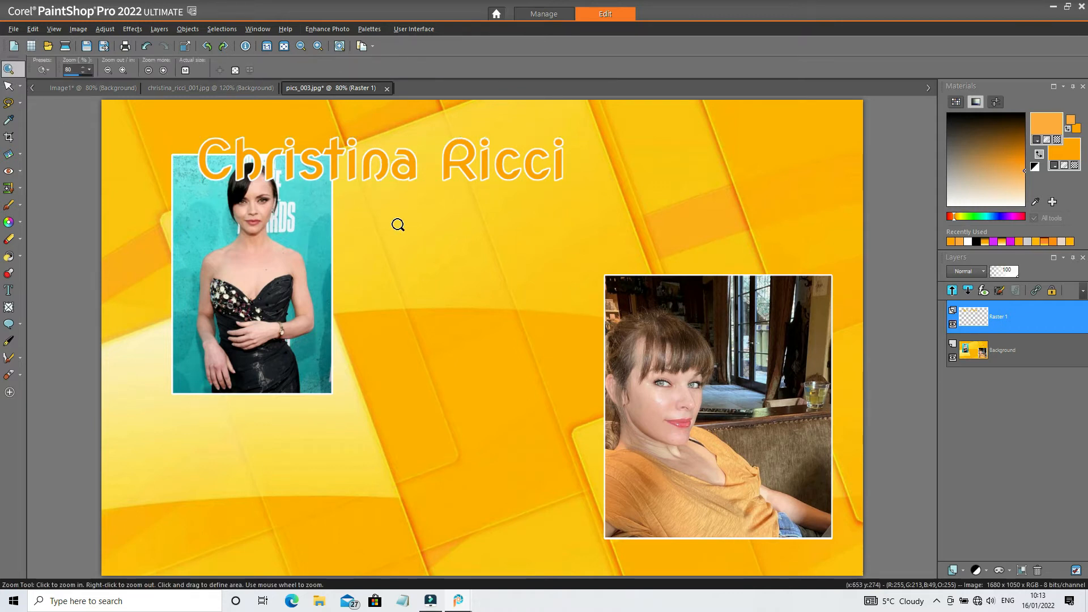
key("ctrl+l")
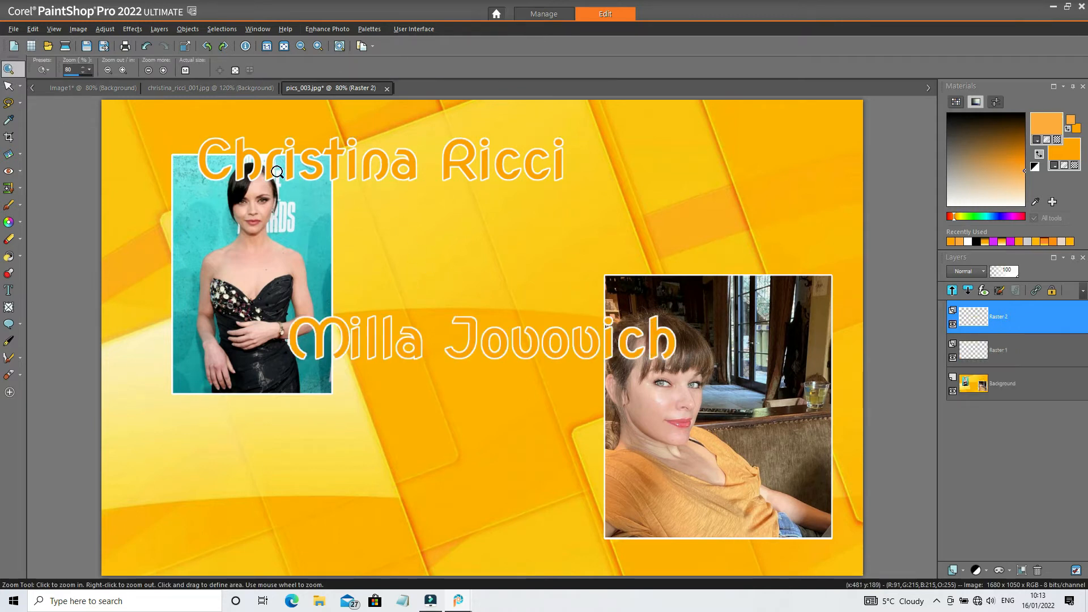
Move the Milla Jovovich text across the lower part of the orange-top portrait and deselect it.
left_click(8, 89)
left_click_drag(473, 327, 613, 486)
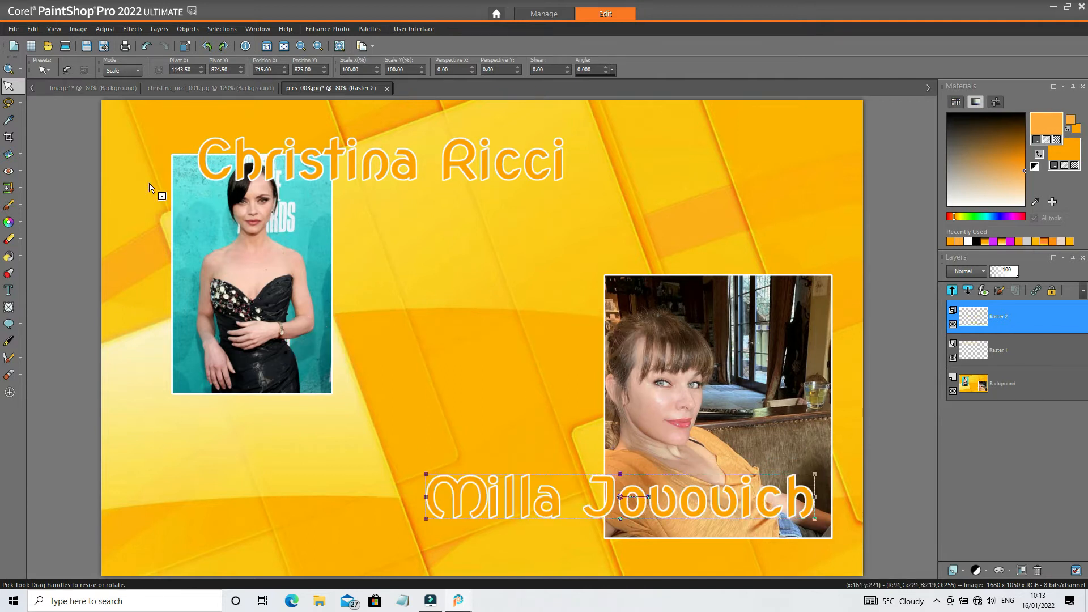
left_click(9, 69)
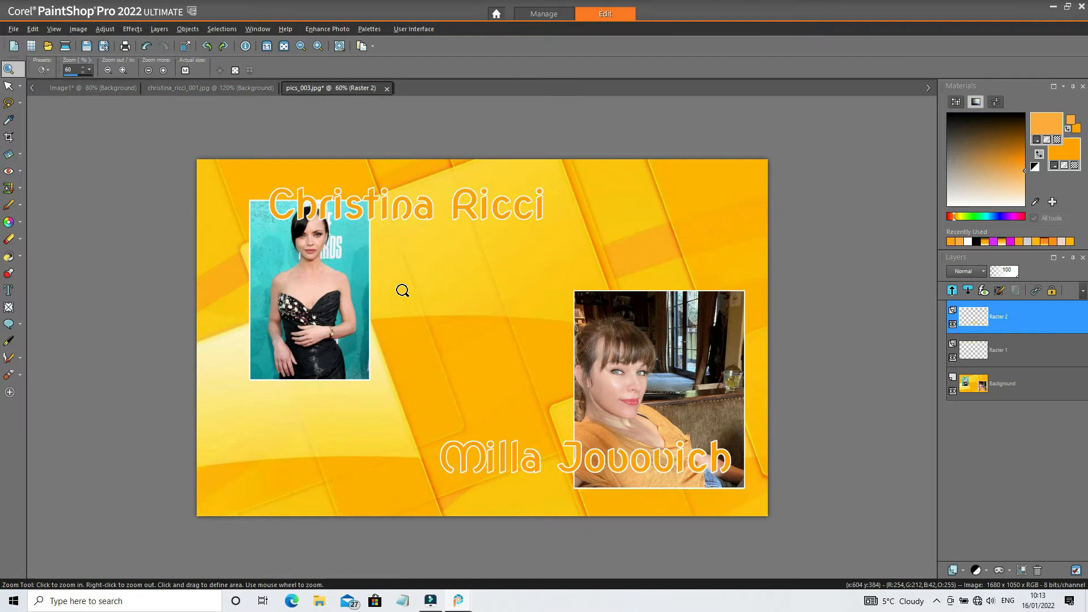
Flatten pics_003.jpg by merging both name layers into the background.
left_click(402, 290)
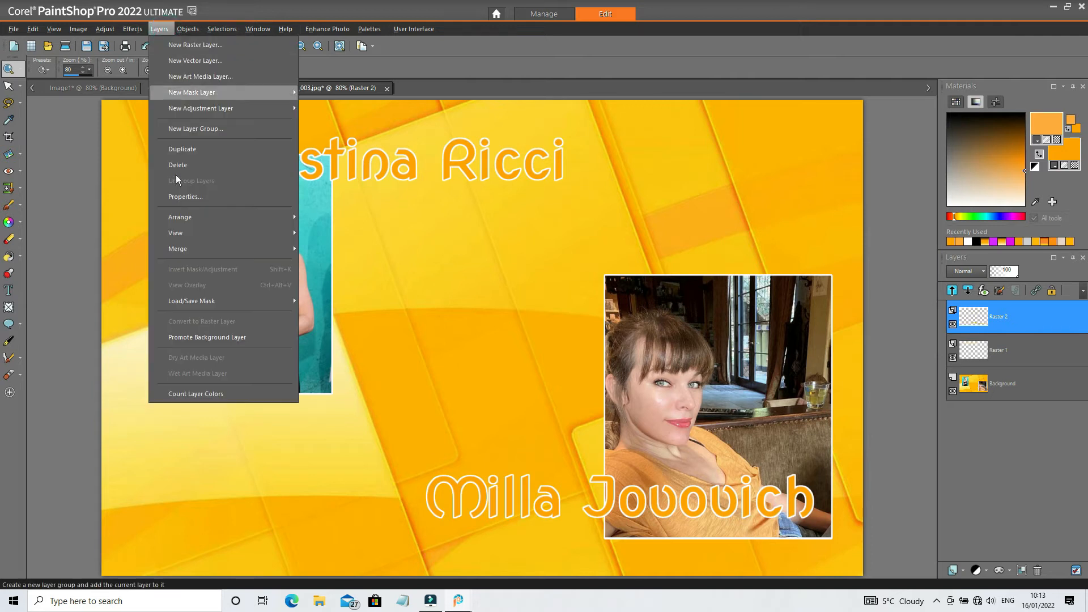
mouse_move(297, 253)
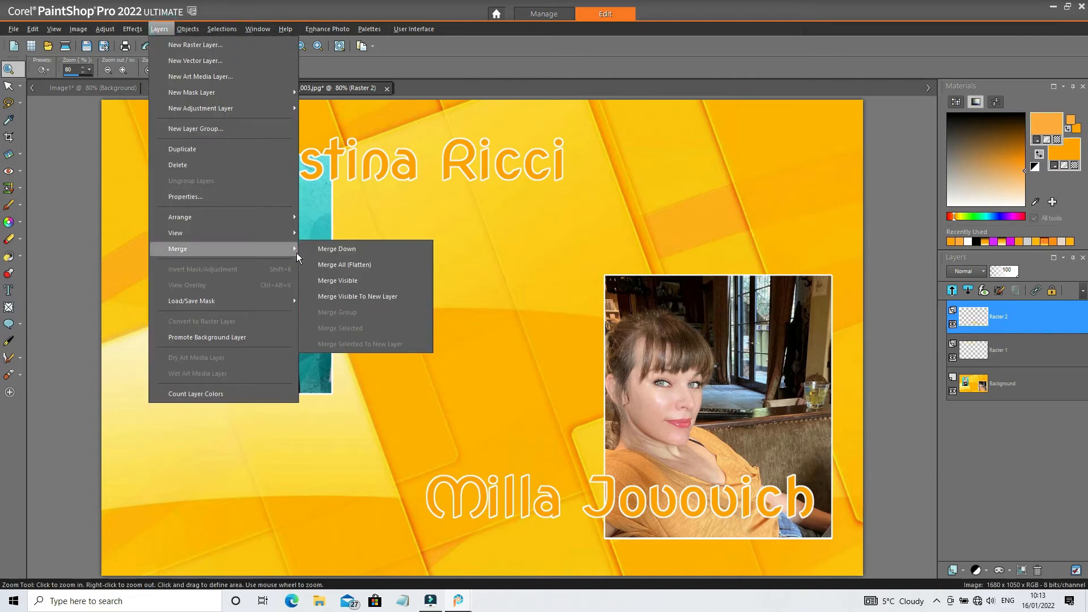
left_click(329, 267)
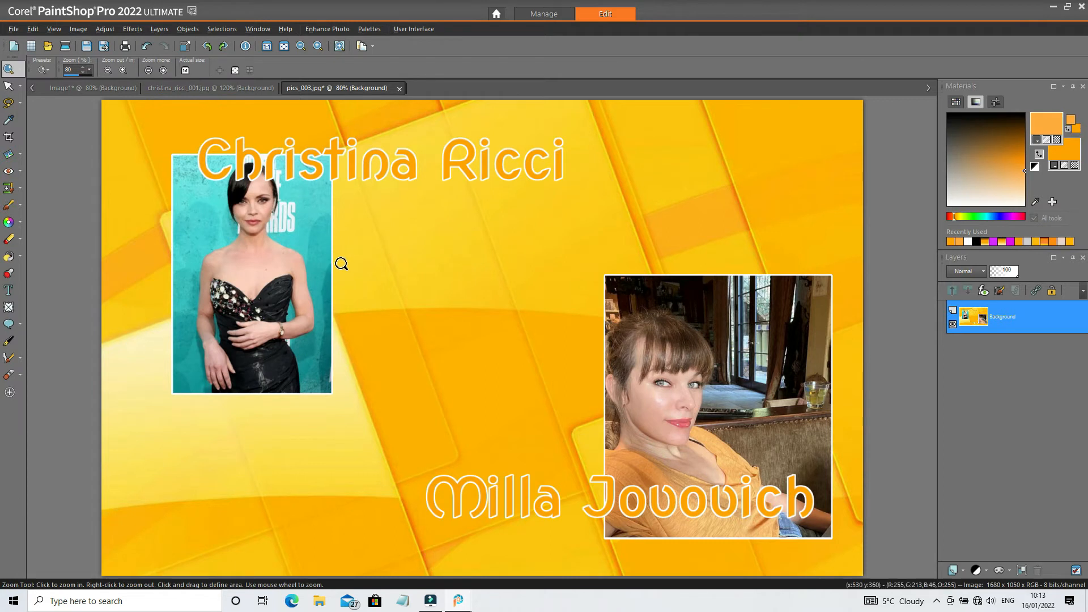
Save the flattened image in the newpics folder as pics_004.png in PNG Portable Network Graphics format.
left_click(13, 29)
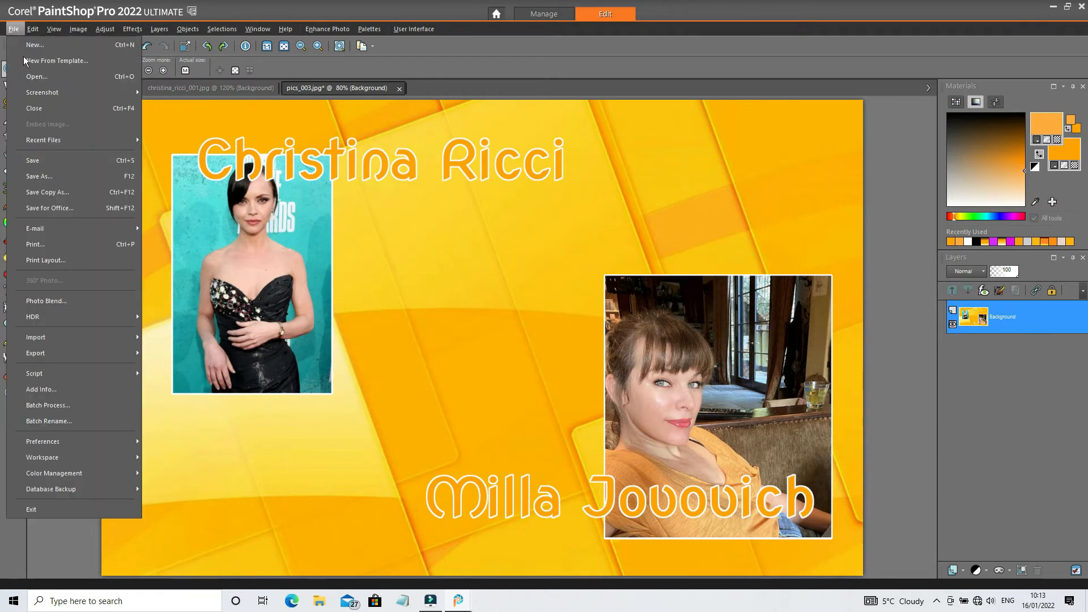
left_click(46, 174)
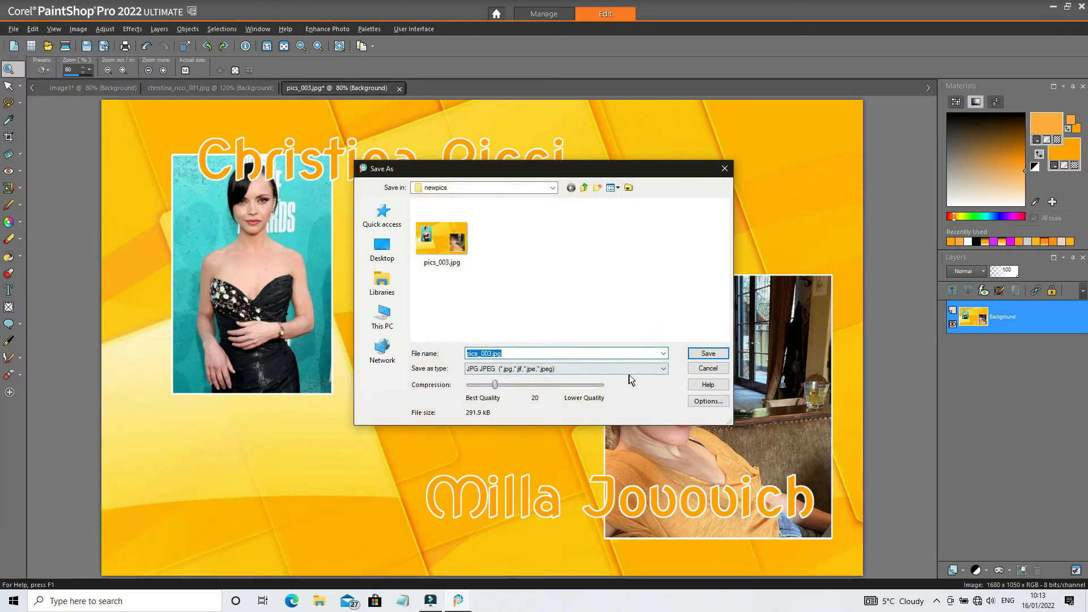
left_click(630, 372)
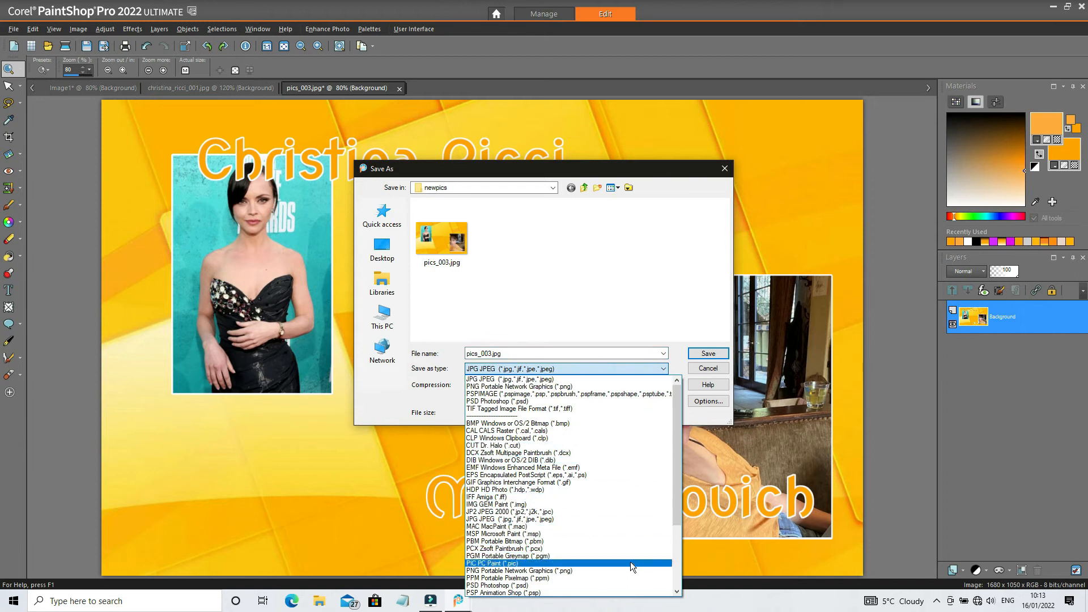
left_click(633, 570)
left_click(454, 241)
left_click(516, 353)
left_click(527, 353)
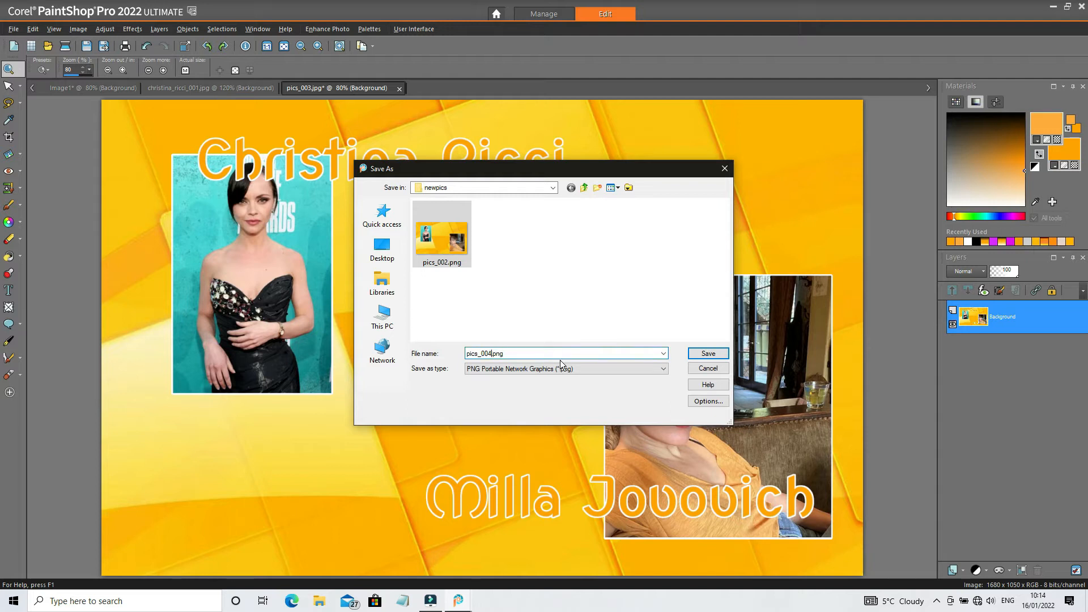
left_click(707, 353)
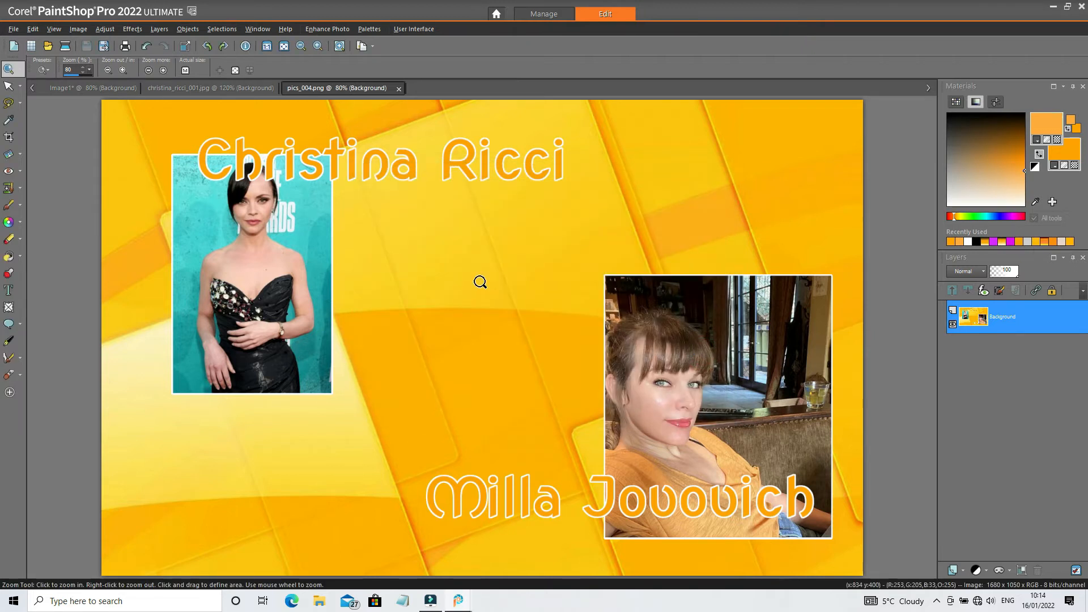
scroll(464, 282, "down", 2)
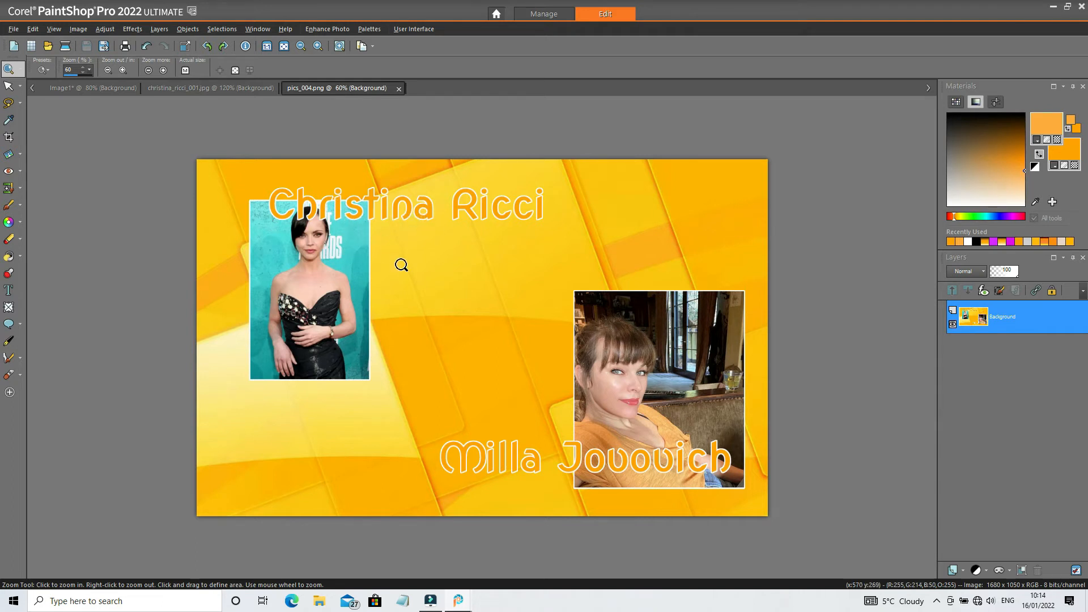
scroll(439, 309, "up", 2)
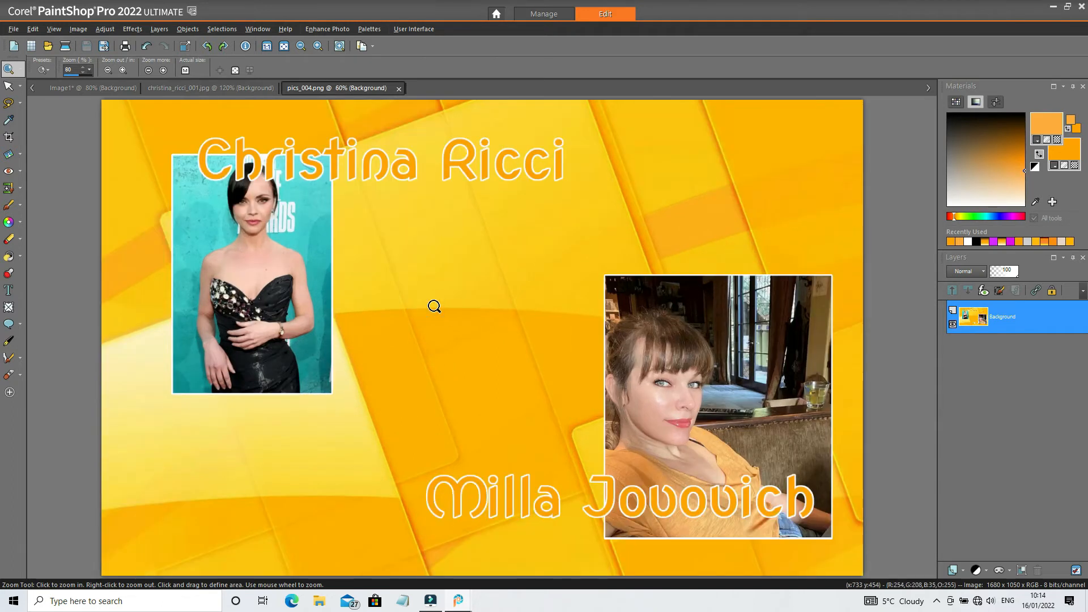
scroll(434, 306, "down", 2)
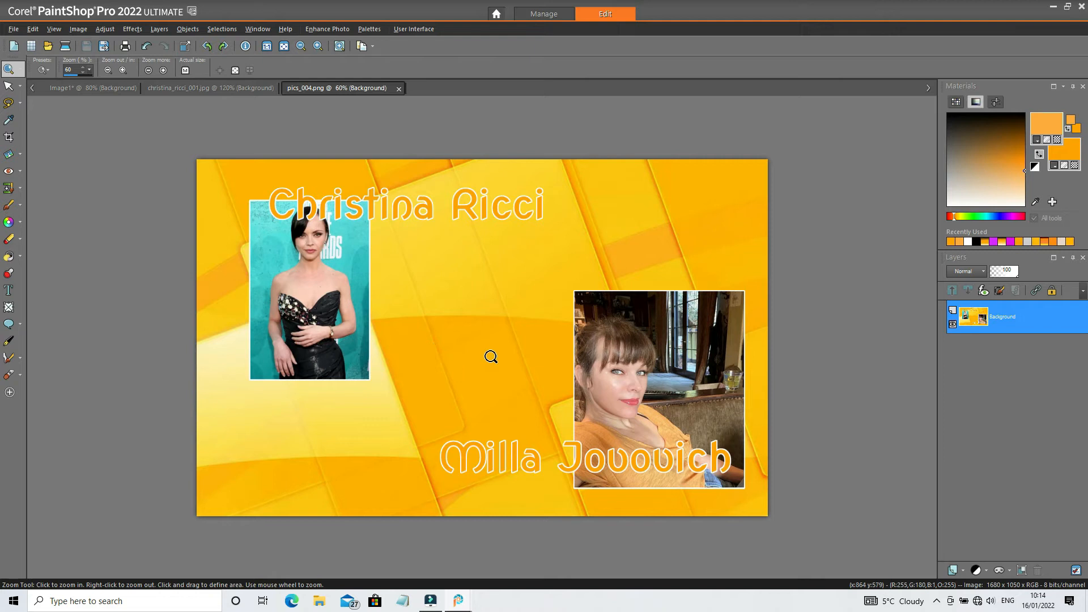
left_click(450, 292)
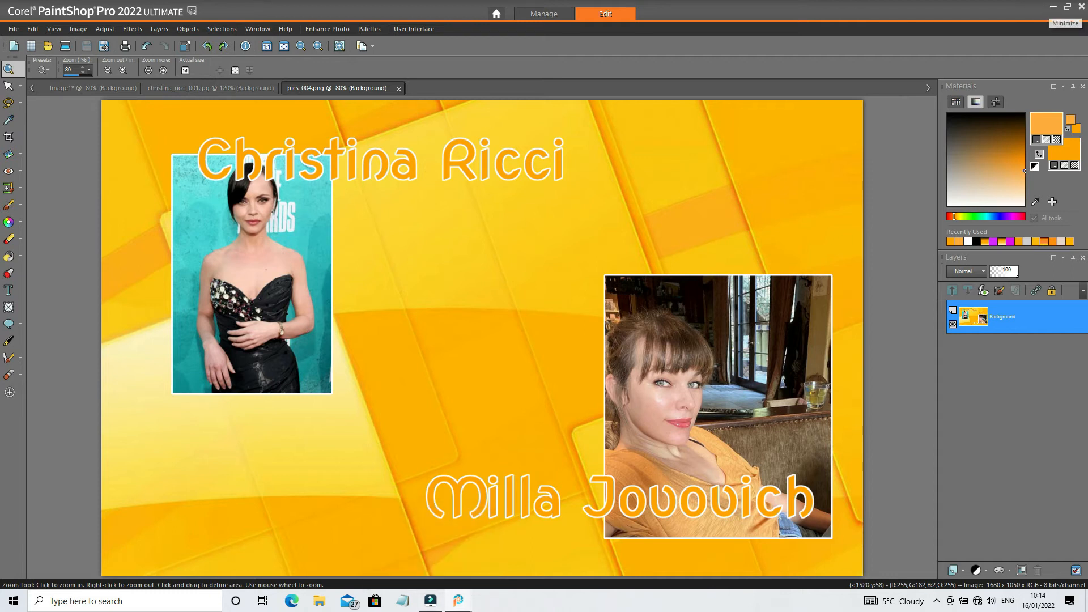
left_click(1052, 7)
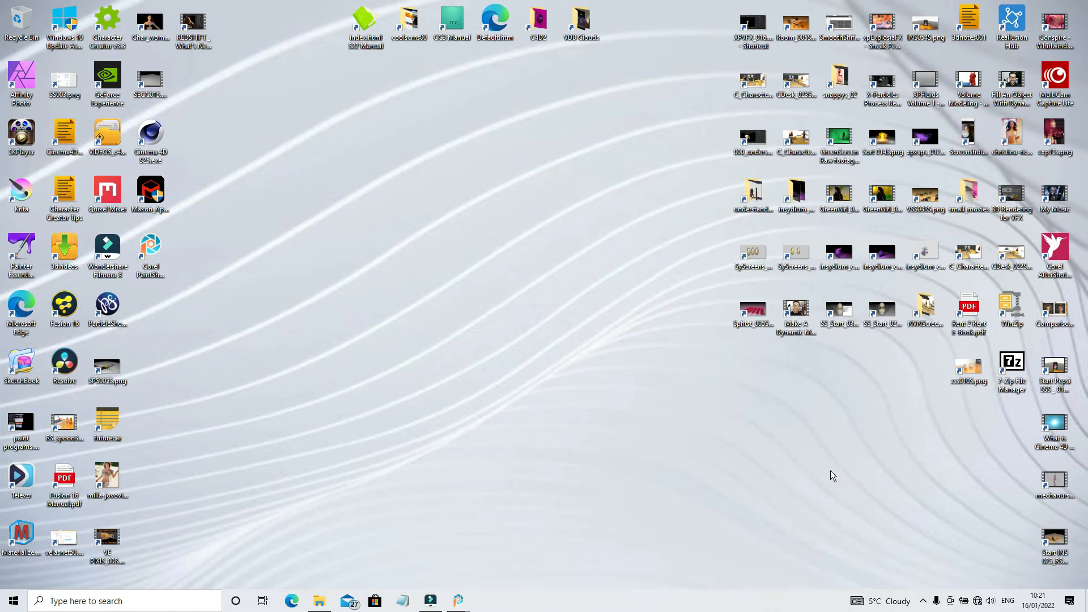
Switch to PaintShop Pro and erase the outer teal backdrop along both sides of the black-dress portrait on Raster 1.
mouse_move(464, 604)
left_click(478, 573)
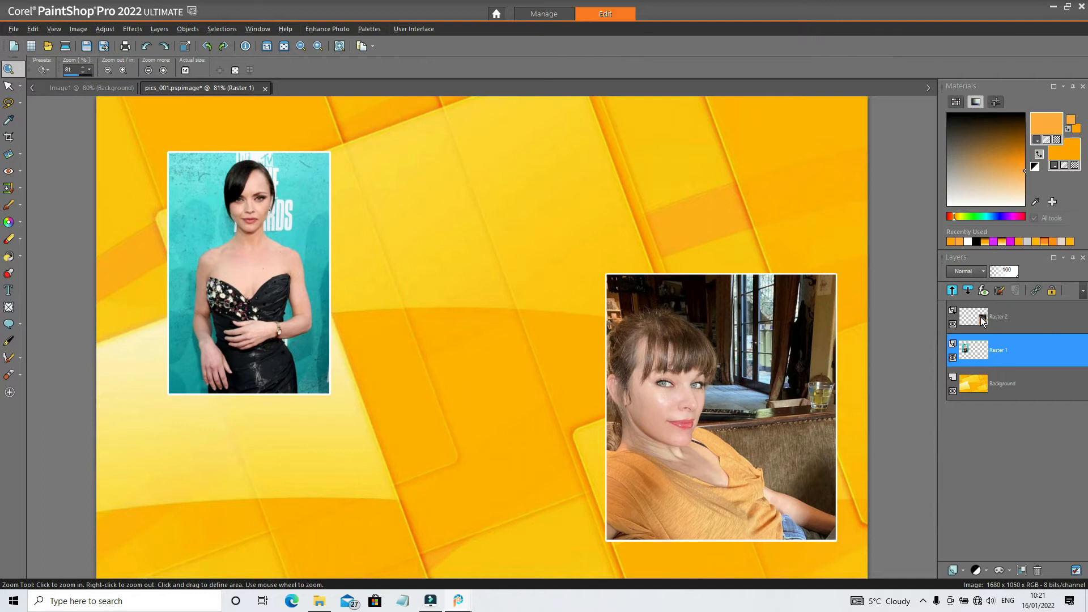
mouse_move(983, 353)
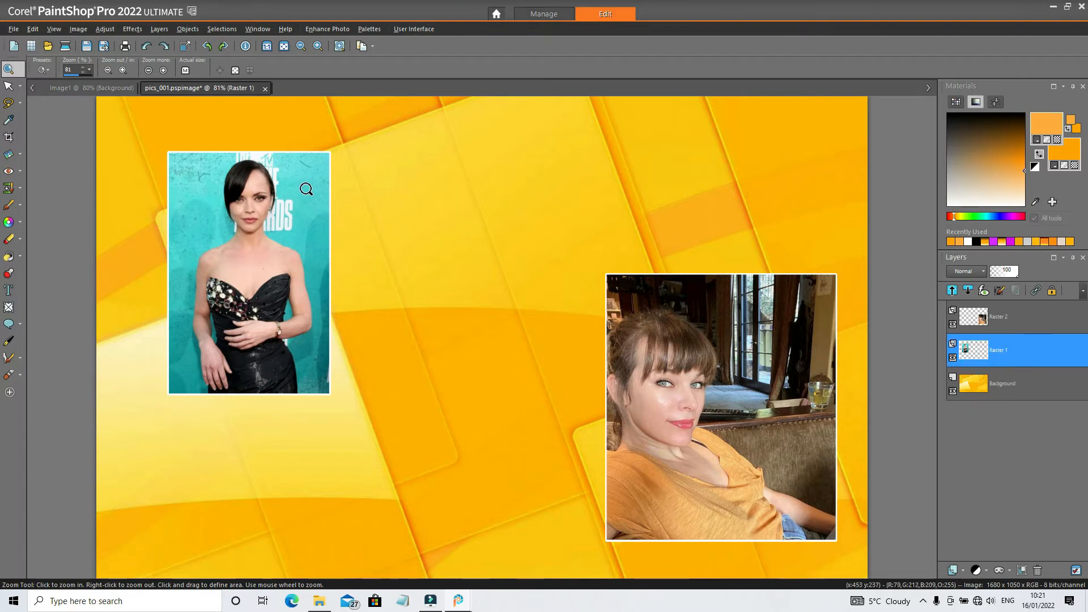
left_click(289, 180)
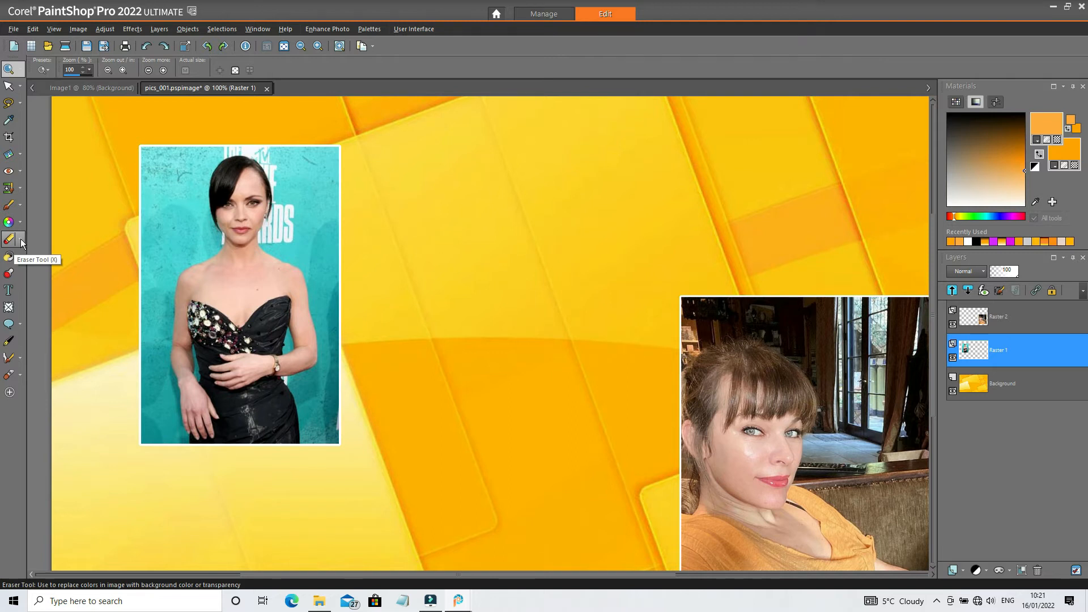
left_click(21, 243)
left_click(69, 237)
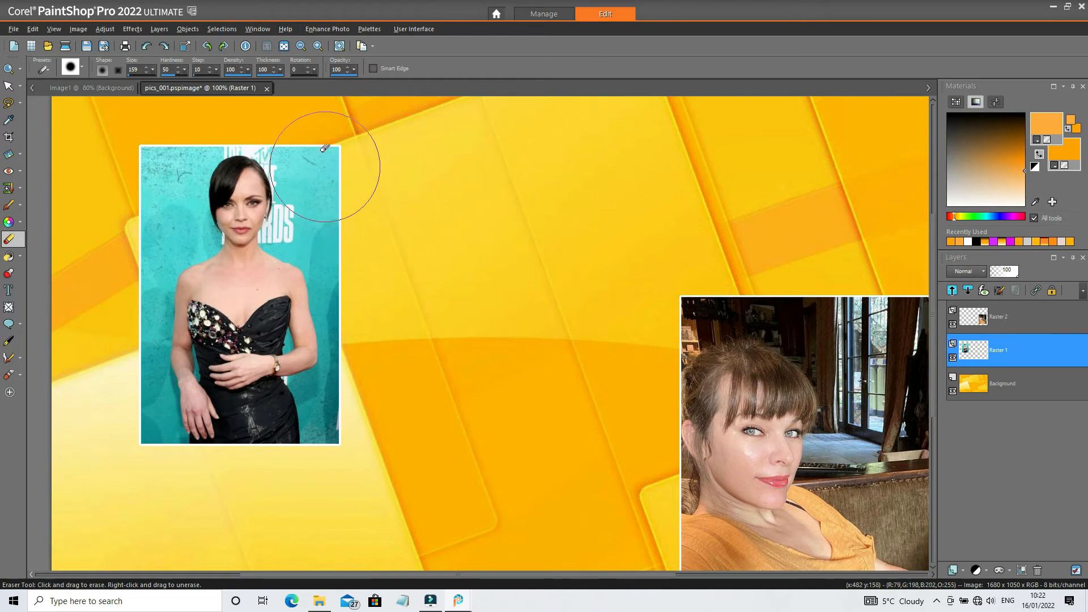
mouse_move(356, 238)
left_mouse_down()
mouse_move(326, 151)
mouse_move(351, 187)
mouse_move(304, 128)
mouse_move(325, 206)
mouse_move(357, 255)
mouse_move(367, 311)
mouse_move(377, 377)
mouse_move(353, 456)
left_mouse_up()
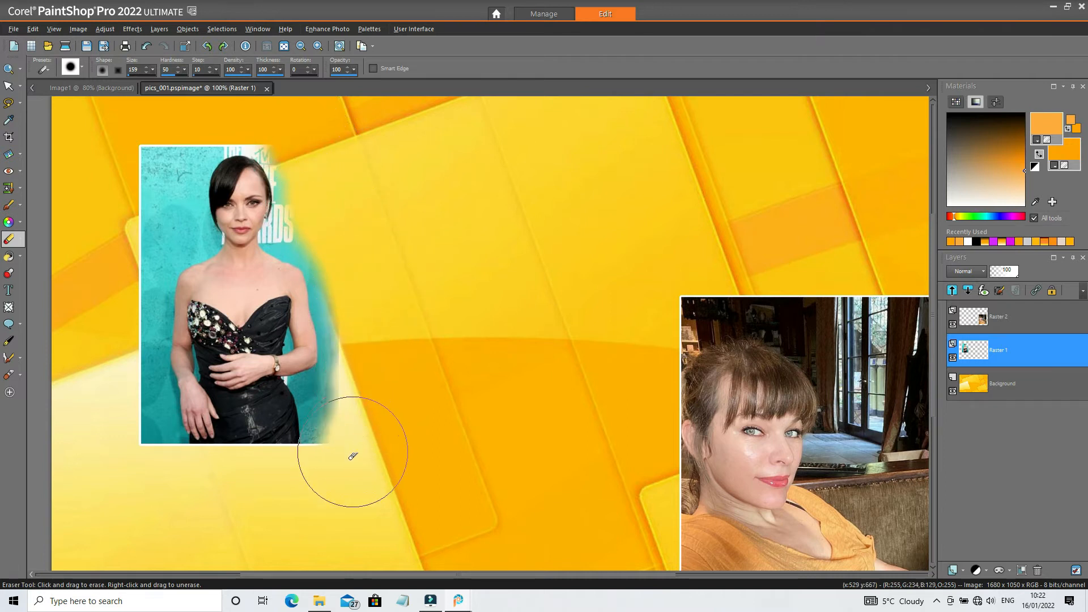
mouse_move(118, 265)
left_mouse_down()
mouse_move(146, 219)
mouse_move(153, 225)
mouse_move(165, 153)
mouse_move(198, 116)
mouse_move(158, 123)
left_mouse_up()
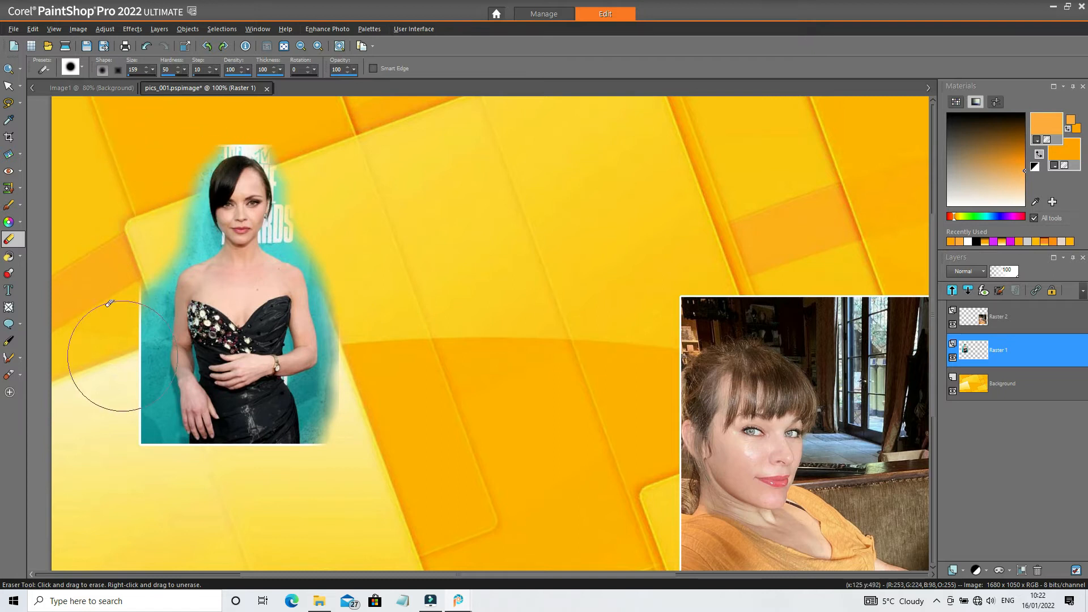
Set the Eraser size to 65 and trim the teal backdrop closer around the arms and lower sides of the black-dress figure.
double_click(136, 69)
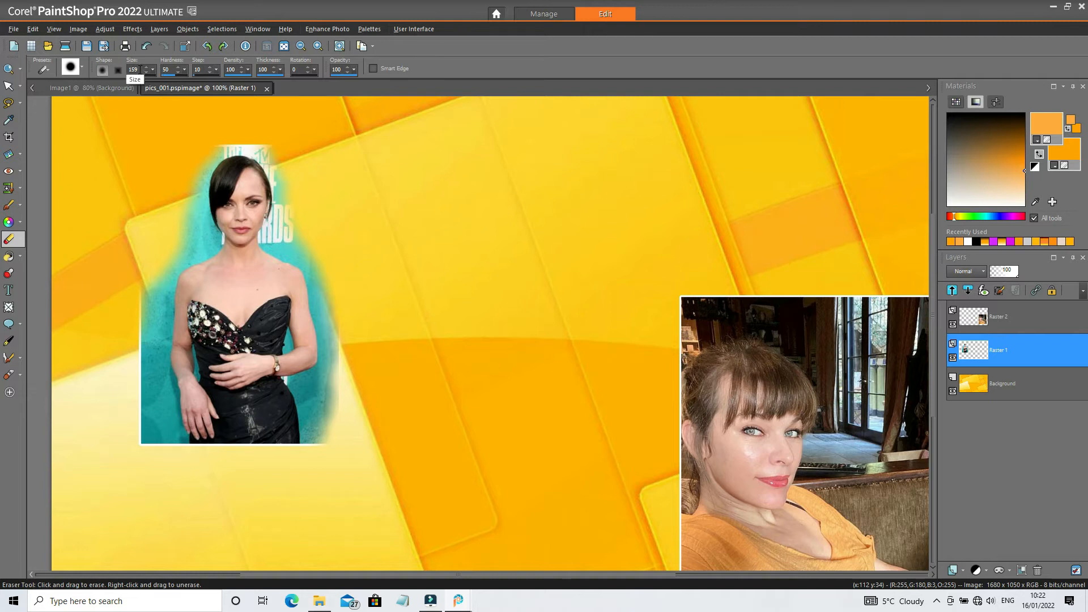
type("65")
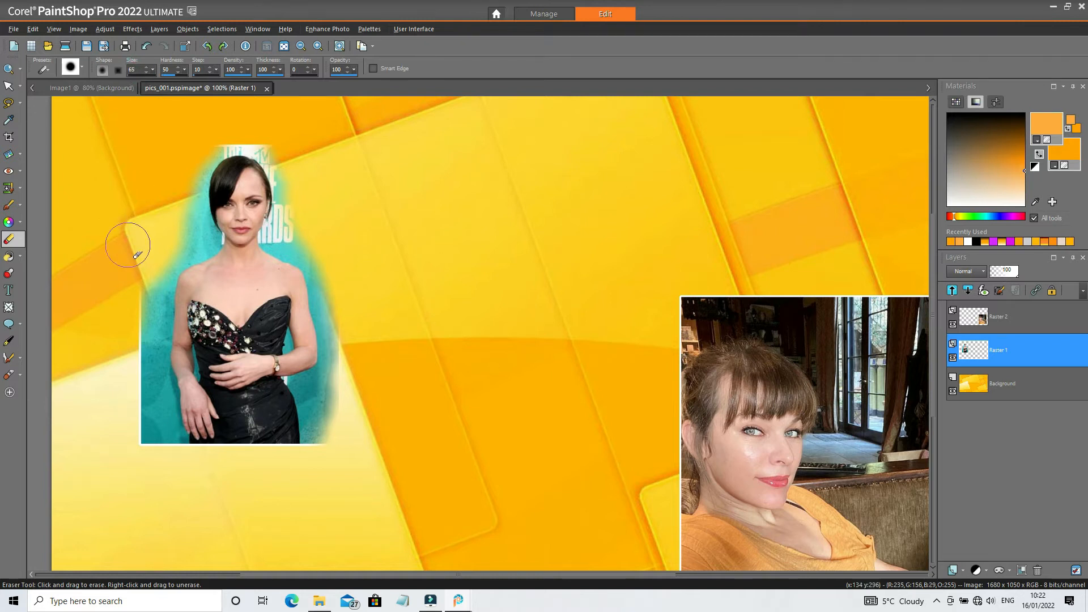
mouse_move(151, 316)
left_mouse_down()
mouse_move(142, 384)
mouse_move(159, 442)
left_mouse_up()
mouse_move(142, 406)
left_mouse_down()
mouse_move(145, 444)
mouse_move(146, 432)
left_mouse_up()
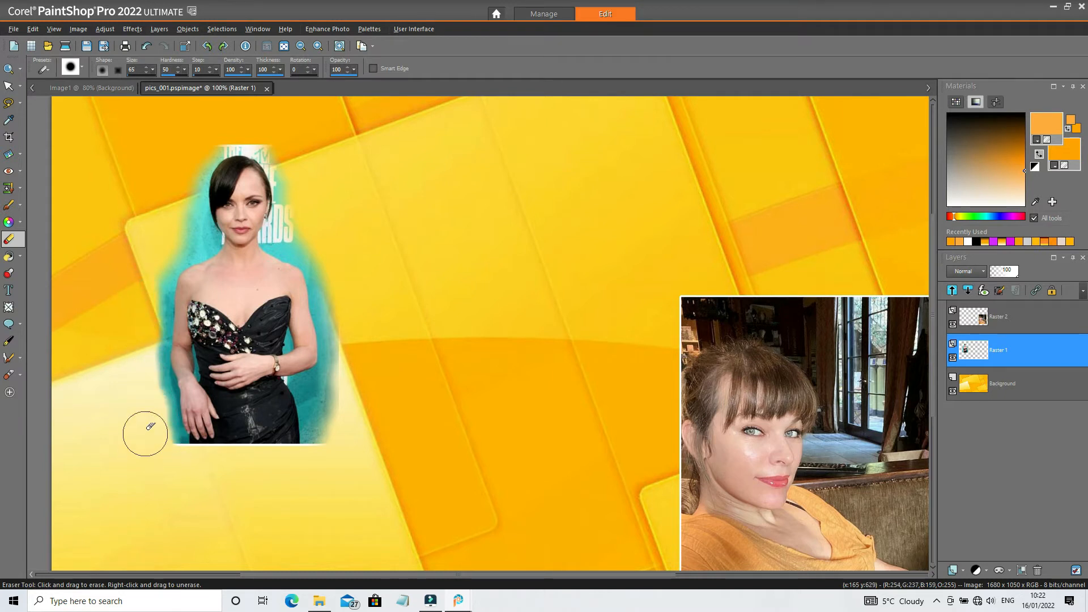
mouse_move(333, 453)
left_mouse_down()
mouse_move(344, 330)
mouse_move(337, 235)
mouse_move(309, 228)
mouse_move(306, 200)
mouse_move(301, 226)
left_mouse_up()
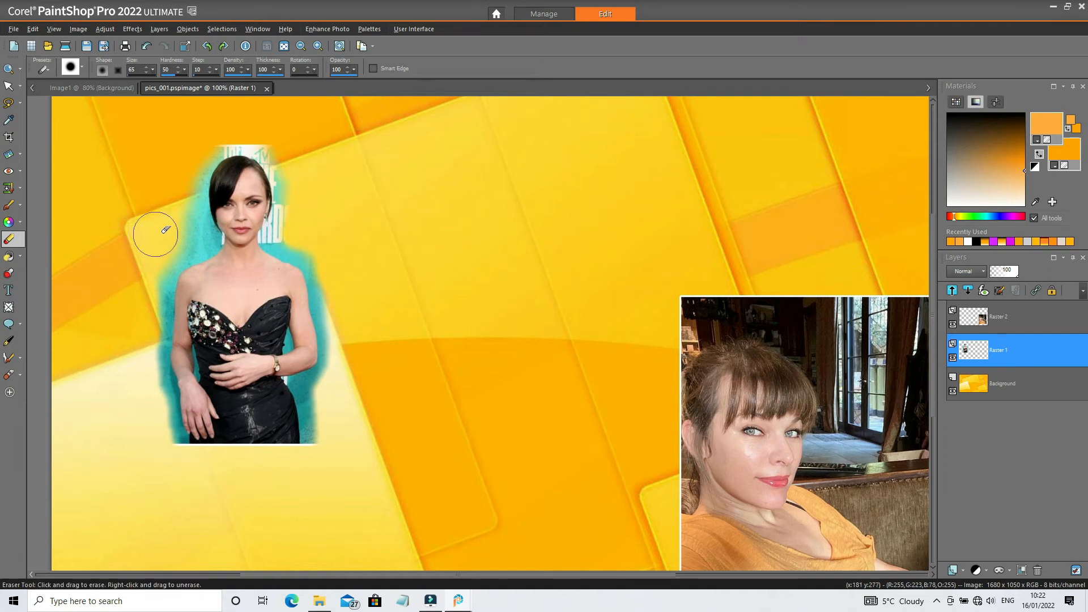
Save the layered image in the newpics folder as pics_005.pspimage in PSPIMAGE format.
left_click(13, 28)
left_click(49, 175)
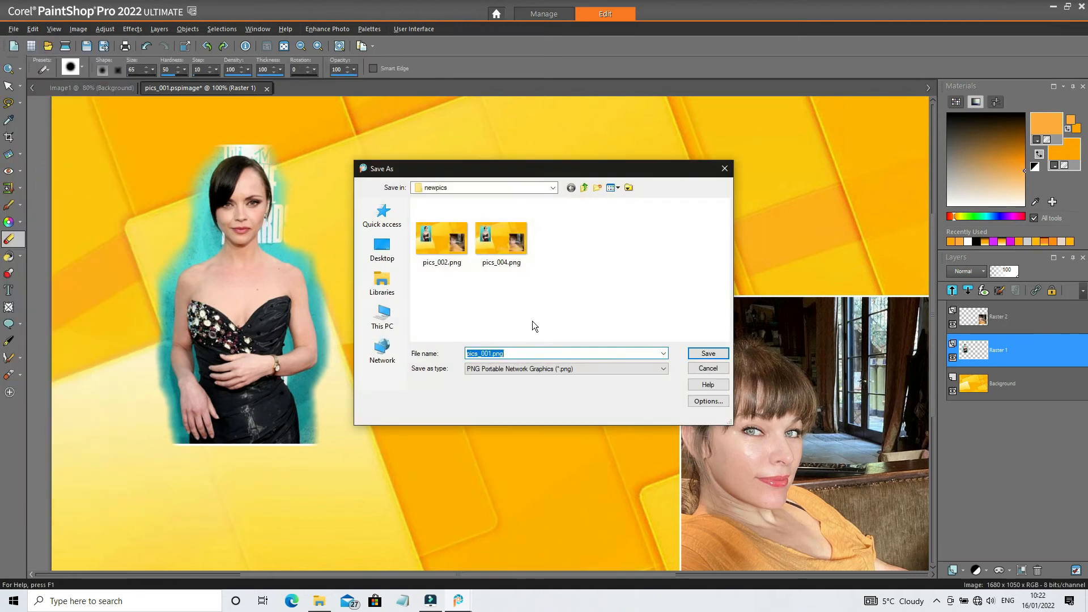
left_click(497, 250)
left_click(513, 353)
left_click(524, 353)
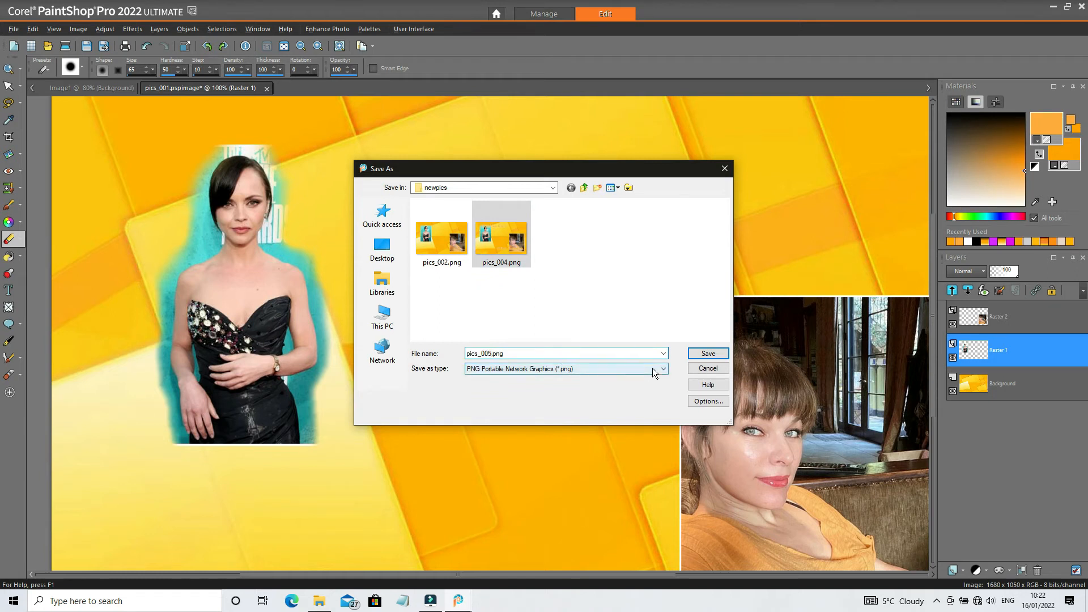
left_click(605, 370)
left_click_drag(678, 417, 682, 440)
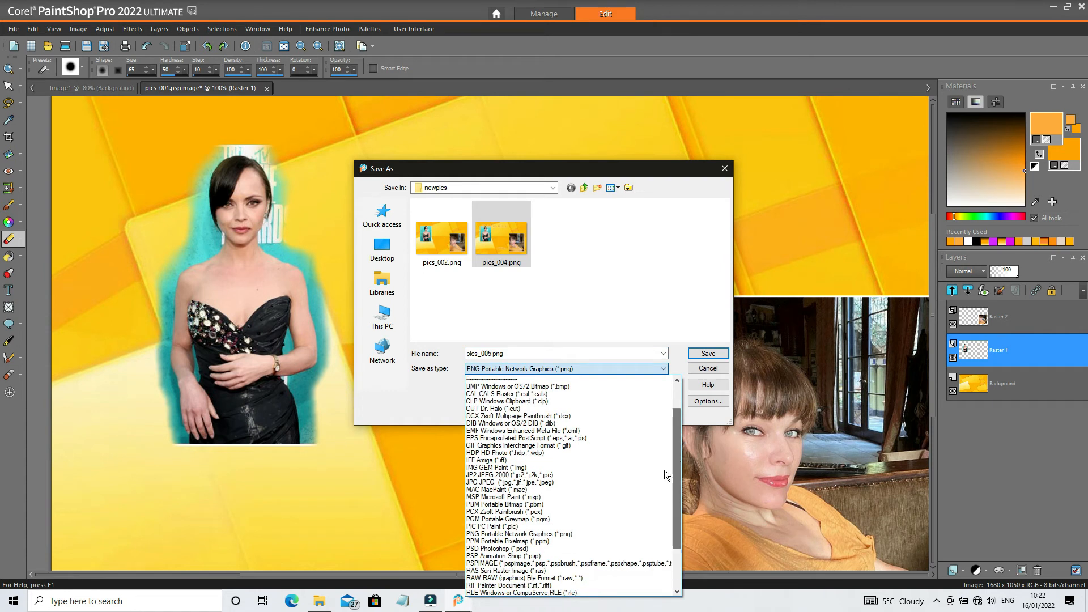
left_click(607, 563)
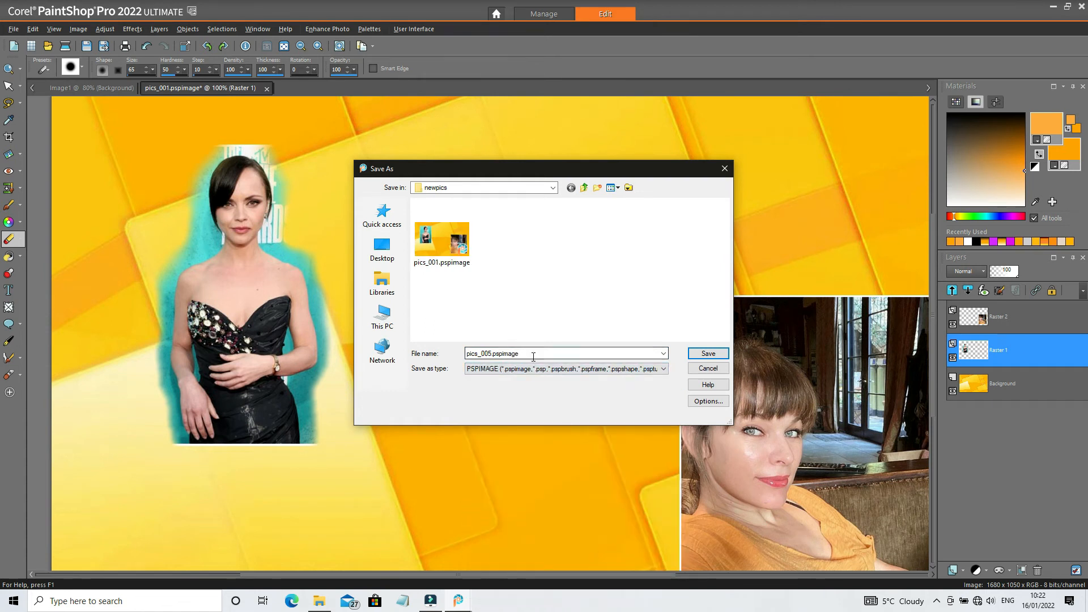
left_click(698, 354)
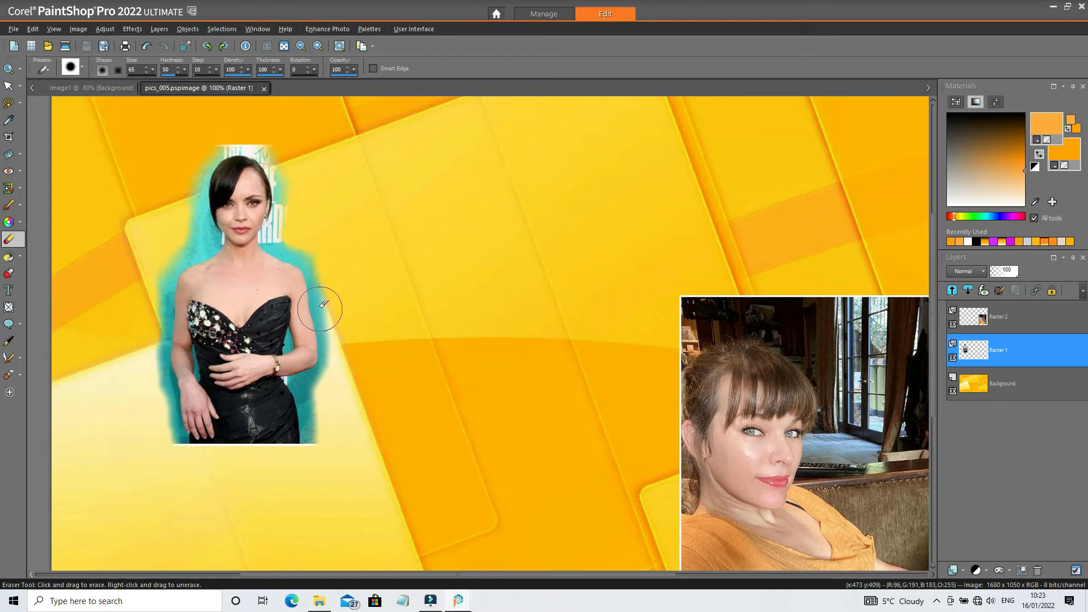
Outline the teal area beside the watch-side arm, shoulder and neck with a point-to-point Freehand Selection.
scroll(323, 305, "up", 2)
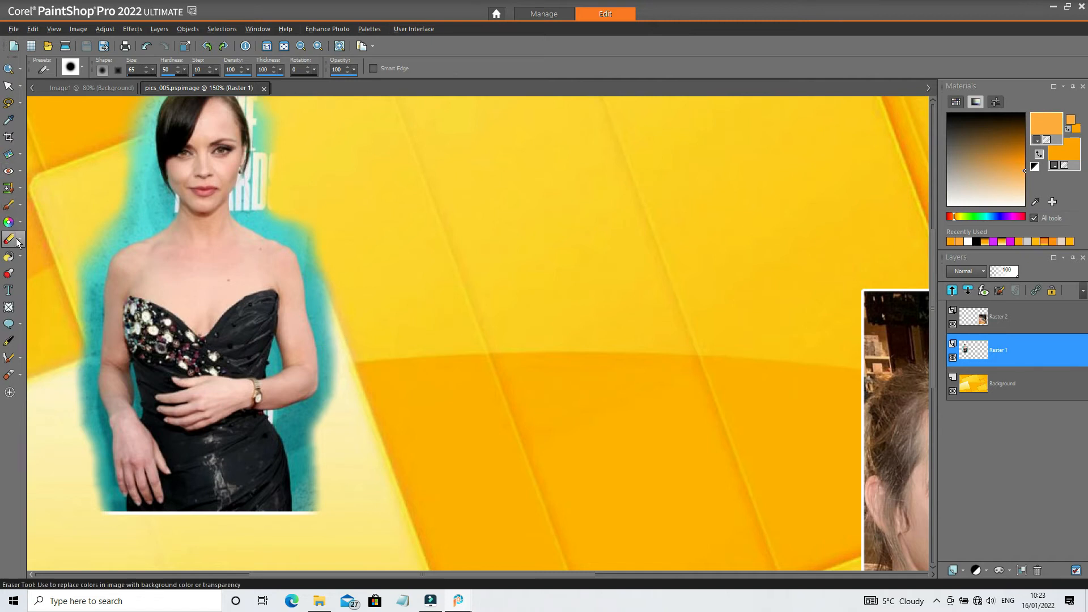
left_click(20, 104)
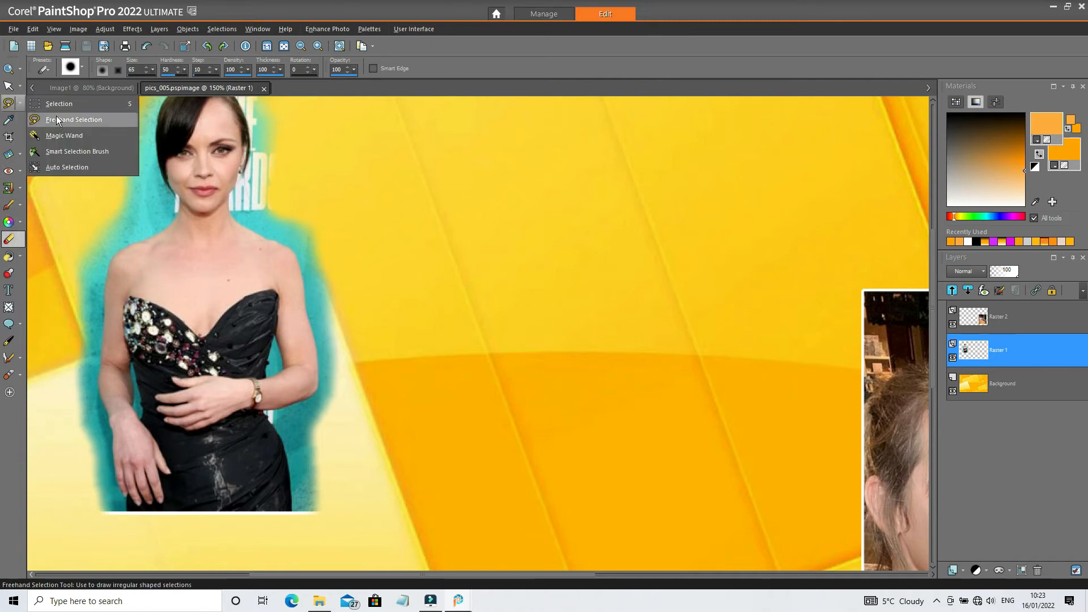
left_click(62, 120)
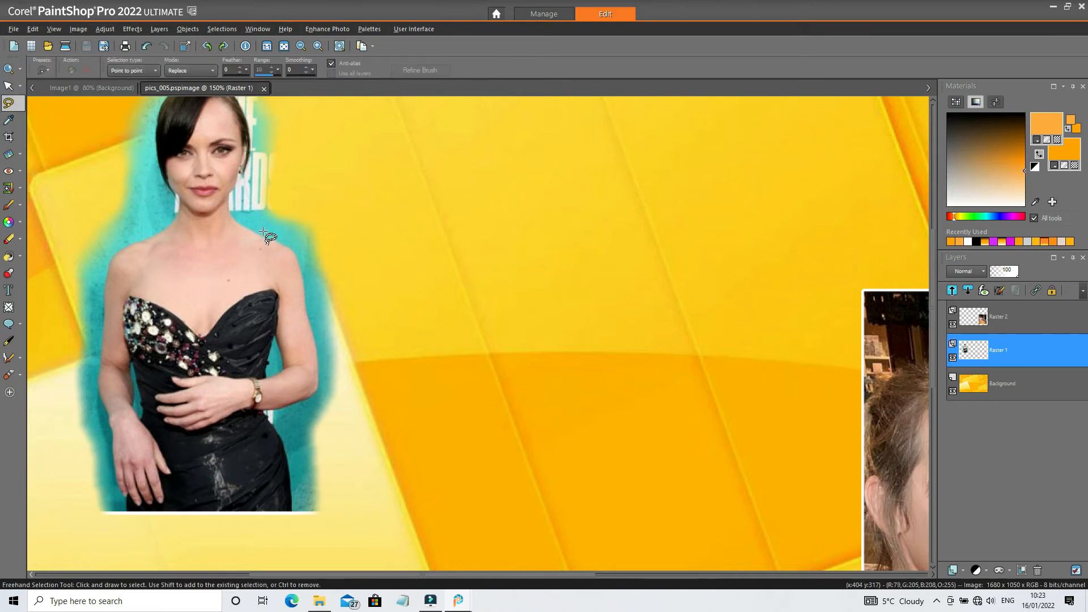
left_click(285, 241)
left_click(298, 267)
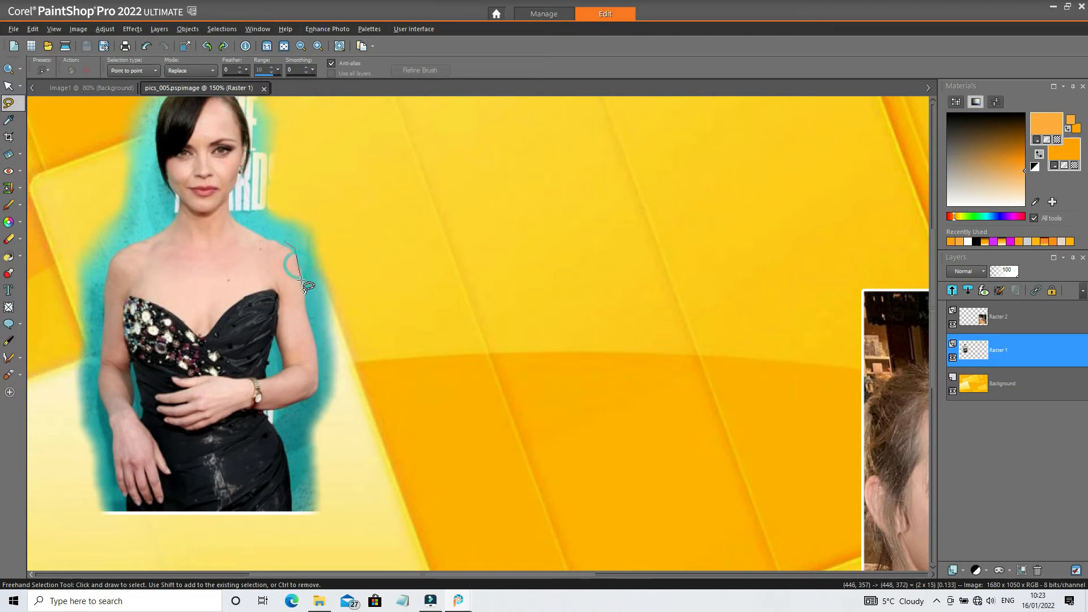
left_click(306, 310)
left_click(311, 327)
left_click(316, 352)
left_click(319, 393)
left_click(359, 400)
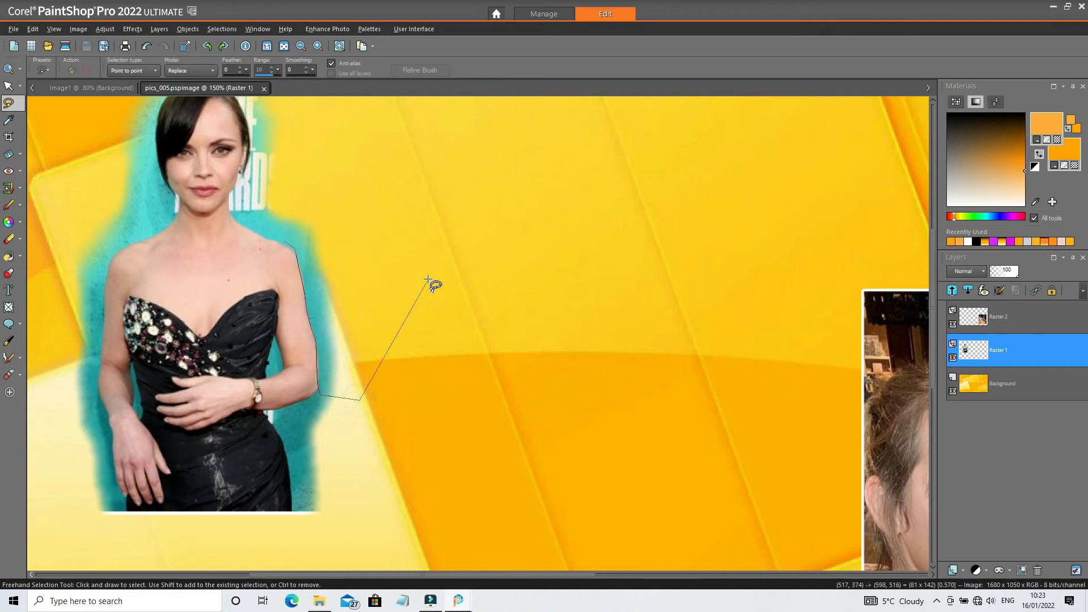
left_click(428, 279)
left_click(354, 152)
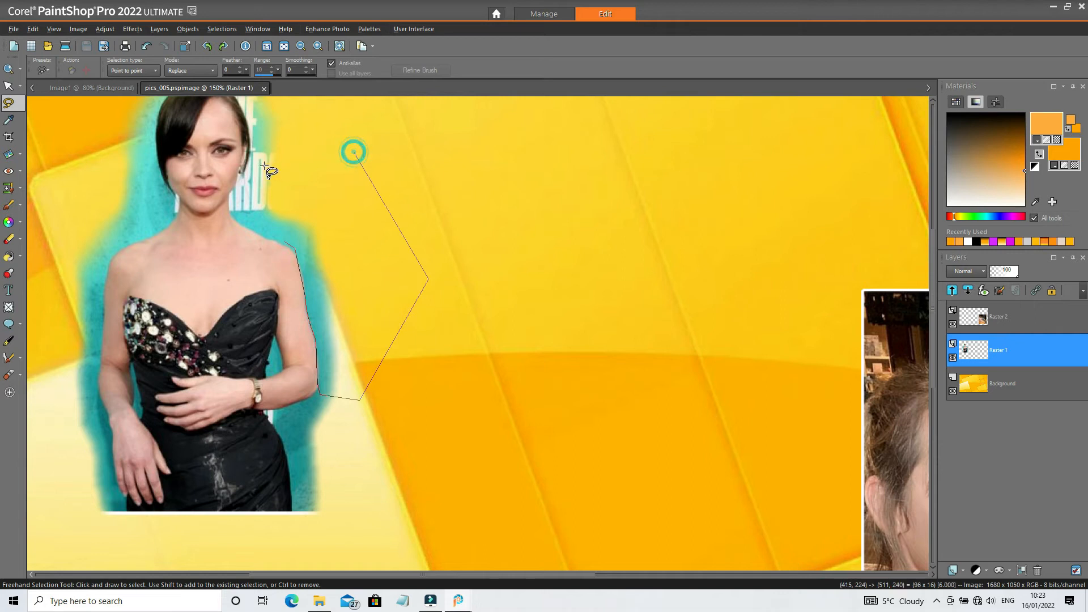
left_click(233, 187)
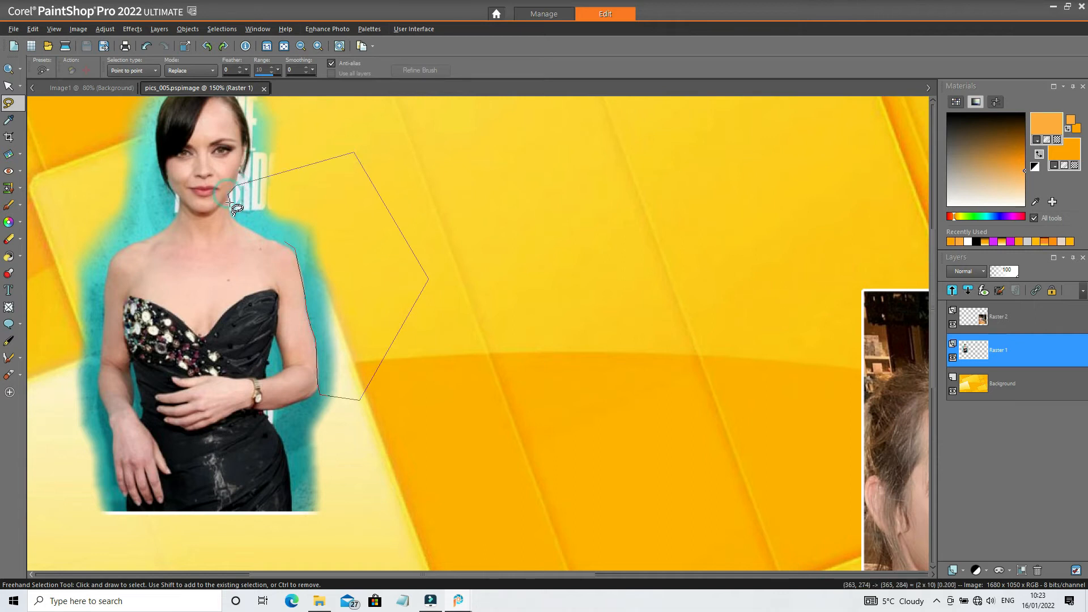
double_click(233, 217)
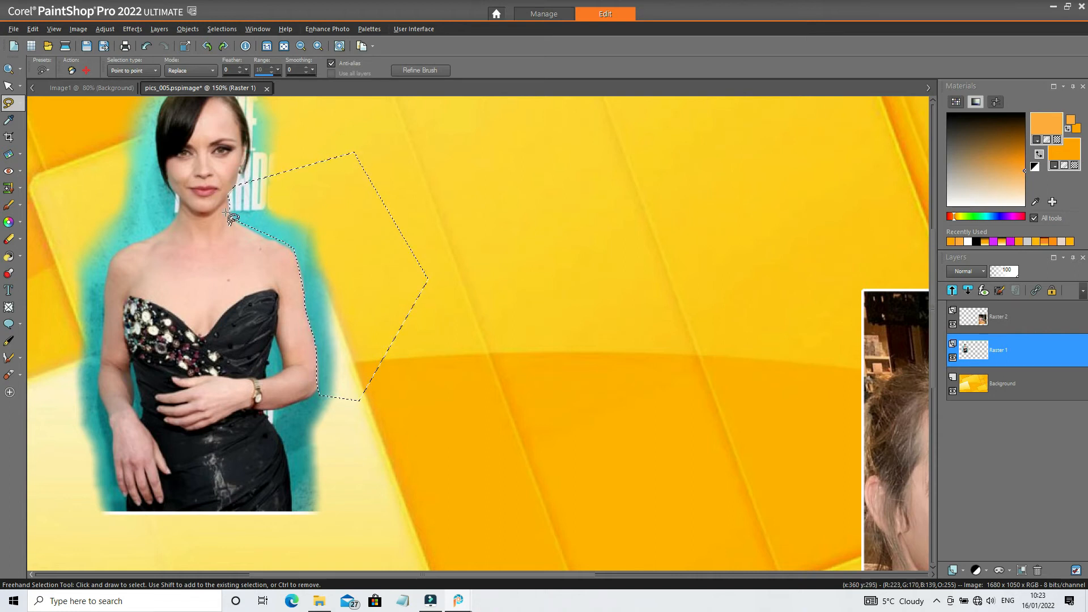
Erase the teal backdrop inside the selection beside the watch-side arm and clear the selection.
left_click(20, 243)
left_click(47, 240)
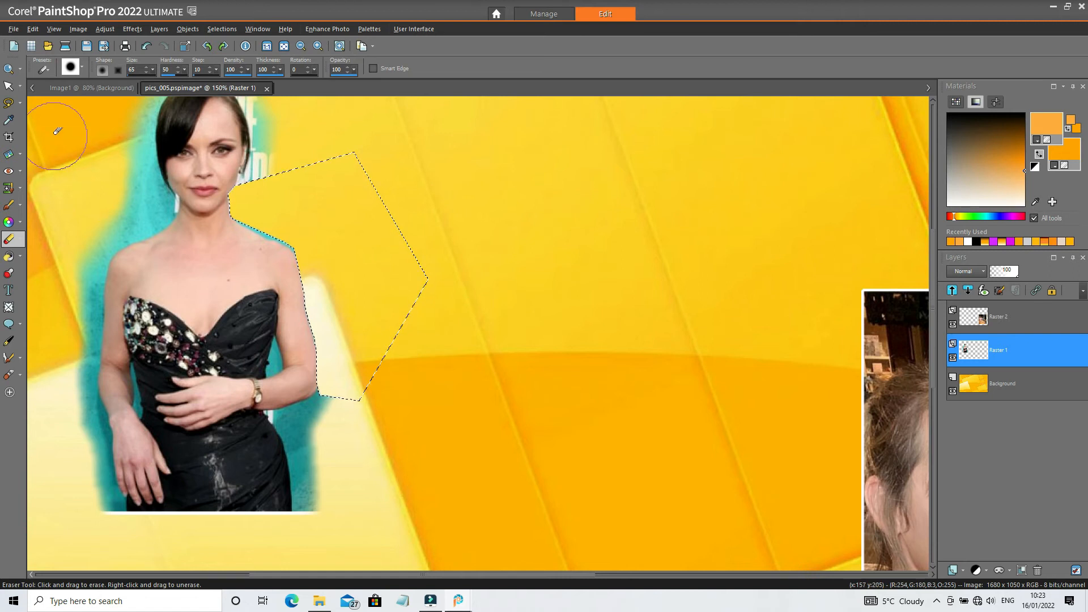
left_click(20, 105)
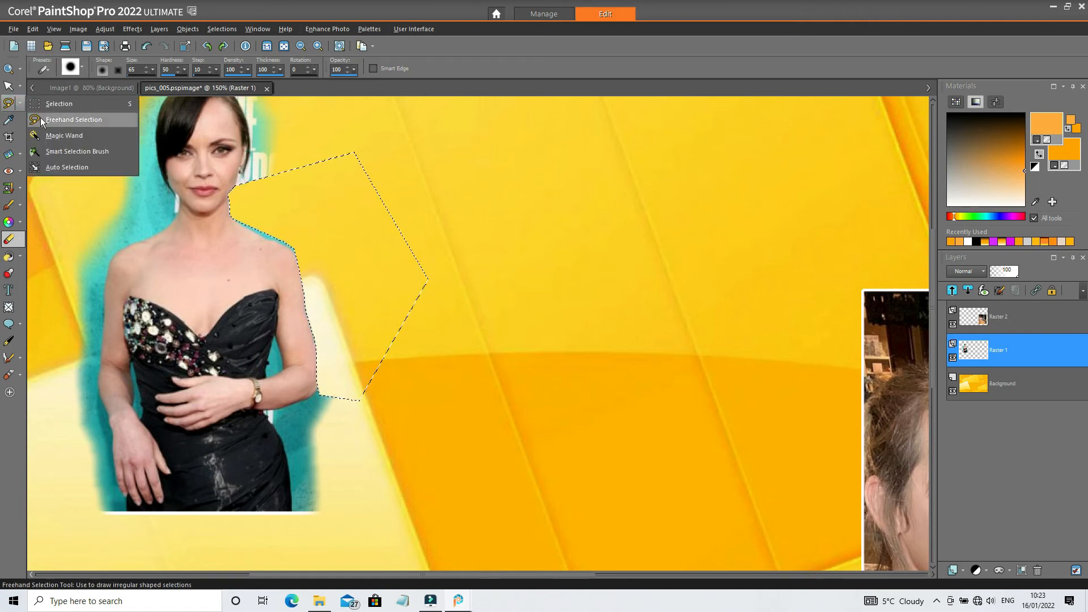
left_click(40, 117)
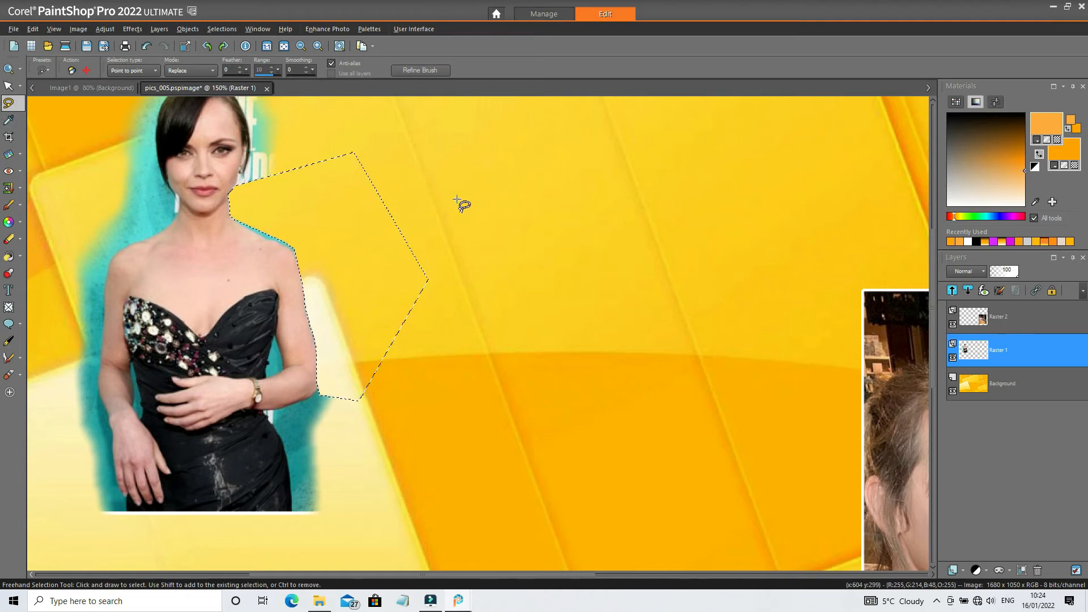
key("ctrl+d")
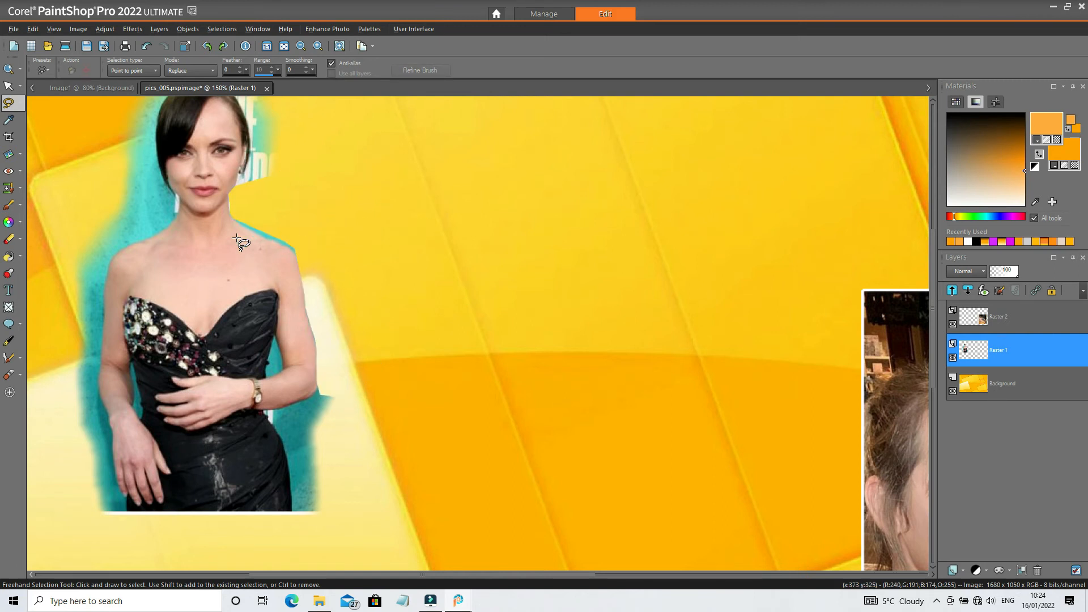
Outline the remaining teal sliver along the watch-side shoulder with a point-to-point Freehand Selection.
scroll(237, 238, "up", 2)
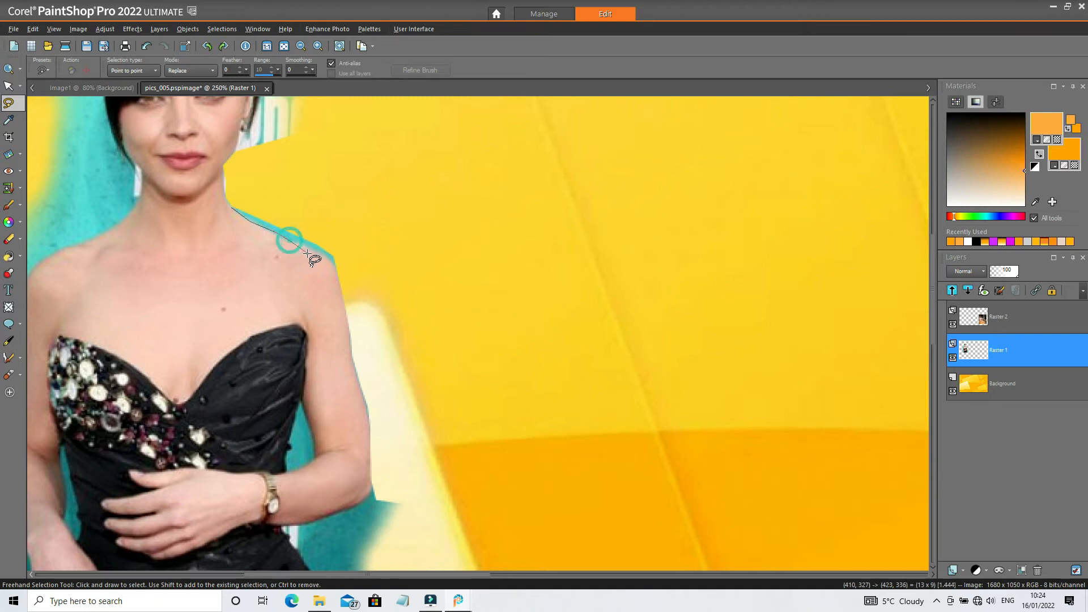
left_click(334, 261)
left_click(340, 277)
left_click(406, 244)
left_click(368, 203)
double_click(273, 172)
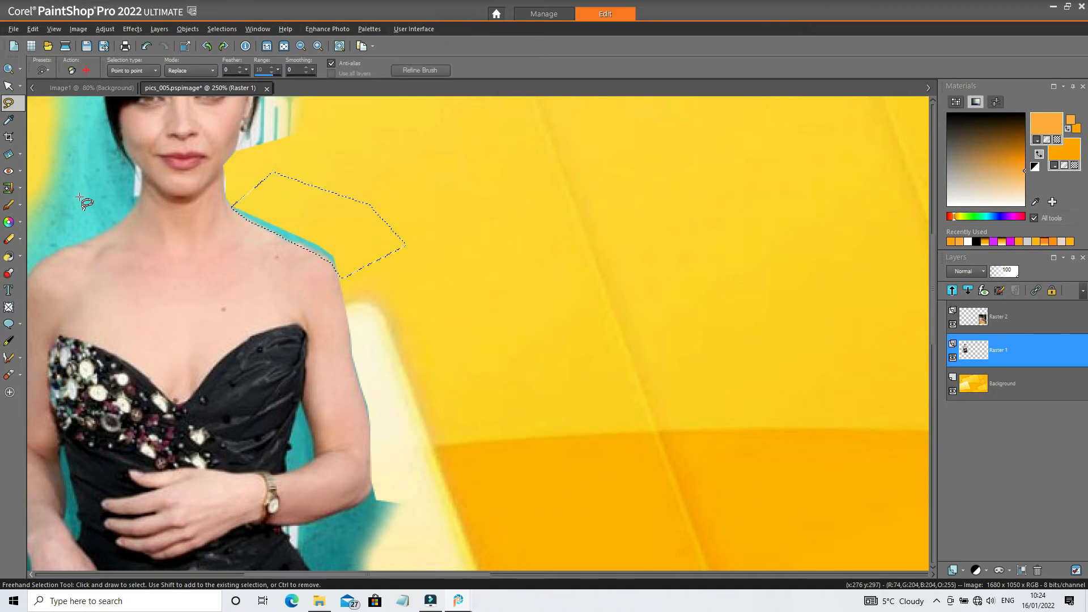
Erase the teal sliver inside the shoulder selection and clear the selection.
left_click(20, 239)
left_click(55, 238)
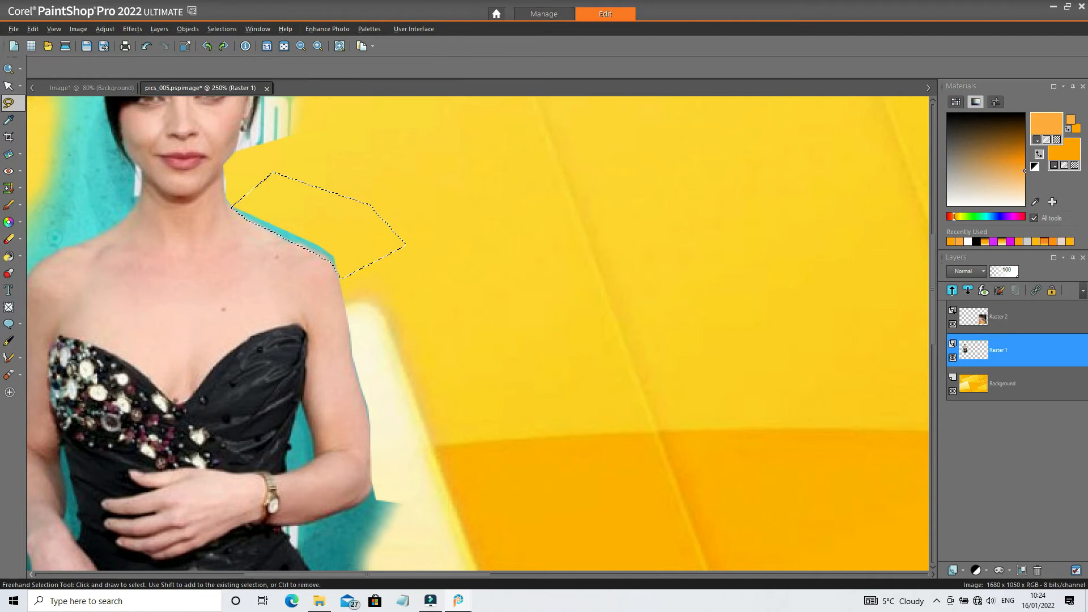
mouse_move(257, 211)
left_mouse_down()
mouse_move(310, 246)
mouse_move(298, 231)
left_mouse_up()
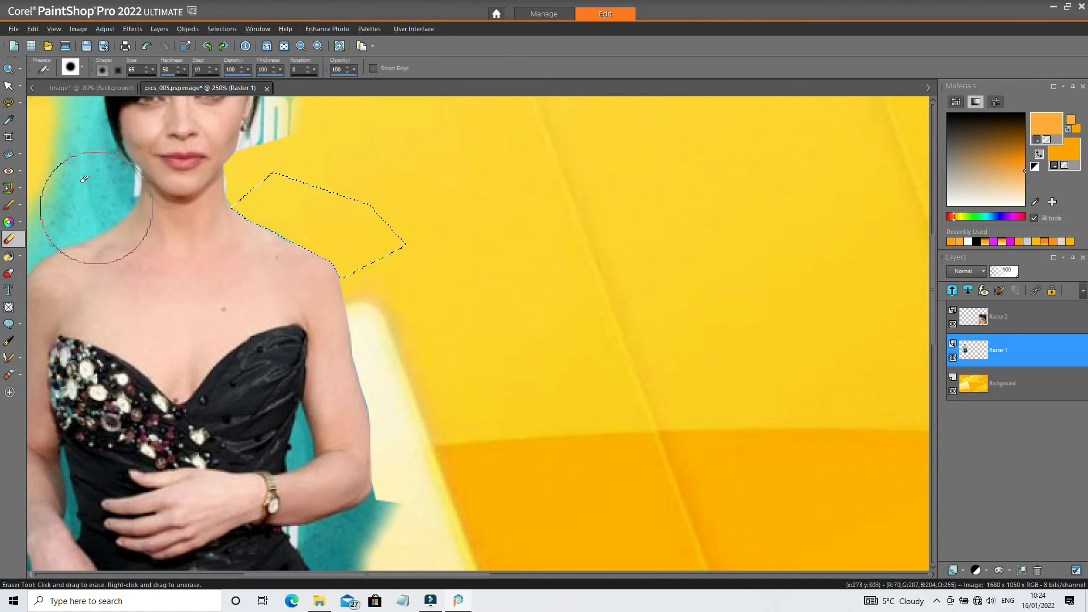
left_click(8, 103)
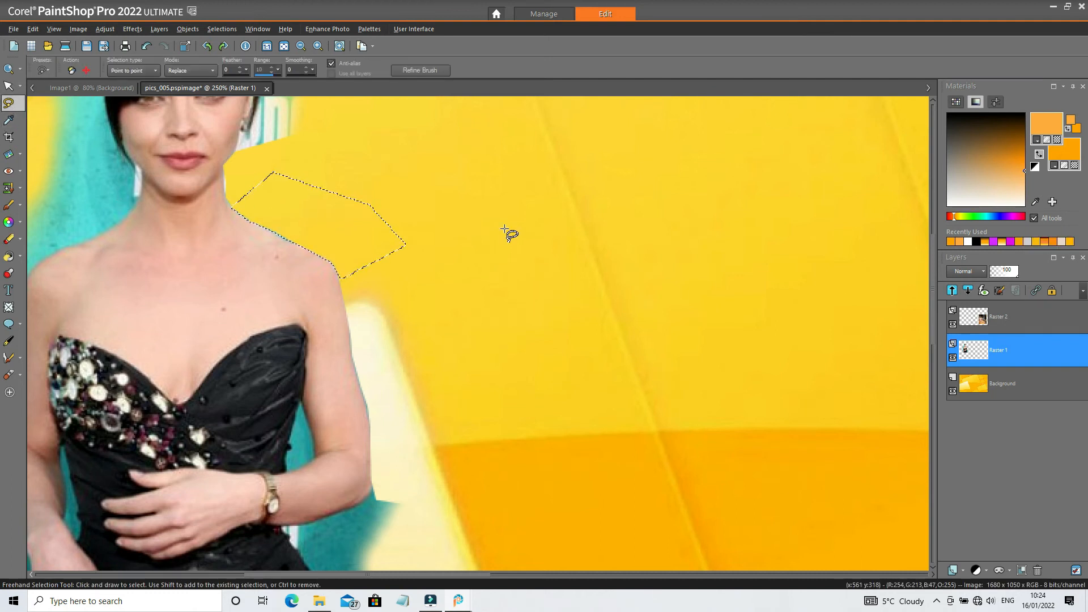
key("ctrl+d")
scroll(504, 232, "down", 1)
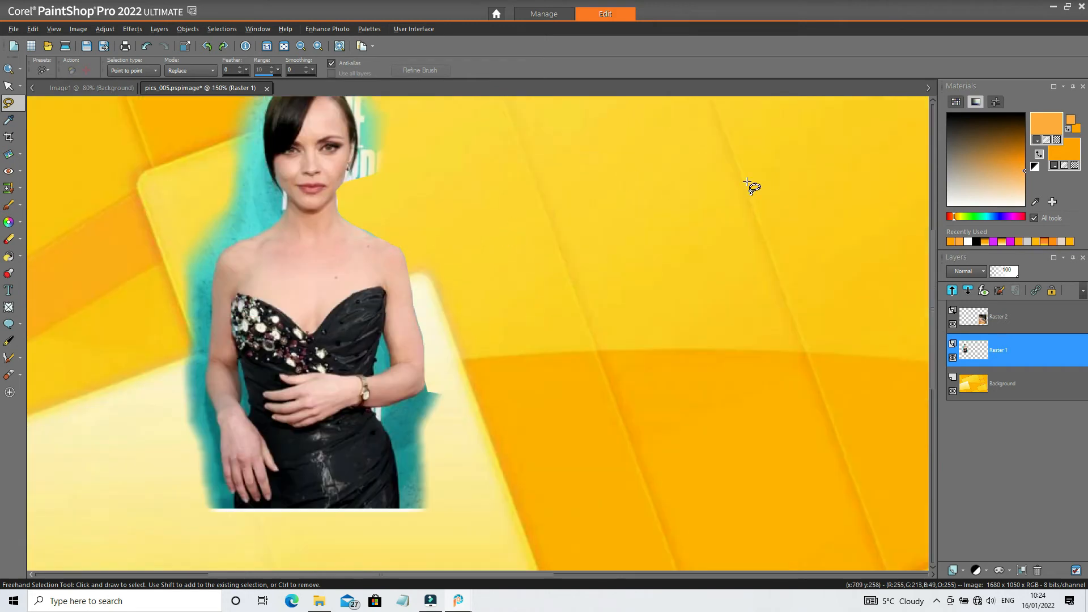
Save the erased edits to the existing pics_005.pspimage file.
scroll(446, 282, "down", 1)
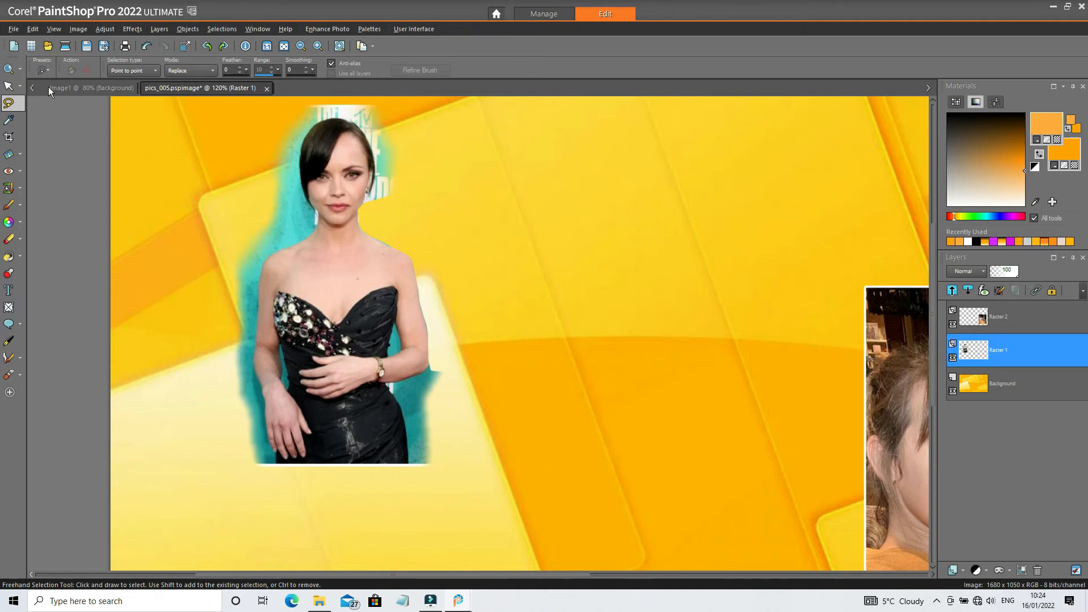
left_click(13, 29)
left_click(60, 157)
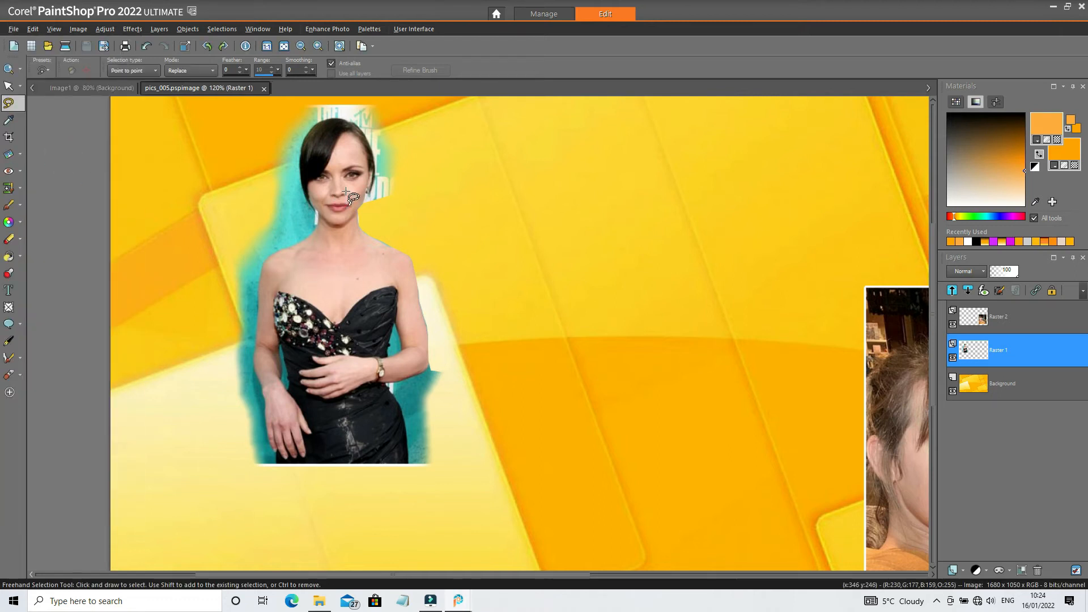
Outline the backdrop above the dark-haired woman's head and down the earring side with a point-to-point Freehand Selection.
scroll(329, 136, "up", 2)
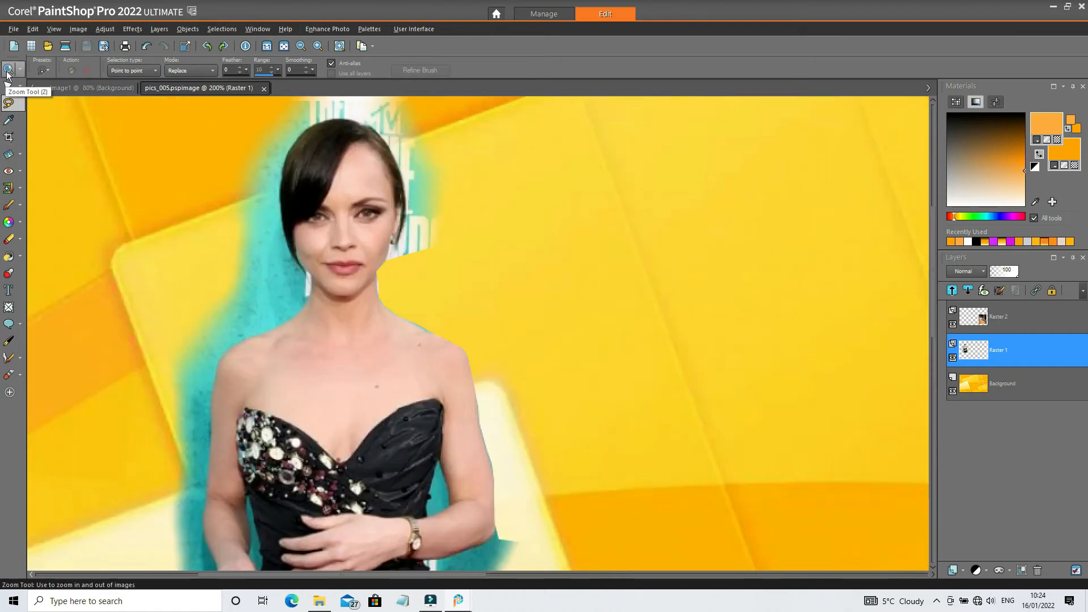
left_click_drag(933, 263, 933, 226)
scroll(361, 283, "up", 1)
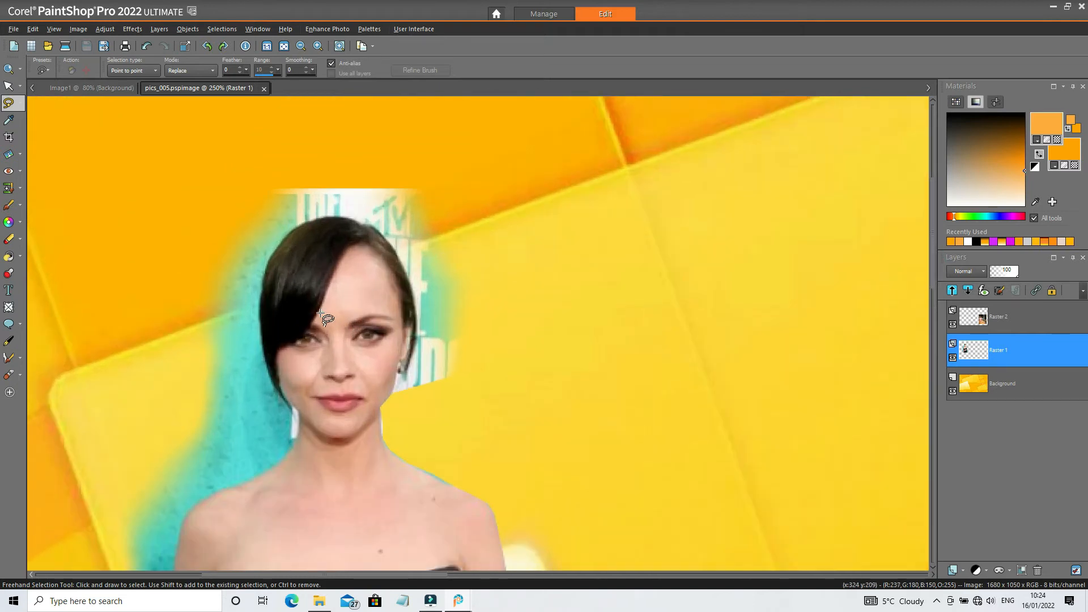
left_click(235, 253)
left_click(266, 261)
left_click(295, 230)
left_click(310, 220)
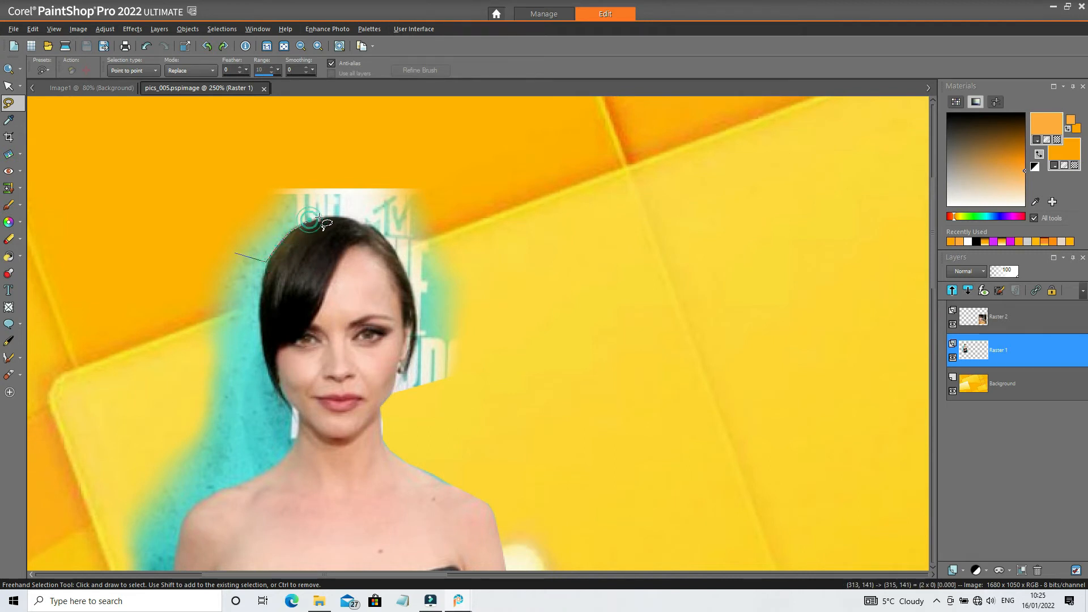
left_click(334, 215)
left_click(347, 217)
left_click(362, 222)
left_click(372, 225)
left_click(384, 235)
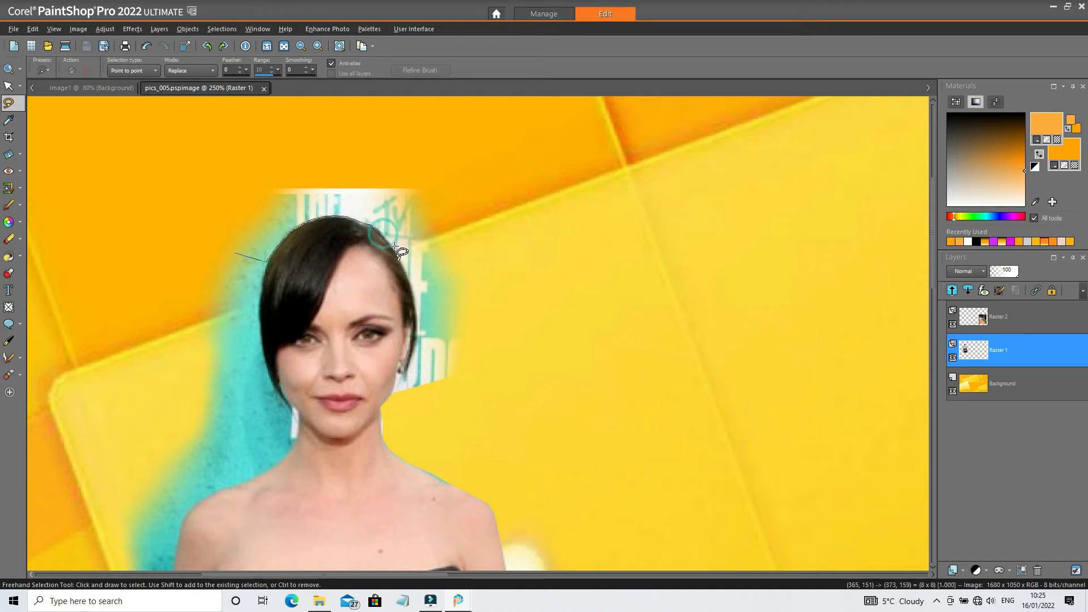
left_click(394, 249)
left_click(402, 265)
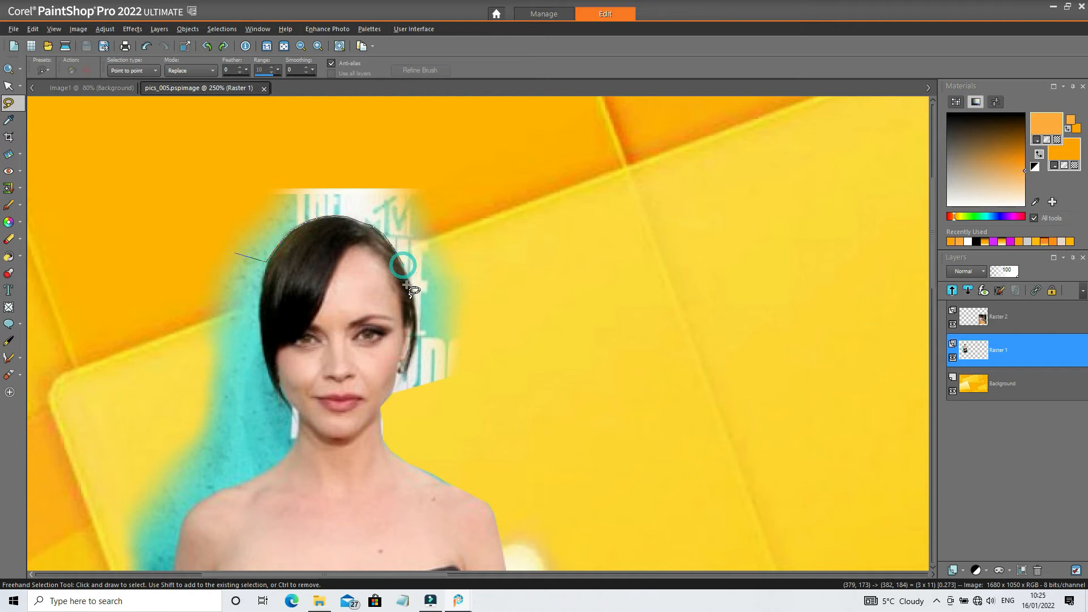
left_click(410, 287)
left_click(416, 306)
left_click(416, 333)
left_click(412, 353)
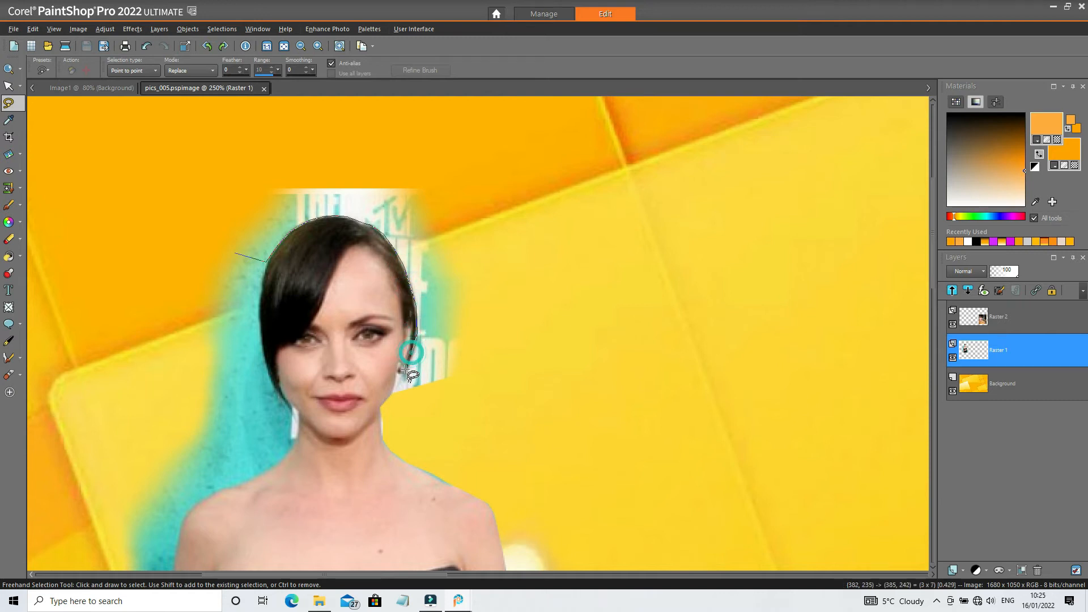
left_click(391, 391)
left_click(432, 405)
left_click(563, 367)
left_click(519, 217)
left_click(413, 147)
left_click(257, 160)
double_click(185, 233)
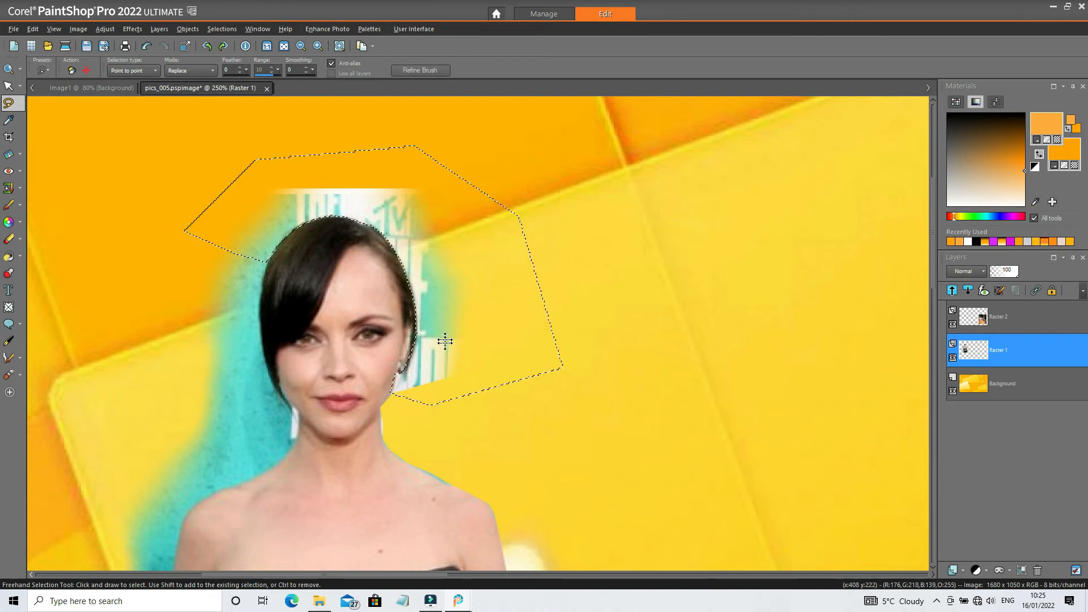
Erase the teal and white backdrop inside the selection around the head and clear the selection.
left_click(23, 241)
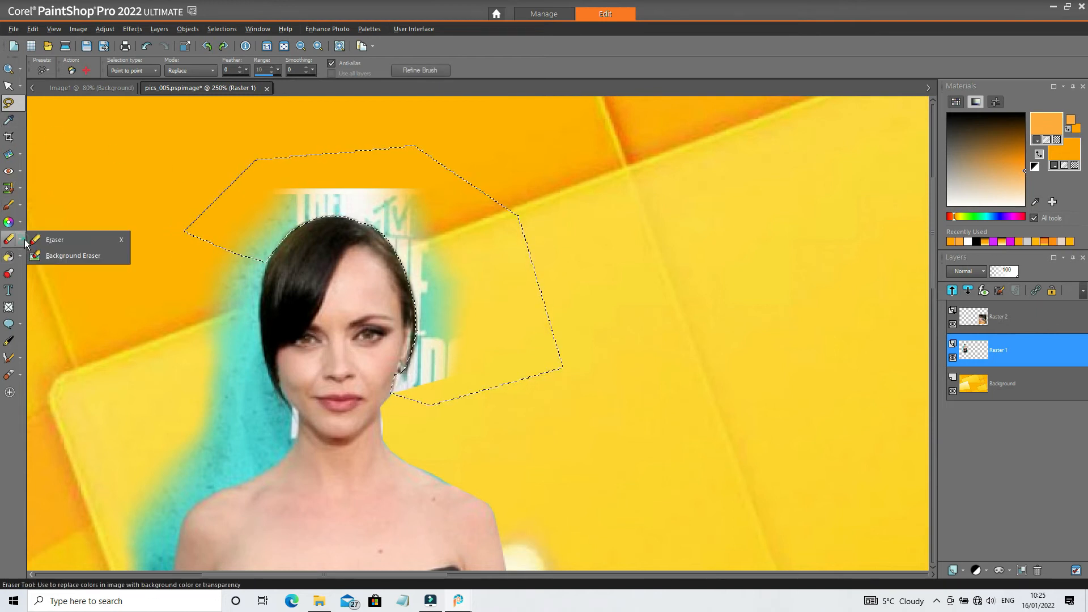
left_click(74, 238)
key("ctrl+d")
mouse_move(291, 223)
left_mouse_down()
mouse_move(258, 230)
mouse_move(263, 246)
mouse_move(304, 199)
mouse_move(414, 206)
mouse_move(397, 254)
mouse_move(434, 322)
mouse_move(408, 384)
mouse_move(428, 356)
mouse_move(393, 408)
mouse_move(400, 248)
mouse_move(272, 238)
left_mouse_up()
left_click(9, 104)
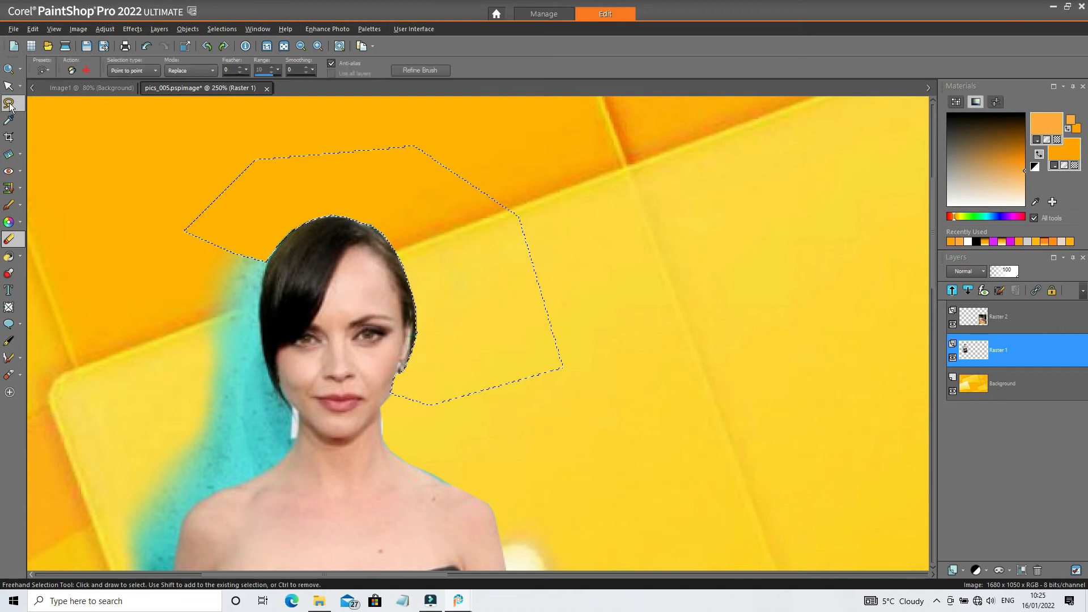
left_click(536, 187)
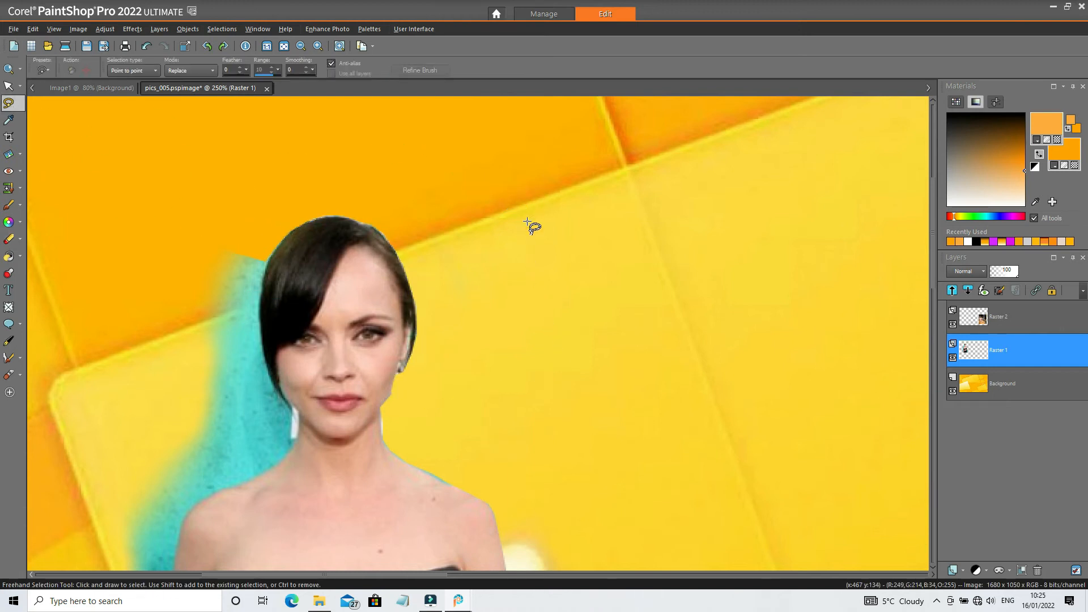
Save the cleaned-up head area to the existing pics_005.pspimage file.
scroll(529, 233, "down", 3)
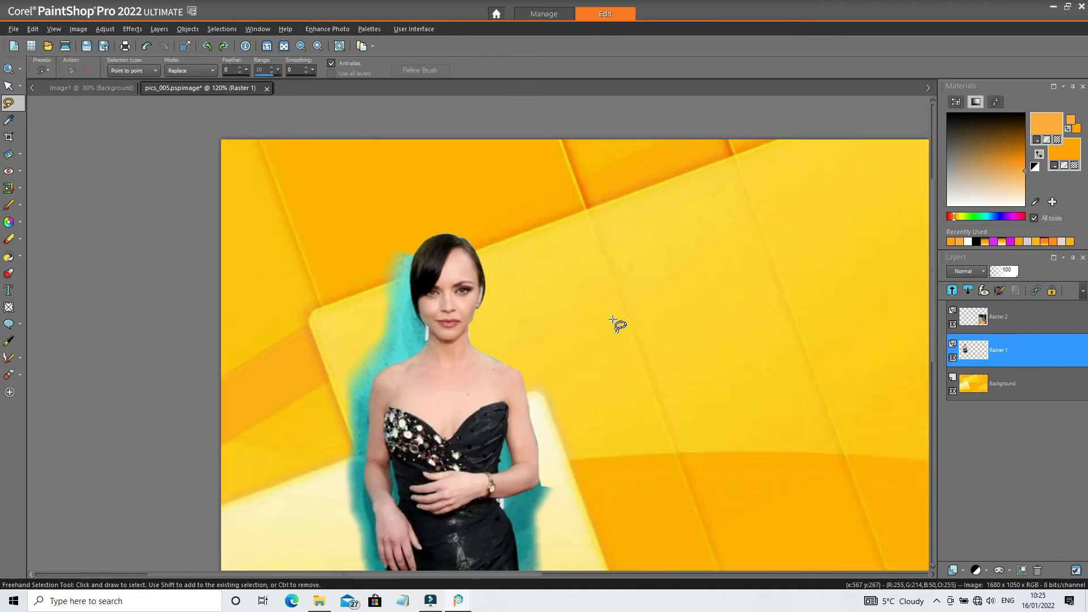
left_click(9, 68)
scroll(508, 337, "down", 1)
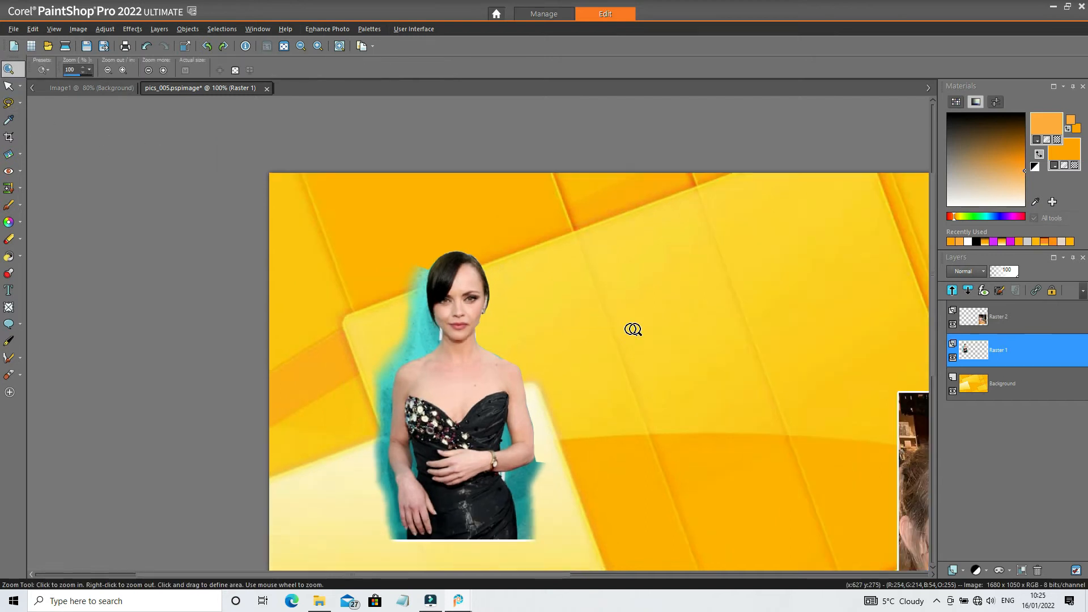
scroll(633, 329, "up", 1)
scroll(566, 340, "down", 1)
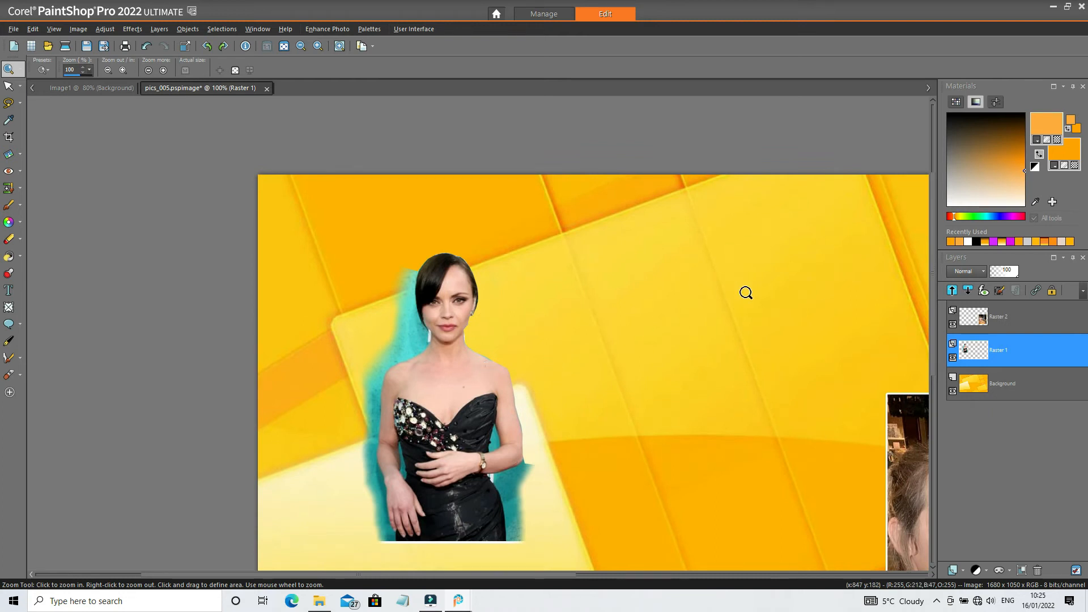
scroll(383, 233, "down", 1)
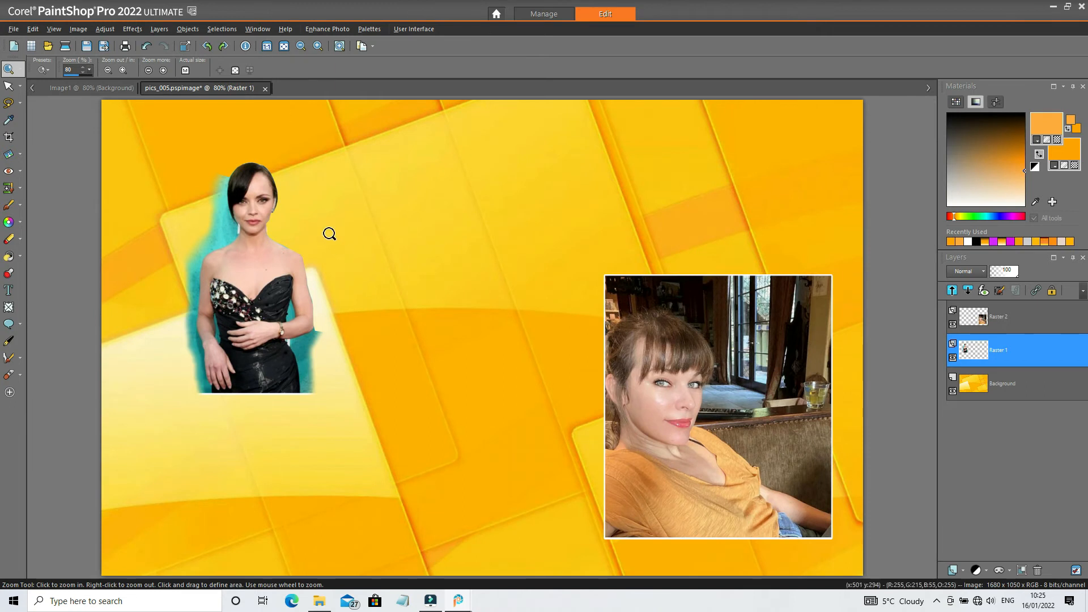
scroll(311, 236, "up", 1)
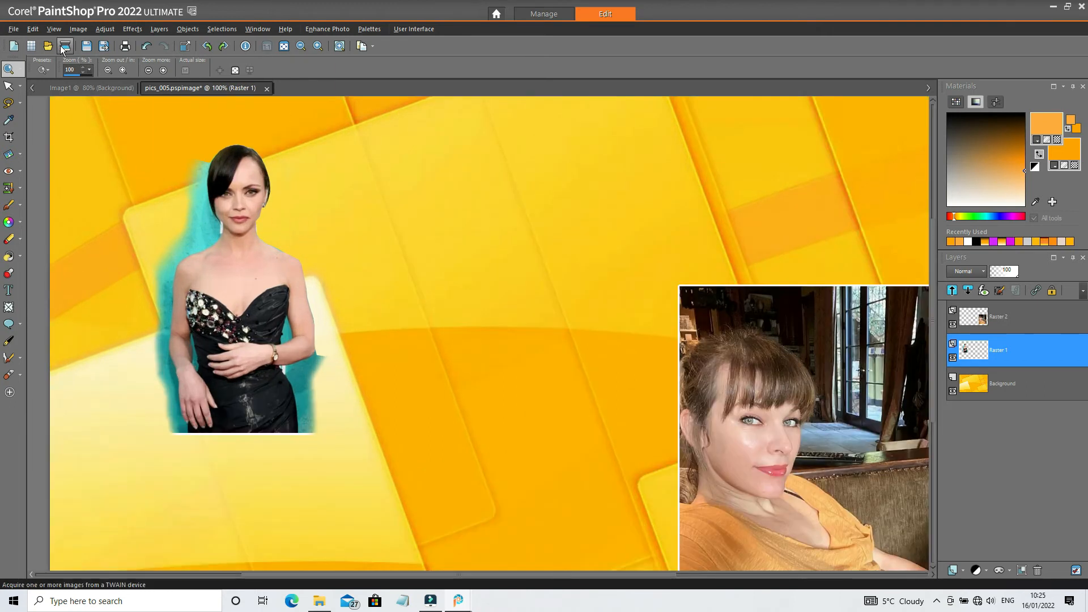
left_click(13, 29)
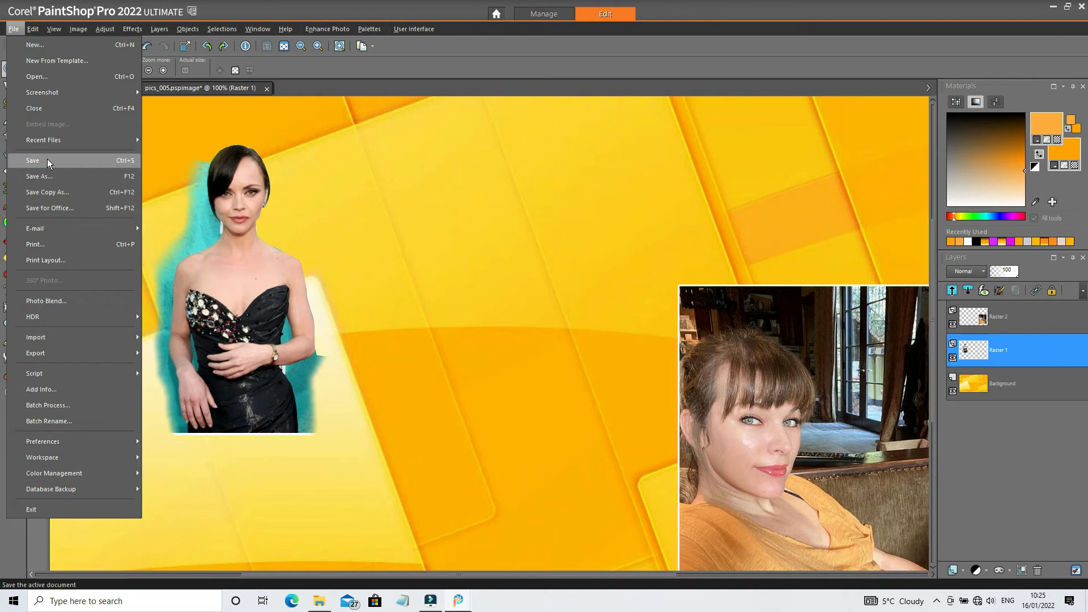
left_click(48, 161)
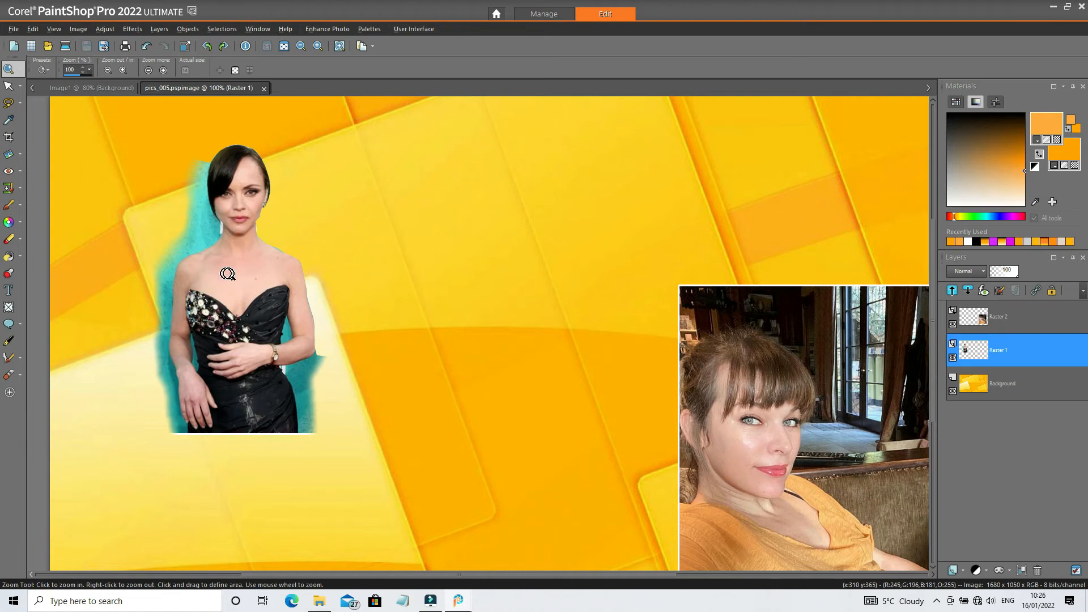
Move the black-dress portrait on Raster 1 across the wallpaper and back to about X 240, Y 125 using the Pick tool.
key("k")
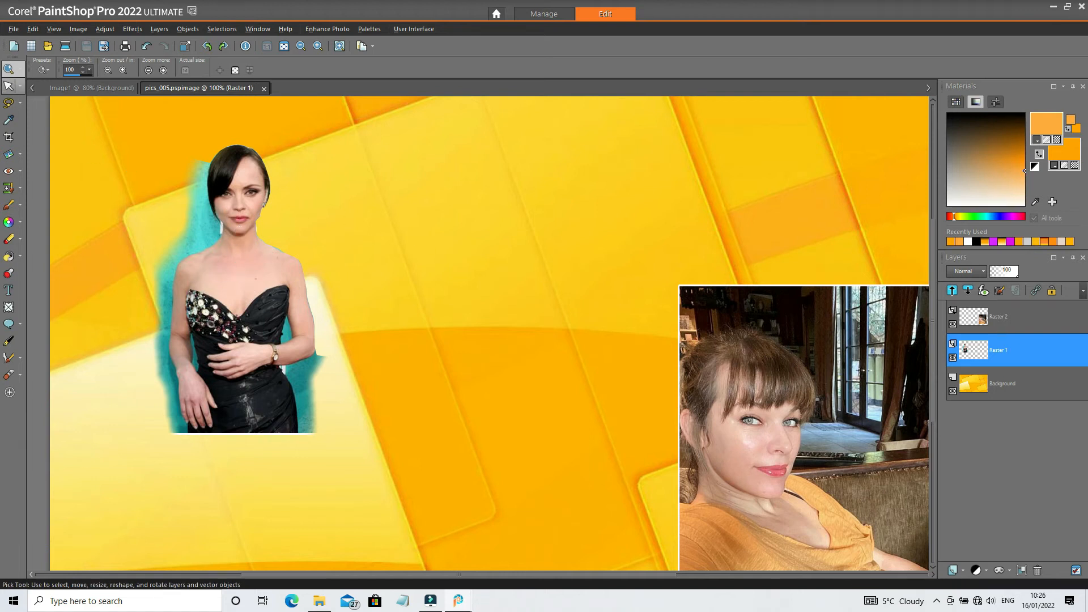
left_click(8, 88)
left_click_drag(235, 251, 442, 281)
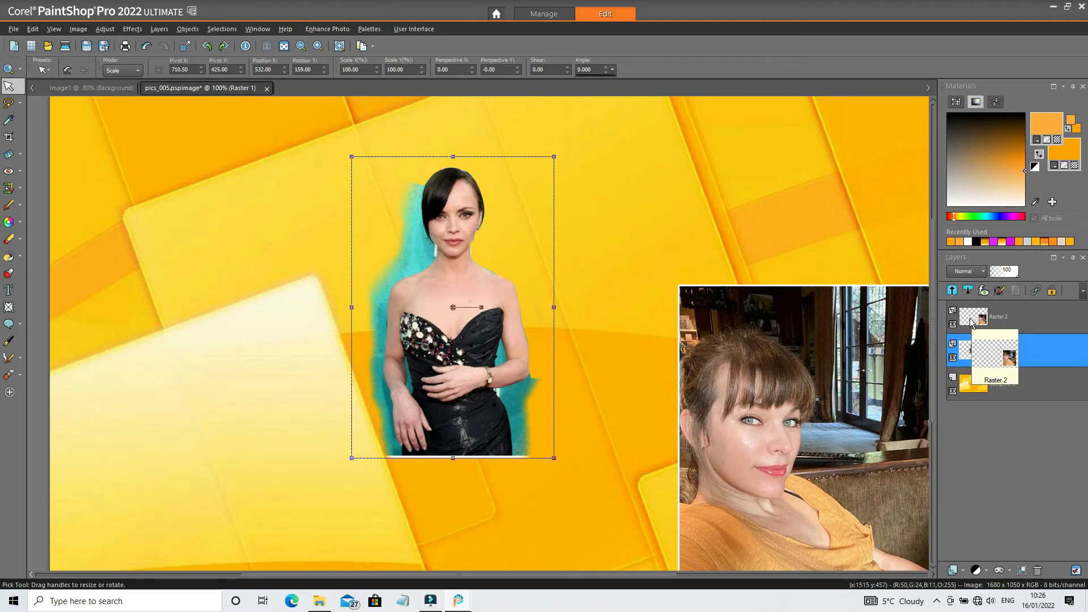
left_click_drag(463, 280, 275, 260)
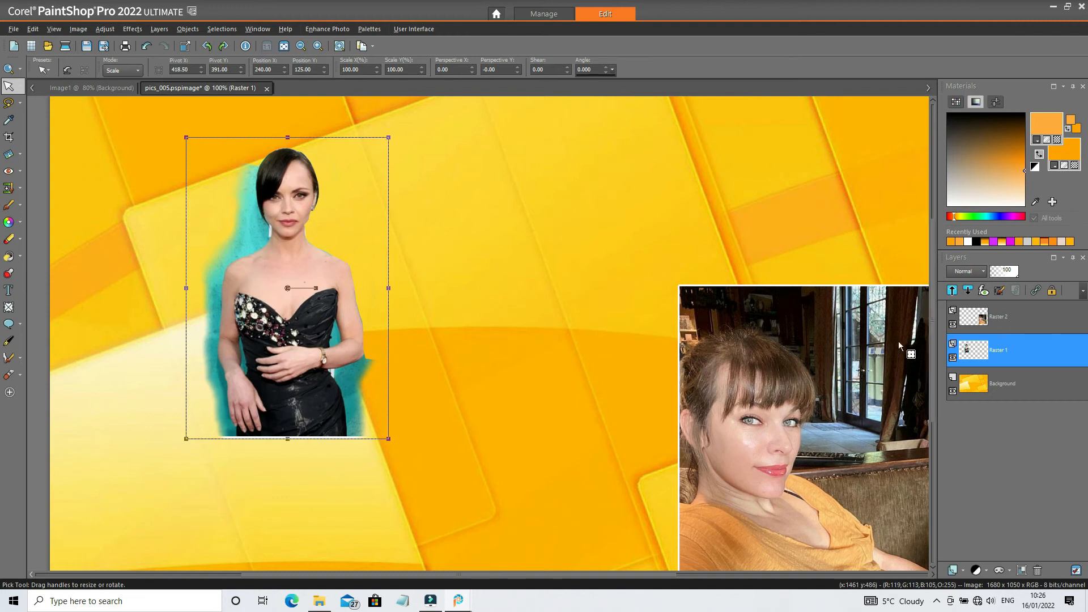
Select the Raster 2 layer and move its portrait to the upper part of the wallpaper, at about X 872, Y 168.
mouse_move(974, 323)
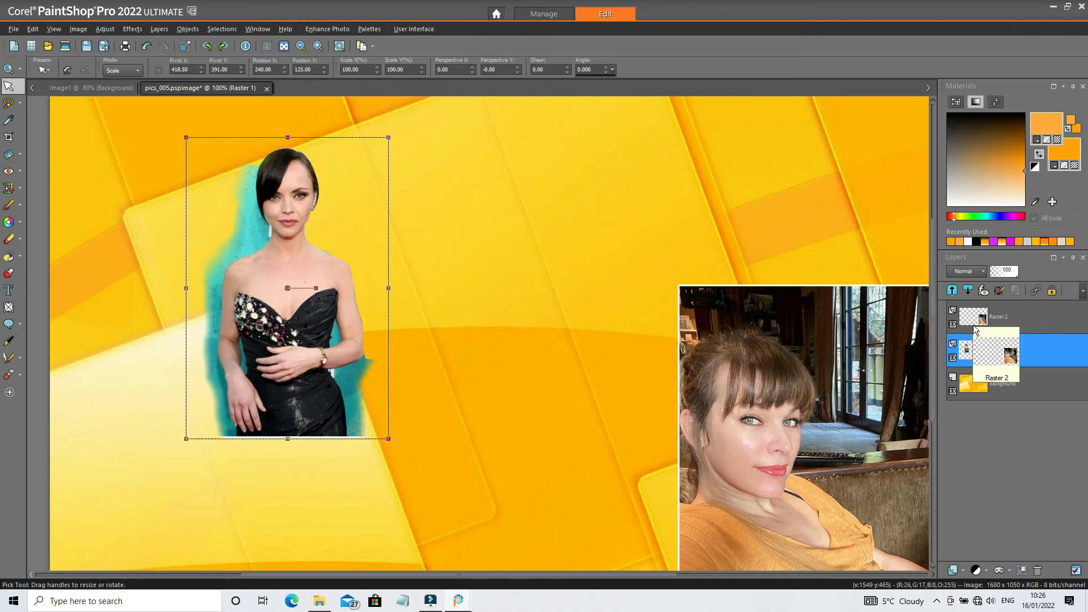
left_click(973, 321)
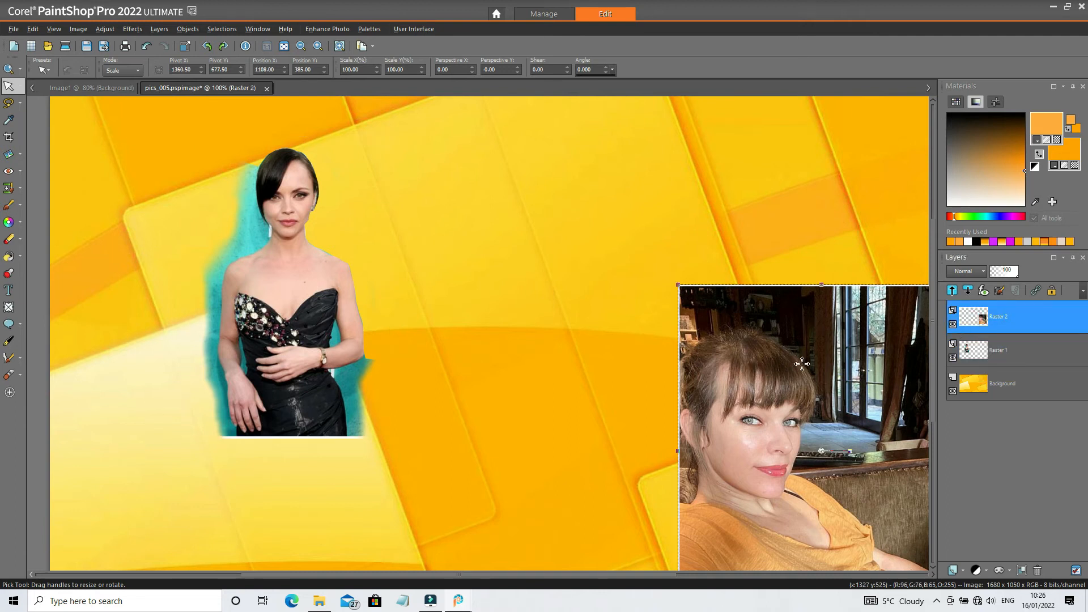
left_click_drag(801, 363, 479, 353)
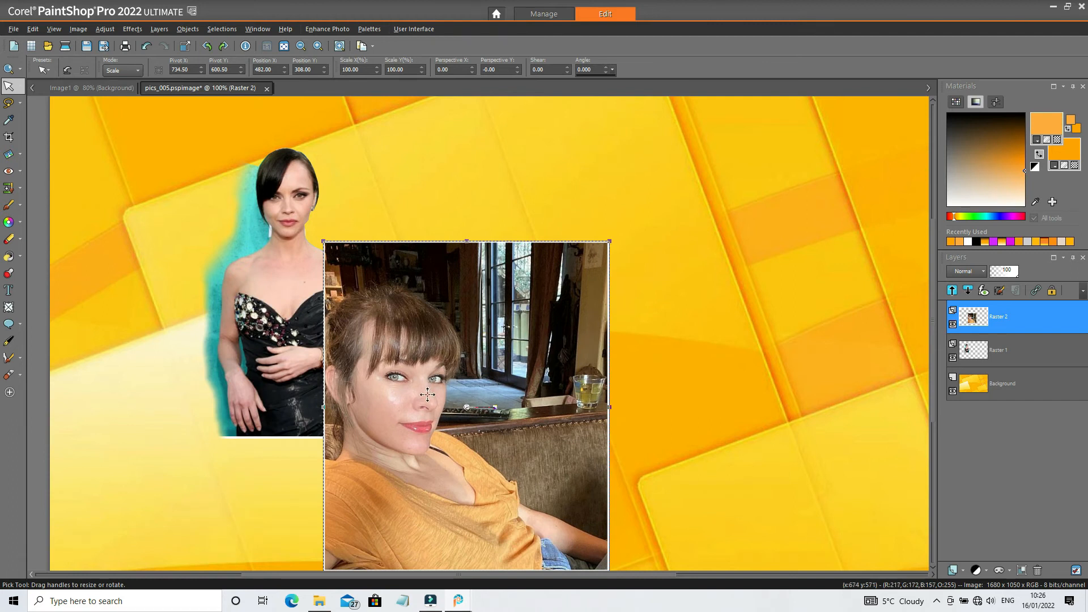
left_click_drag(430, 396, 619, 360)
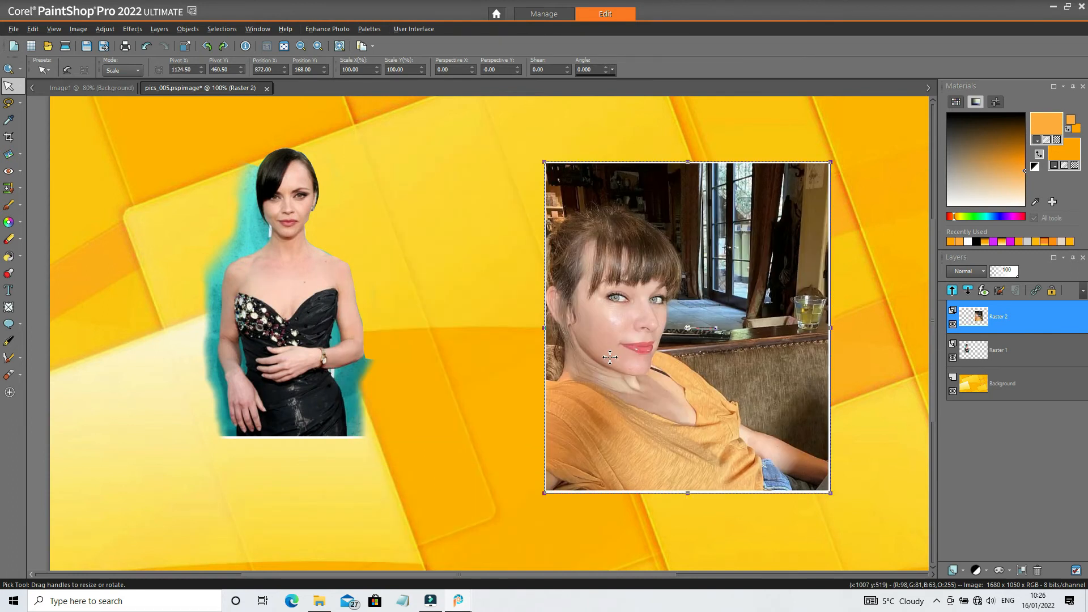
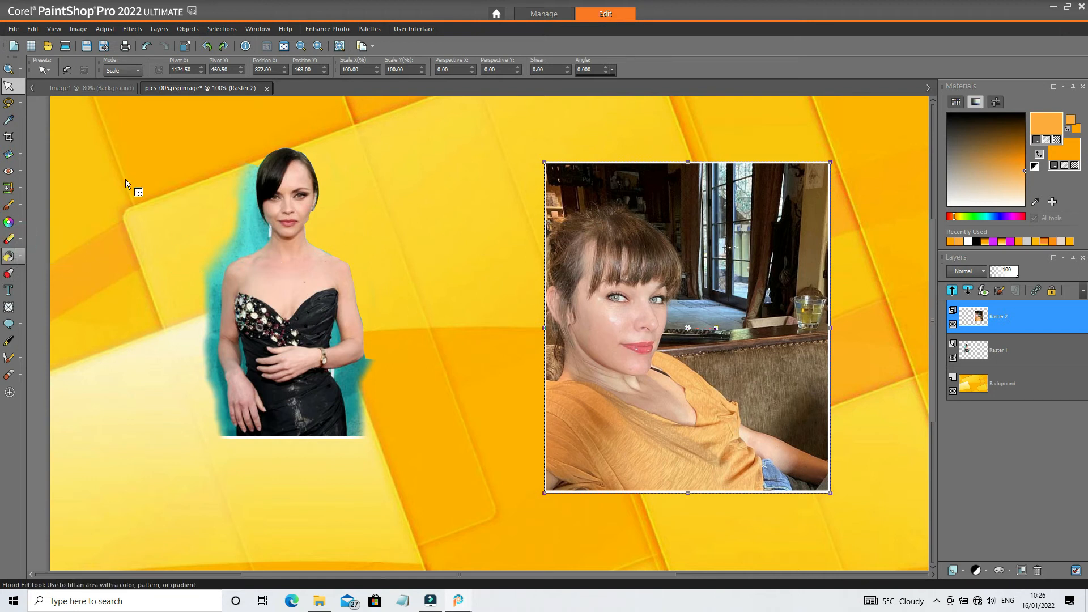
Roughly erase the room backdrop around the Raster 2 portrait's head, shoulder and arm with the Eraser.
left_click(21, 227)
left_click(48, 238)
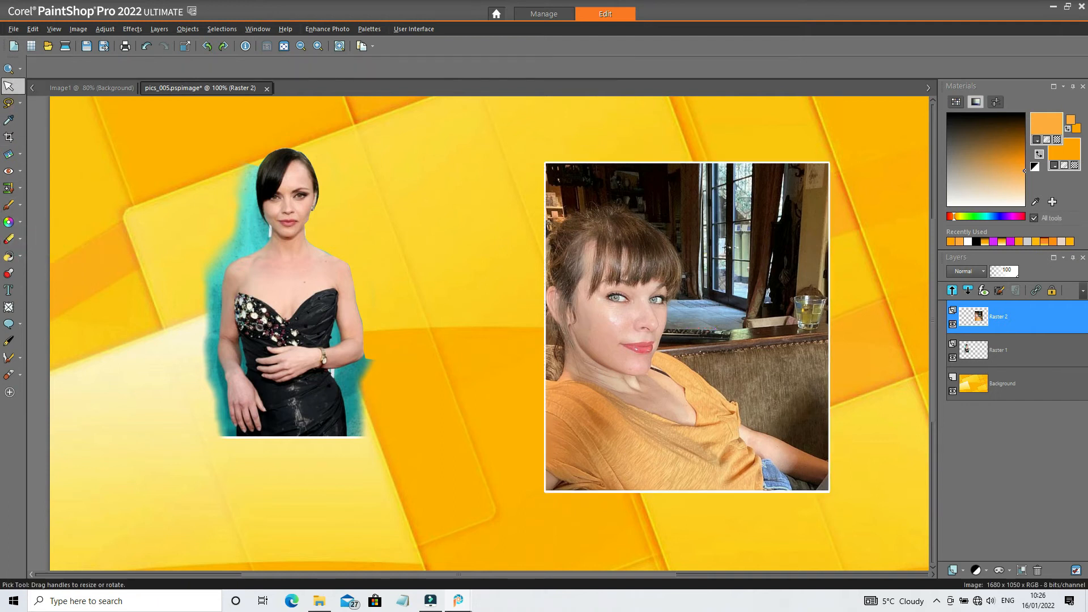
left_click_drag(526, 215, 557, 166)
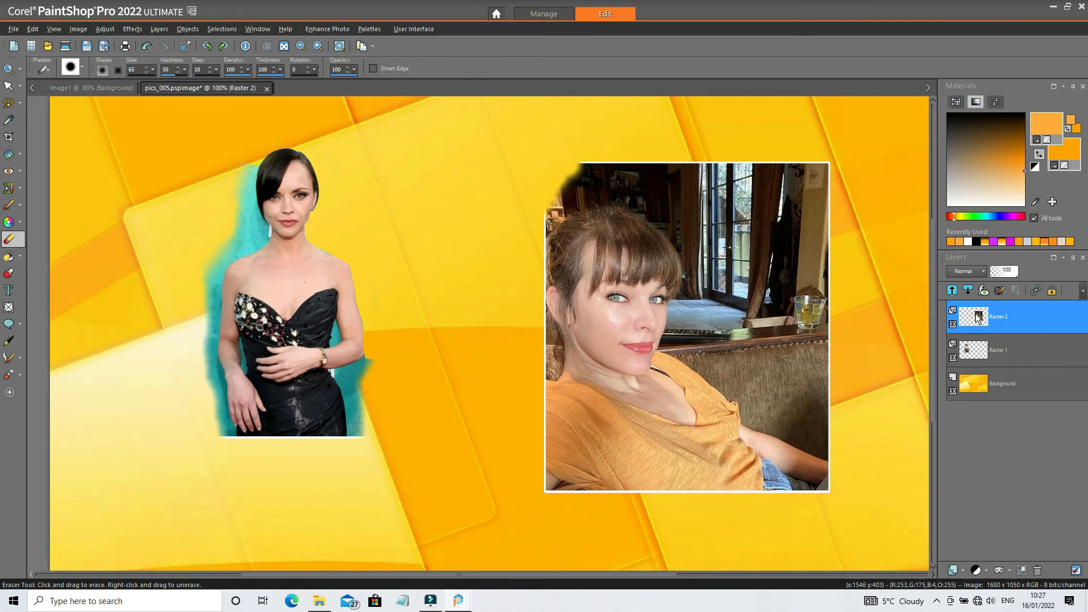
mouse_move(988, 319)
mouse_move(541, 198)
left_mouse_down()
mouse_move(597, 183)
mouse_move(585, 170)
mouse_move(608, 166)
mouse_move(601, 178)
mouse_move(680, 208)
mouse_move(705, 245)
mouse_move(694, 327)
mouse_move(769, 405)
mouse_move(844, 434)
mouse_move(760, 372)
mouse_move(710, 296)
mouse_move(825, 393)
mouse_move(809, 403)
mouse_move(800, 391)
mouse_move(835, 379)
mouse_move(823, 340)
mouse_move(802, 375)
mouse_move(802, 334)
mouse_move(783, 343)
mouse_move(767, 323)
mouse_move(783, 318)
mouse_move(751, 313)
left_mouse_up()
mouse_move(835, 301)
left_mouse_down()
mouse_move(732, 289)
mouse_move(821, 280)
mouse_move(807, 268)
mouse_move(729, 274)
mouse_move(832, 244)
left_mouse_up()
mouse_move(627, 151)
left_mouse_down()
mouse_move(698, 195)
mouse_move(739, 243)
mouse_move(737, 272)
mouse_move(670, 164)
mouse_move(761, 230)
mouse_move(691, 158)
mouse_move(762, 198)
mouse_move(794, 246)
mouse_move(783, 212)
mouse_move(810, 244)
mouse_move(811, 214)
mouse_move(821, 239)
mouse_move(818, 172)
mouse_move(826, 195)
mouse_move(812, 213)
mouse_move(795, 174)
mouse_move(811, 206)
mouse_move(807, 169)
mouse_move(766, 253)
mouse_move(749, 169)
mouse_move(696, 175)
mouse_move(786, 173)
mouse_move(767, 192)
mouse_move(800, 188)
mouse_move(772, 249)
left_mouse_up()
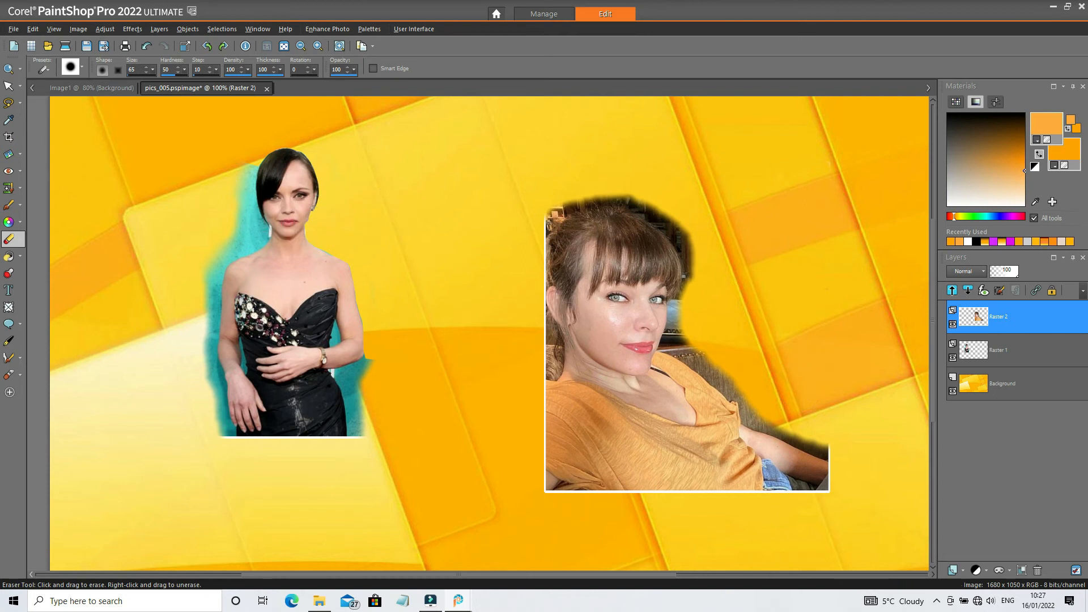
Save the image as a new PSPIMAGE file named pics_006.pspimage in the newpics folder.
left_click(11, 71)
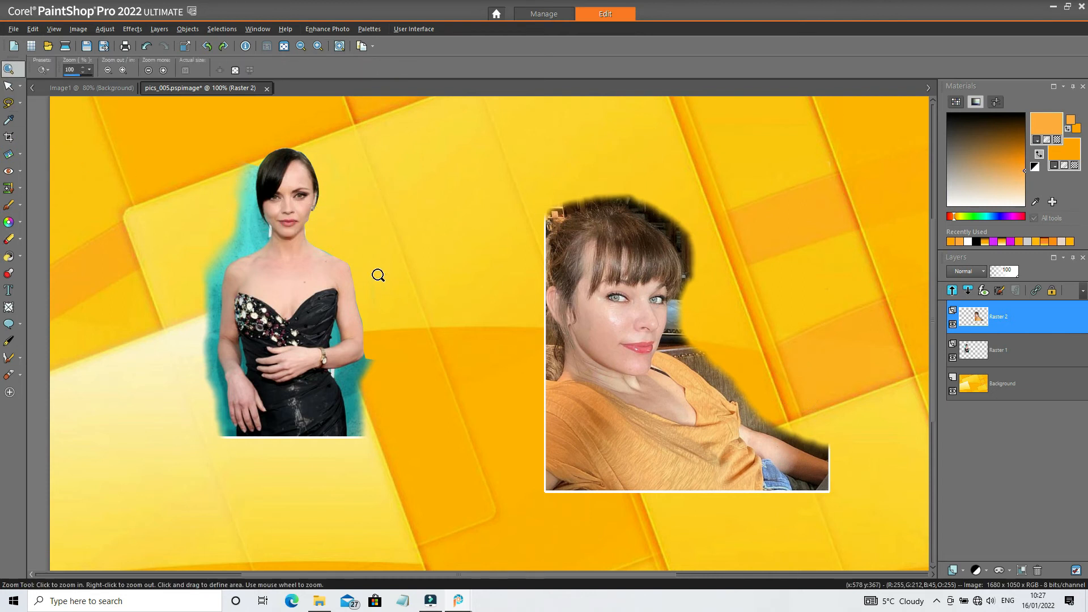
right_click(377, 274)
left_click(401, 276)
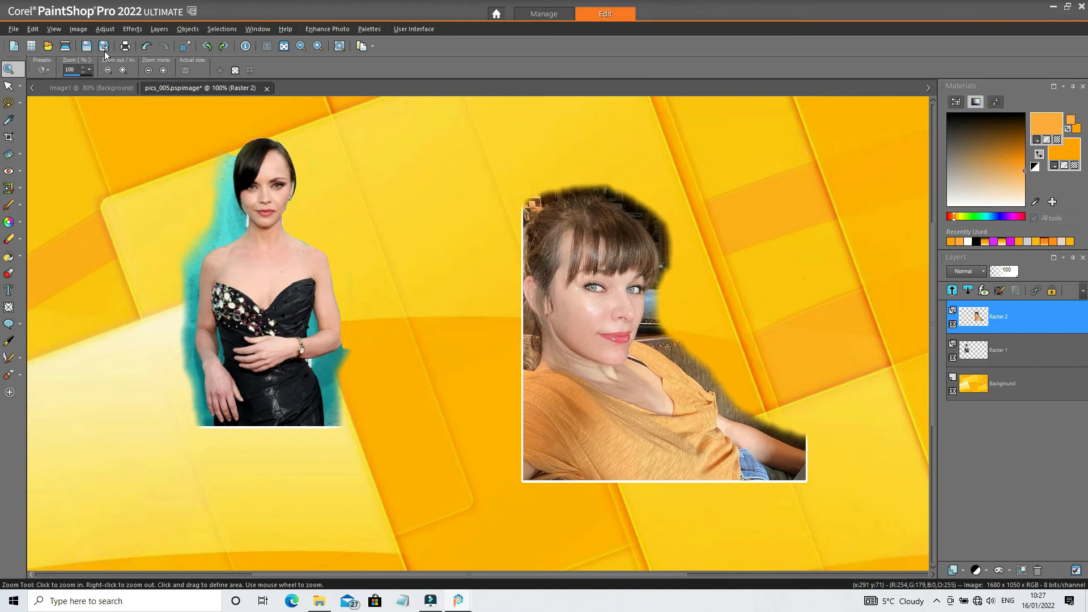
left_click(14, 30)
left_click(47, 179)
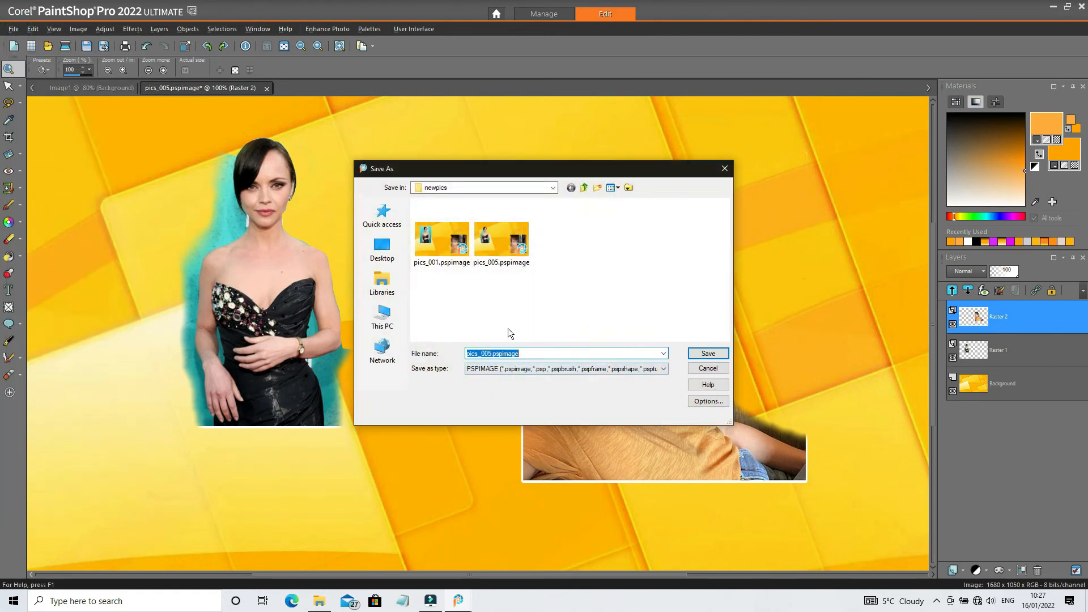
left_click(494, 353)
left_click(491, 353)
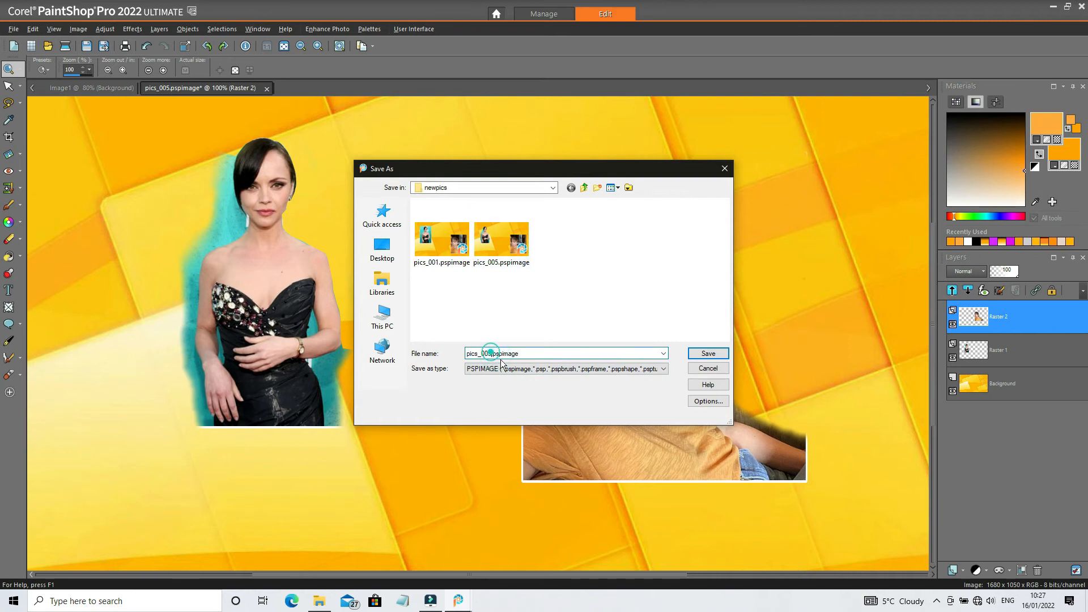
key("BackSpace")
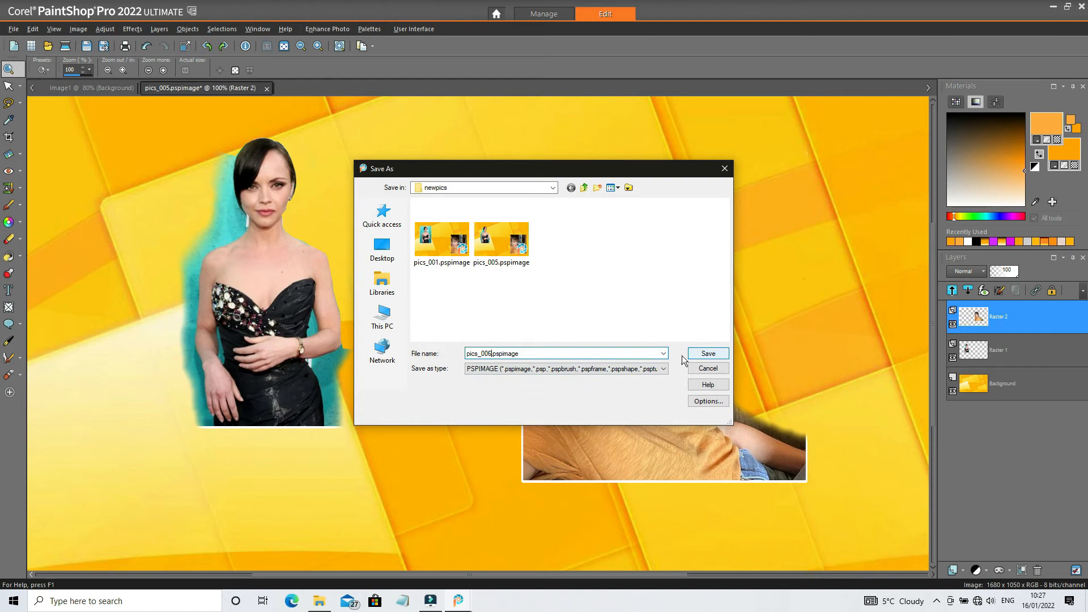
type("6")
left_click(707, 353)
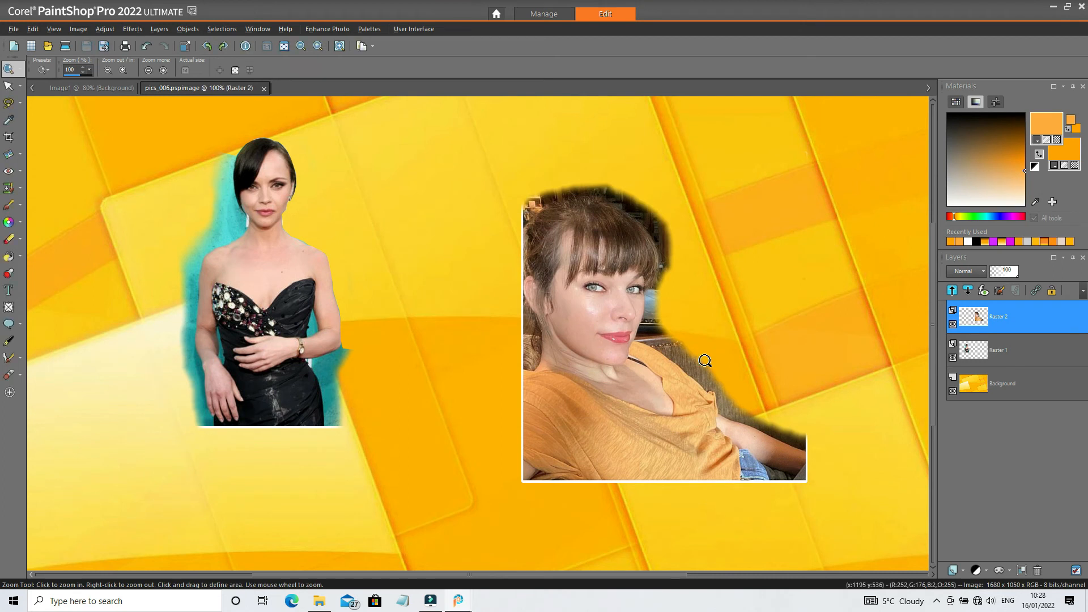
right_click(603, 310)
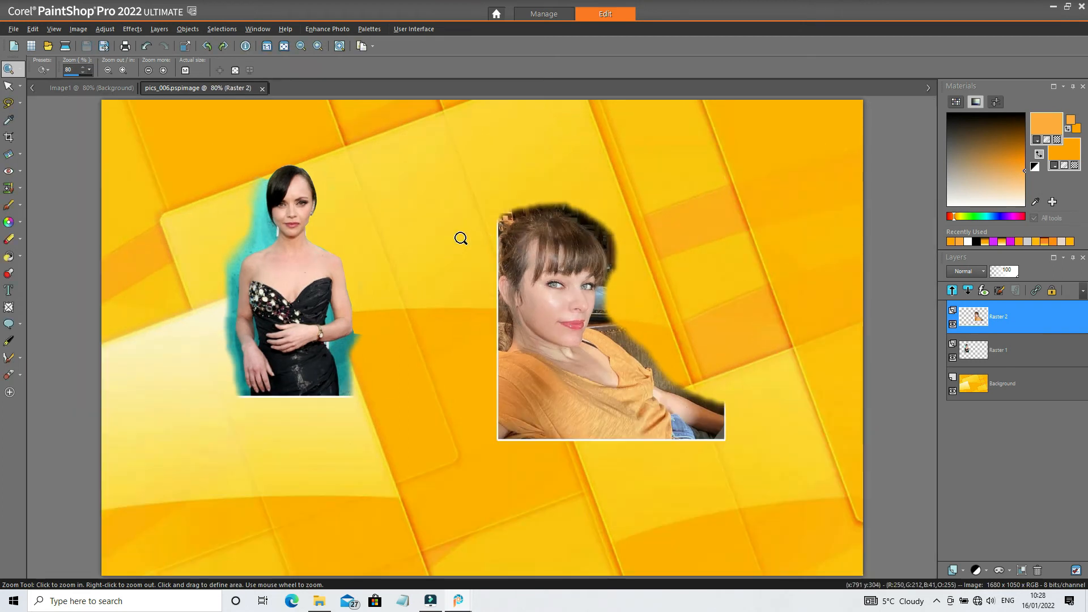
Switch back to the pics_006.pspimage image window in PaintShop Pro.
left_click(437, 202)
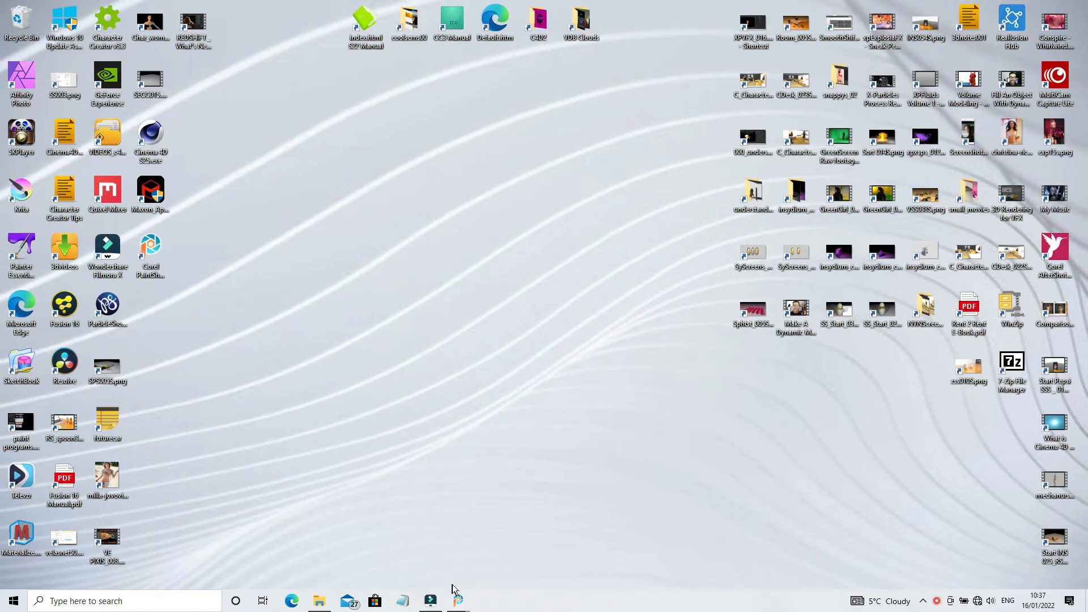
left_click(459, 603)
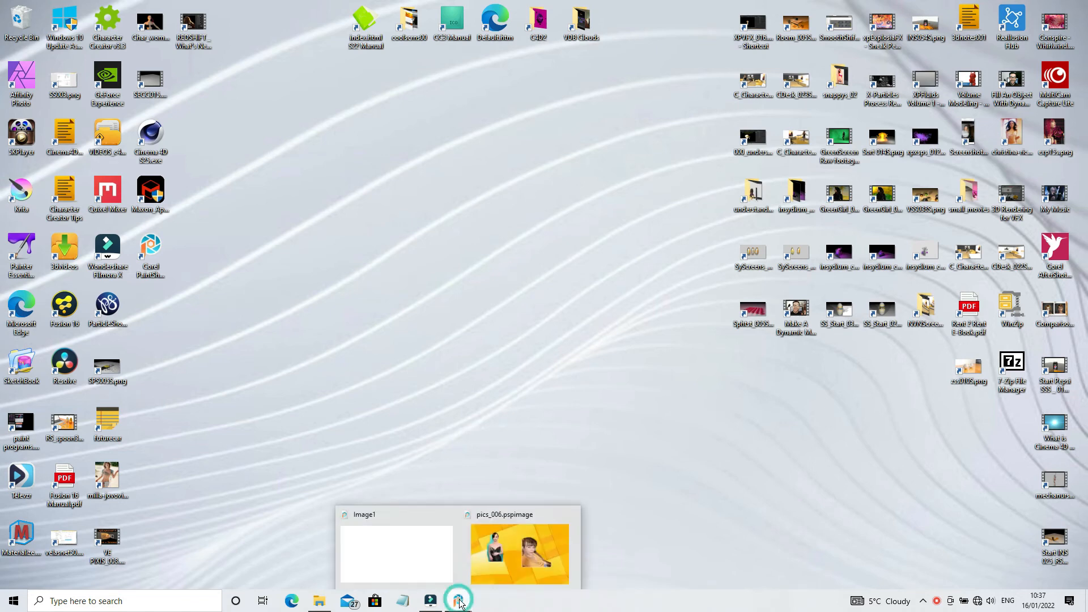
left_click(502, 563)
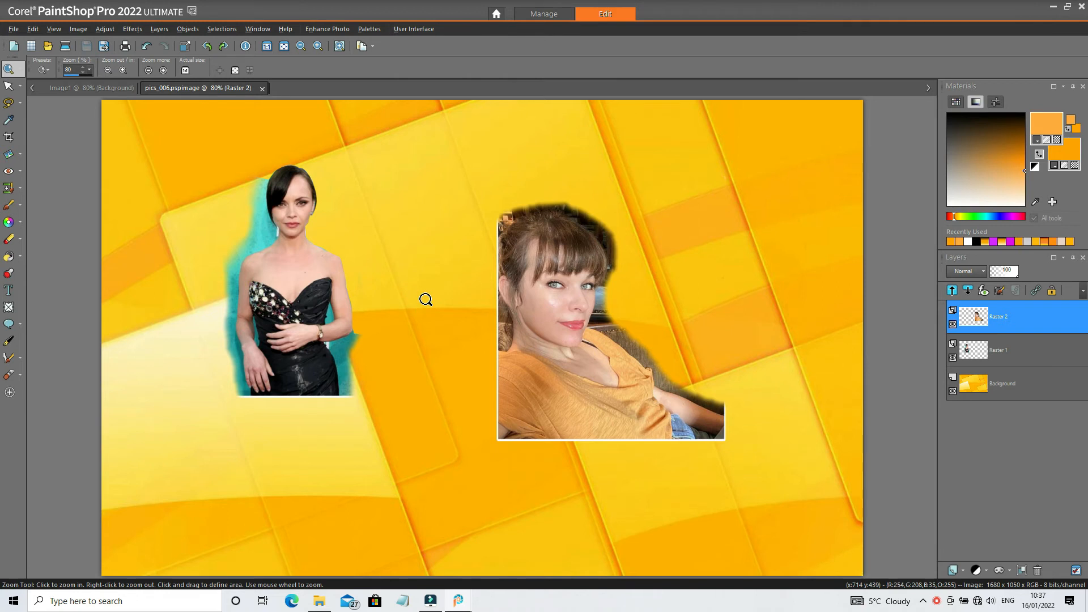
scroll(425, 299, "down", 2)
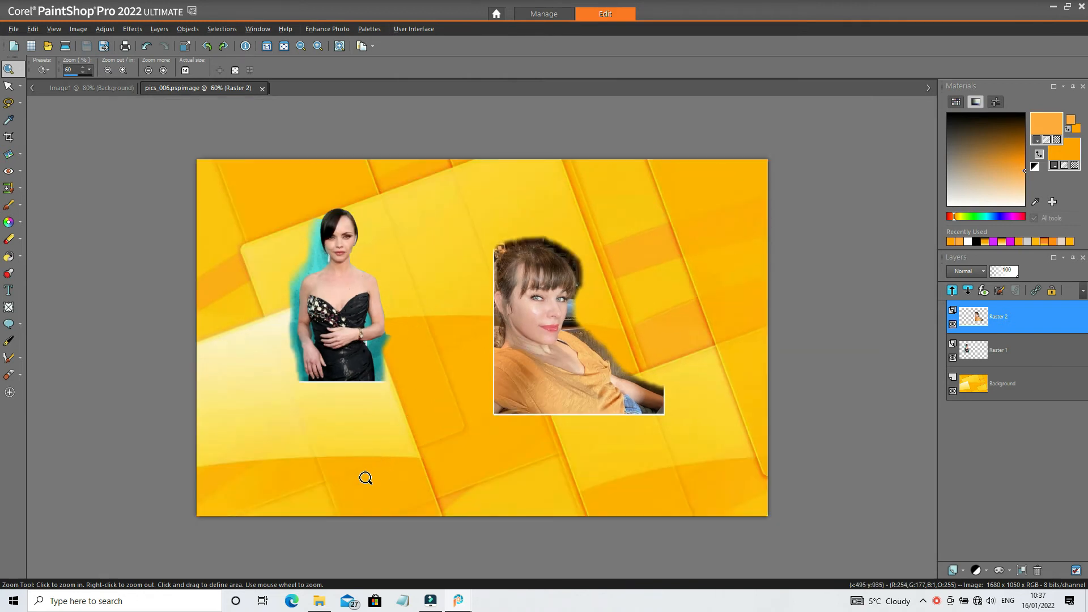
Open milla_jovovich_002.jpg from the celebs folder in File Explorer as a new image in PaintShop Pro.
left_click(320, 601)
left_click(557, 459)
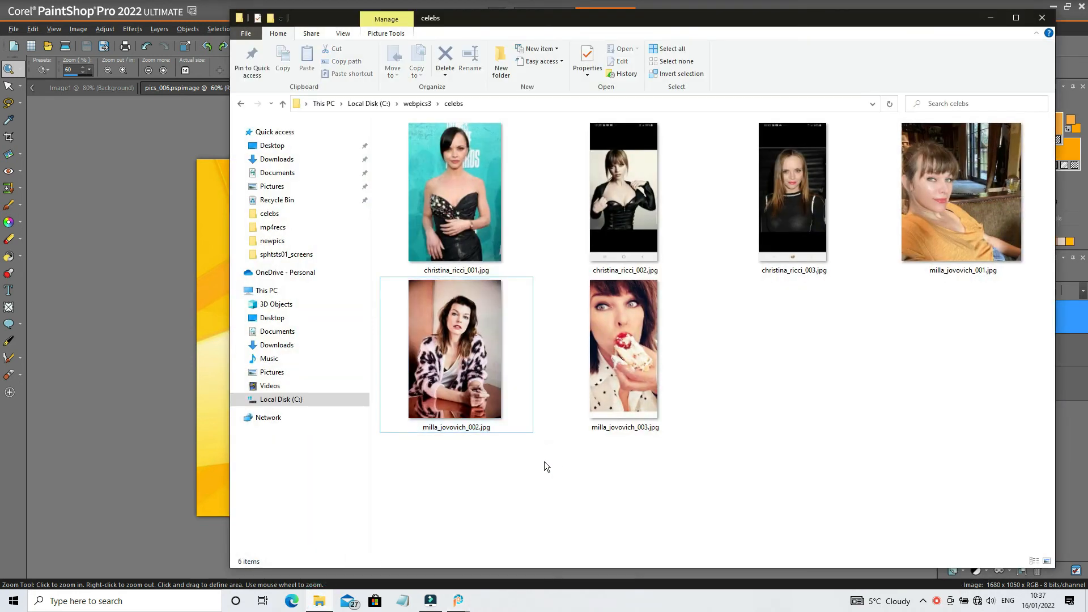
left_click(443, 303)
left_click(447, 337)
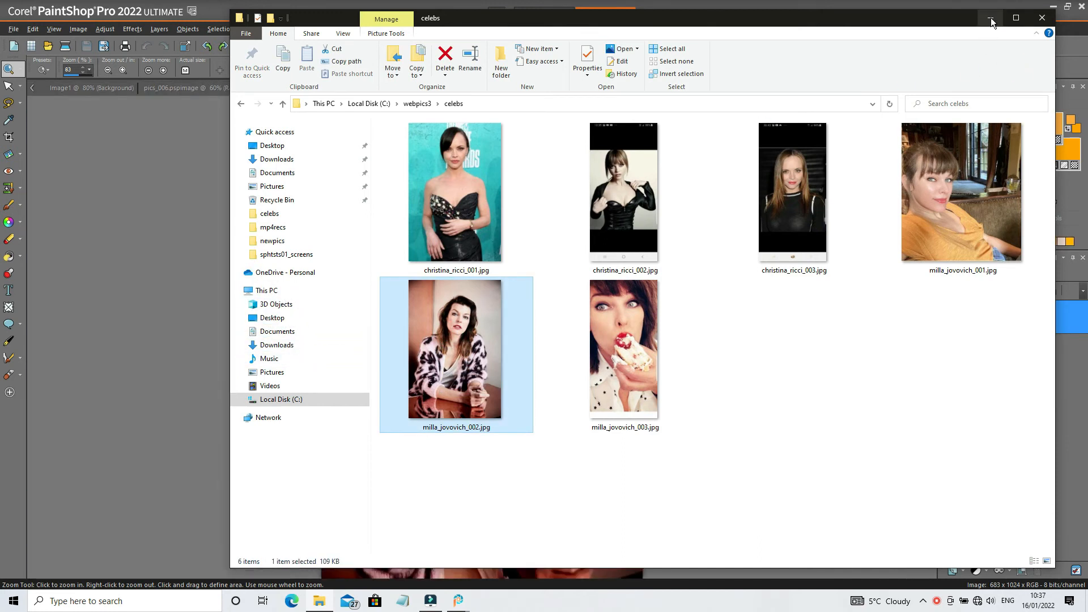
left_click(992, 22)
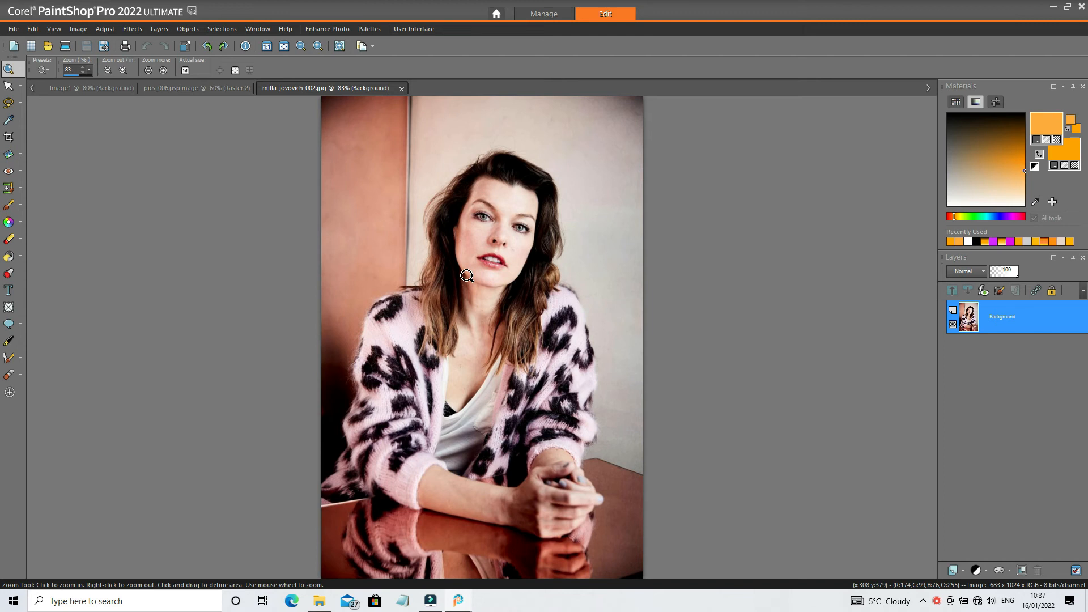
Crop the portrait with a free-form crop to about 683 x 684 pixels, keeping its full width and removing the table area.
scroll(467, 276, "down", 2)
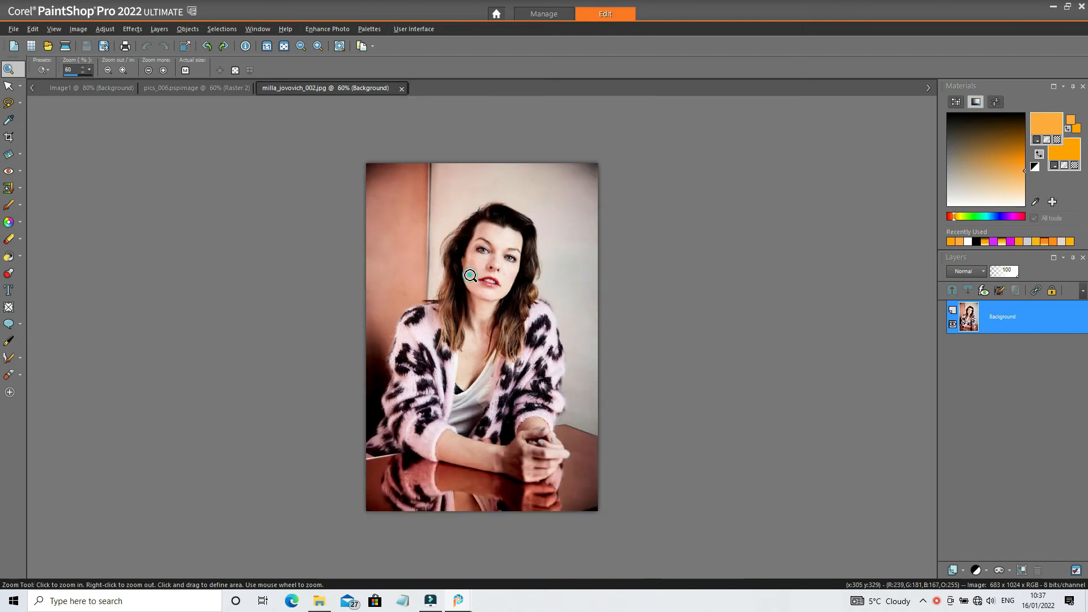
scroll(470, 276, "up", 1)
scroll(470, 276, "up", 1)
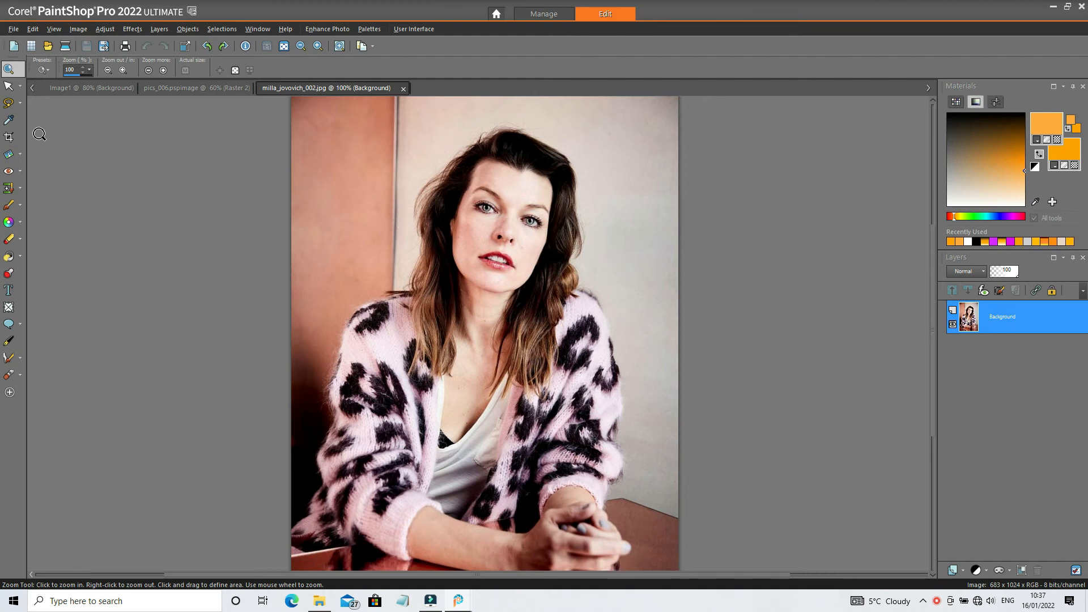
left_click(9, 137)
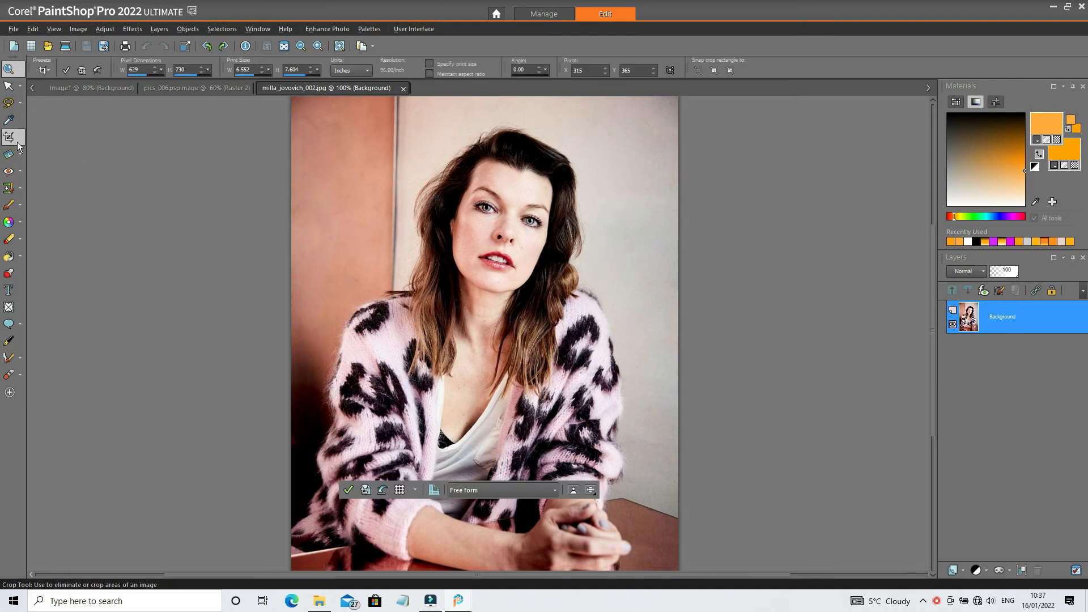
scroll(523, 207, "down", 1)
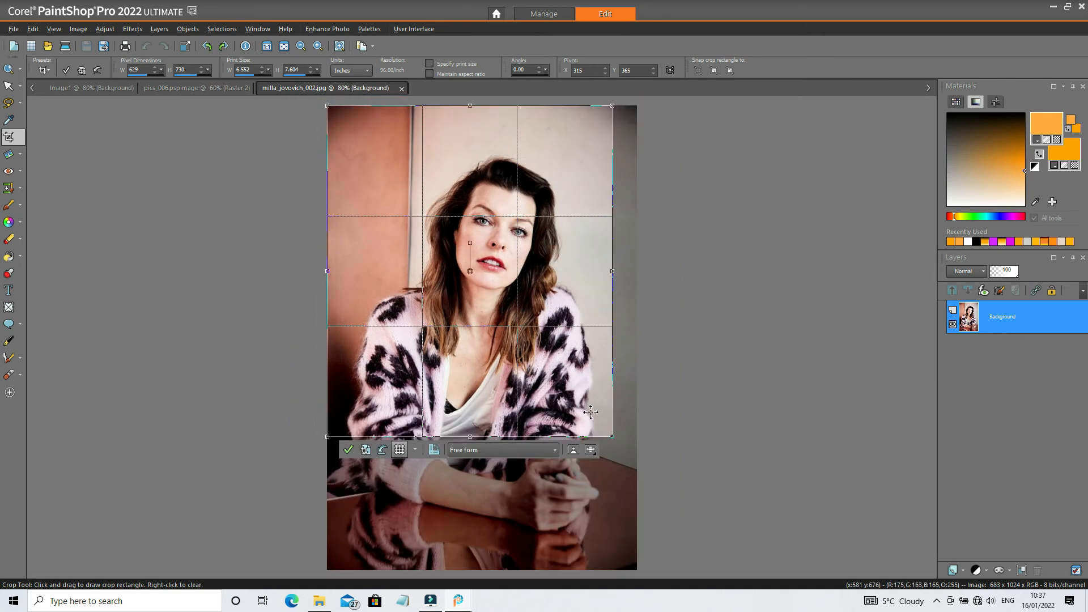
left_click_drag(611, 437, 603, 474)
mouse_move(471, 310)
left_mouse_down()
mouse_move(569, 382)
mouse_move(624, 309)
mouse_move(457, 321)
left_mouse_up()
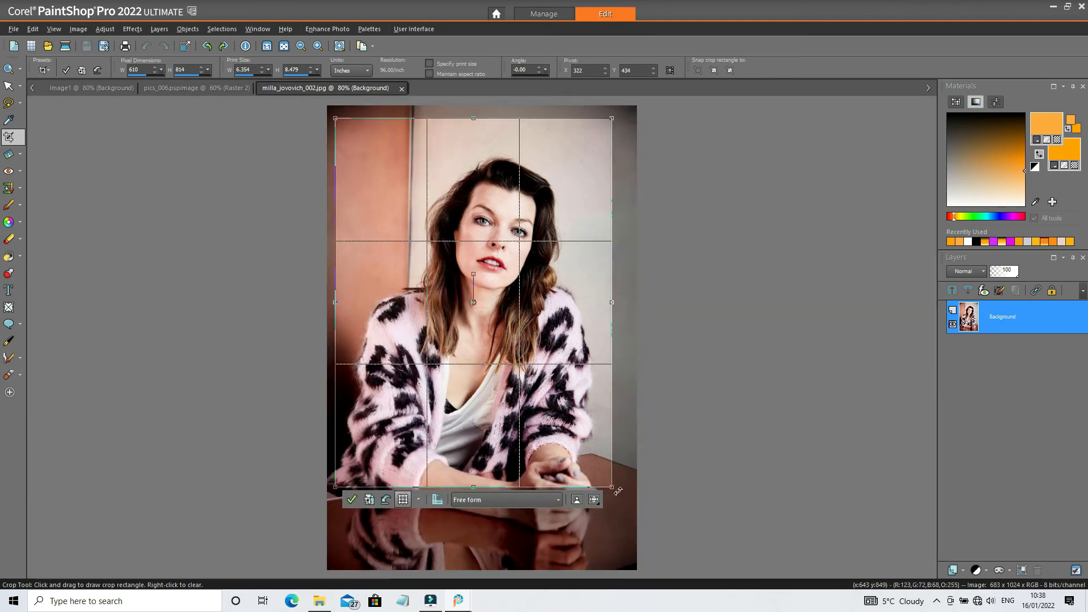
left_click_drag(613, 487, 637, 427)
left_click_drag(334, 272, 328, 271)
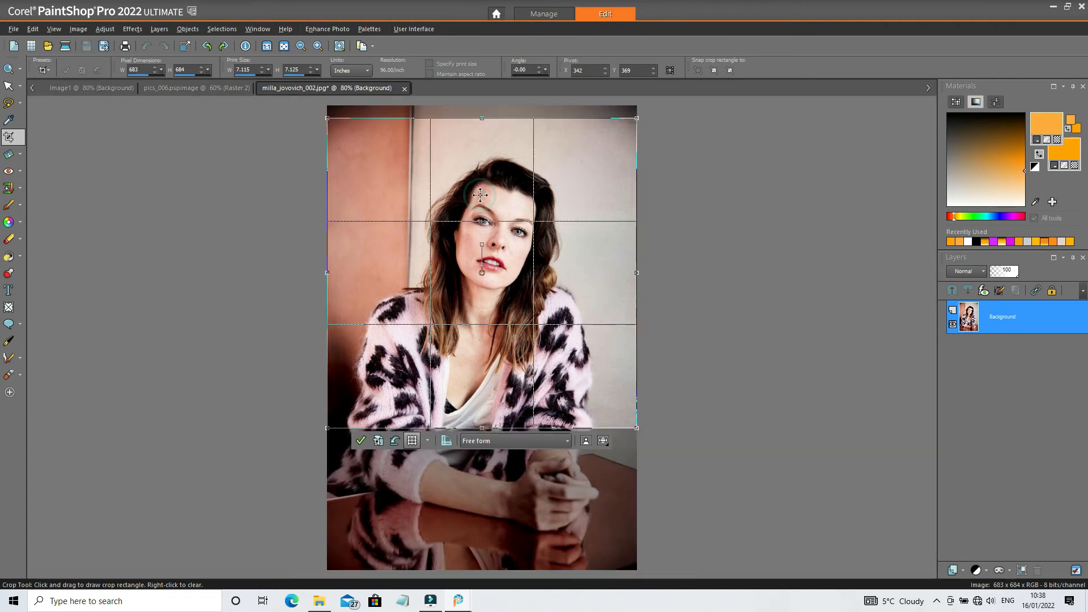
double_click(475, 193)
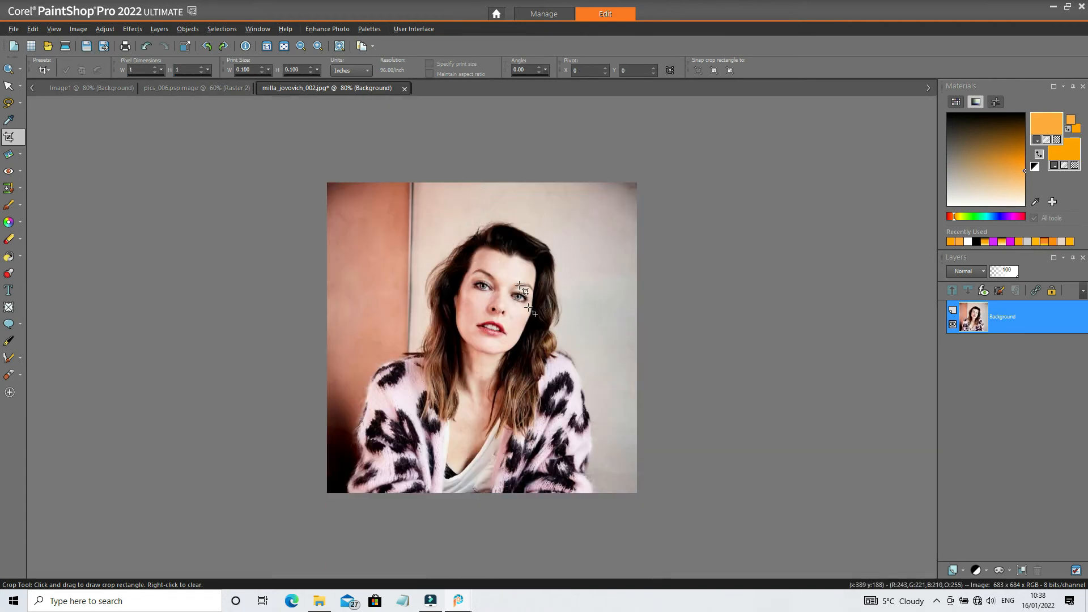
Crop the portrait more tightly around the head and shoulders, to about 595 x 505 pixels.
left_click_drag(354, 188, 625, 418)
double_click(562, 309)
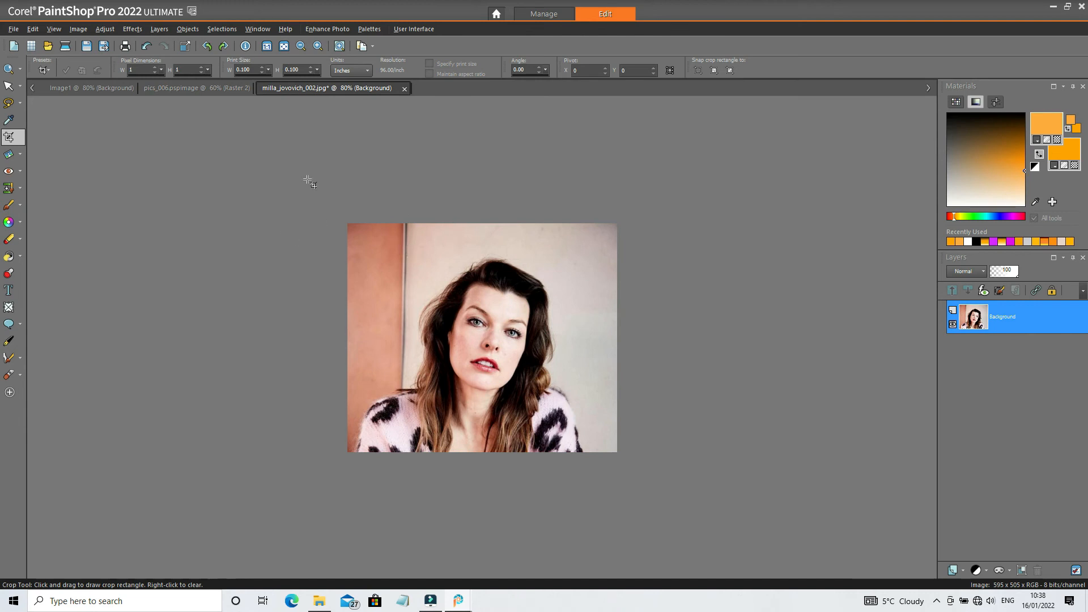
left_click(9, 69)
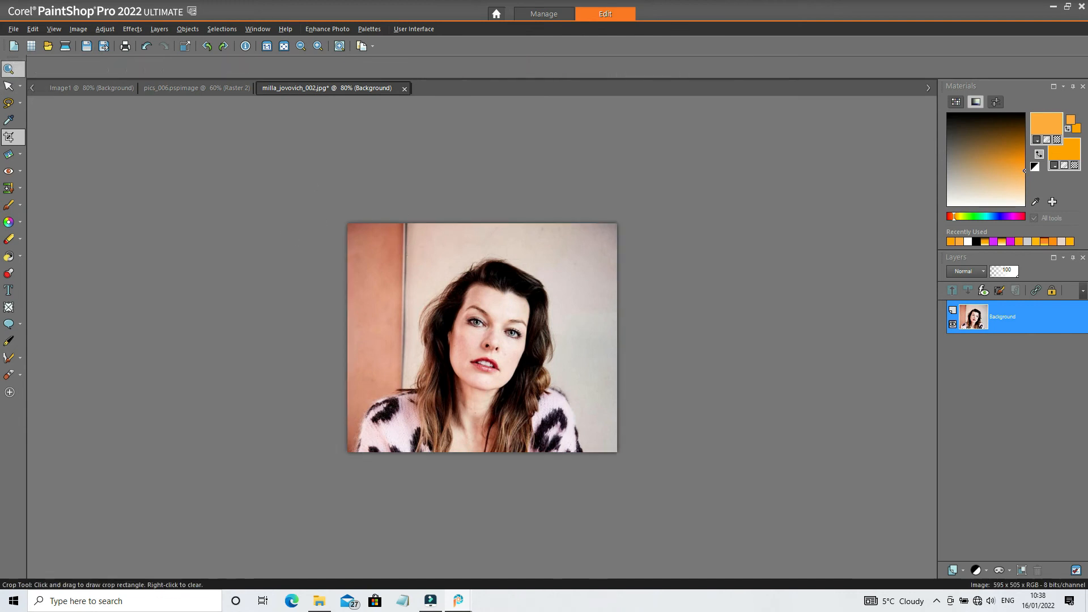
left_click(467, 303)
left_click(467, 302)
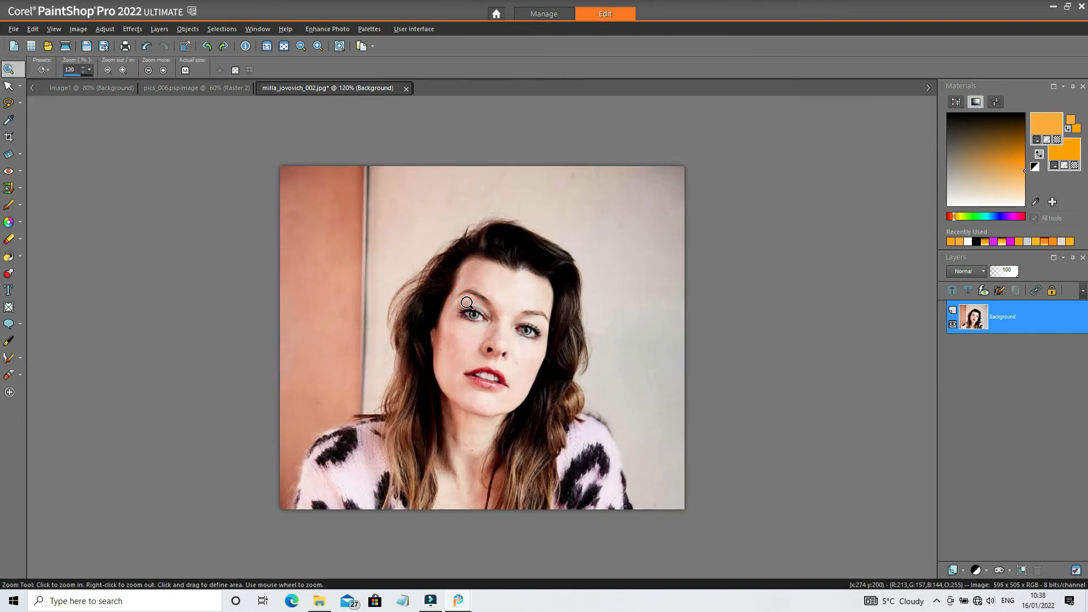
right_click(467, 302)
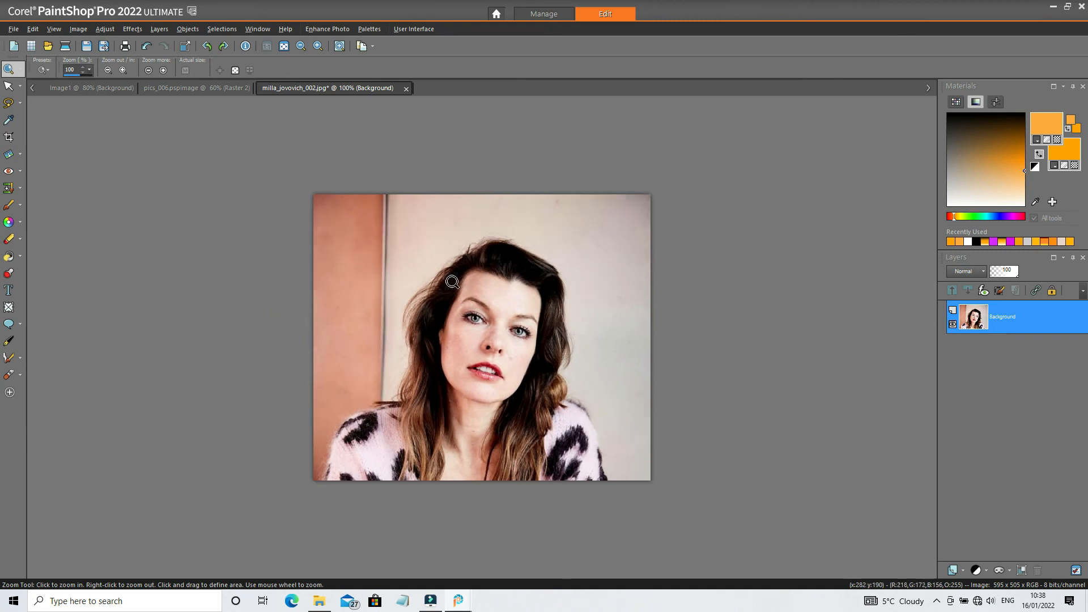
Undo both crops of the portrait.
left_click(147, 47)
left_click(147, 48)
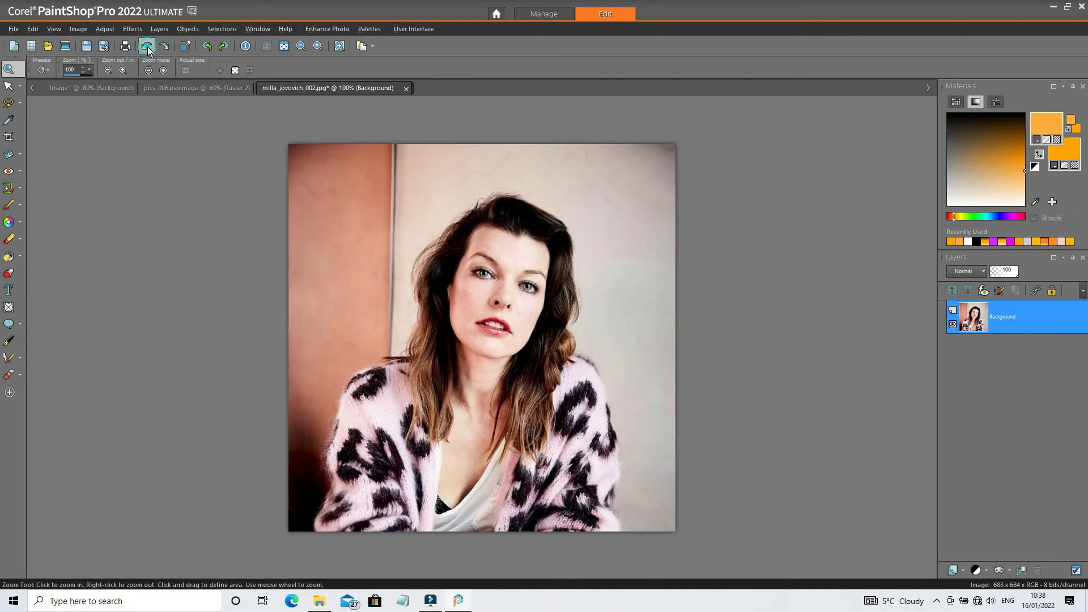
right_click(473, 272)
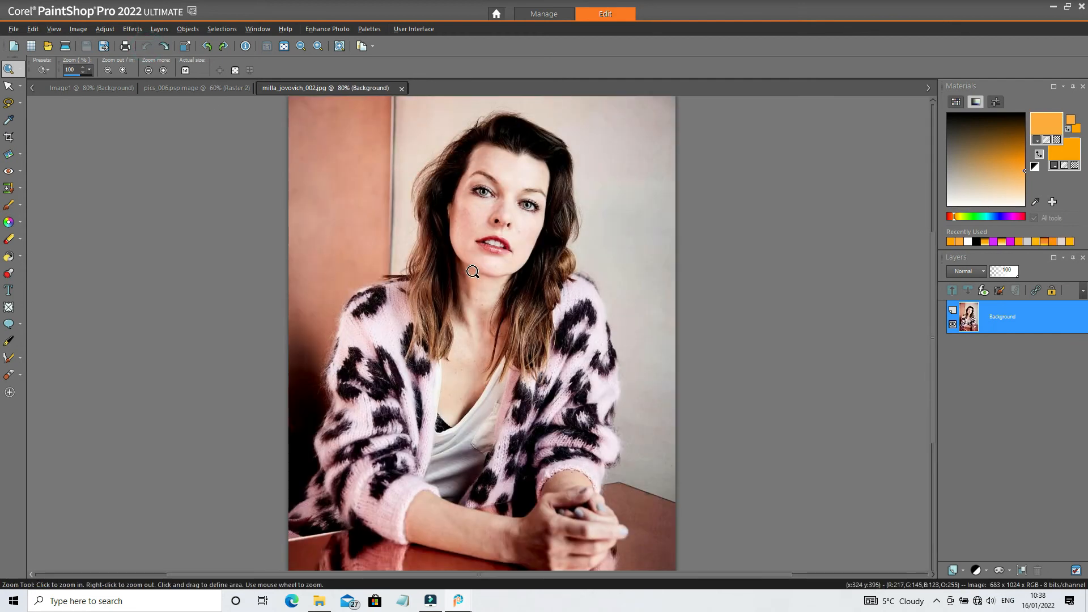
left_click(480, 241)
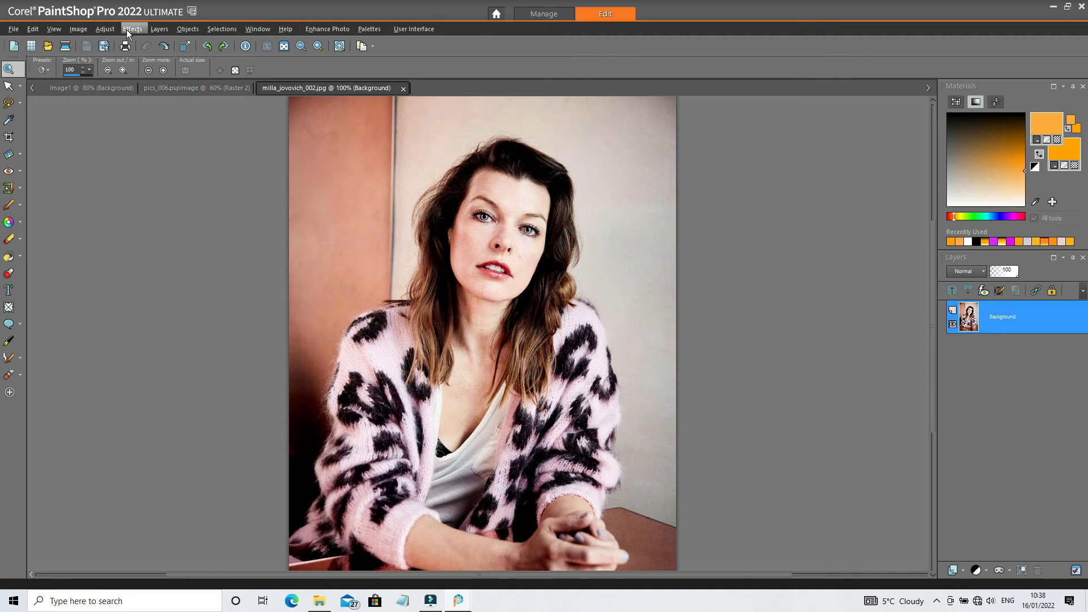
Apply a Brightness/Contrast adjustment to the portrait with brightness -44 and contrast 1.
left_click(105, 29)
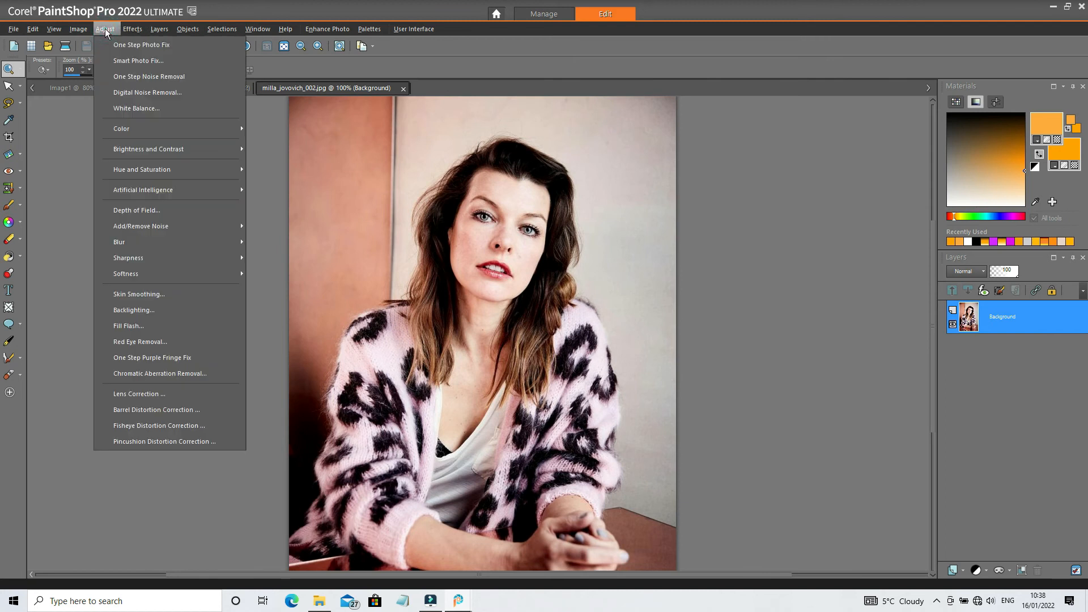
mouse_move(146, 151)
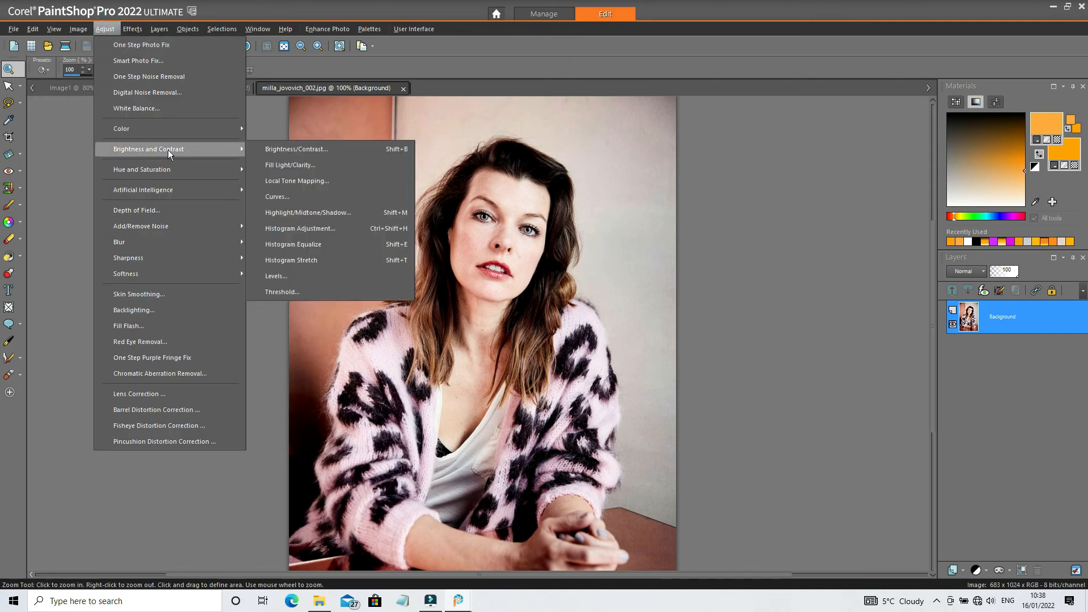
left_click(337, 150)
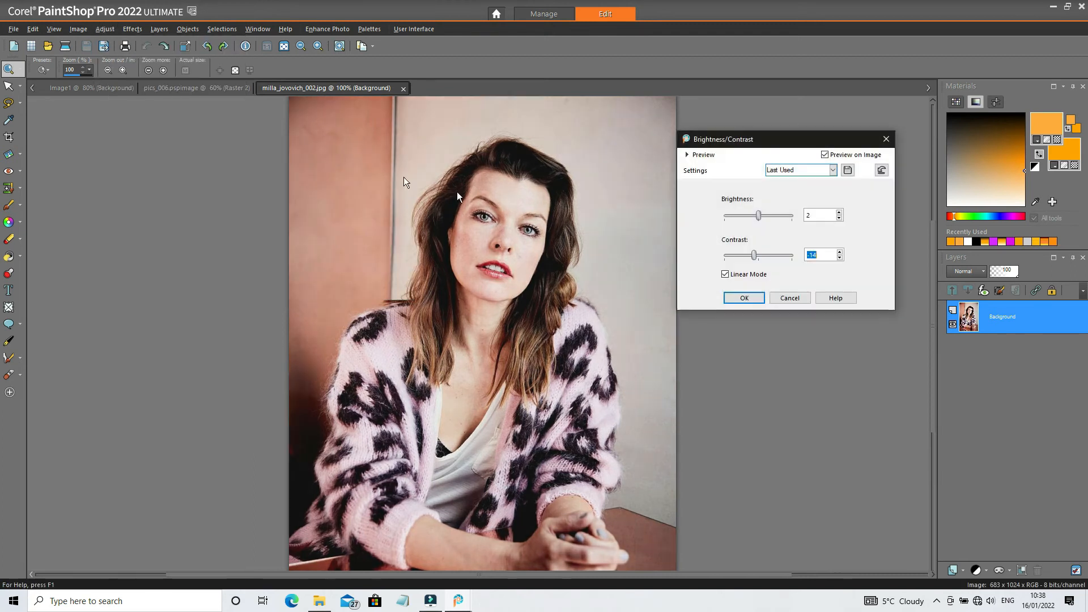
left_click_drag(773, 139, 751, 146)
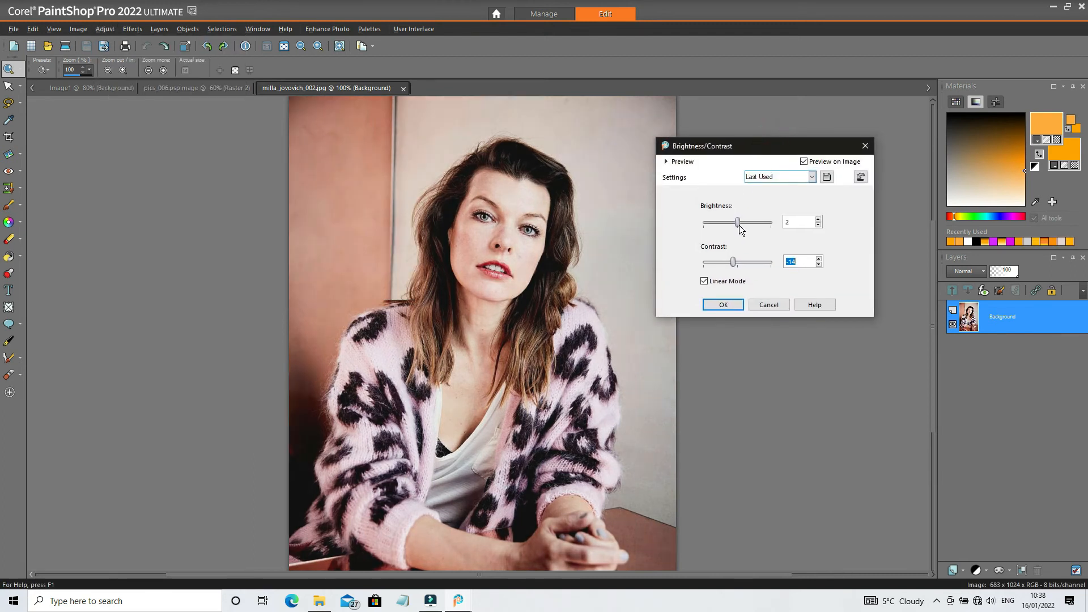
left_click_drag(738, 222, 738, 226)
left_click_drag(735, 266, 732, 265)
left_click_drag(738, 224, 734, 264)
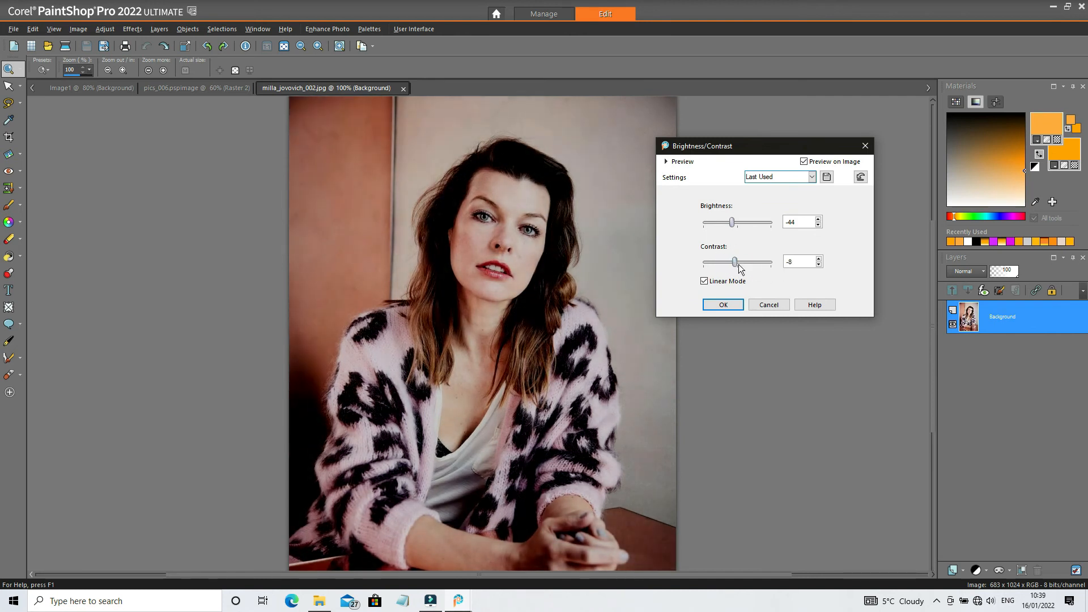
left_click_drag(738, 265, 740, 267)
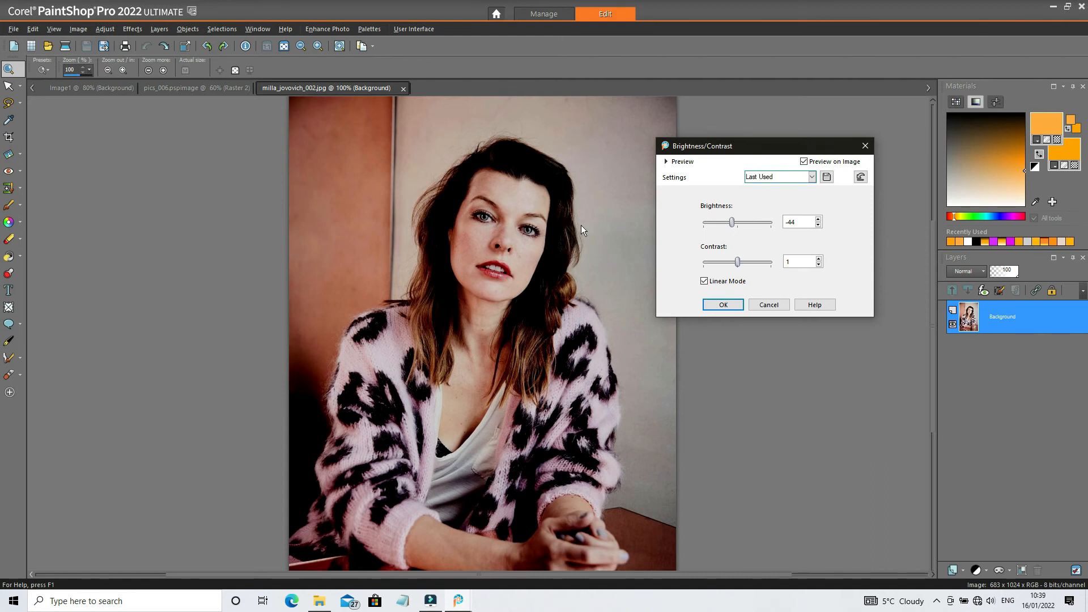
left_click(722, 307)
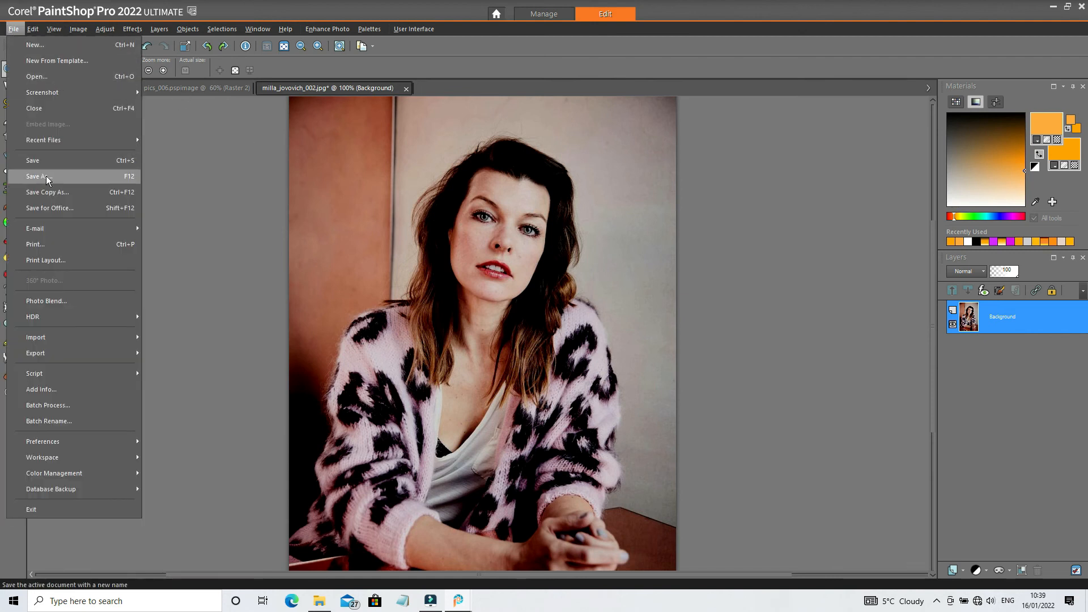
Save the adjusted portrait as a PNG file named milla_jovovich_004.png in the newpics folder.
left_click(46, 176)
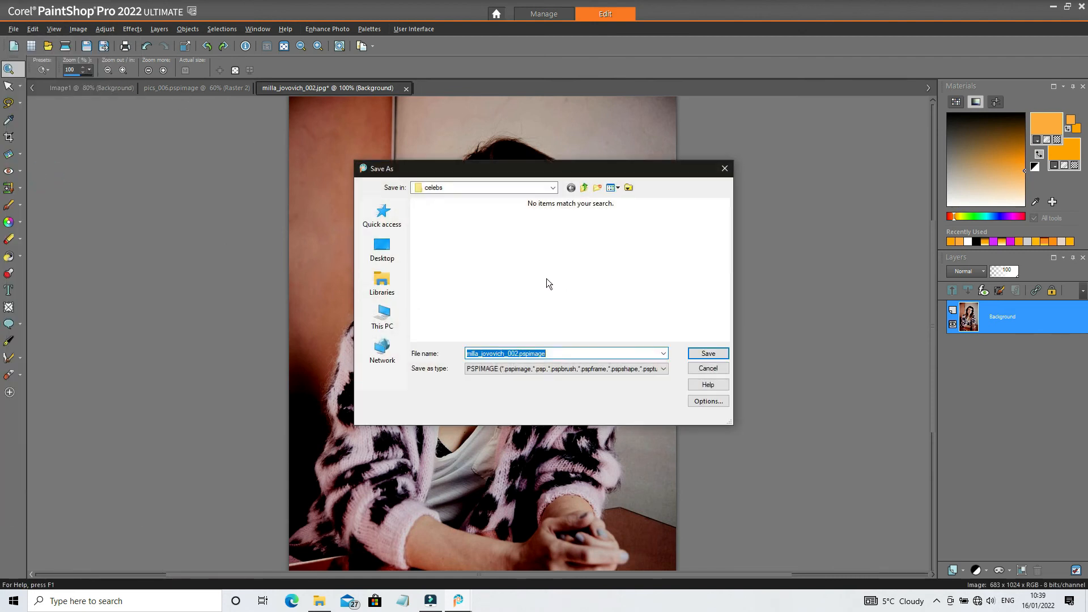
left_click(576, 368)
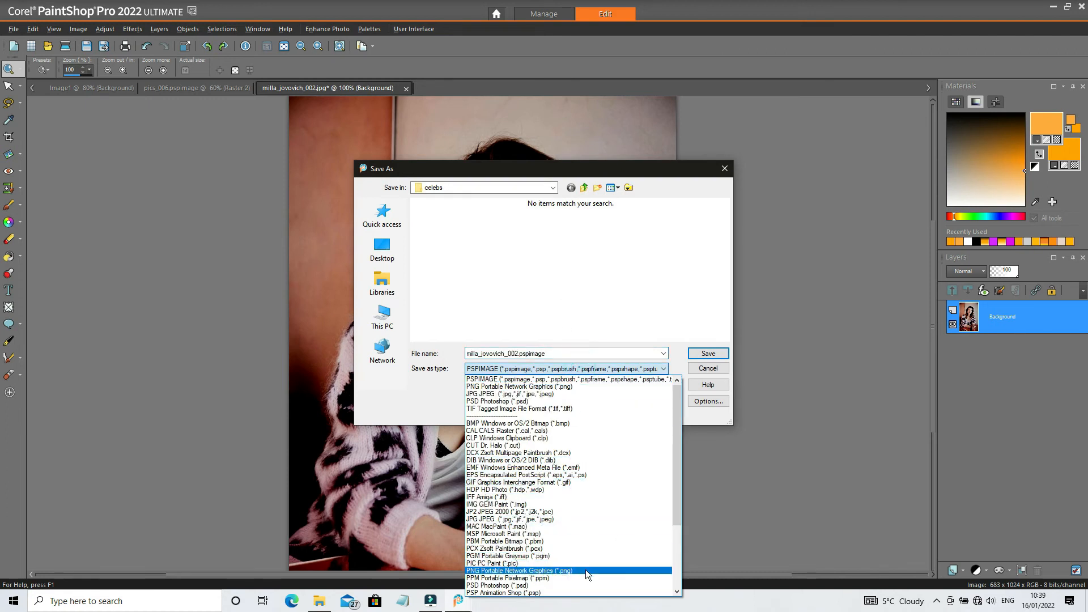
left_click(586, 570)
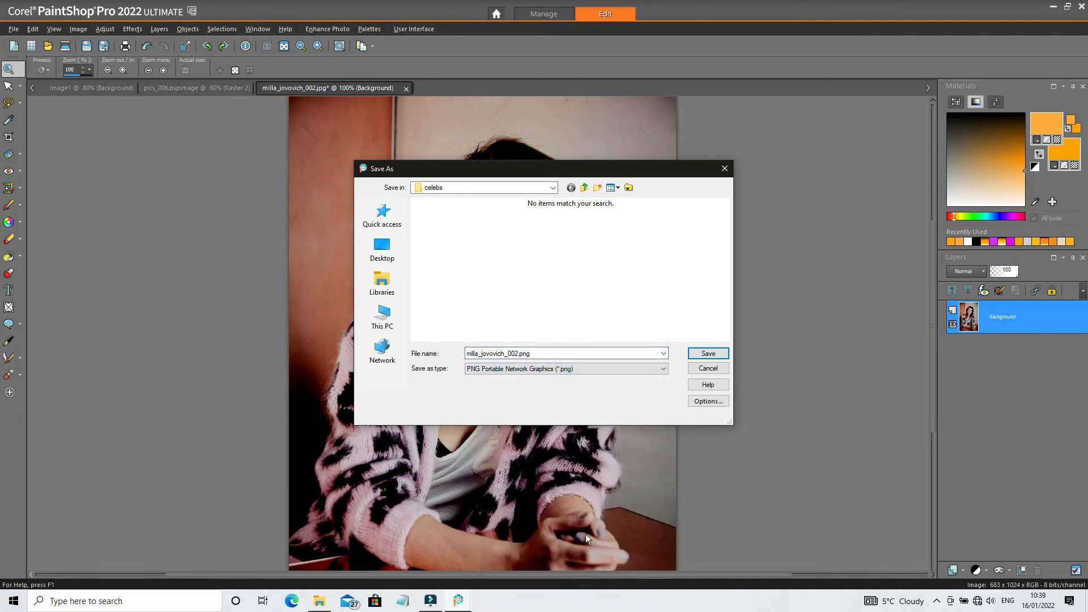
left_click(584, 187)
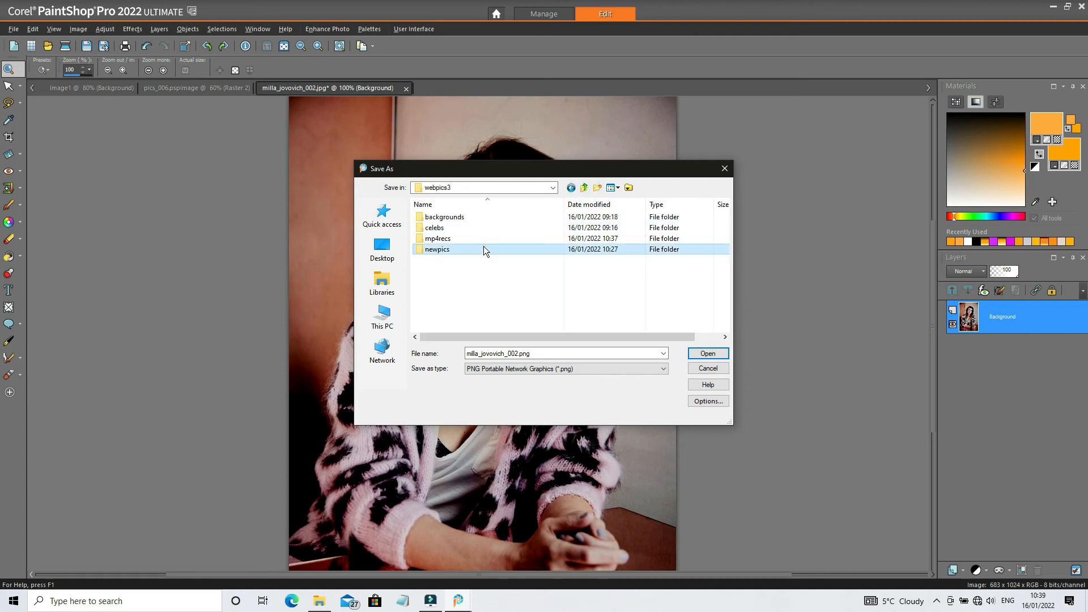
double_click(484, 246)
double_click(516, 354)
left_click(515, 354)
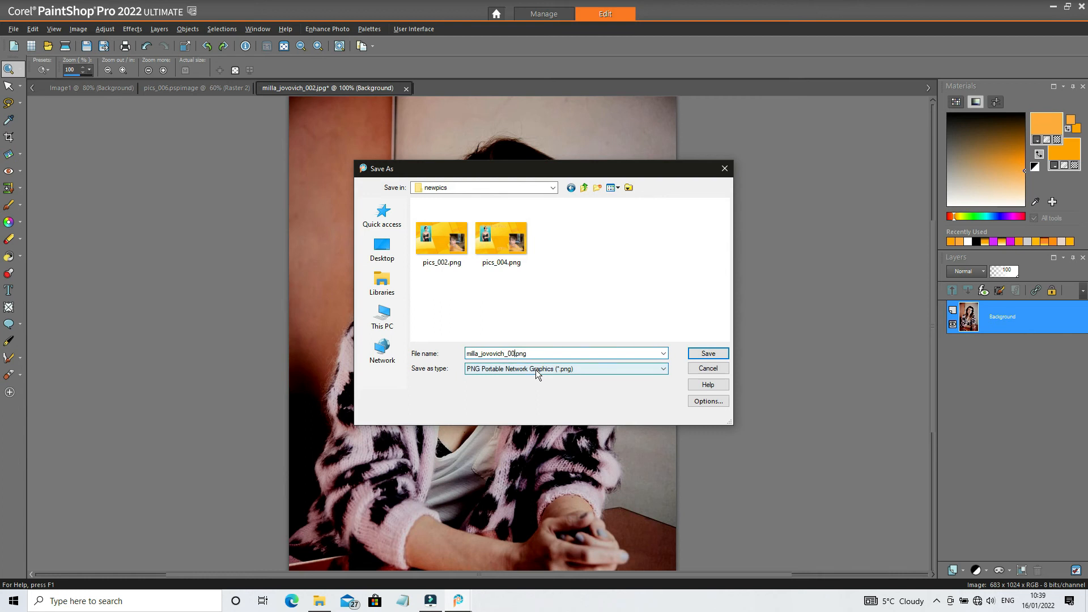
type("4")
key("Return")
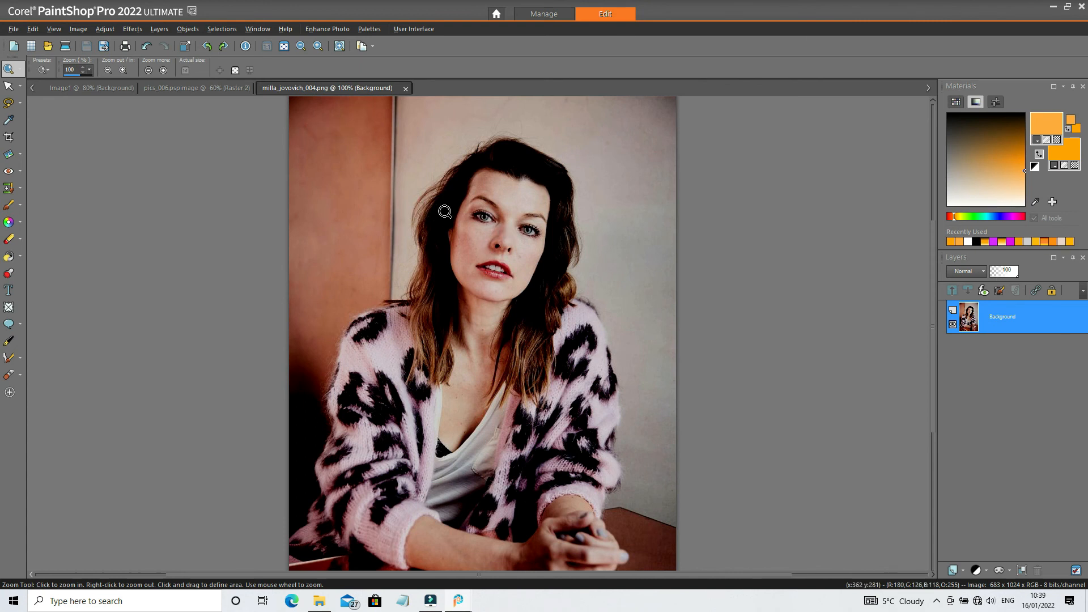
Undo the brightness and contrast adjustment on the portrait.
left_click(145, 48)
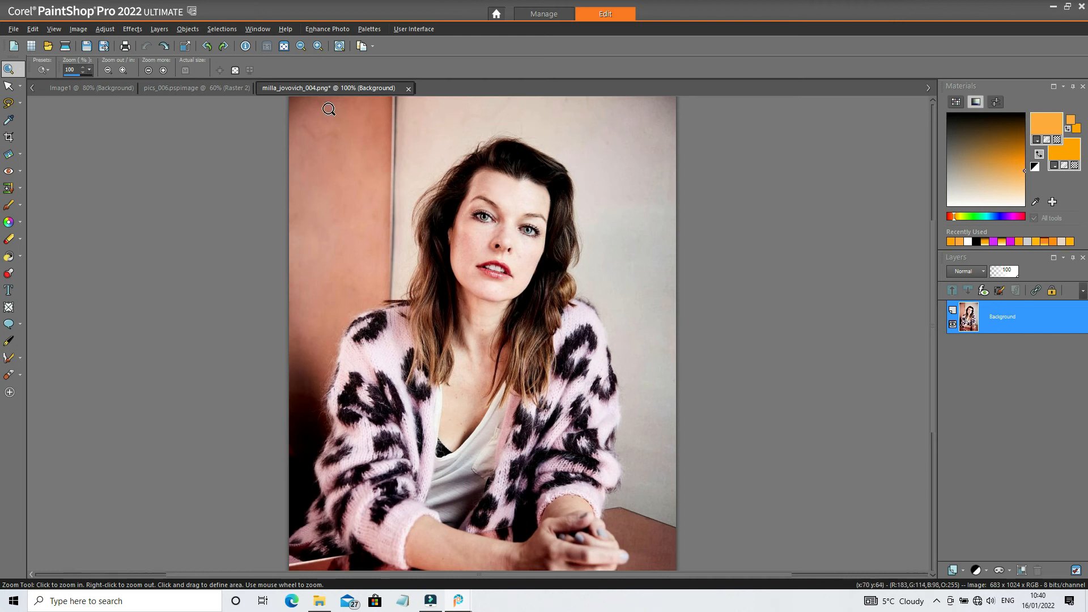
Apply a Hue/Saturation/Lightness adjustment to the portrait with hue 26, saturation 6 and lightness -2.
left_click(108, 29)
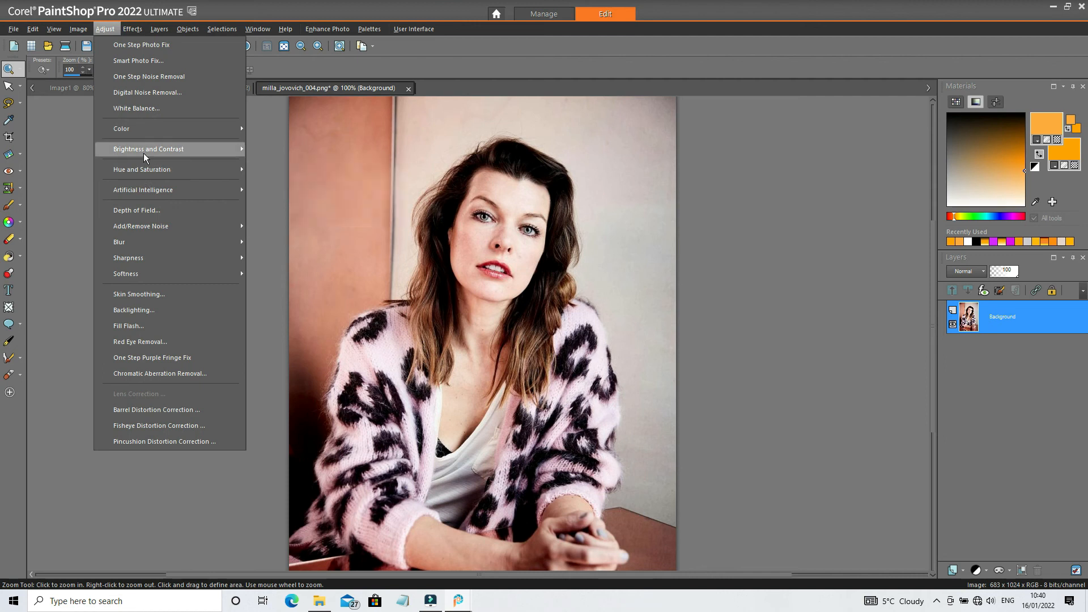
mouse_move(153, 154)
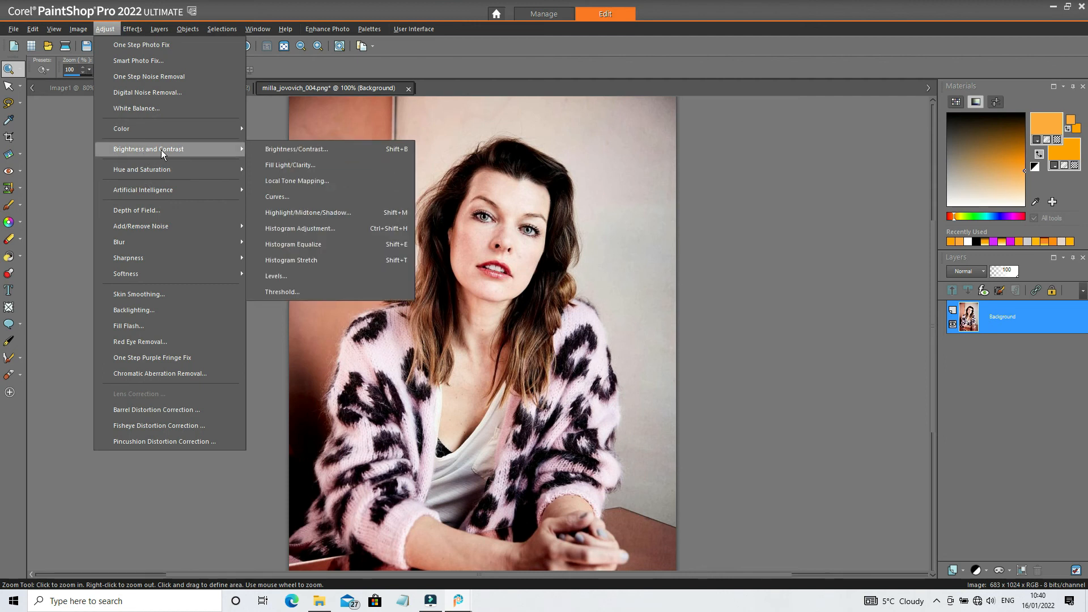
mouse_move(177, 170)
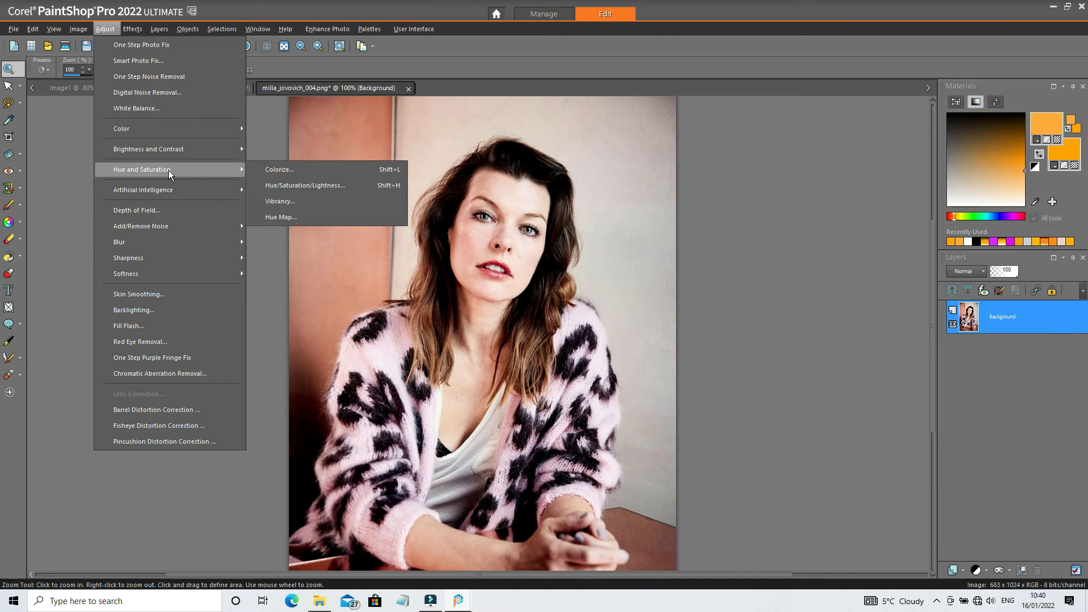
left_click(339, 183)
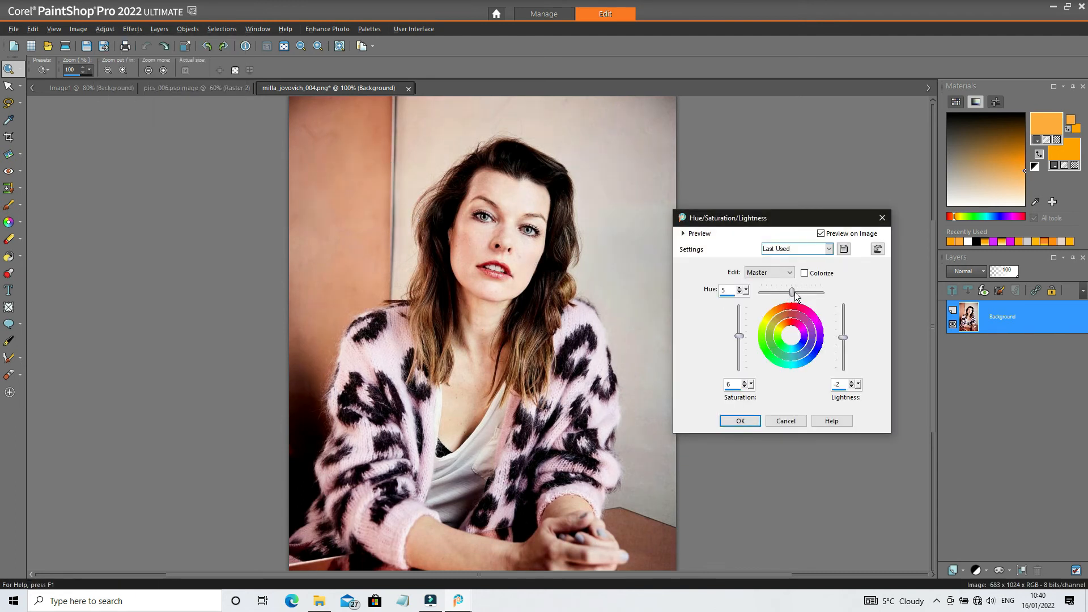
left_click_drag(792, 292, 788, 290)
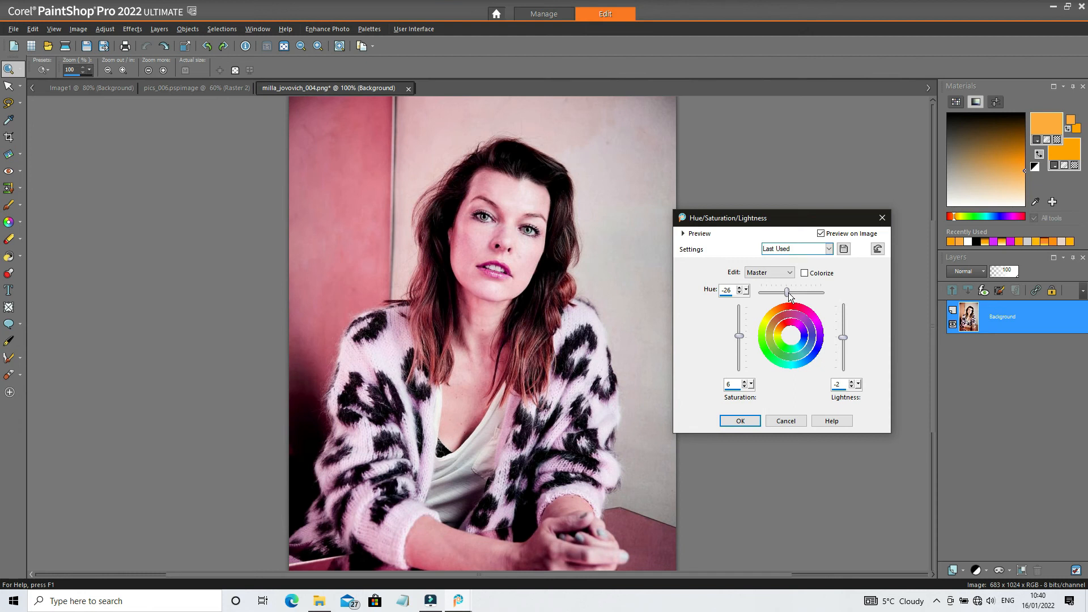
mouse_move(788, 292)
left_mouse_down()
mouse_move(762, 291)
mouse_move(809, 293)
mouse_move(812, 306)
mouse_move(798, 295)
left_mouse_up()
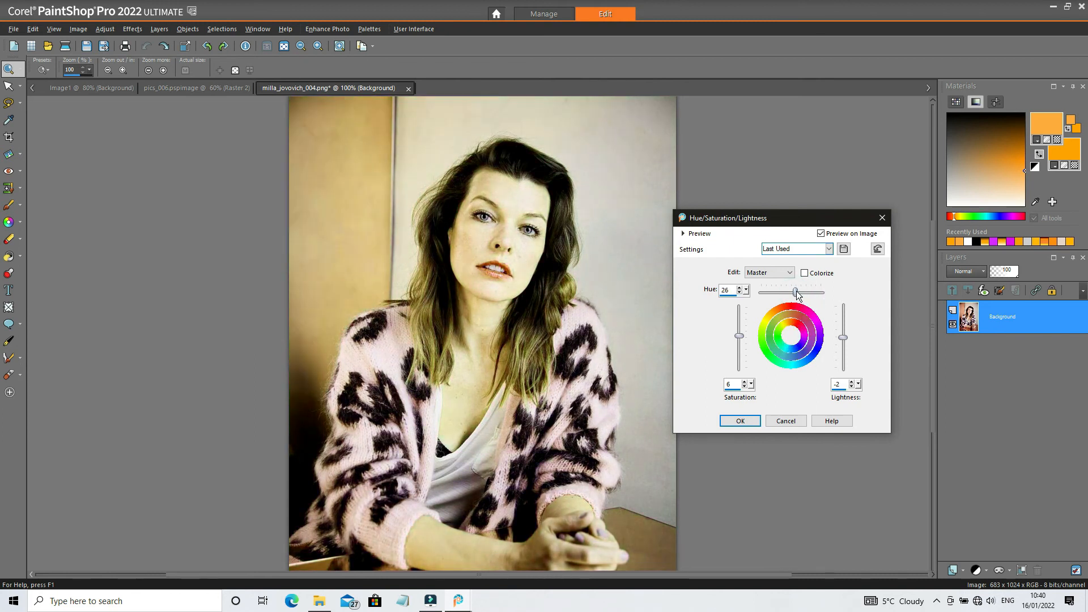
left_click(741, 421)
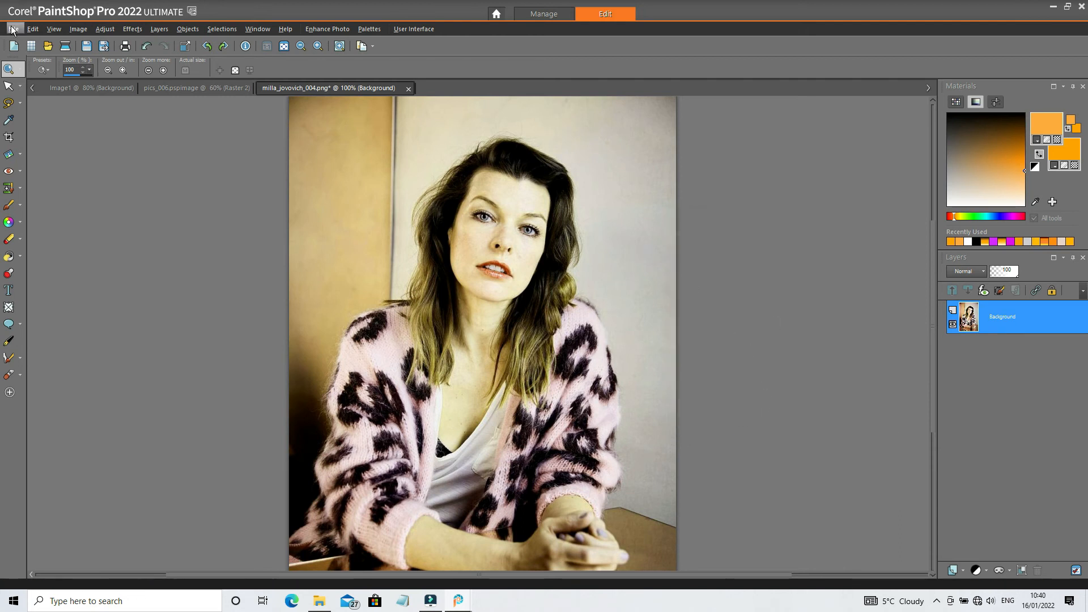
Save the hue-adjusted portrait as a PNG file named milla_jovovich_005.png in the newpics folder.
left_click(12, 29)
left_click(62, 176)
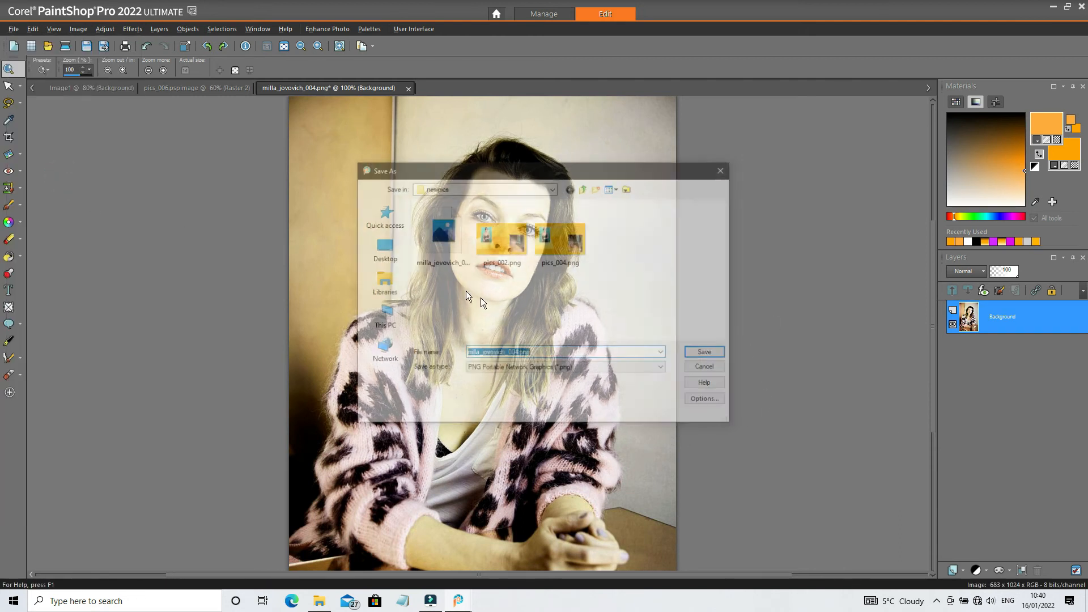
left_click(555, 352)
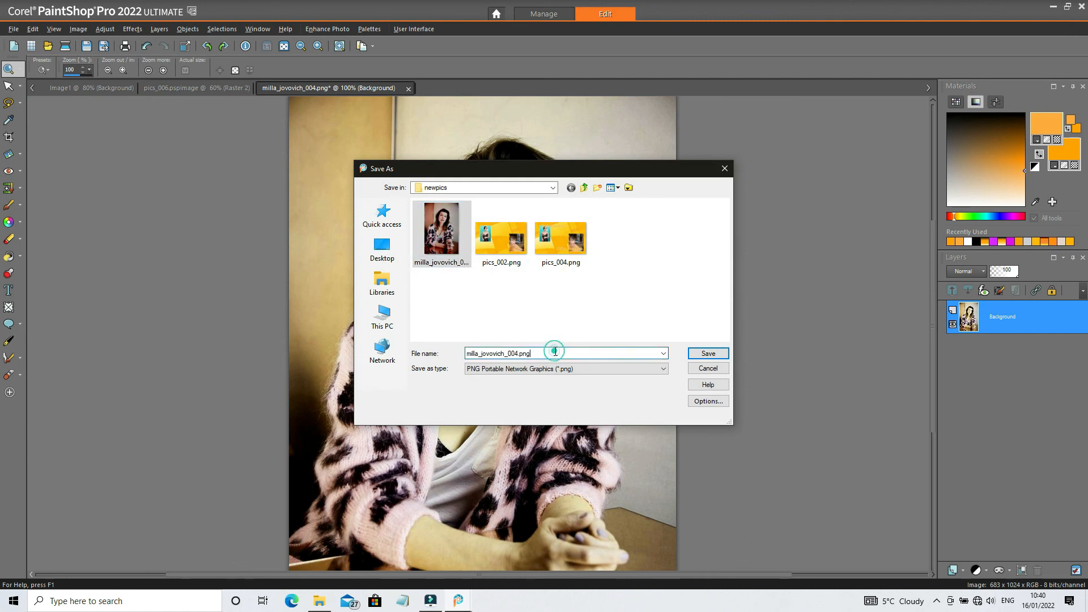
key("BackSpace")
type("5")
key("Return")
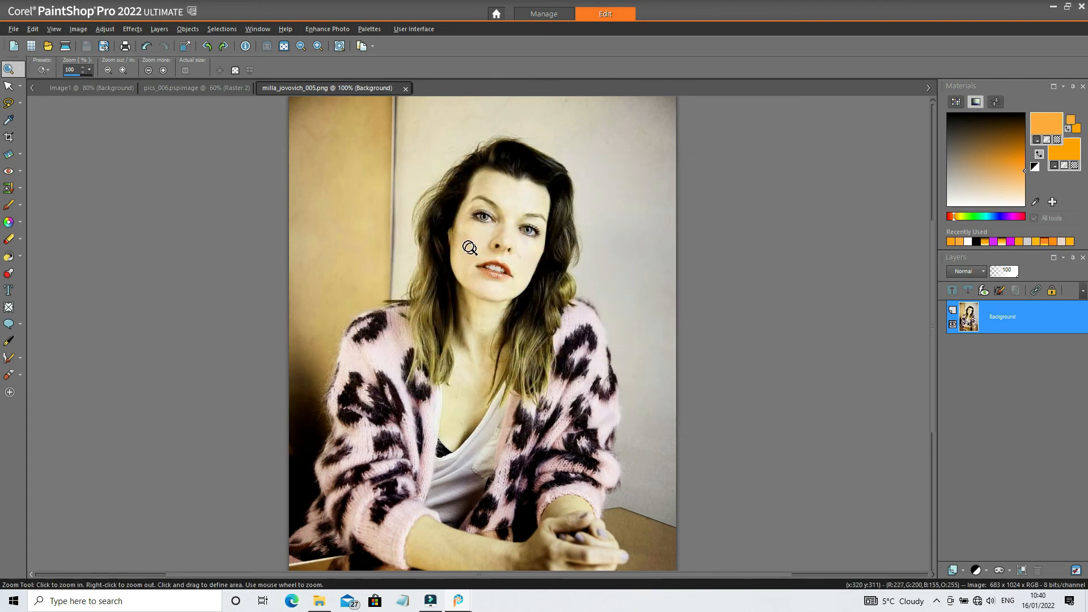
Apply a Vibrancy adjustment to the portrait with strength 44.
left_click(462, 229)
right_click(461, 229)
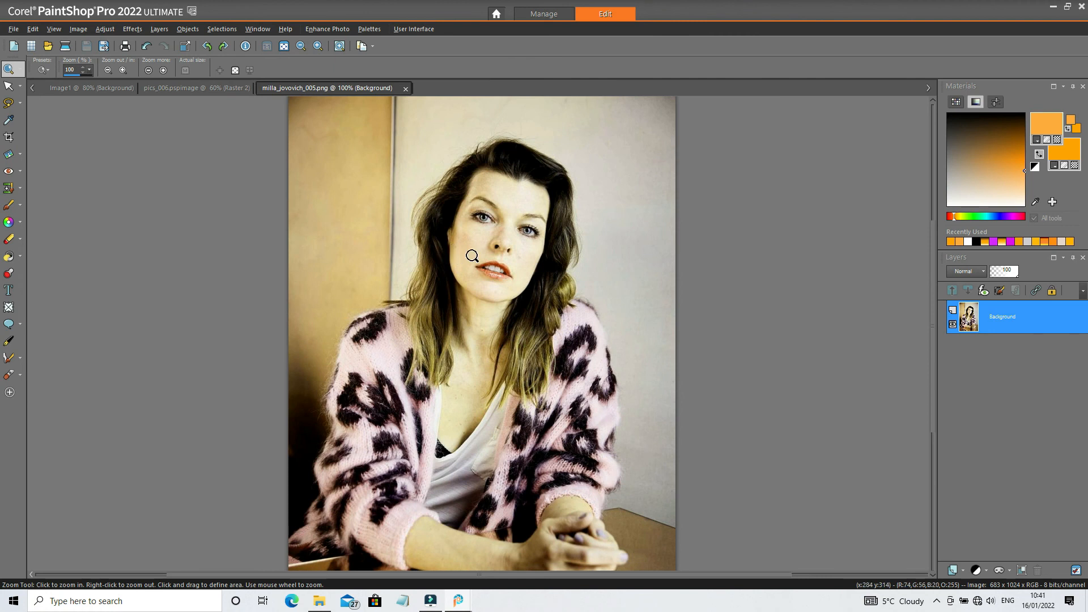
left_click(131, 30)
mouse_move(107, 27)
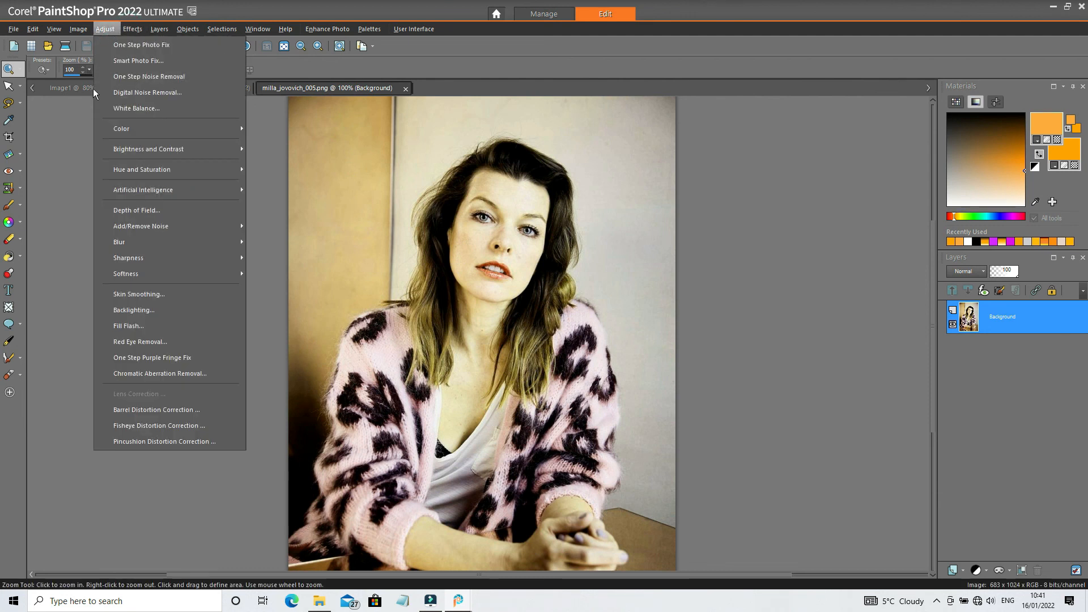
mouse_move(144, 180)
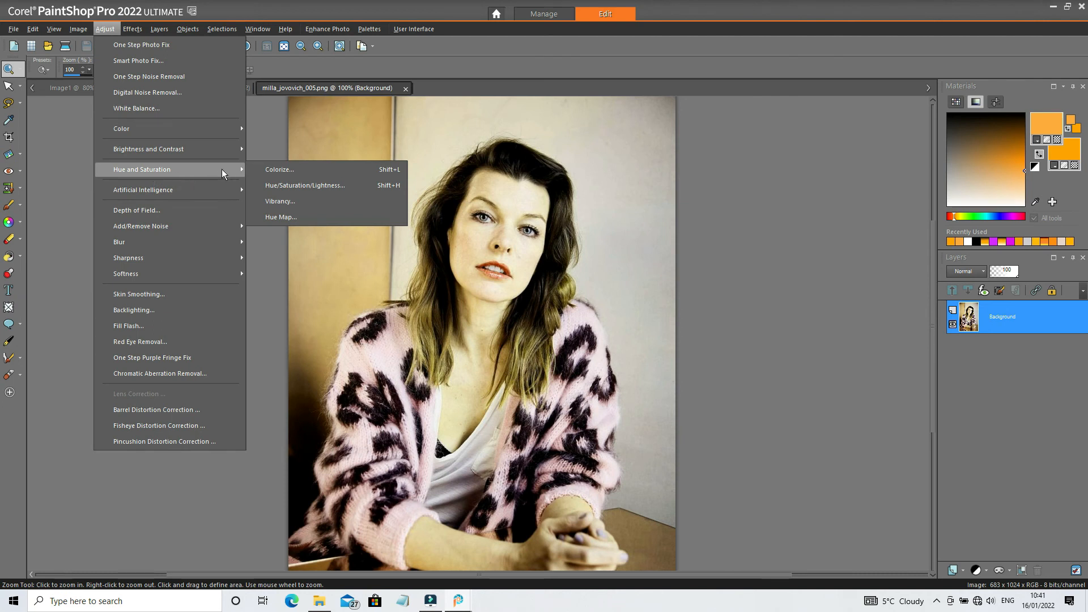
left_click(322, 200)
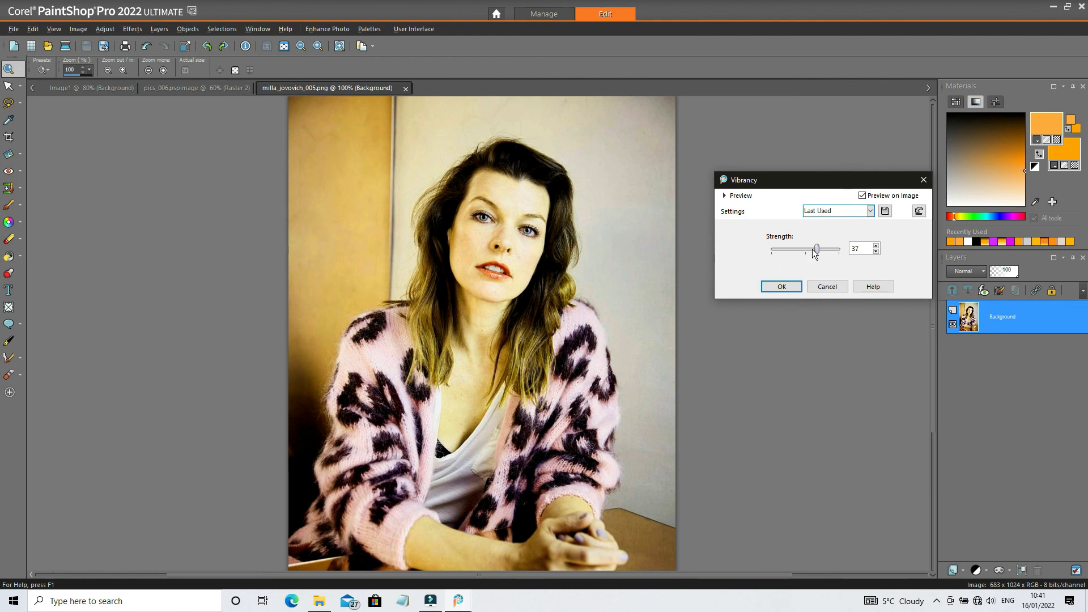
mouse_move(816, 252)
left_mouse_down()
mouse_move(793, 253)
mouse_move(821, 251)
left_mouse_up()
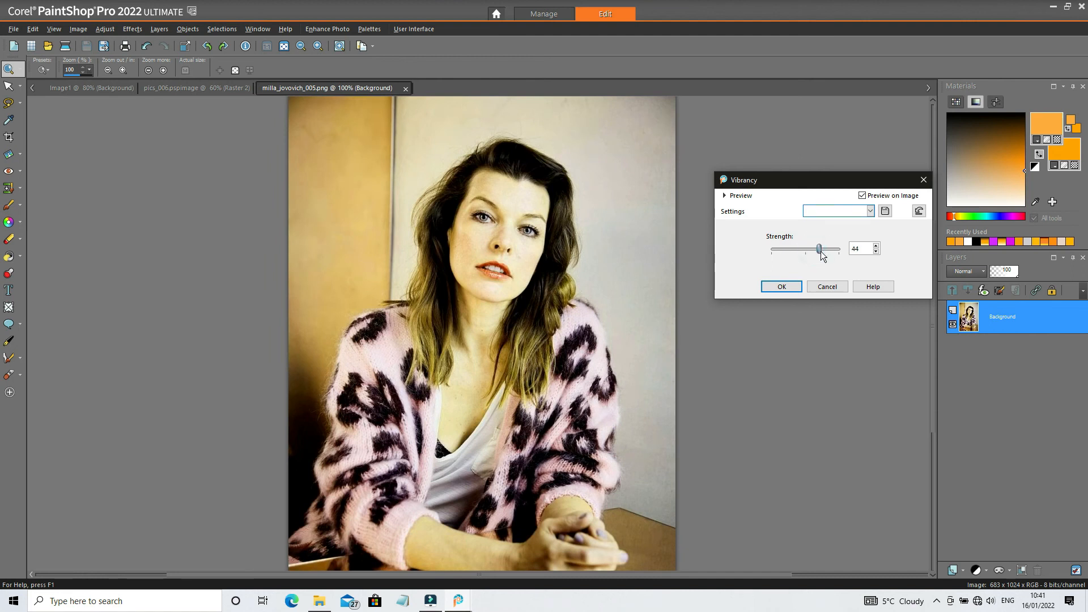
left_click(784, 286)
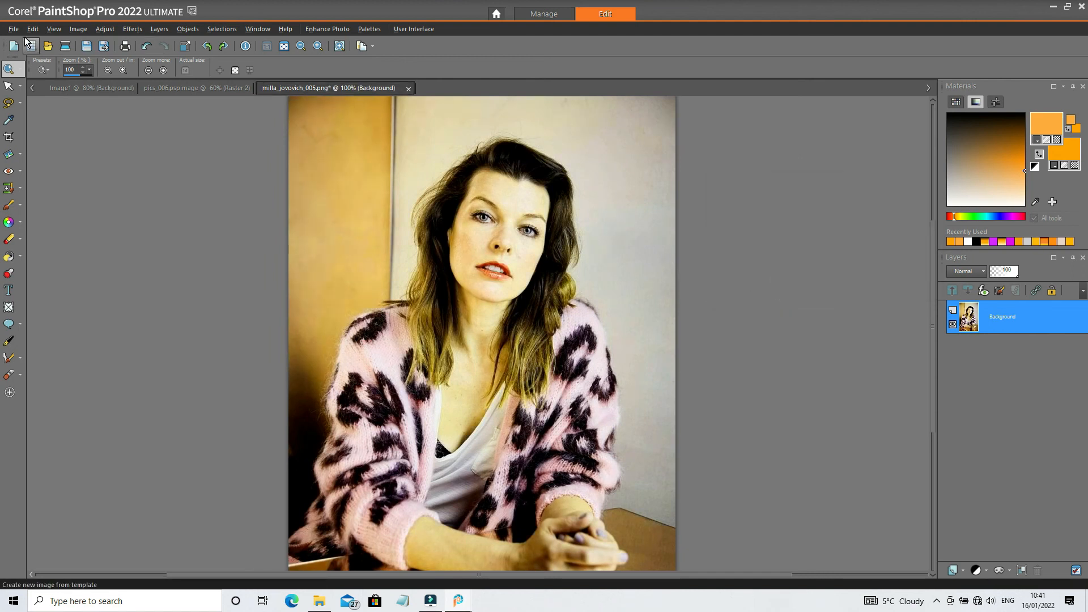
Save the more vibrant portrait as a PNG file named milla_jovovich_006.png in the newpics folder.
left_click(13, 29)
left_click(53, 176)
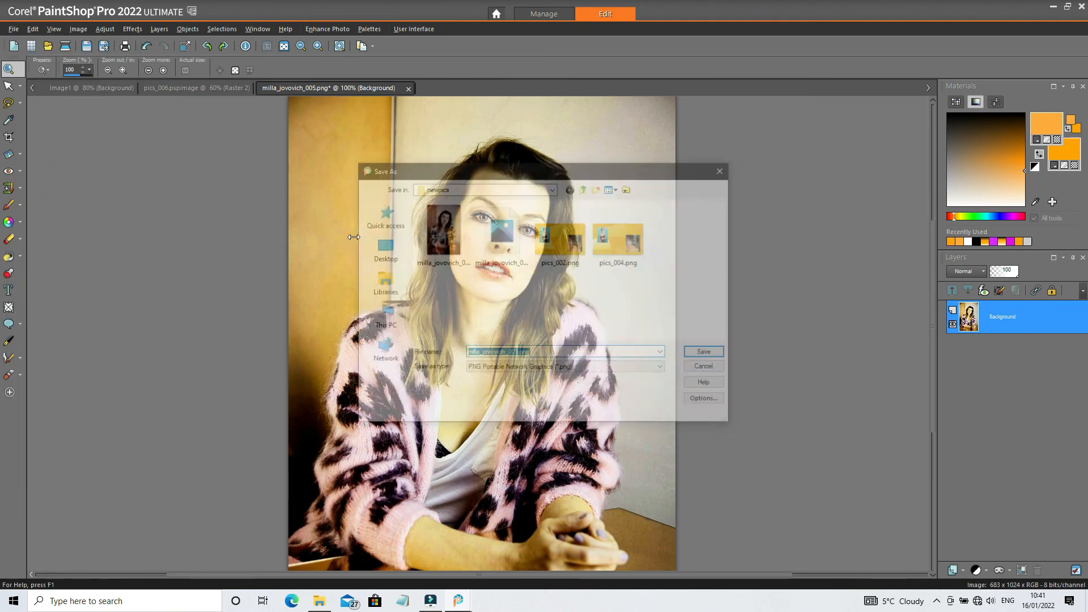
left_click(499, 230)
left_click(559, 353)
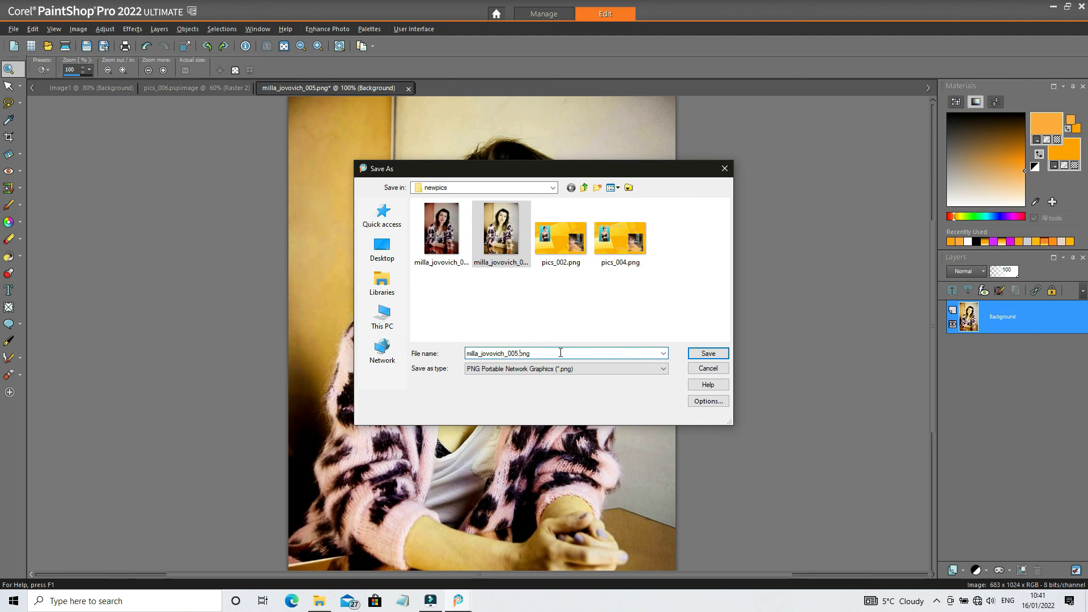
key("Left")
key("Left")
key("Left")
key("Left")
key("BackSpace")
type("6")
key("Return")
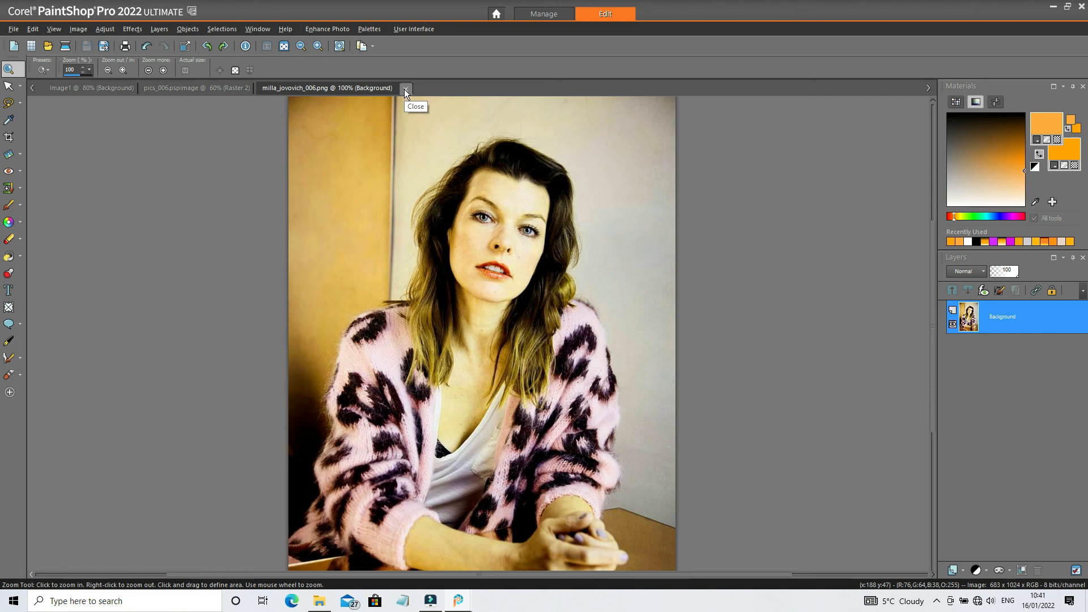
Open milla_jovovich_005.png to compare it with milla_jovovich_006.png, and close it again.
left_click(49, 48)
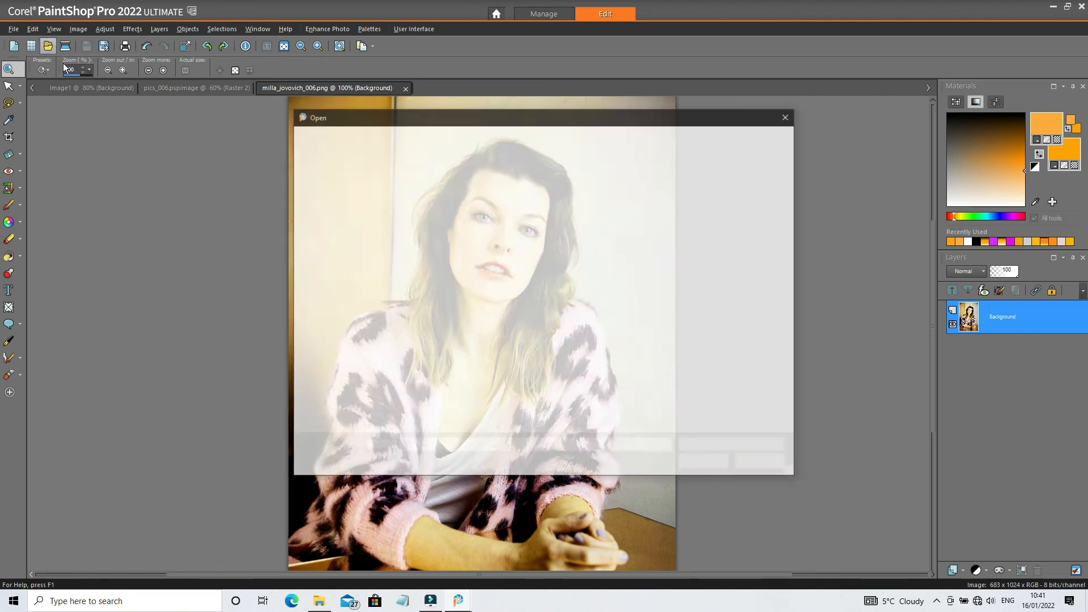
left_click(490, 211)
double_click(490, 210)
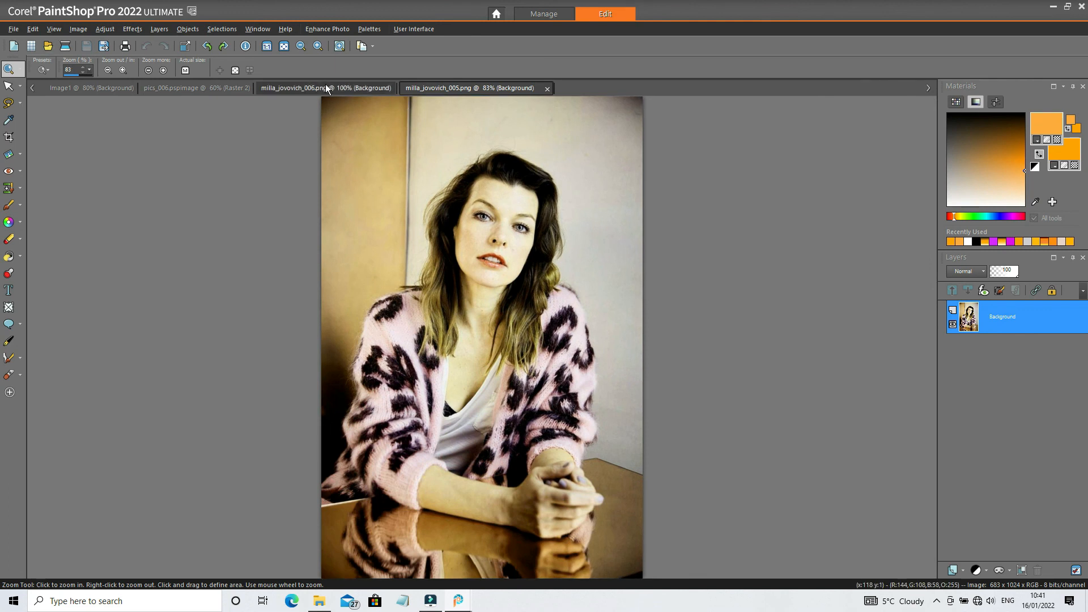
left_click(352, 86)
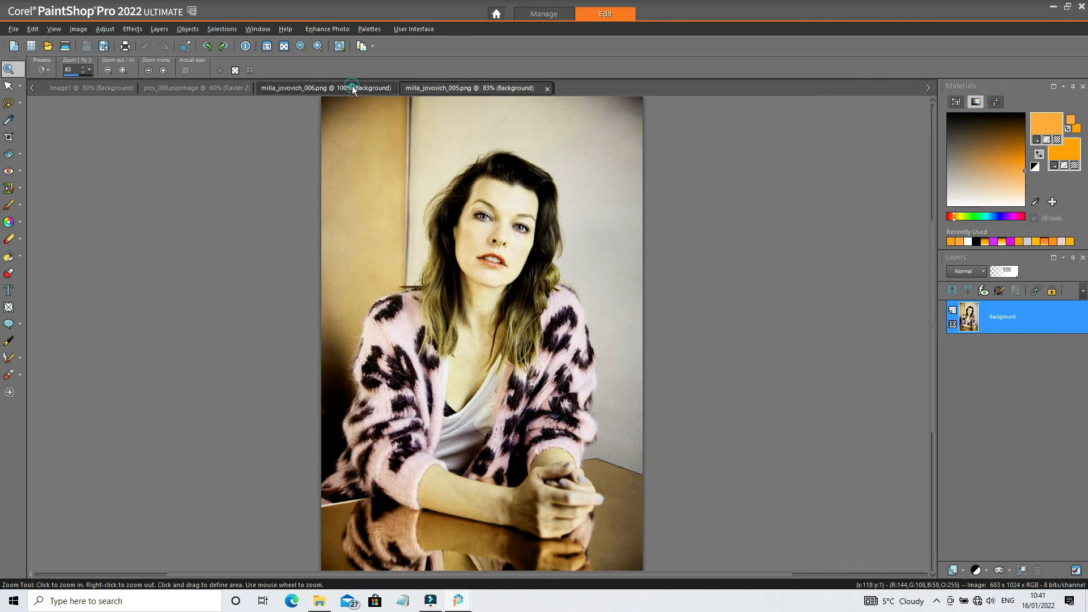
left_click(488, 85)
left_click(549, 88)
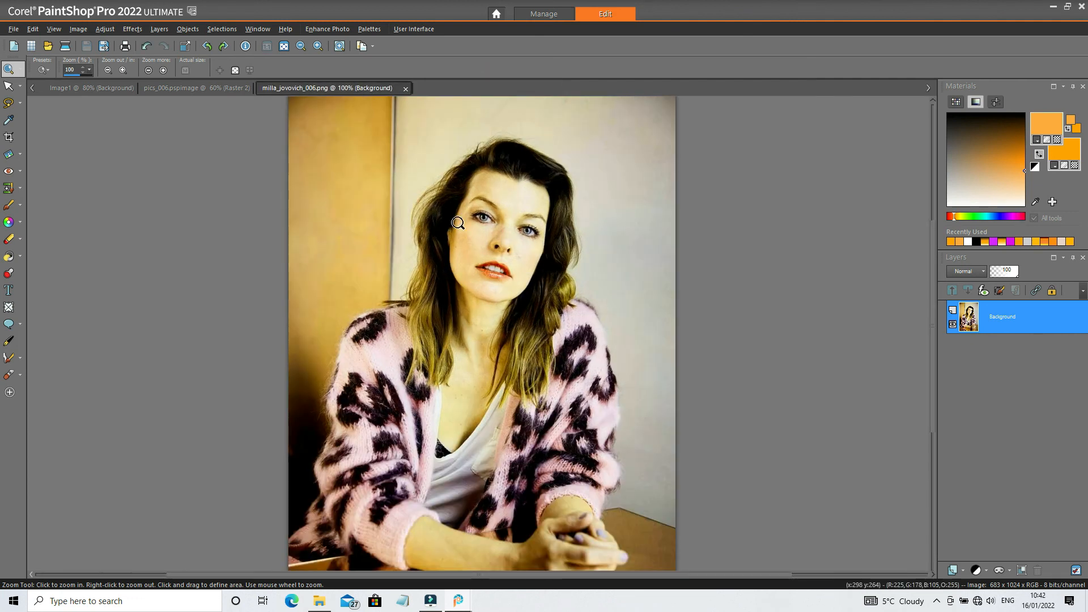
Try a Colorize adjustment on the portrait with hue 197 and saturation 144.
left_click(106, 32)
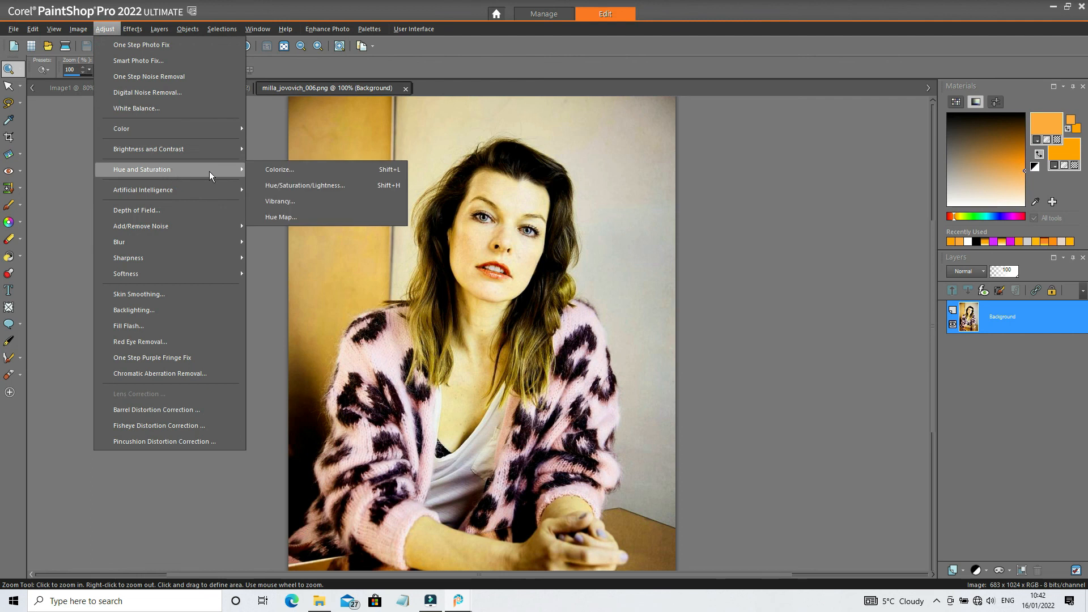
left_click(274, 169)
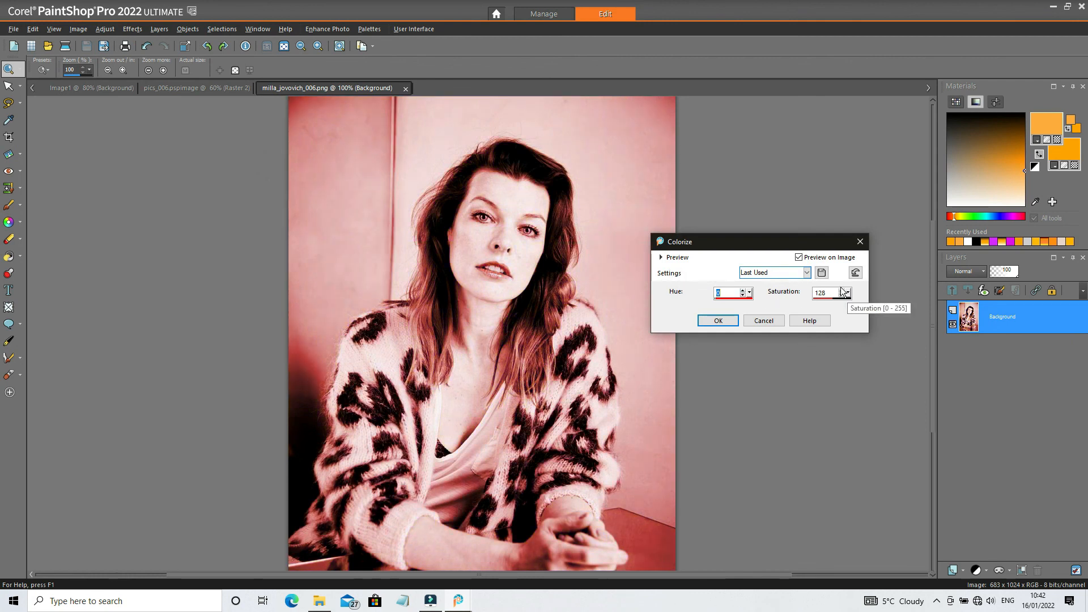
left_click_drag(848, 294, 849, 294)
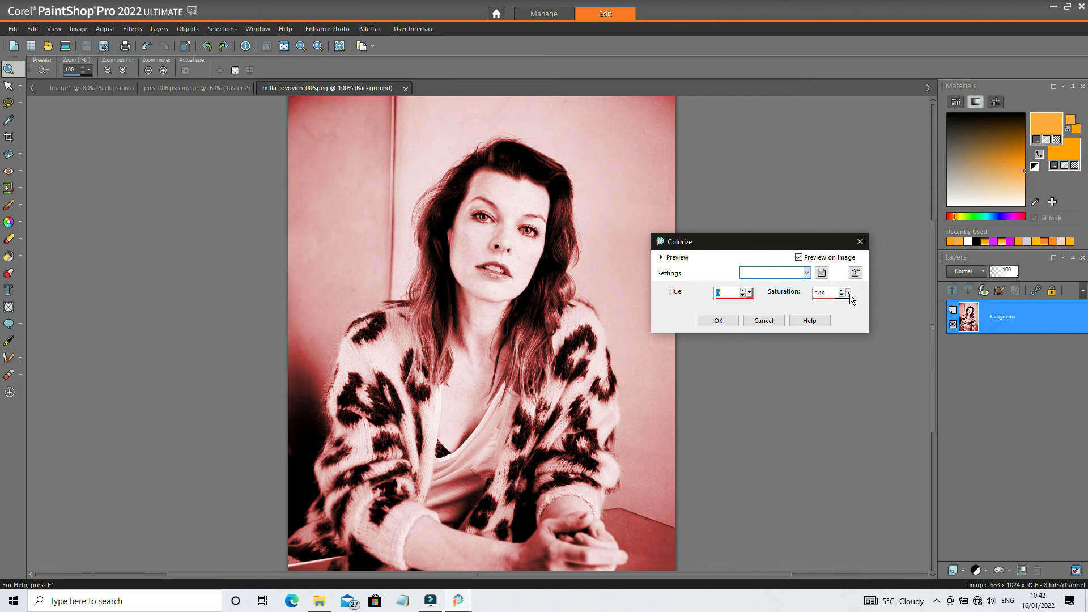
left_click_drag(749, 294, 767, 304)
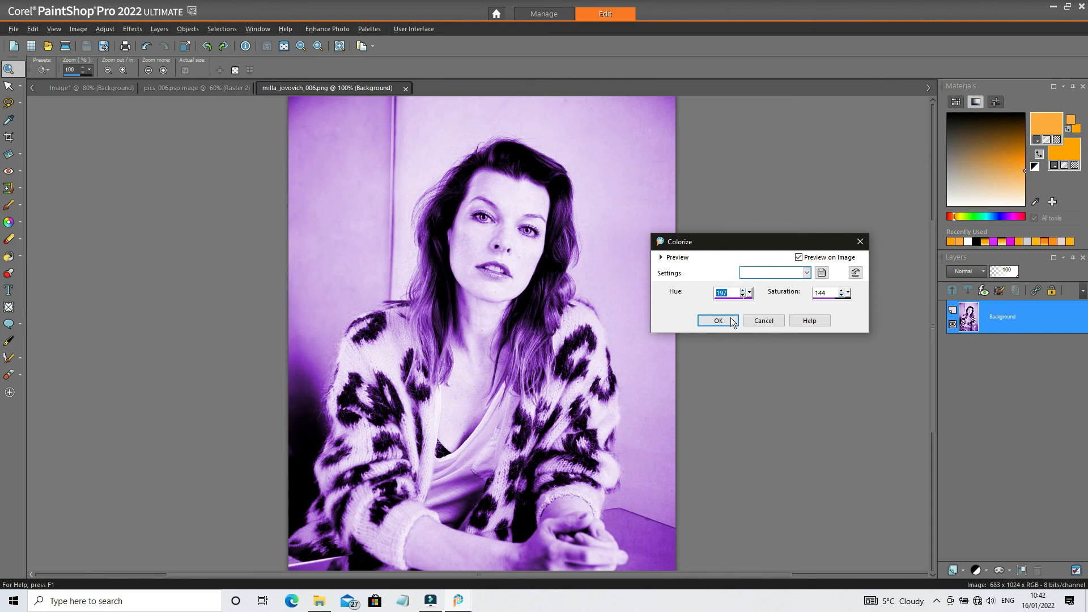
left_click(761, 322)
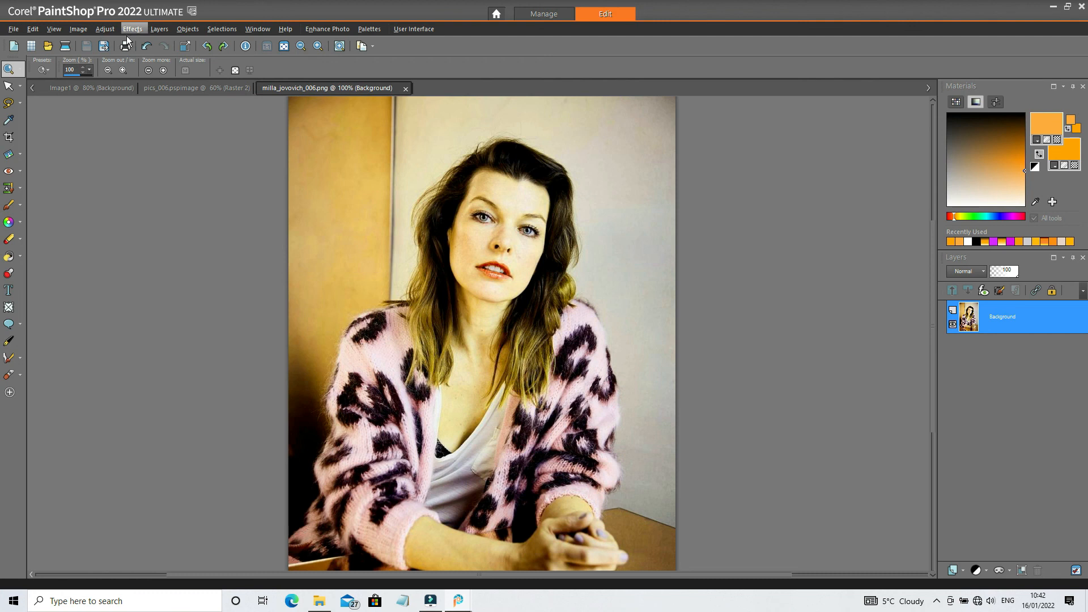
Apply a Gaussian Blur to the portrait with a radius of 1.00.
left_click(105, 29)
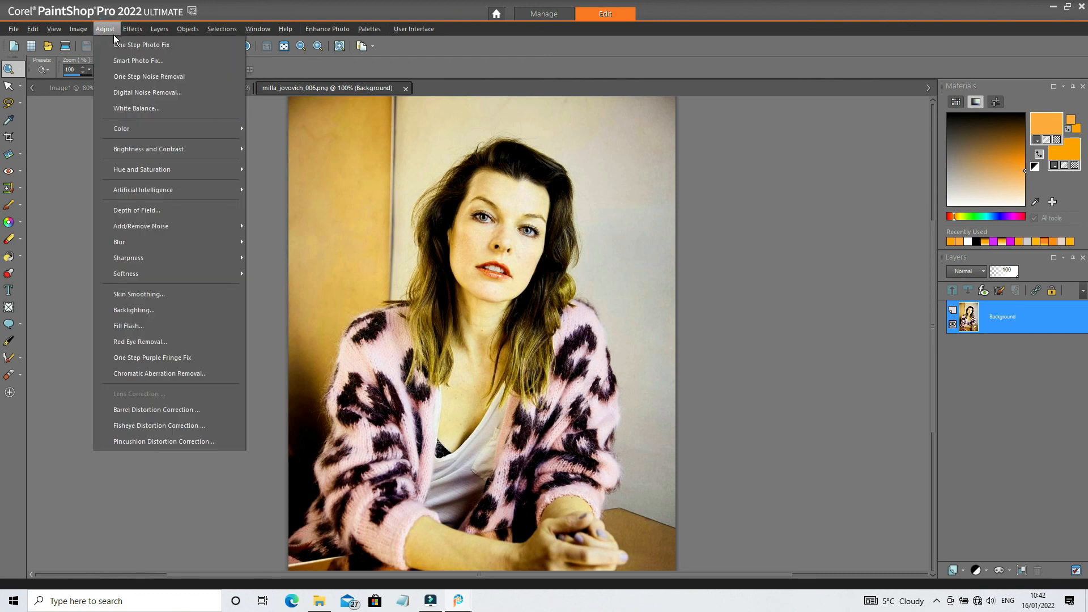
mouse_move(159, 244)
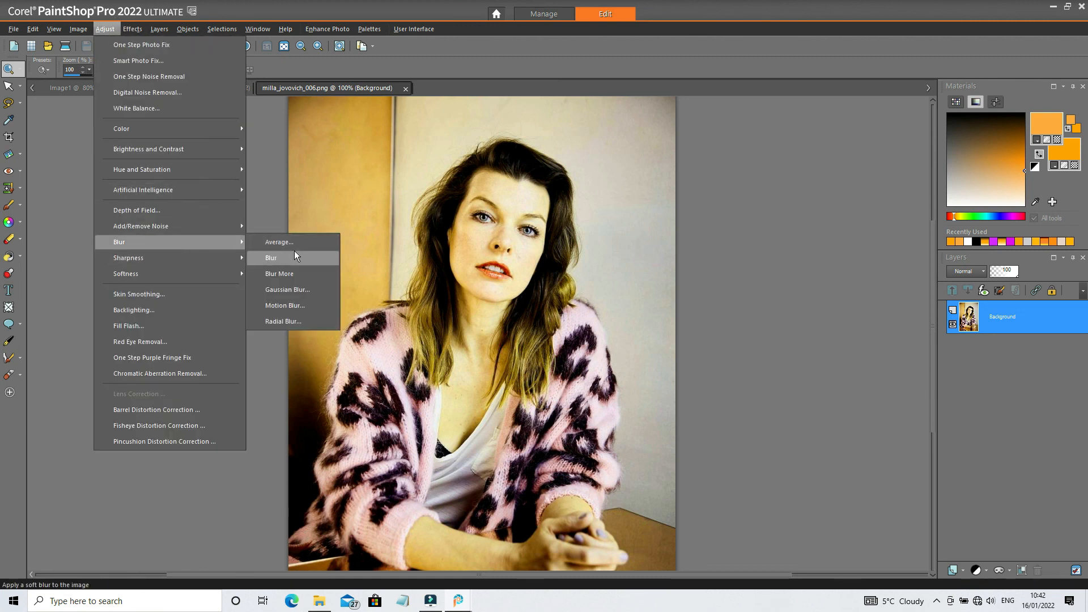
left_click(287, 289)
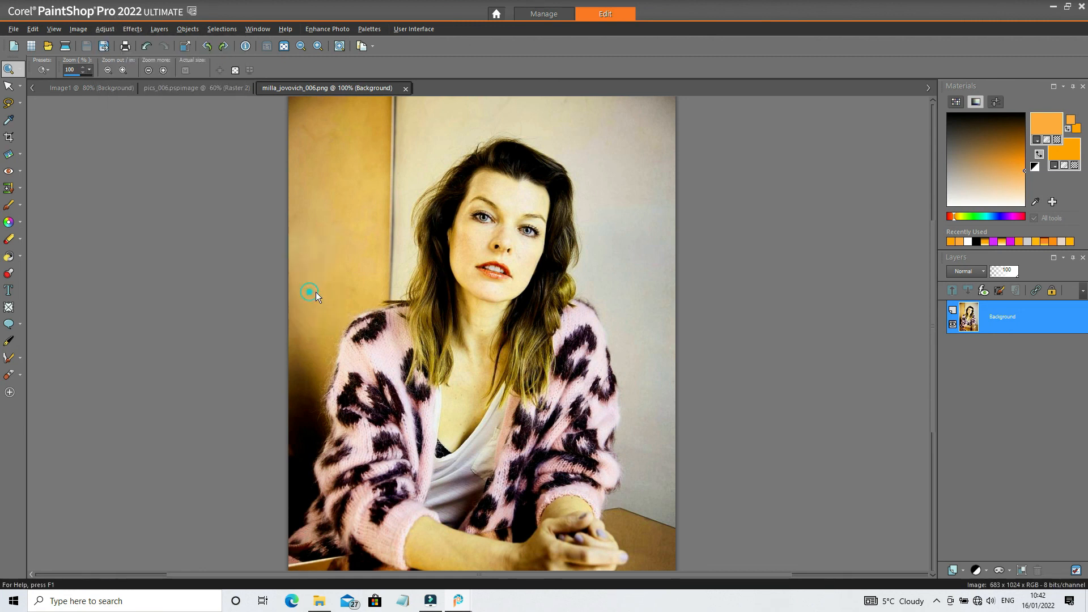
left_click_drag(508, 254, 671, 256)
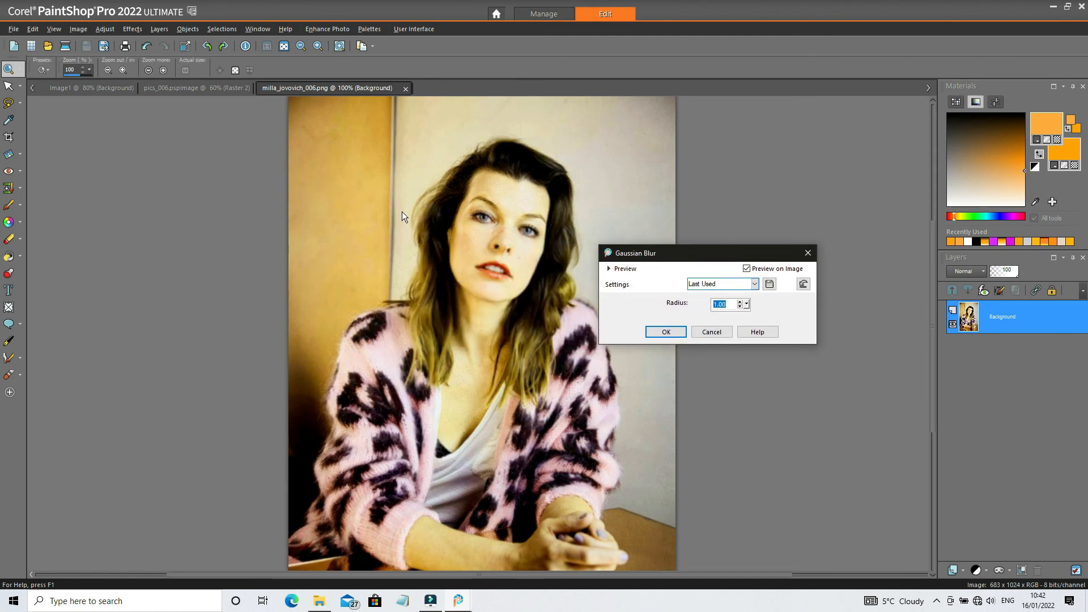
left_click(667, 332)
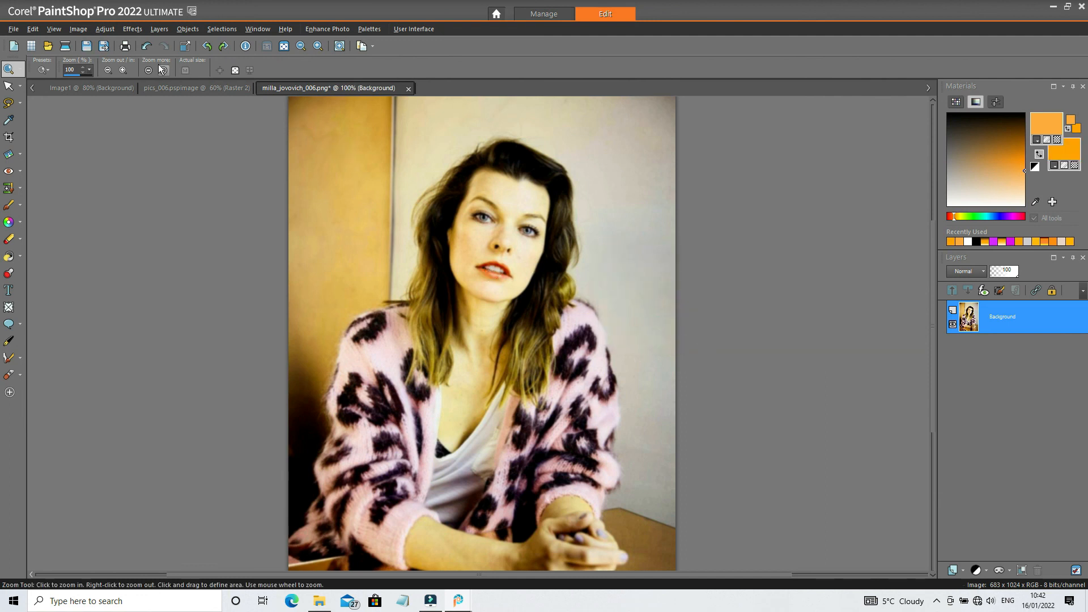
Save the blurred portrait as a PNG file named milla_jovovich_007.png in the newpics folder.
left_click(13, 29)
left_click(67, 175)
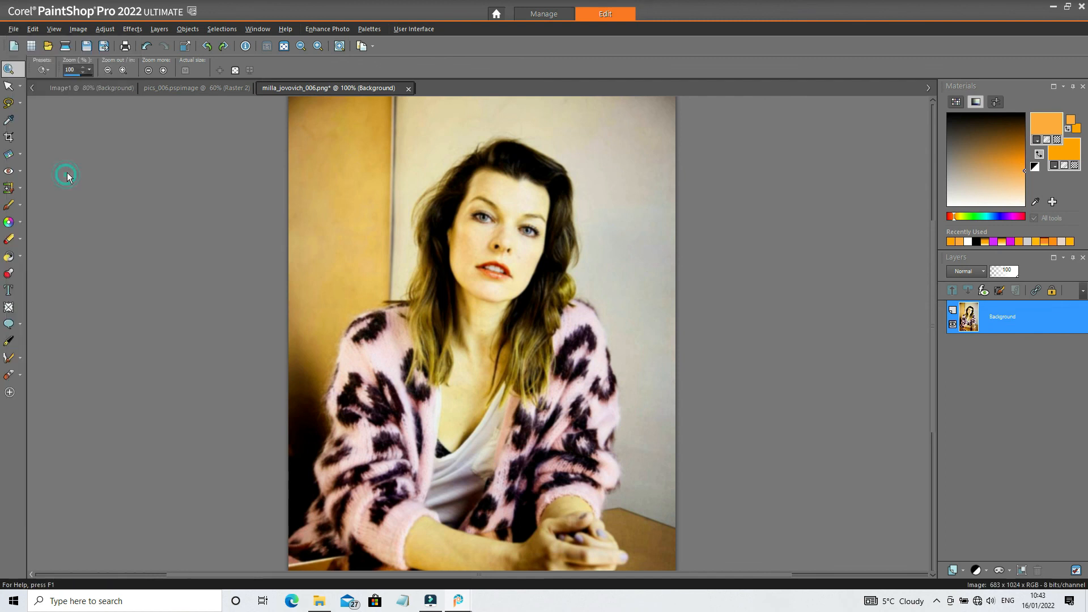
left_click(560, 241)
left_click(553, 353)
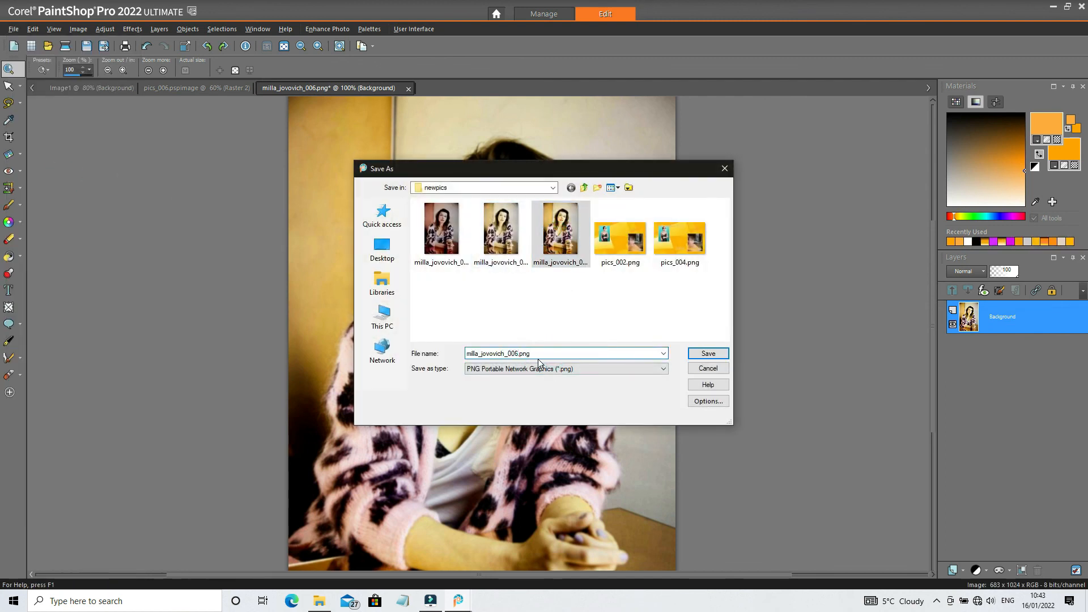
left_click(707, 357)
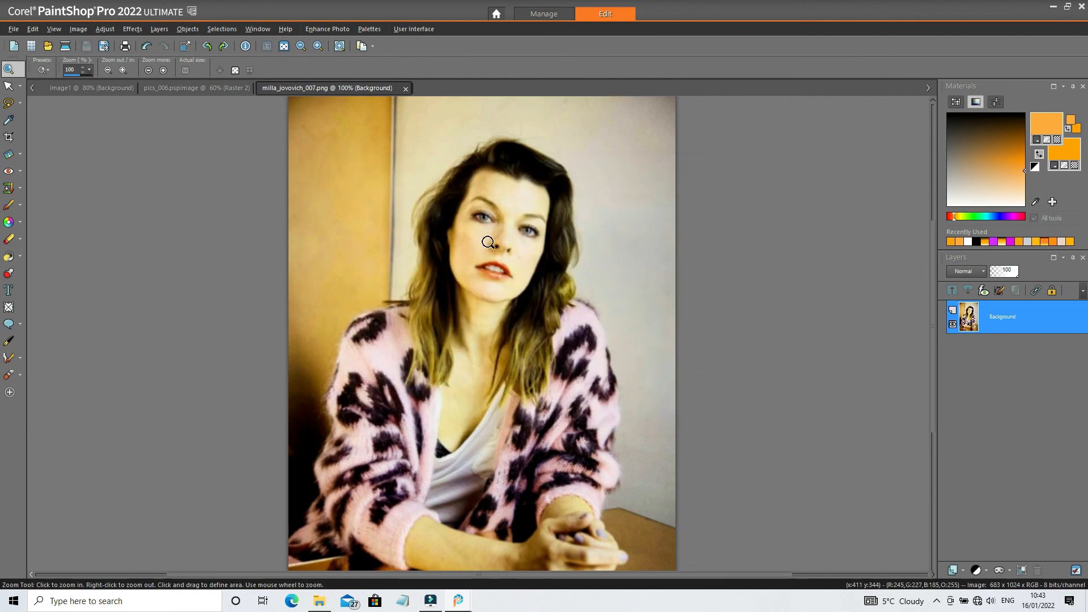
Undo the Gaussian Blur applied to the whole portrait.
left_click(429, 232)
right_click(429, 232)
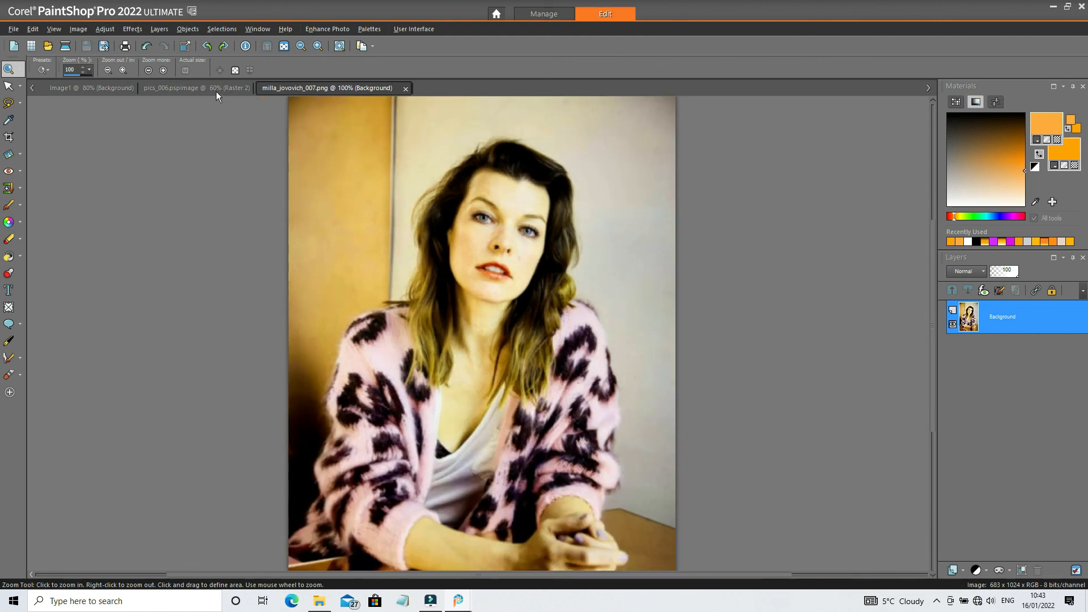
left_click(147, 46)
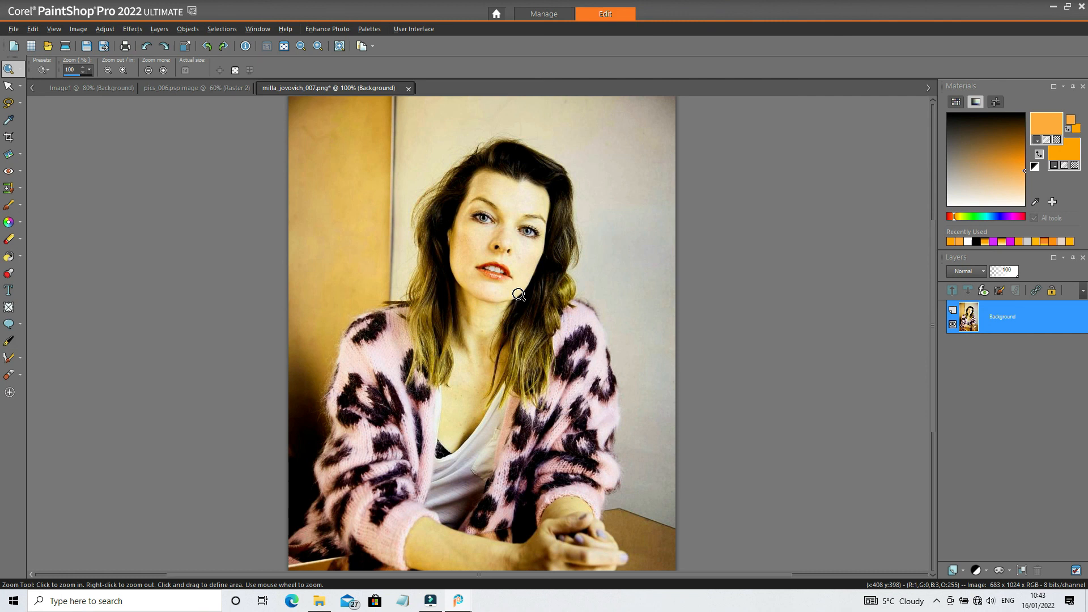
Draw an elliptical selection around the woman's head with the Selection tool.
left_click(20, 103)
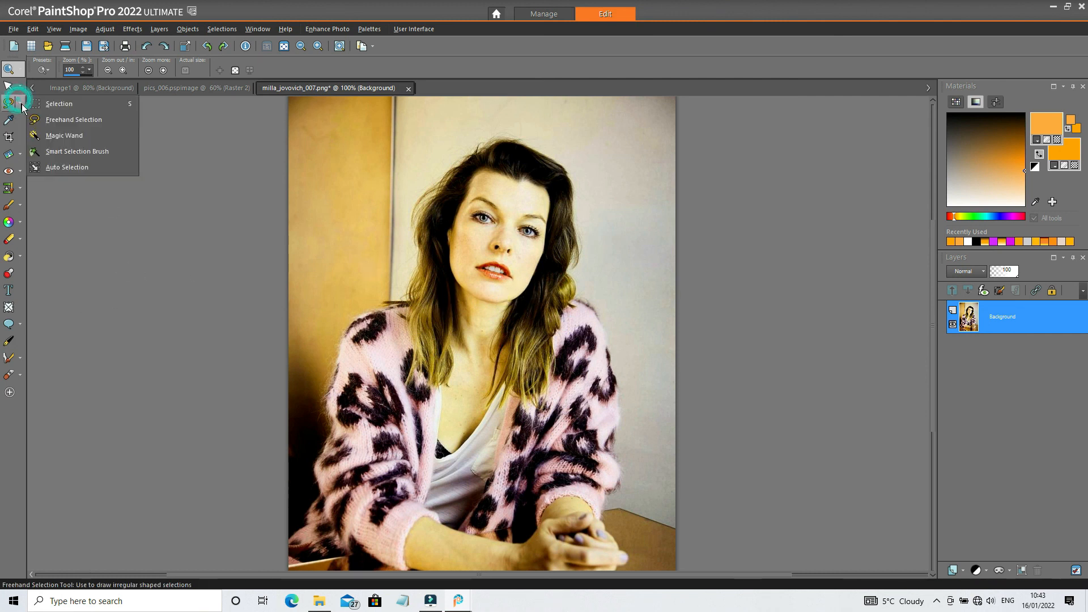
left_click(57, 107)
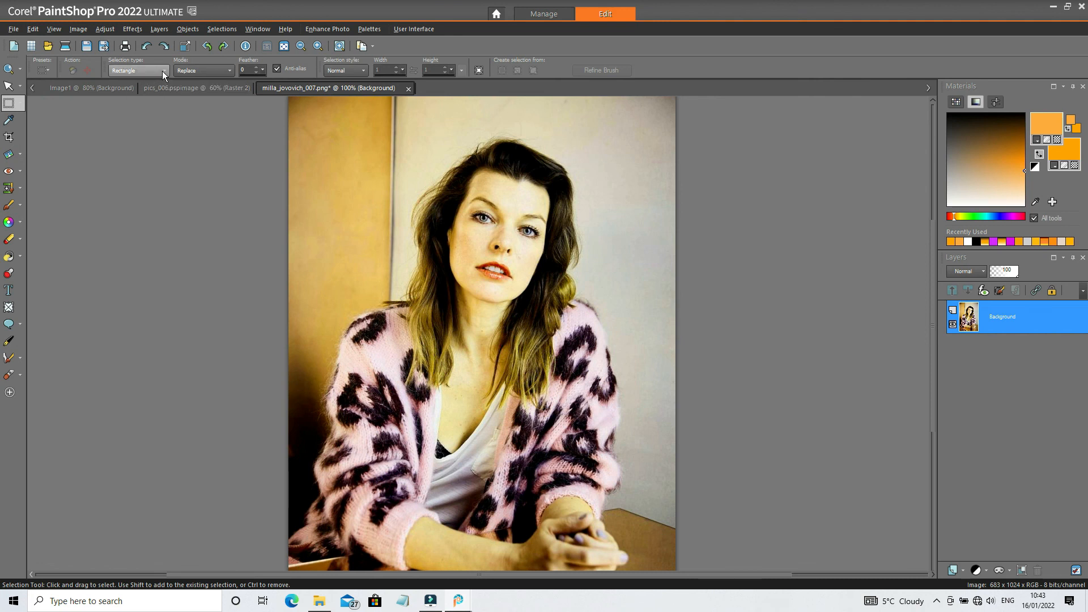
left_click(162, 70)
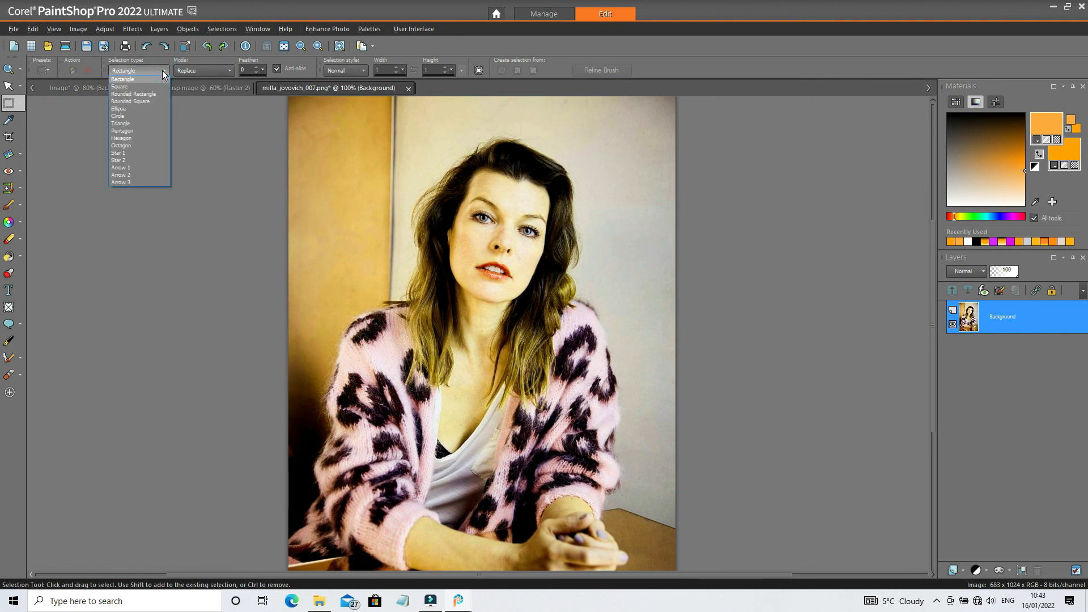
left_click(140, 108)
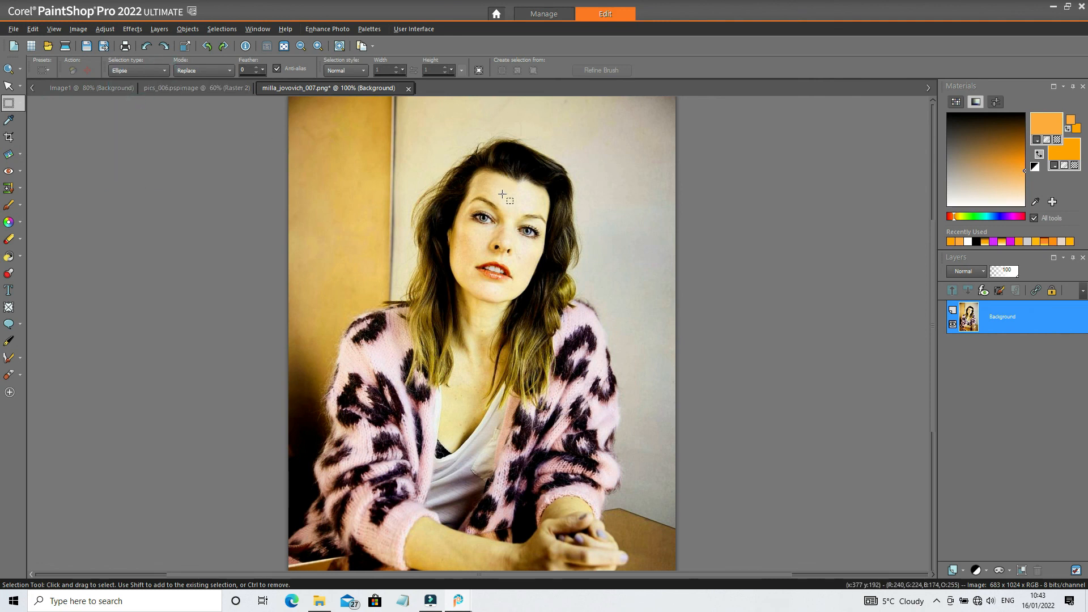
left_click_drag(506, 216, 558, 287)
left_click_drag(596, 322, 604, 333)
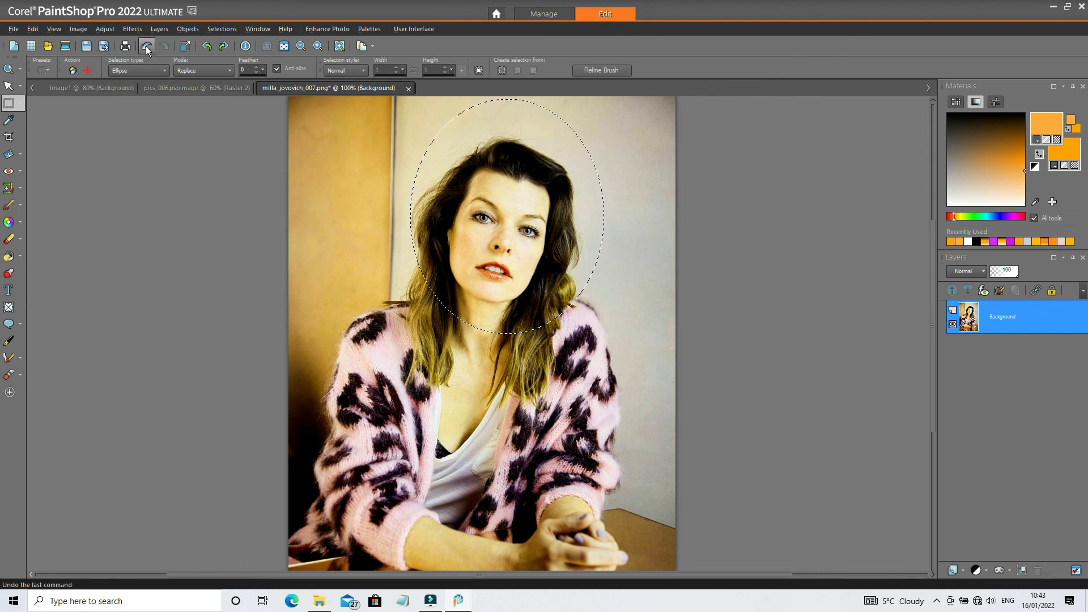
Try a Gaussian Blur with a radius of 1.00 inside the elliptical selection, then undo it and clear the selection.
left_click(109, 28)
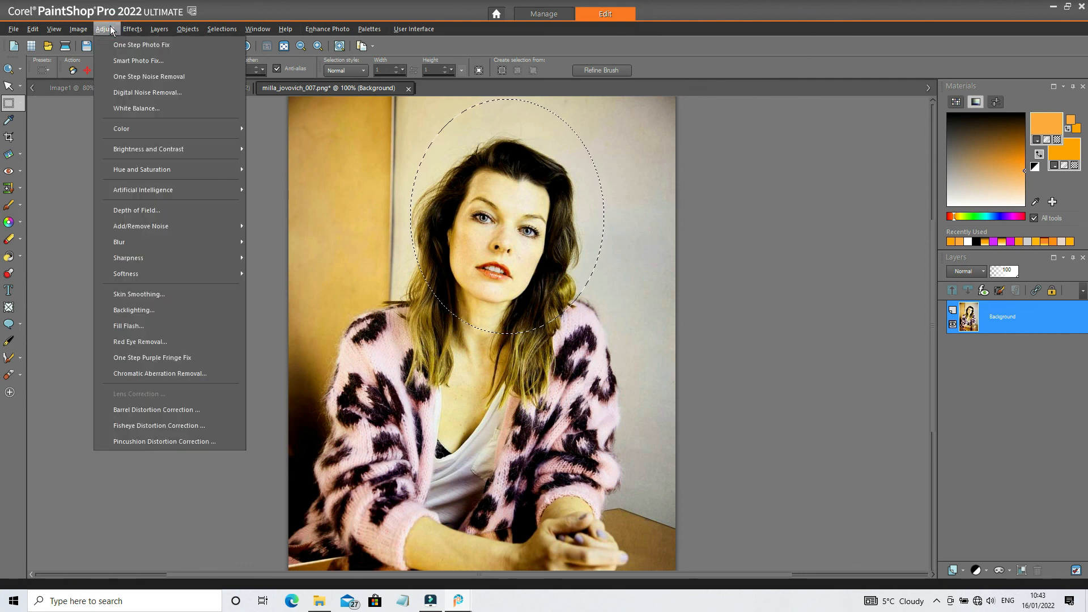
mouse_move(161, 240)
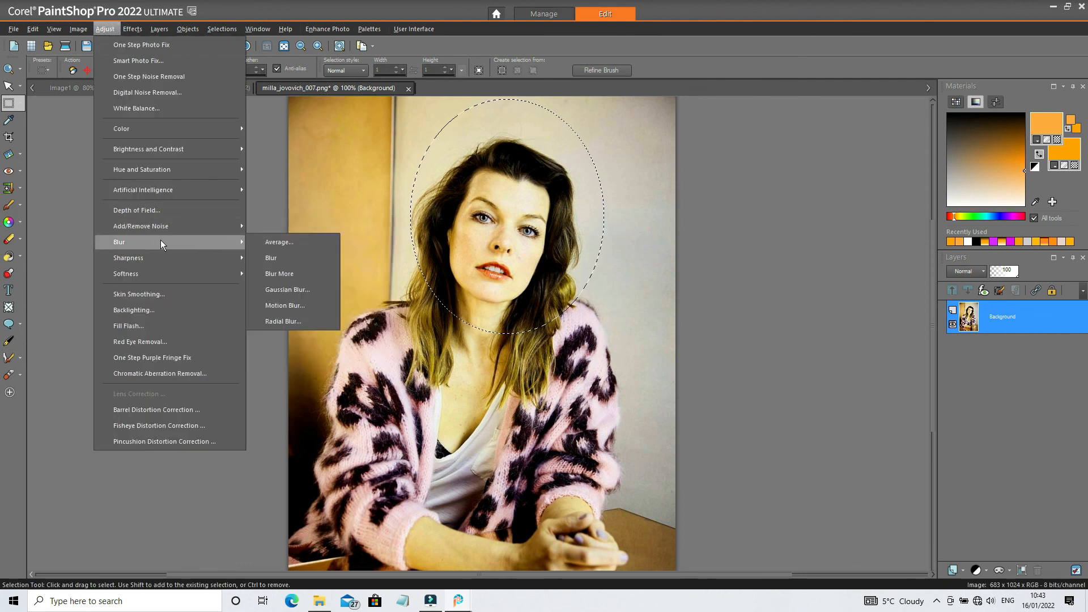
left_click(287, 288)
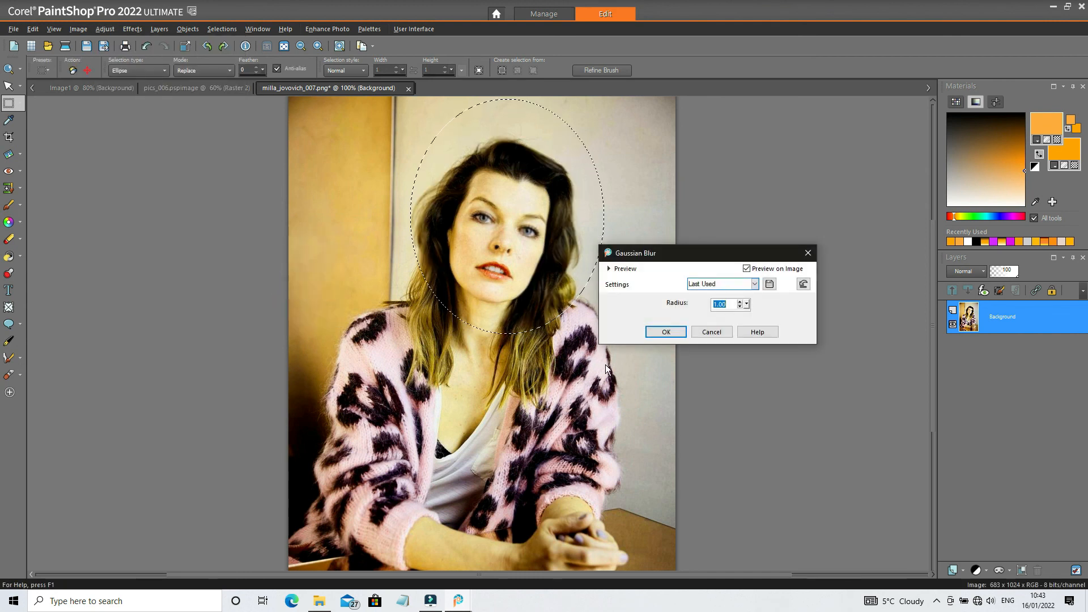
left_click(660, 332)
left_click(633, 322)
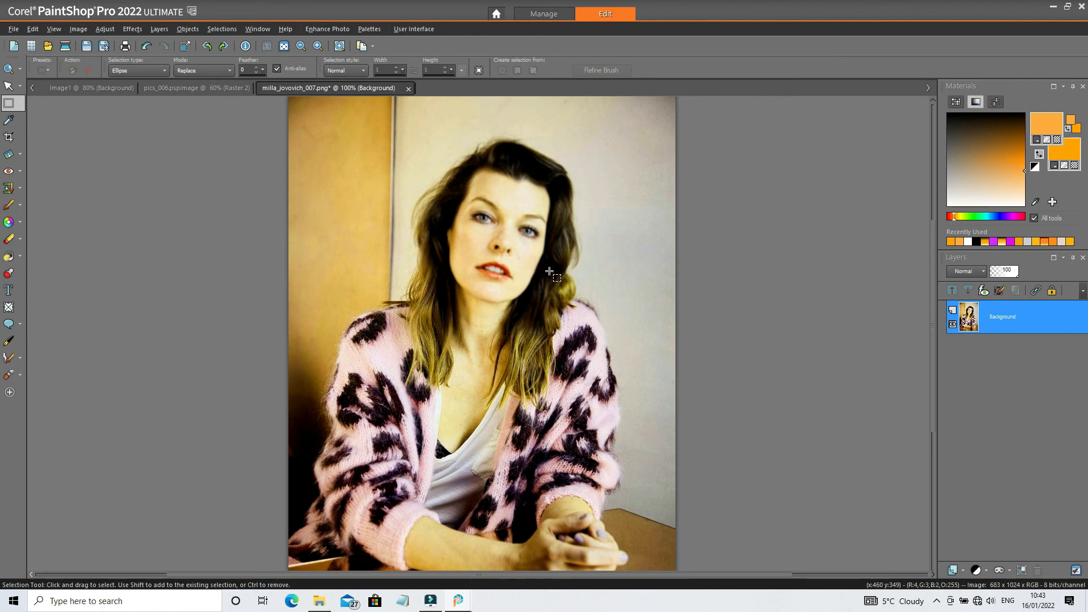
left_click(145, 48)
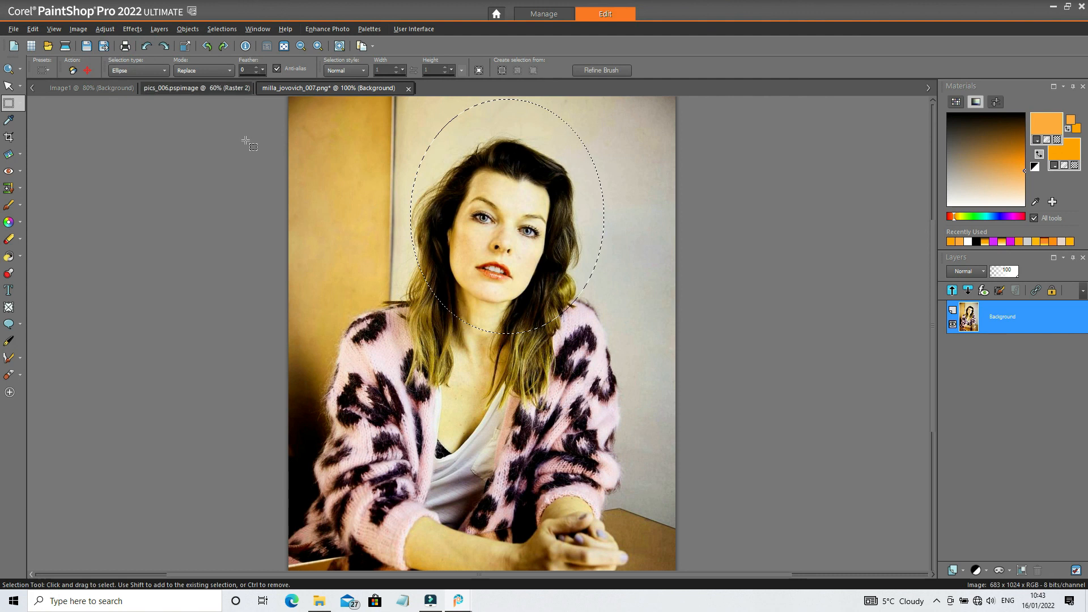
left_click(358, 165)
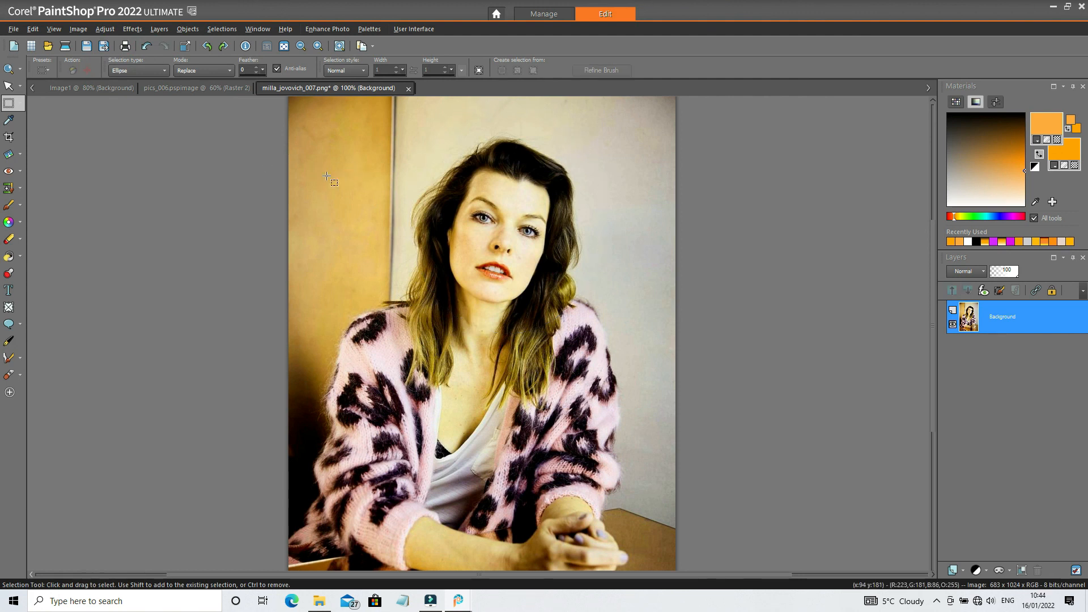
left_click(20, 102)
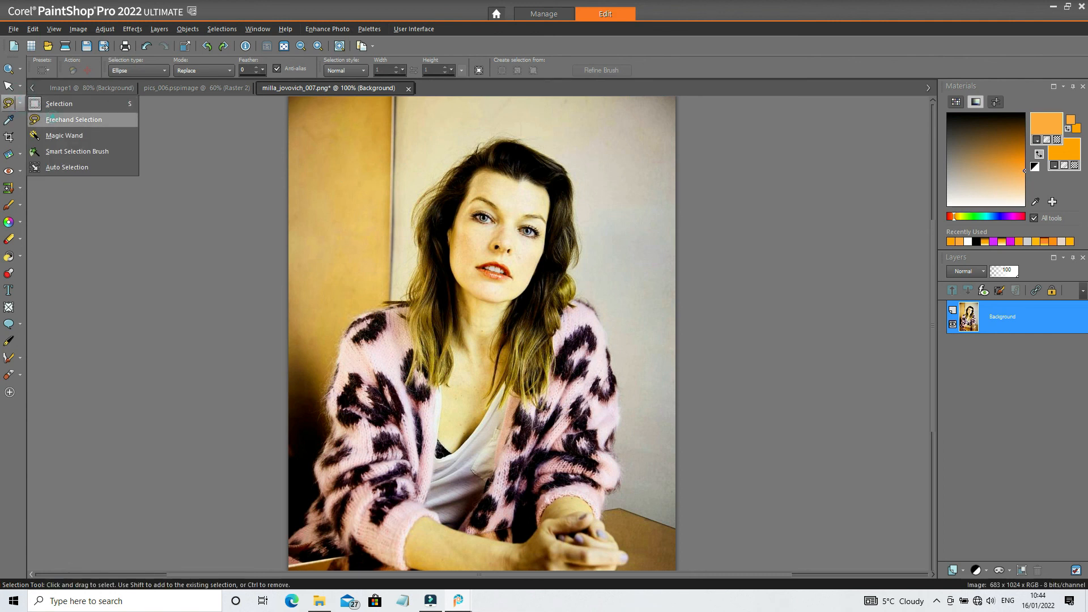
left_click(62, 120)
left_click(21, 70)
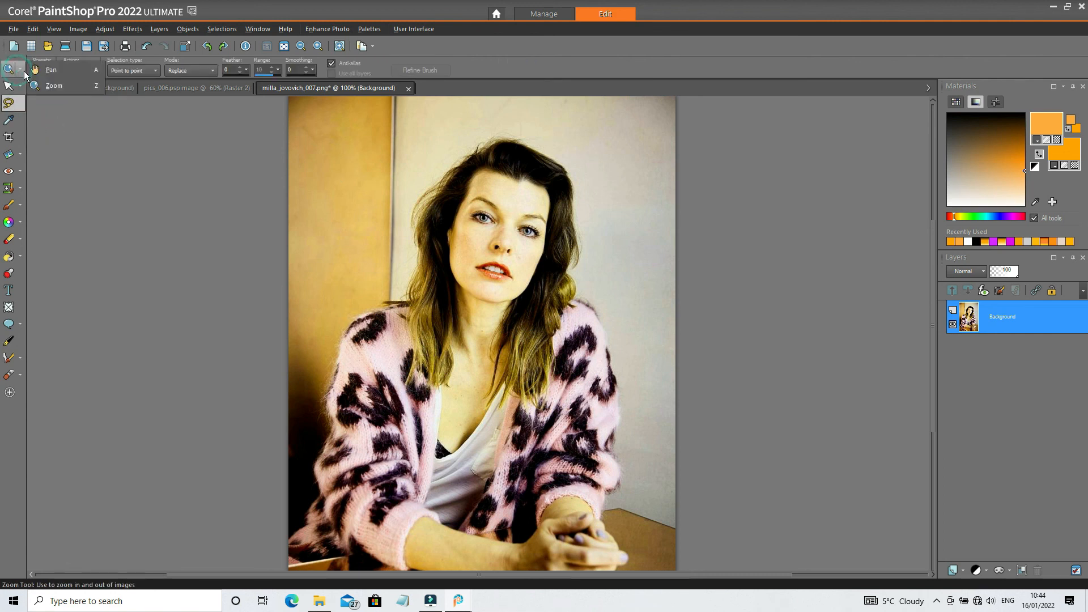
left_click(50, 86)
left_click(518, 239)
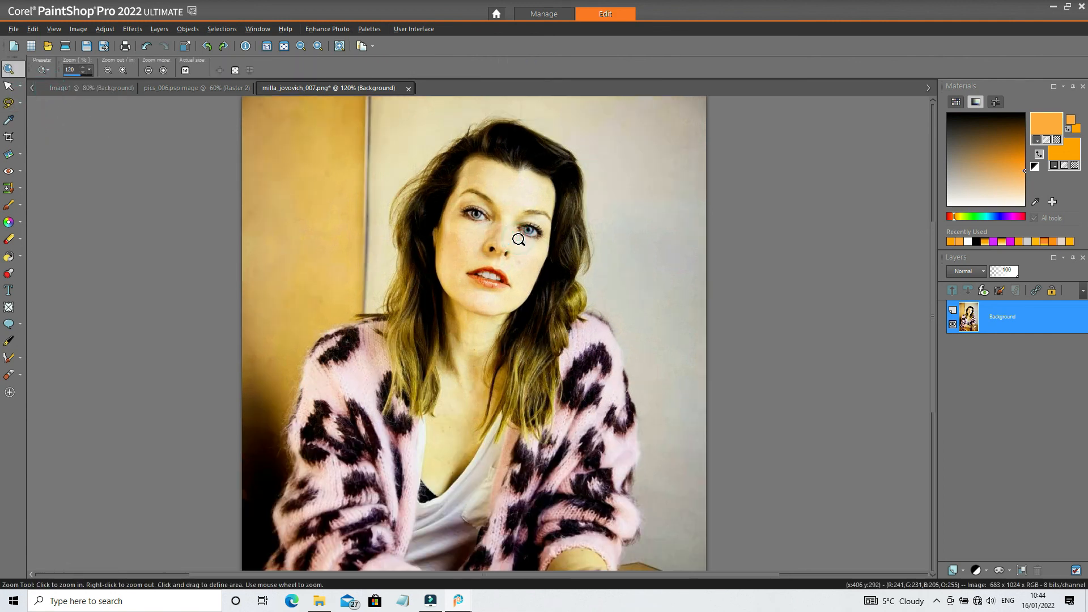
right_click(518, 239)
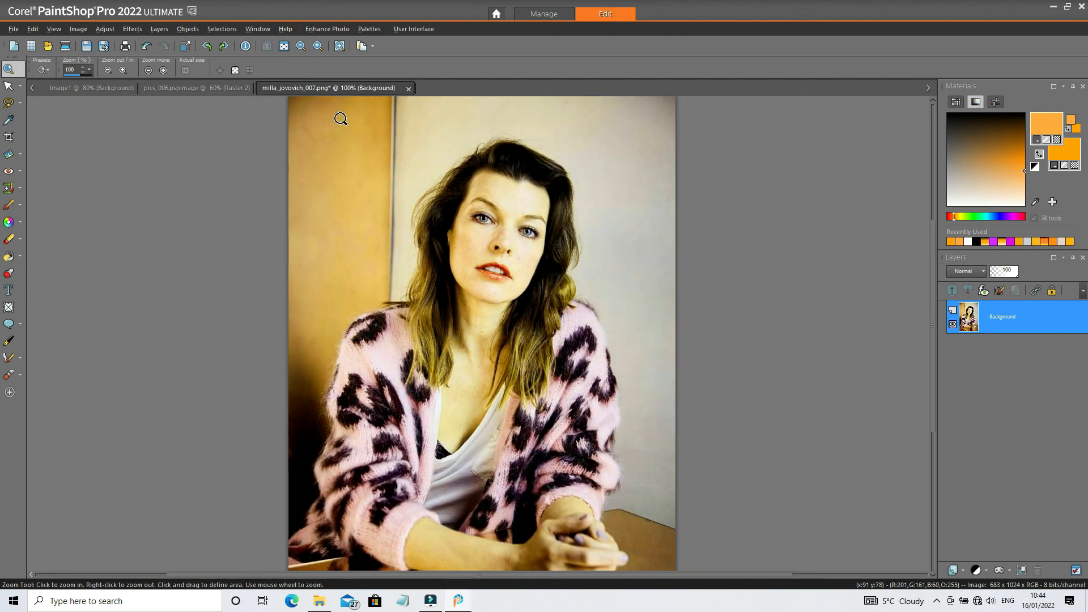
Try the Sharpen adjustment on the whole portrait and undo it.
left_click(106, 28)
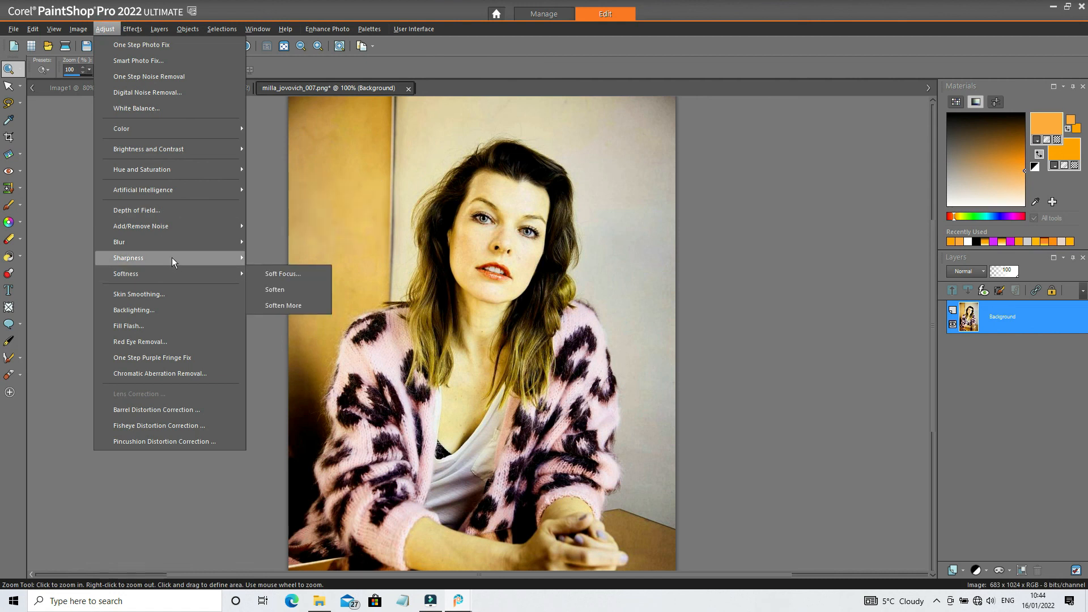
mouse_move(210, 257)
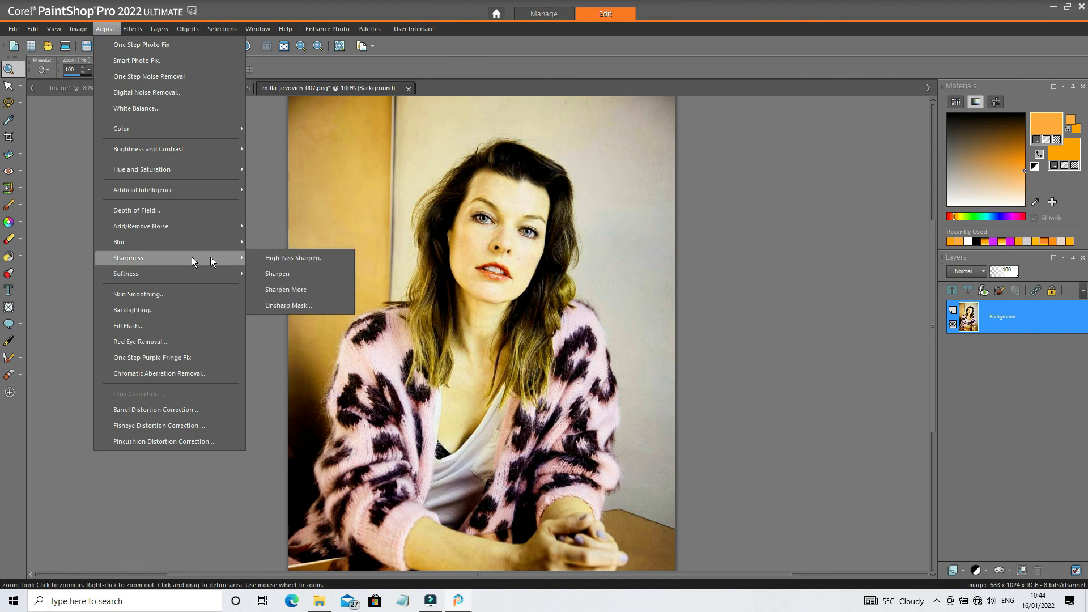
left_click(304, 274)
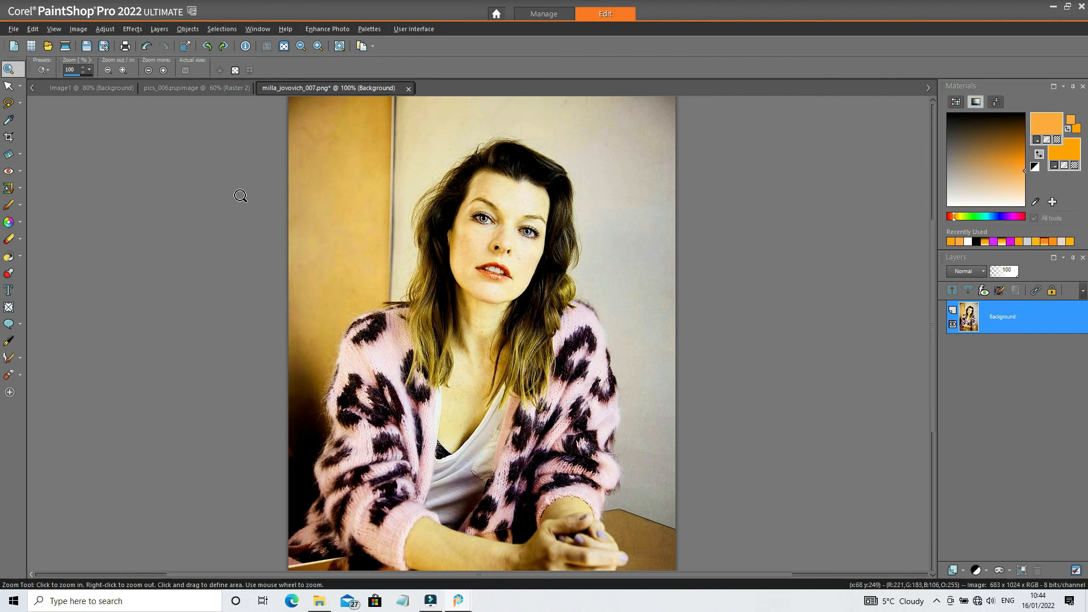
left_click(147, 49)
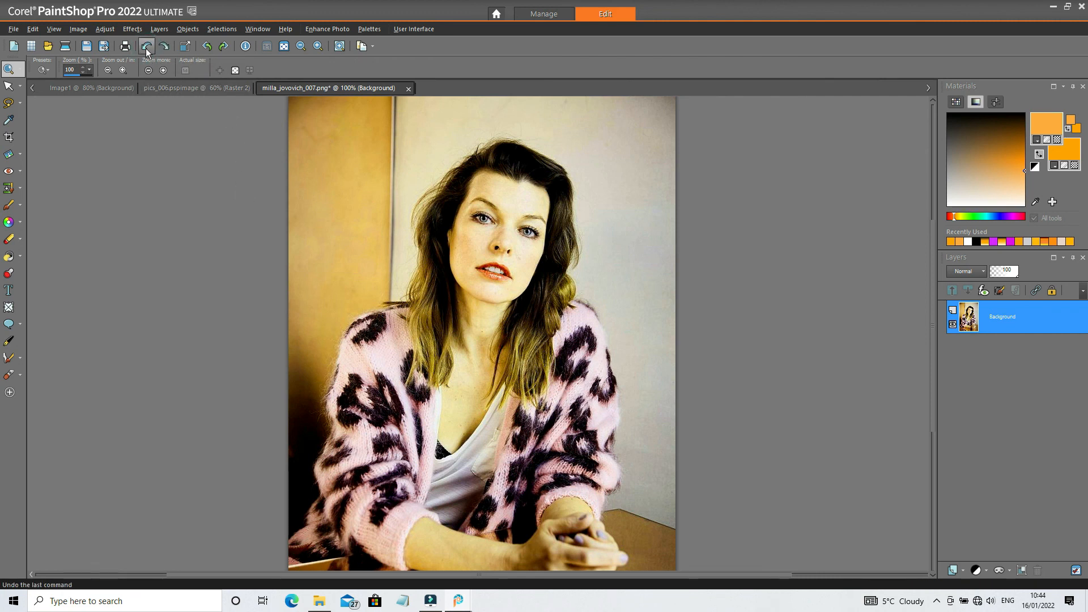
left_click(111, 28)
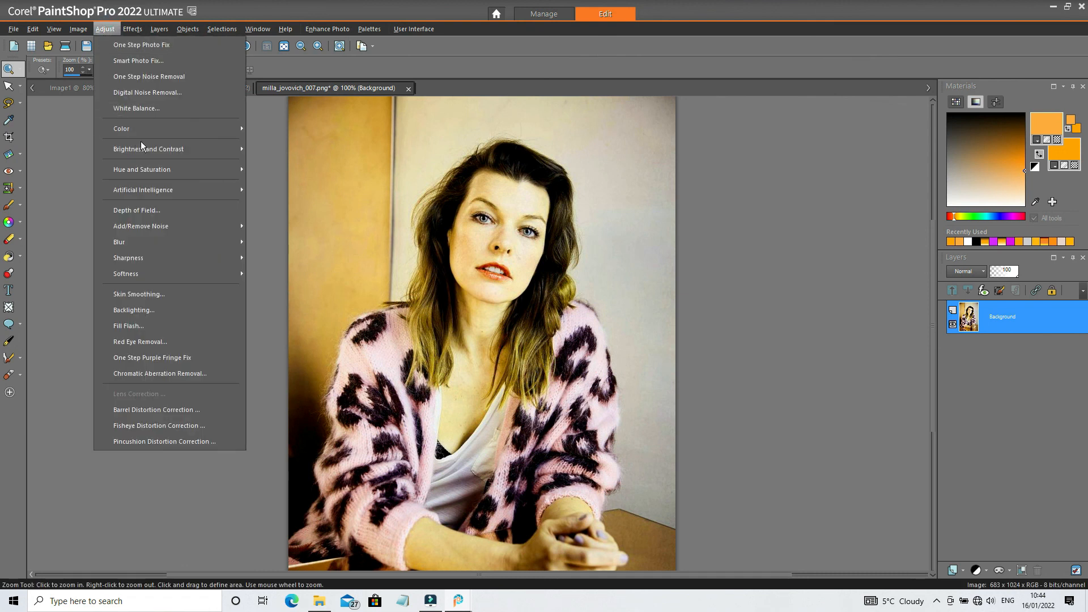
mouse_move(151, 128)
mouse_move(216, 125)
mouse_move(224, 151)
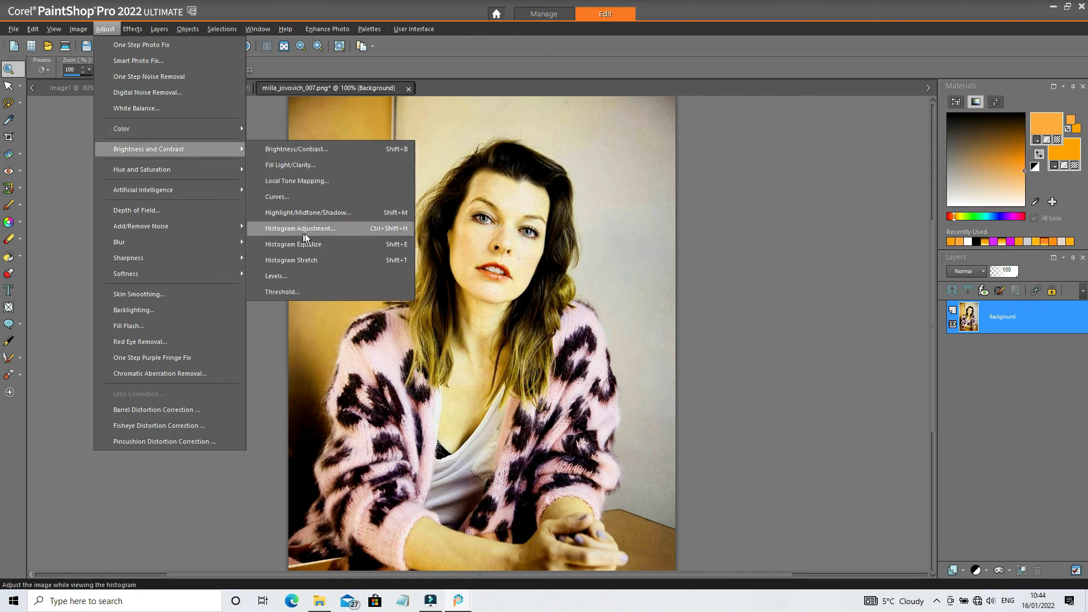
left_click(649, 57)
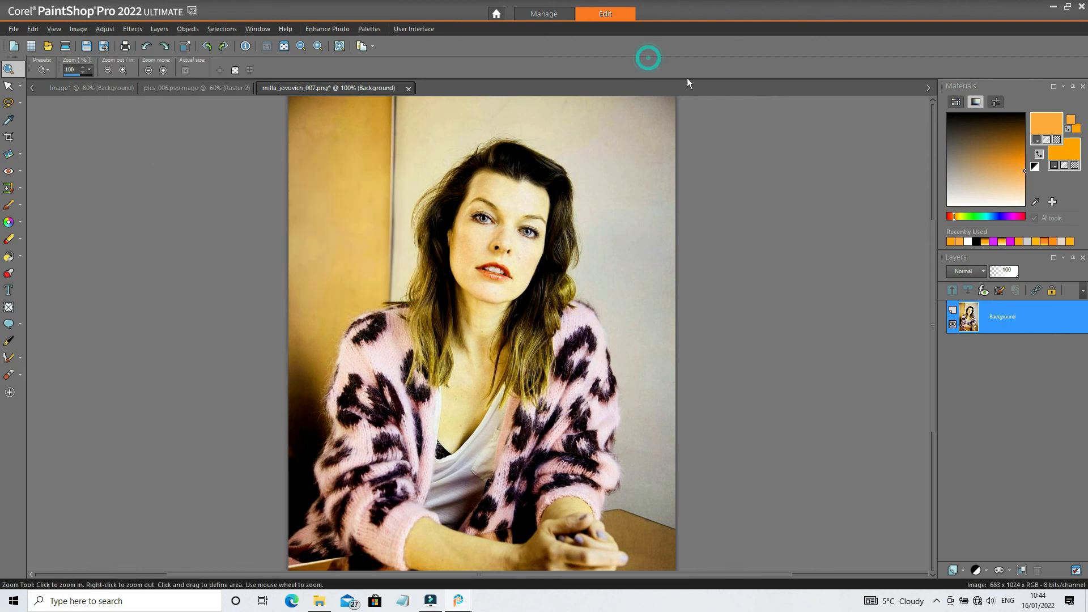